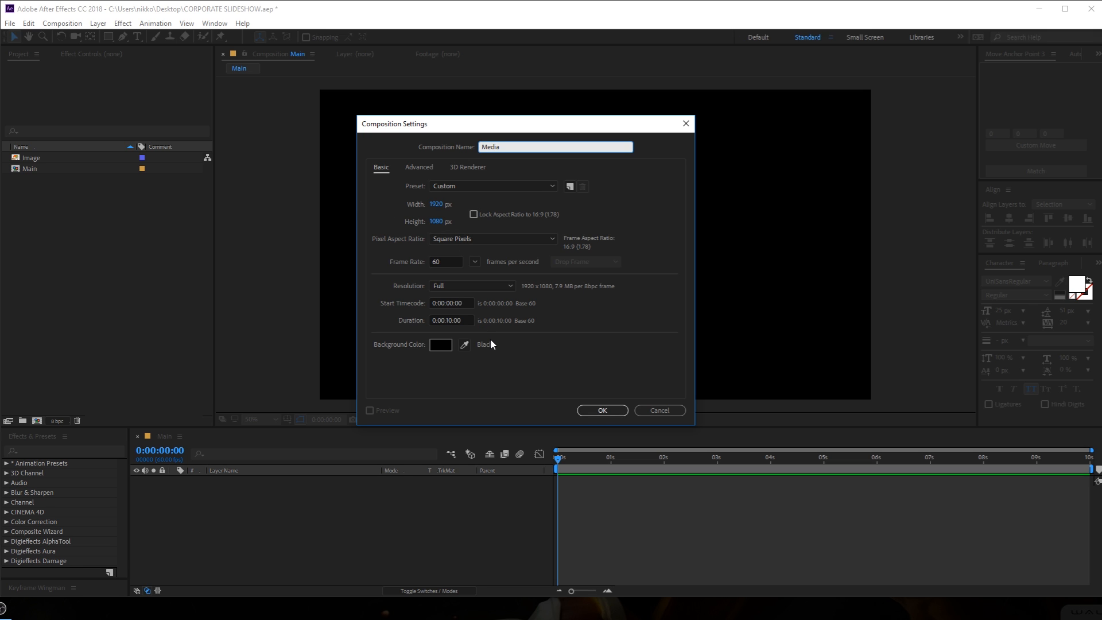
Create the 1920 × 1080, 60 fps, 10-second composition named Media and add the Image footage to it.
left_click(601, 410)
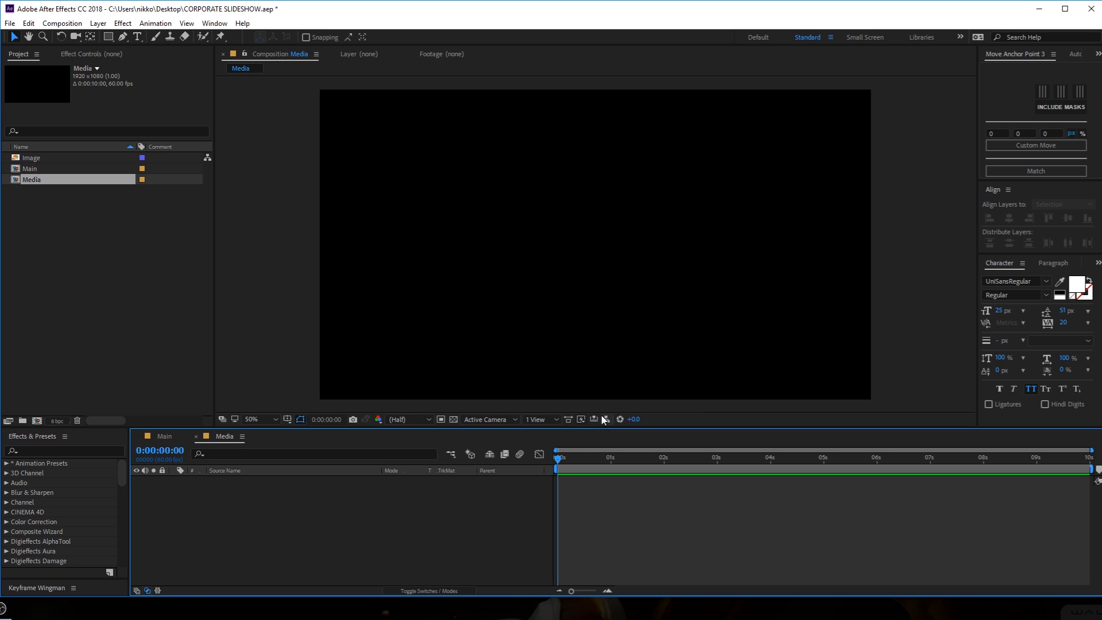
left_click(37, 158)
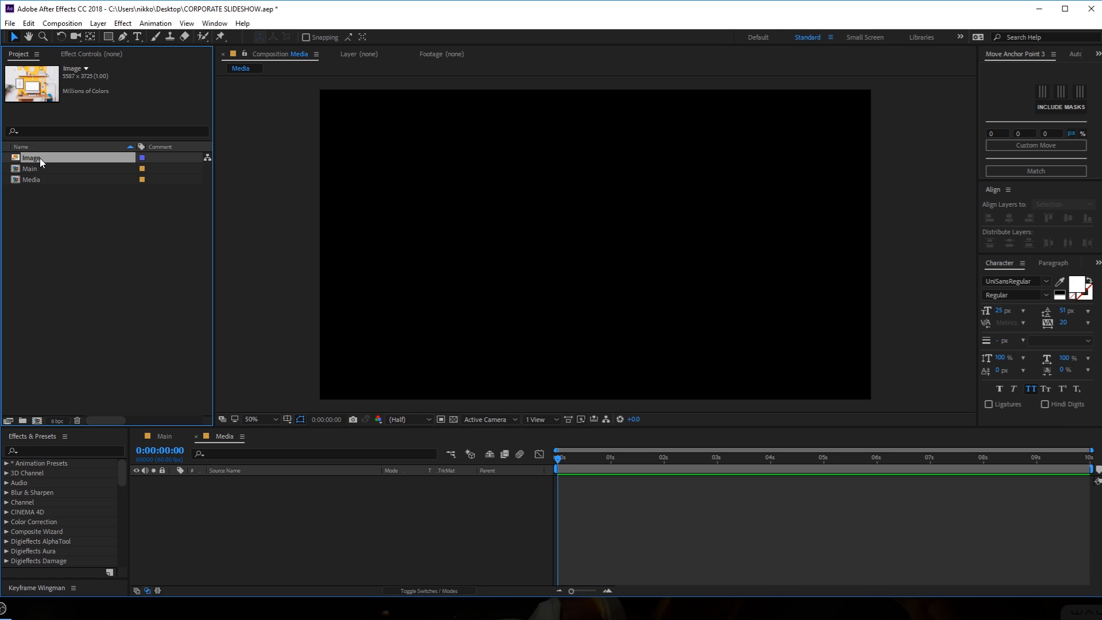
left_click_drag(39, 157, 248, 505)
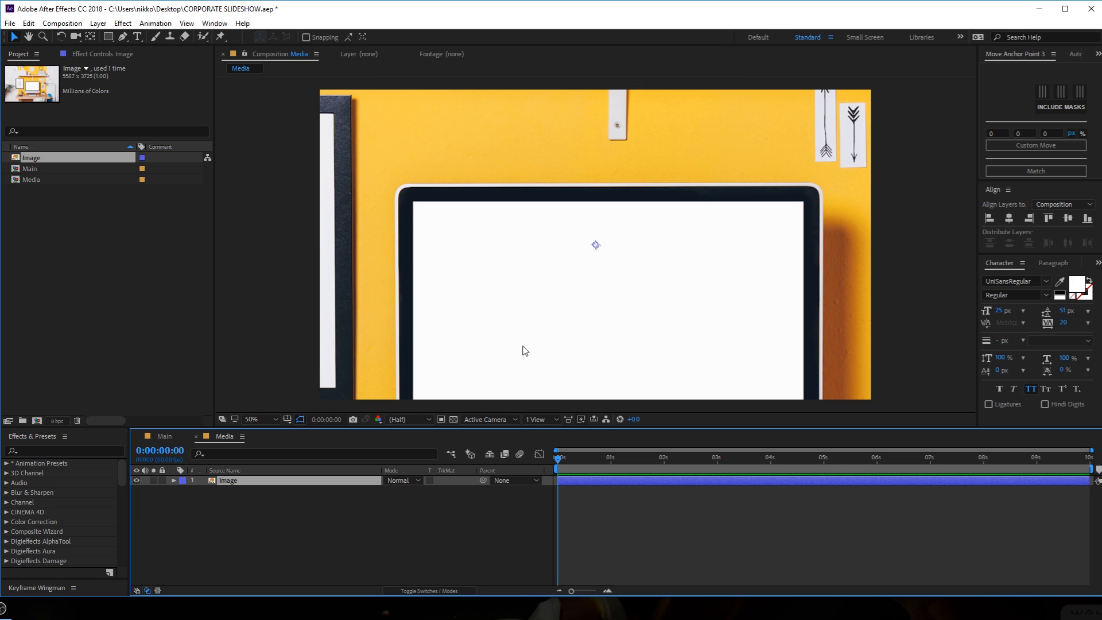
Fit the Image layer to the full width and height of the Media composition.
key("s")
key("comma")
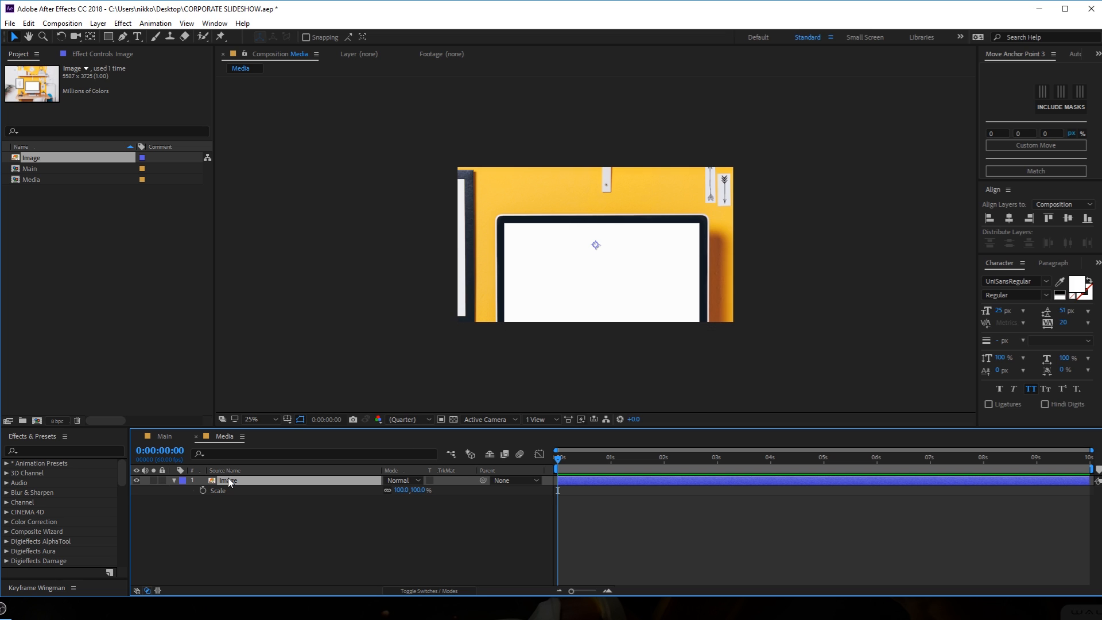
key("ctrl+alt+f")
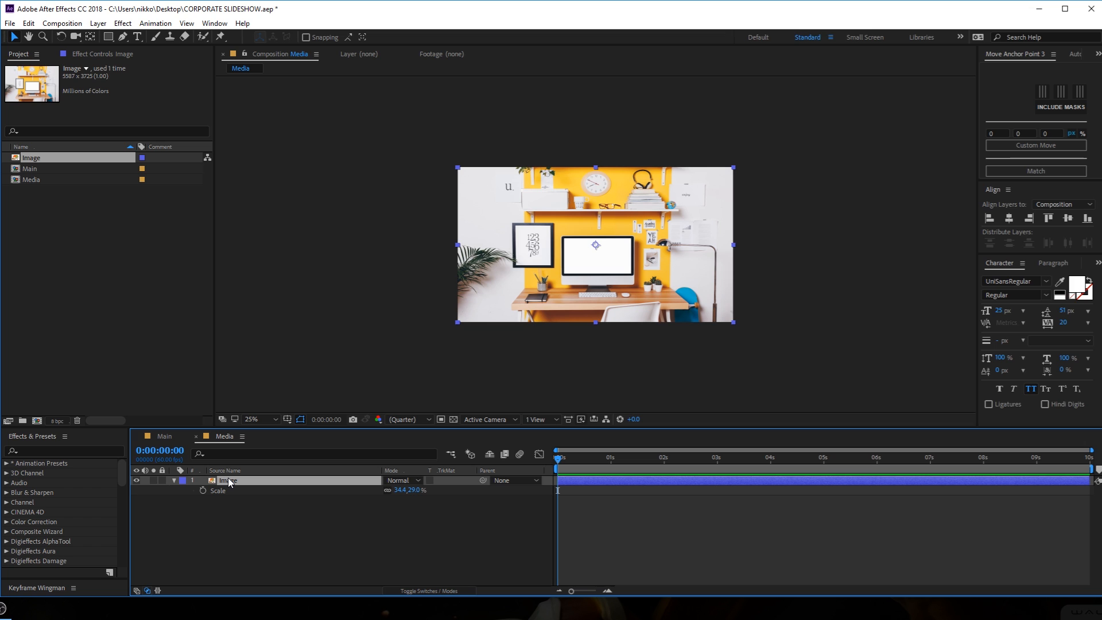
key("period")
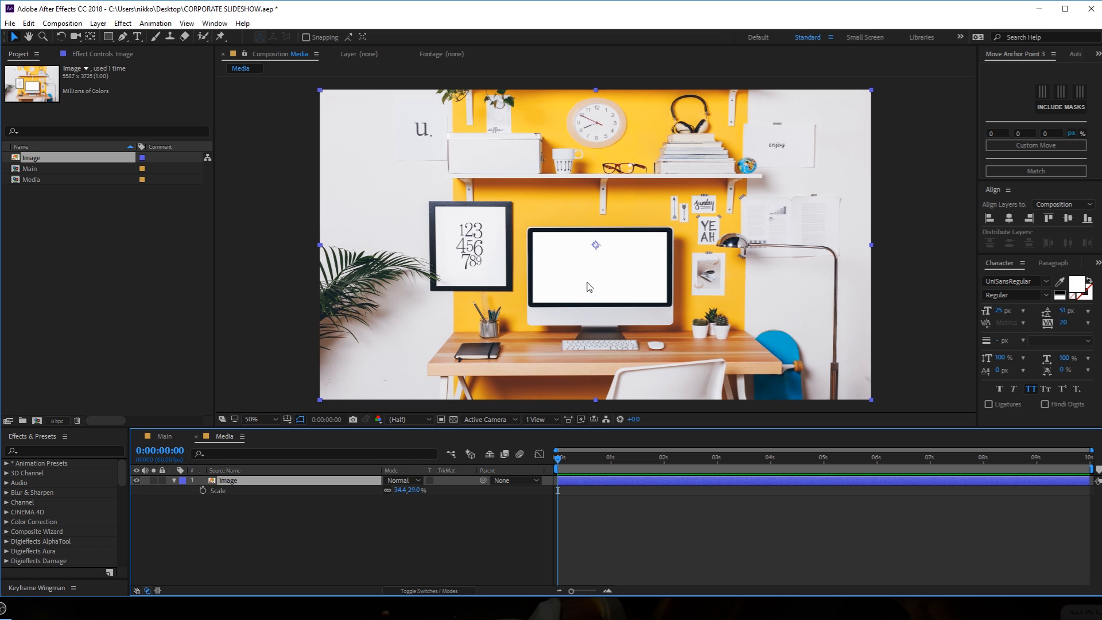
Add the Media composition as a layer in the Main composition.
left_click(164, 437)
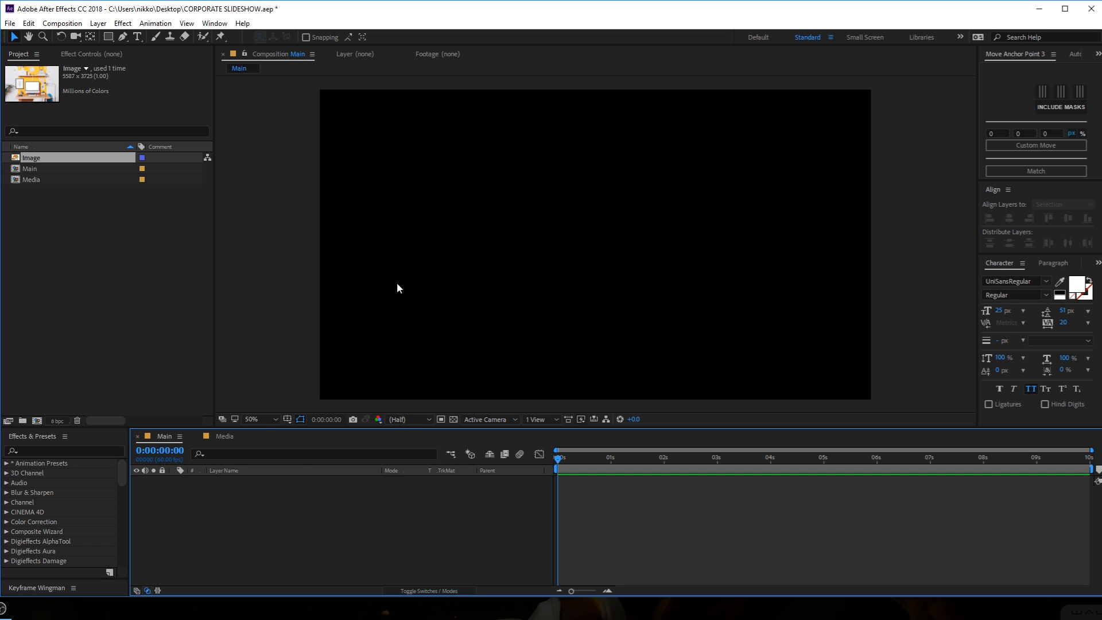
left_click_drag(33, 181, 246, 555)
key("h")
left_click_drag(509, 291, 524, 288)
key("v")
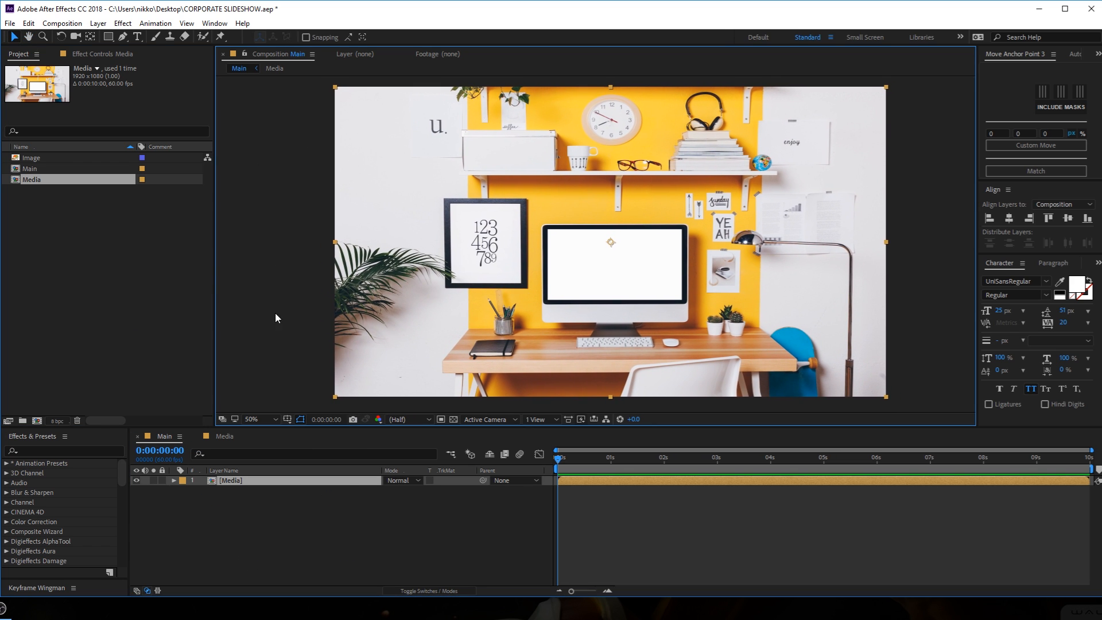
Create a frame-sized rectangle on a new shape layer above Media, with a 0 px stroke and white FFFFFF fill.
left_click(249, 521)
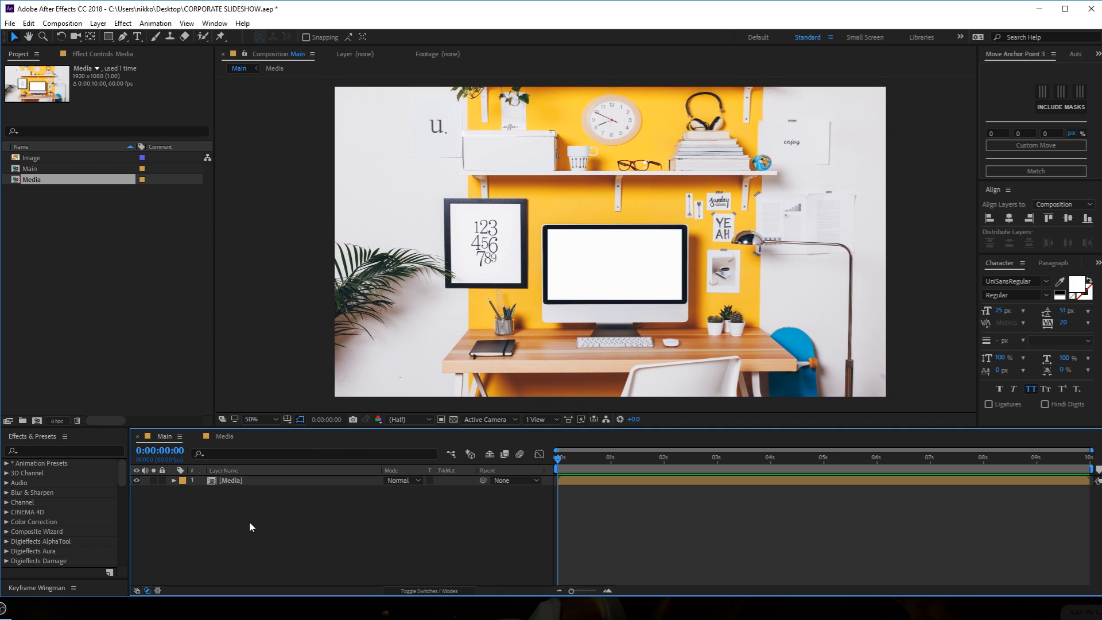
double_click(107, 38)
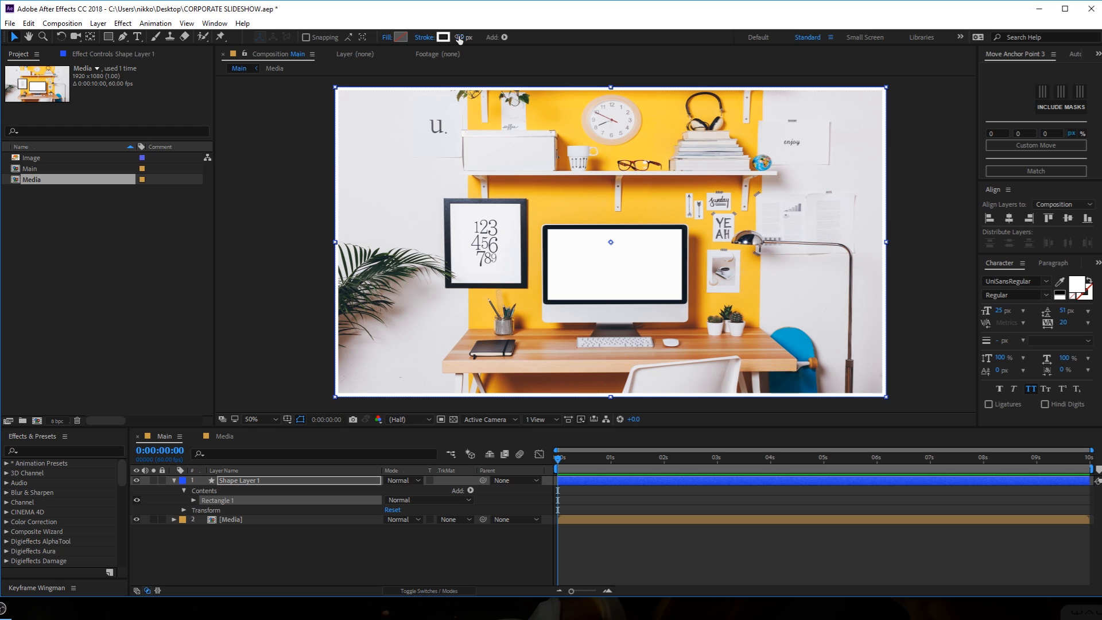
left_click_drag(460, 38, 447, 39)
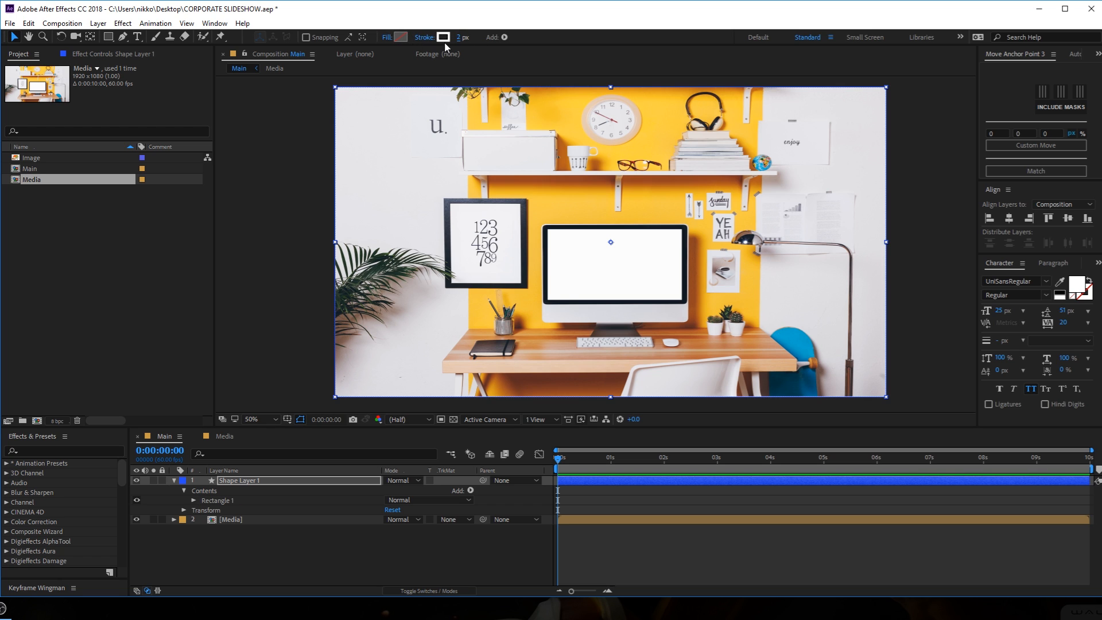
left_click(400, 37)
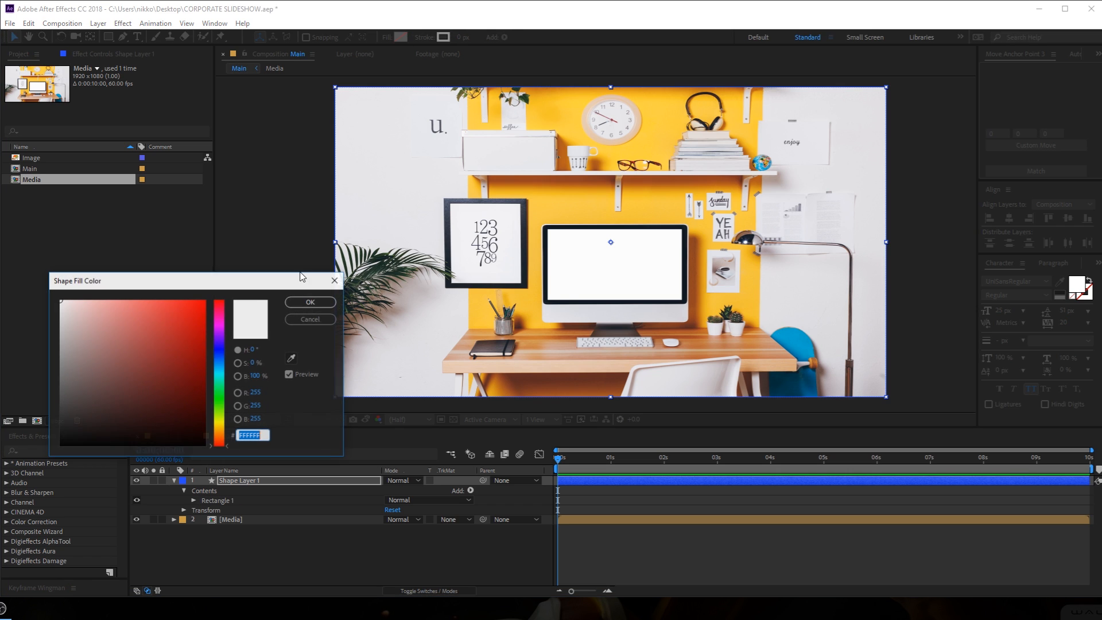
left_click(315, 302)
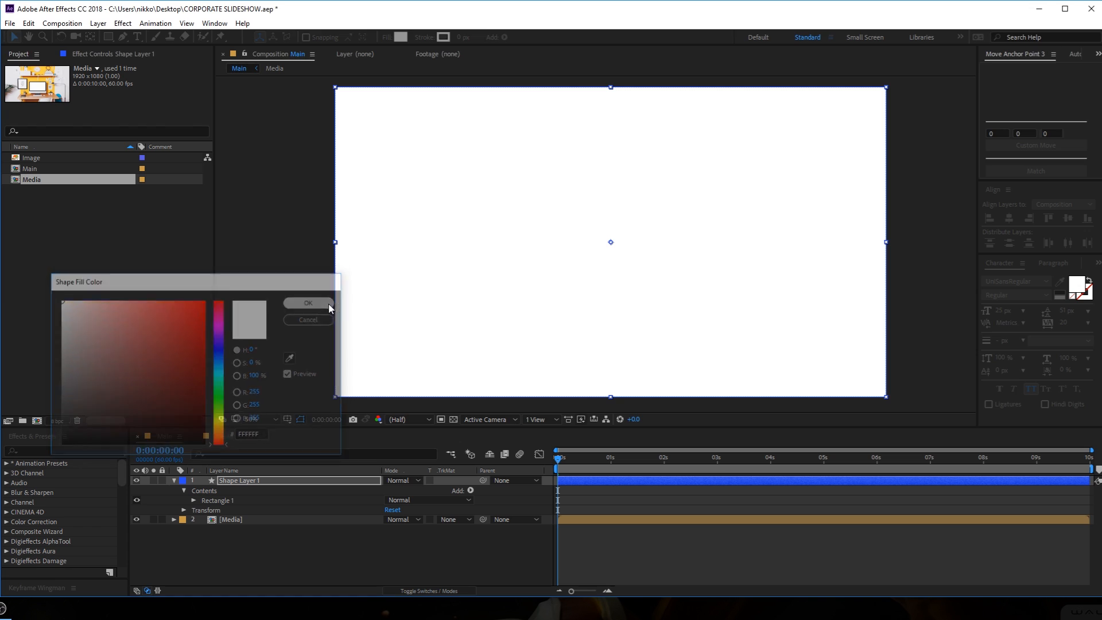
Convert the shape layer's rectangle path to a Bezier path.
left_click(192, 500)
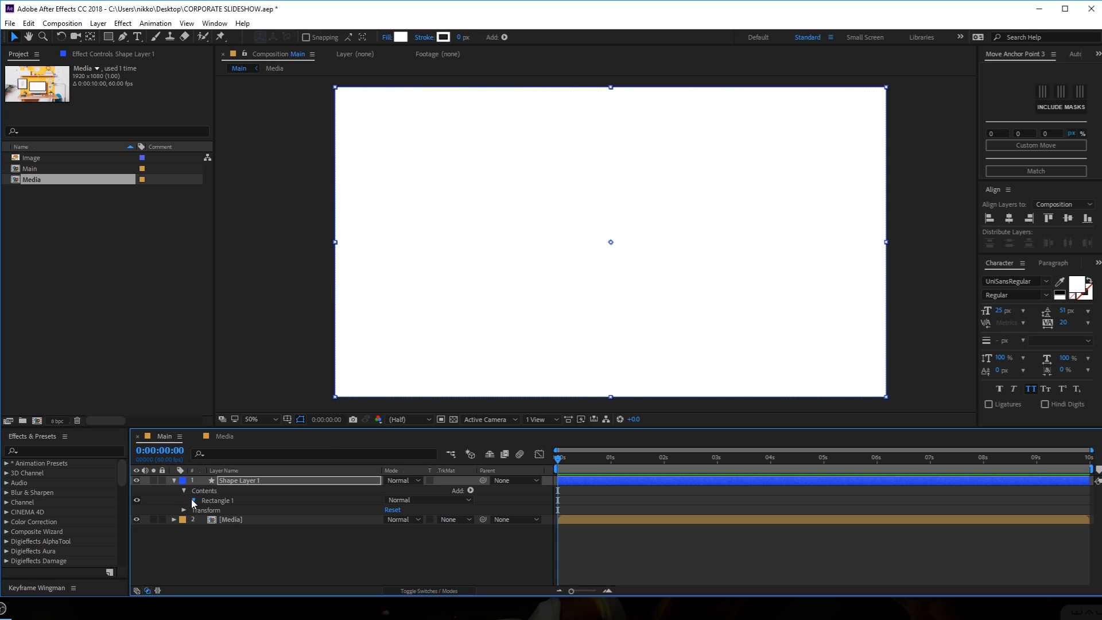
left_click(238, 511)
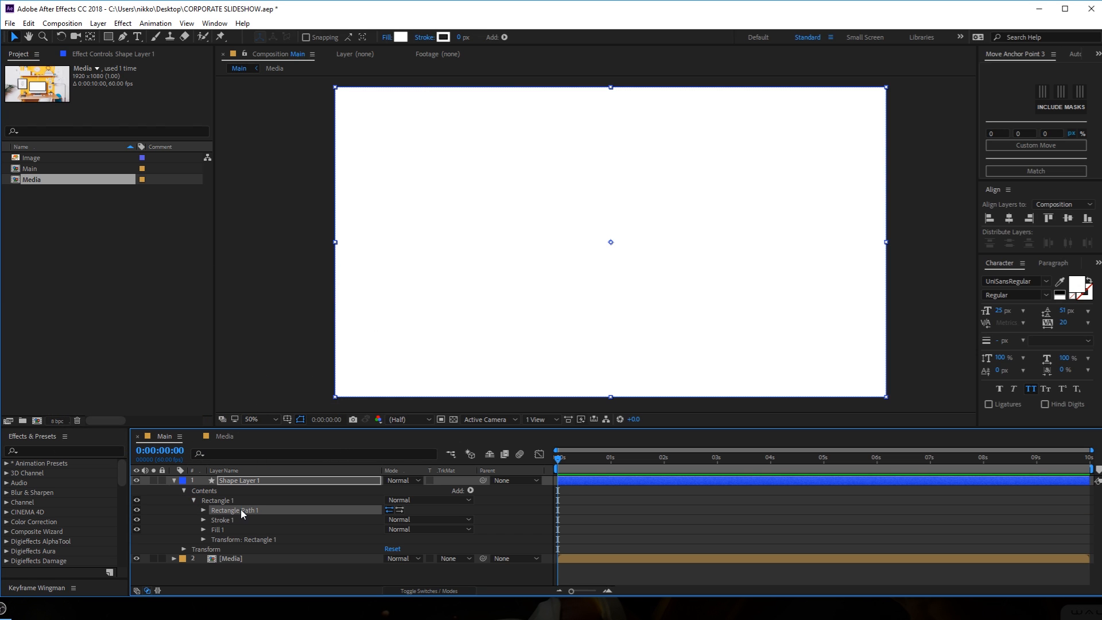
right_click(241, 512)
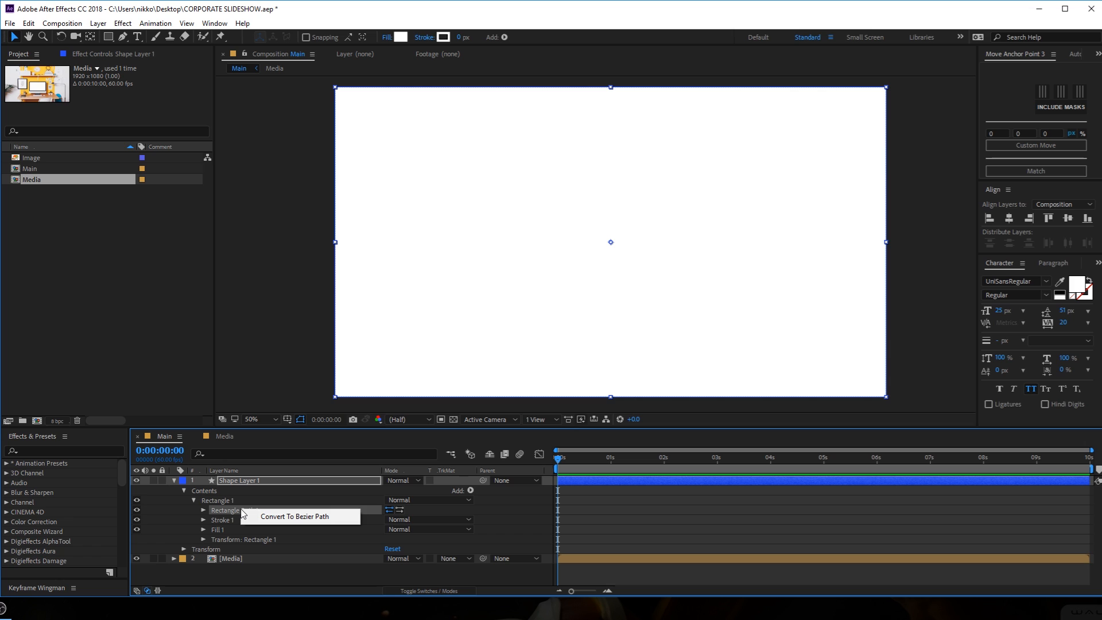
left_click(285, 516)
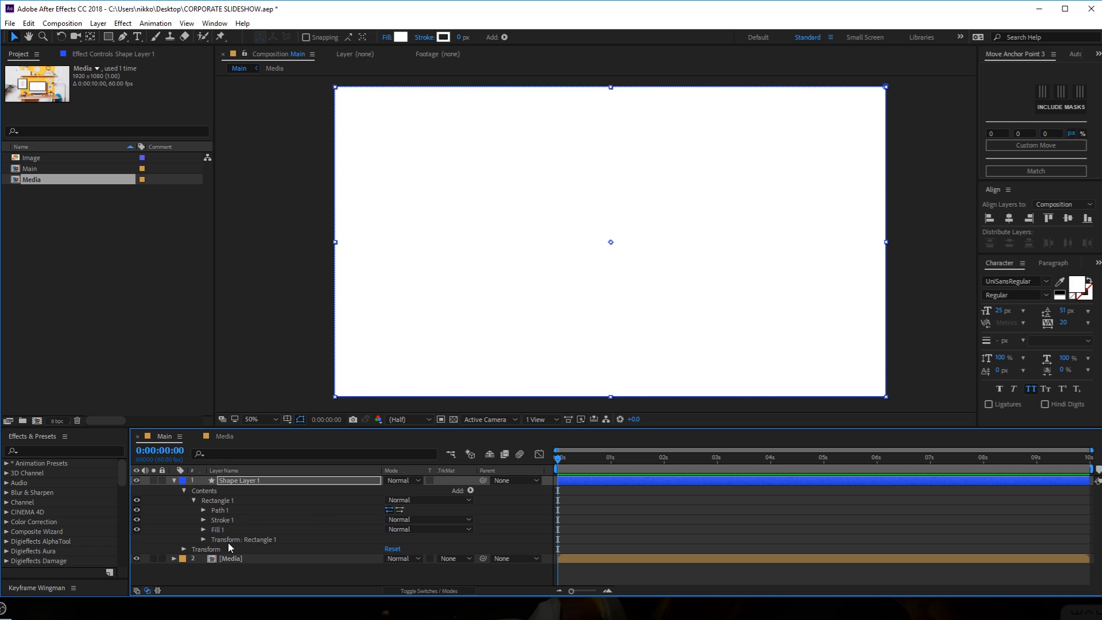
Slant the white shape's right edge by moving its upper-right path point horizontally inward along the frame's top.
left_click(215, 510)
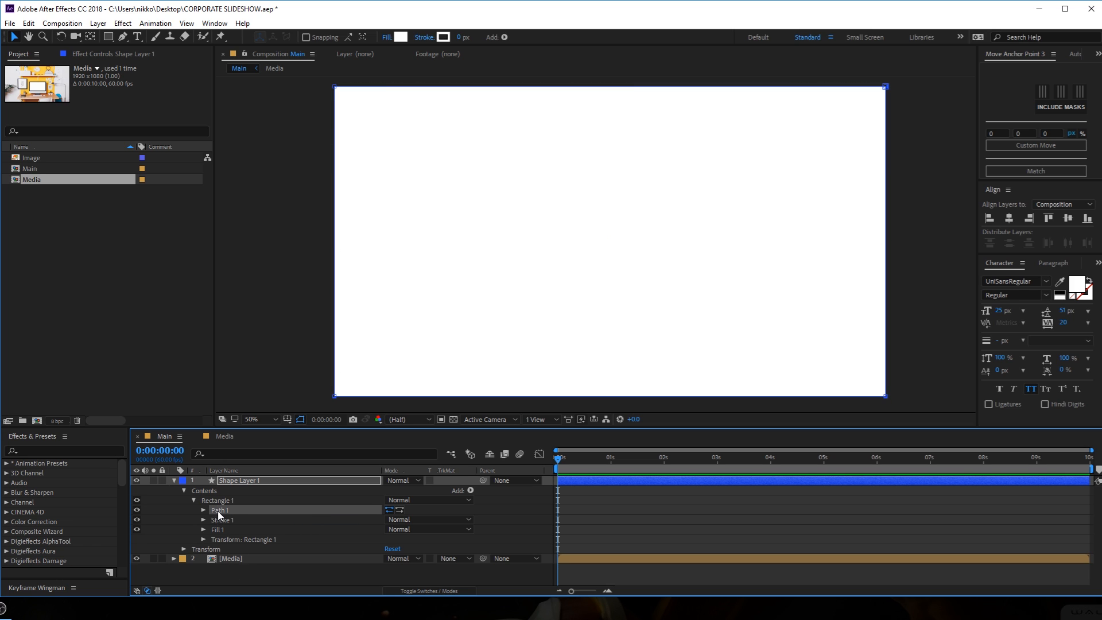
left_click(886, 88)
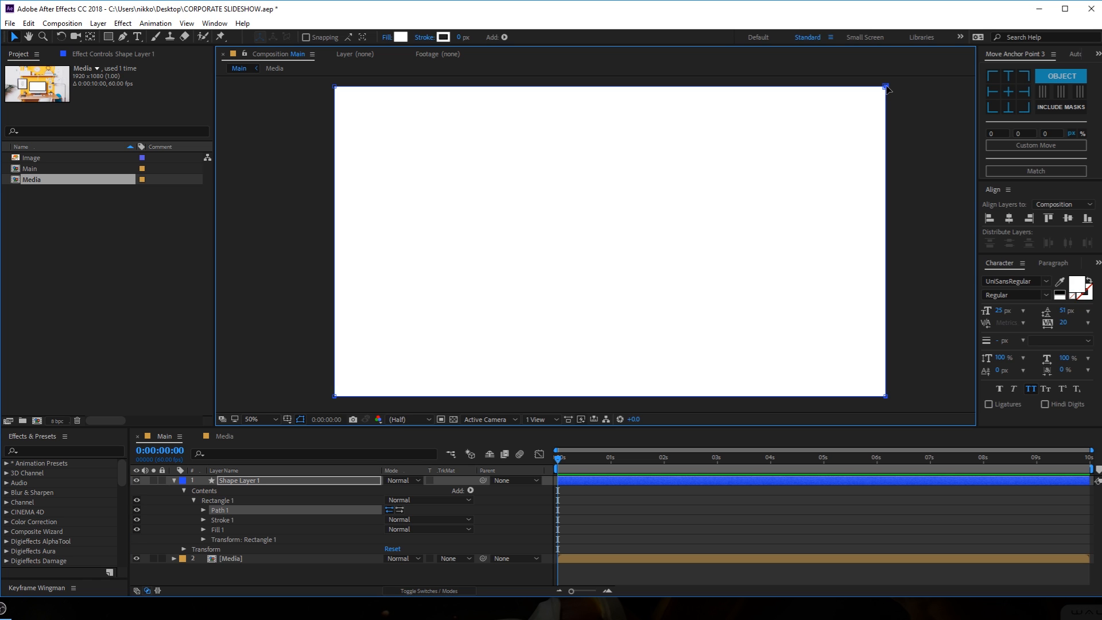
left_click_drag(886, 88, 767, 86)
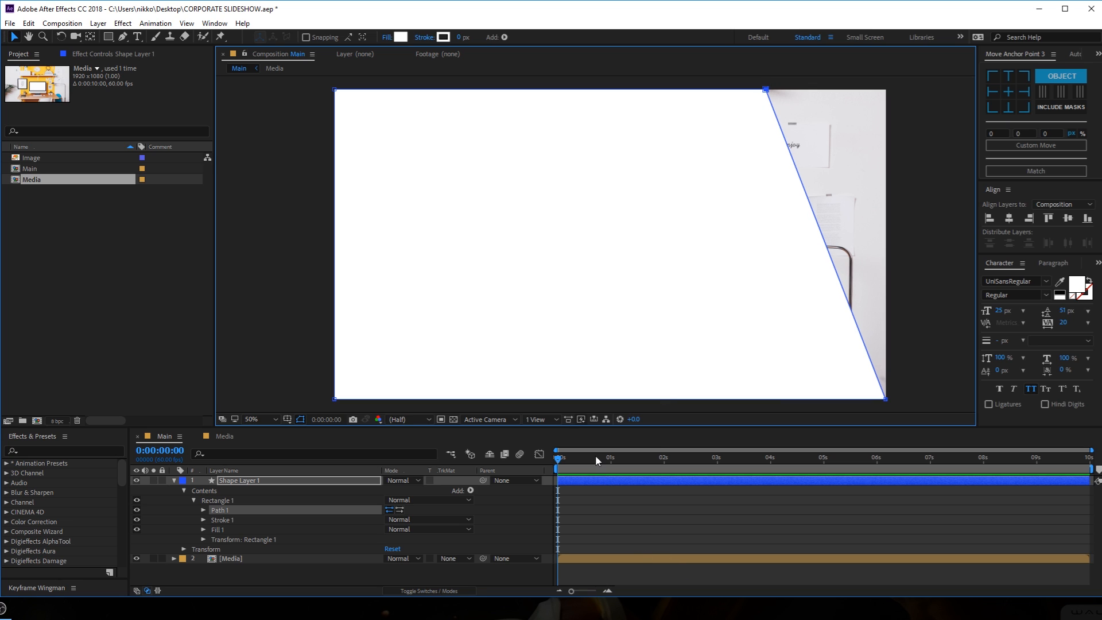
At 0:00:01:30, shift the shape layer right to position 1426, 540 and extend its left path points past the frame's left edge.
left_click_drag(590, 456, 636, 461)
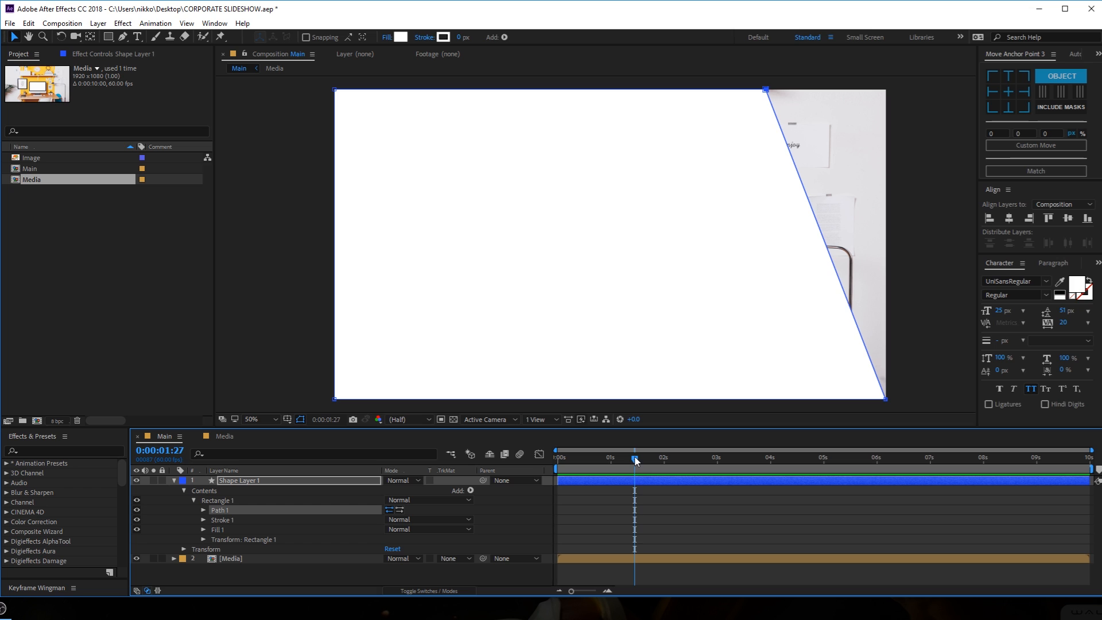
left_click_drag(635, 459, 636, 459)
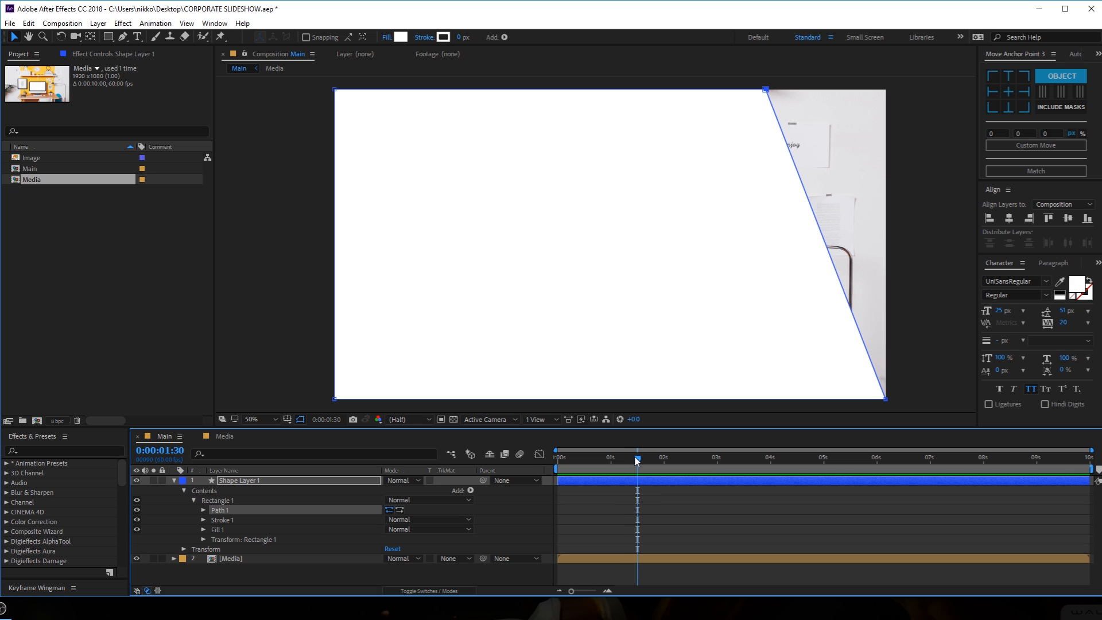
left_click(260, 483)
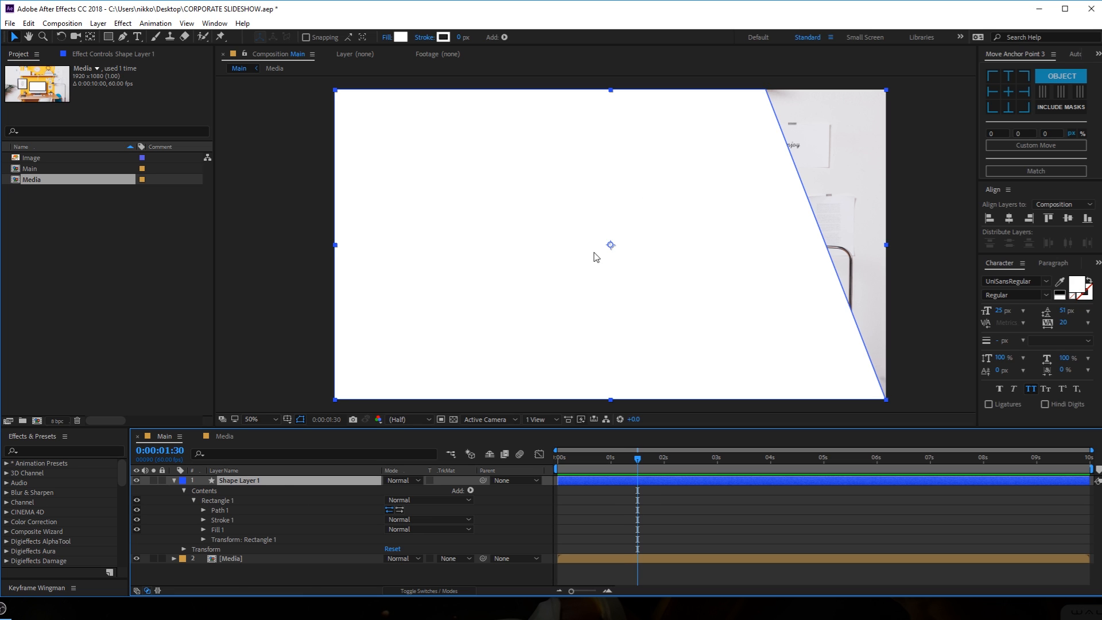
left_click_drag(610, 252, 746, 260)
key("Return")
left_click(228, 510)
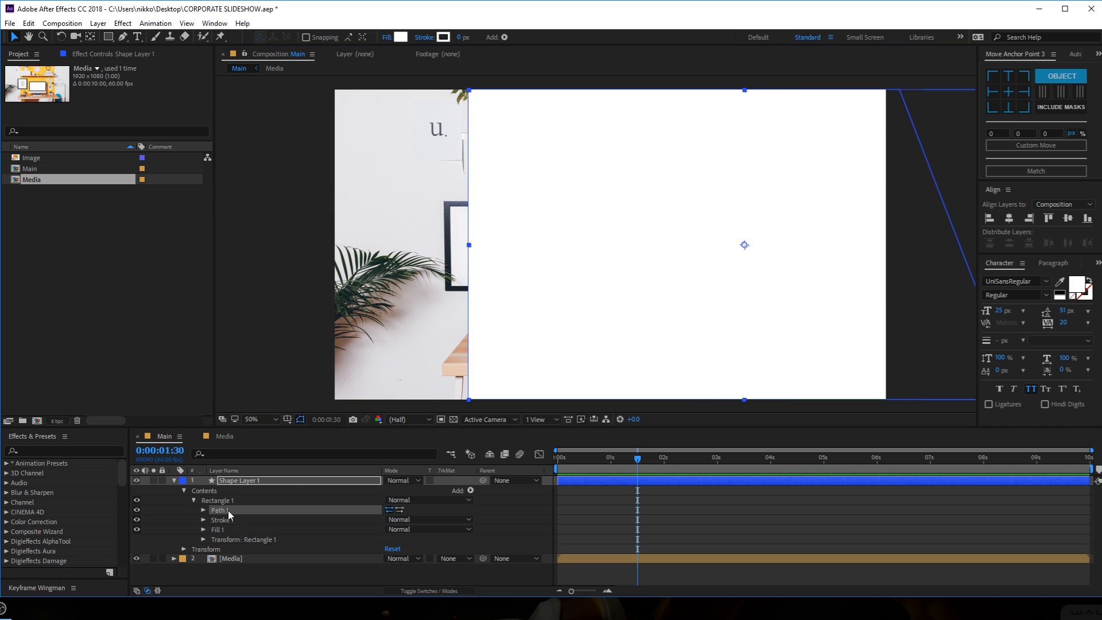
left_click_drag(489, 87, 245, 400)
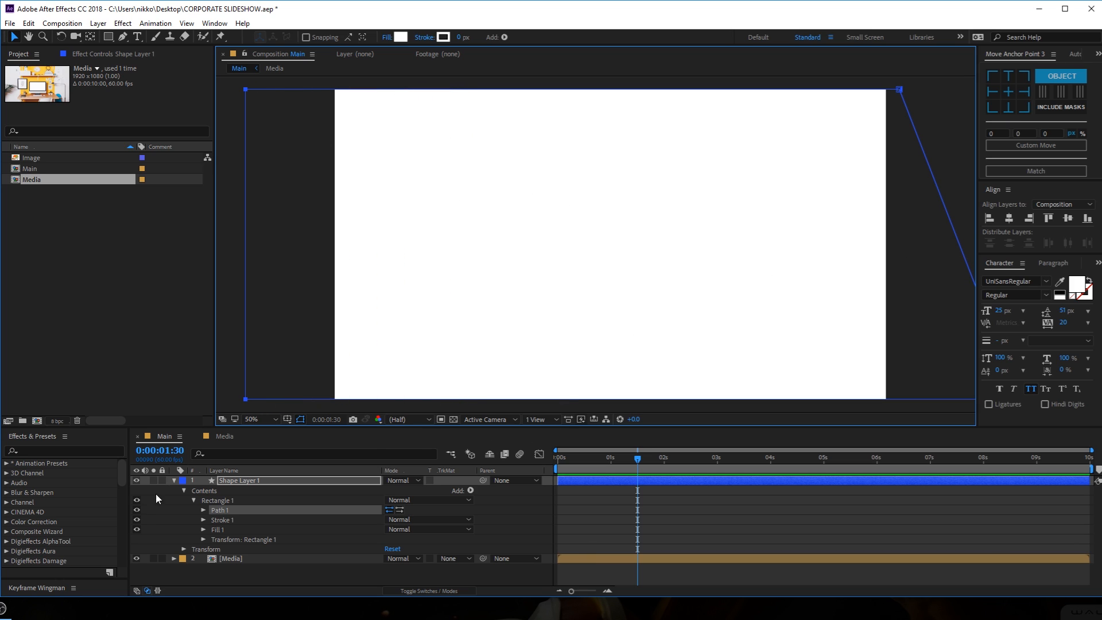
Keyframe the shape layer's position at 0:00:01:30, and at 0:00:00:00 move it off-frame left to -978, 540.
left_click(256, 482)
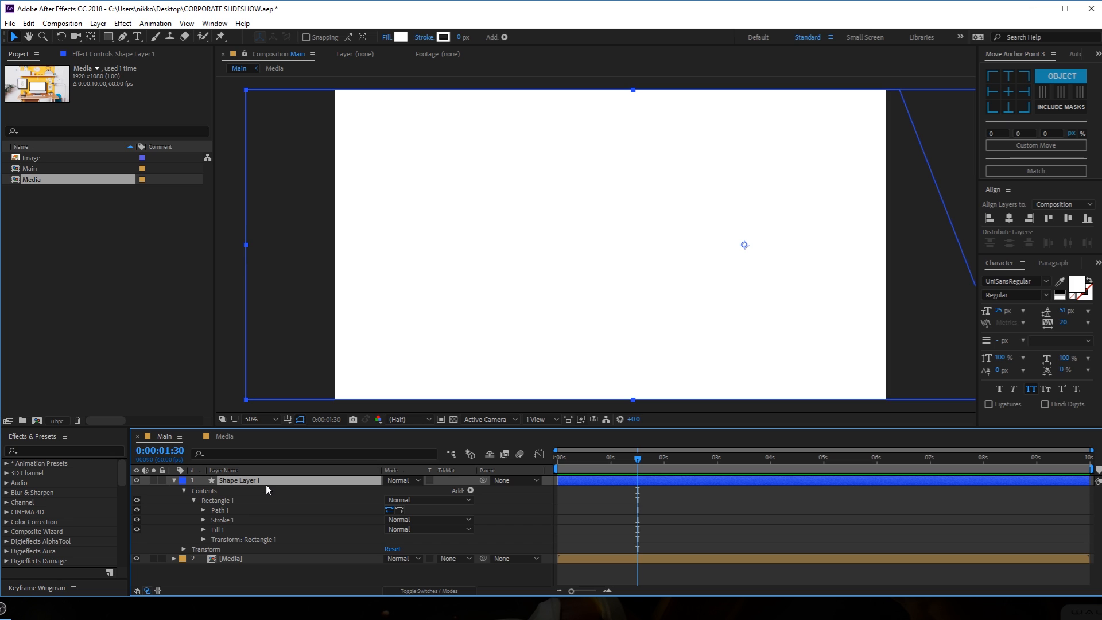
key("p")
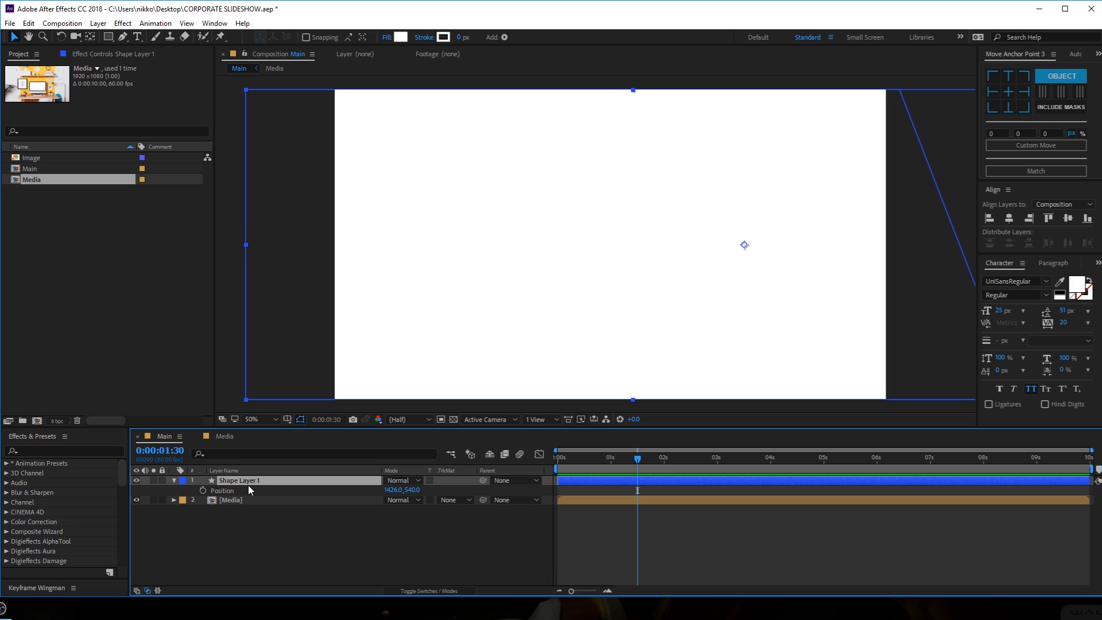
left_click(203, 490)
left_click_drag(636, 459, 516, 468)
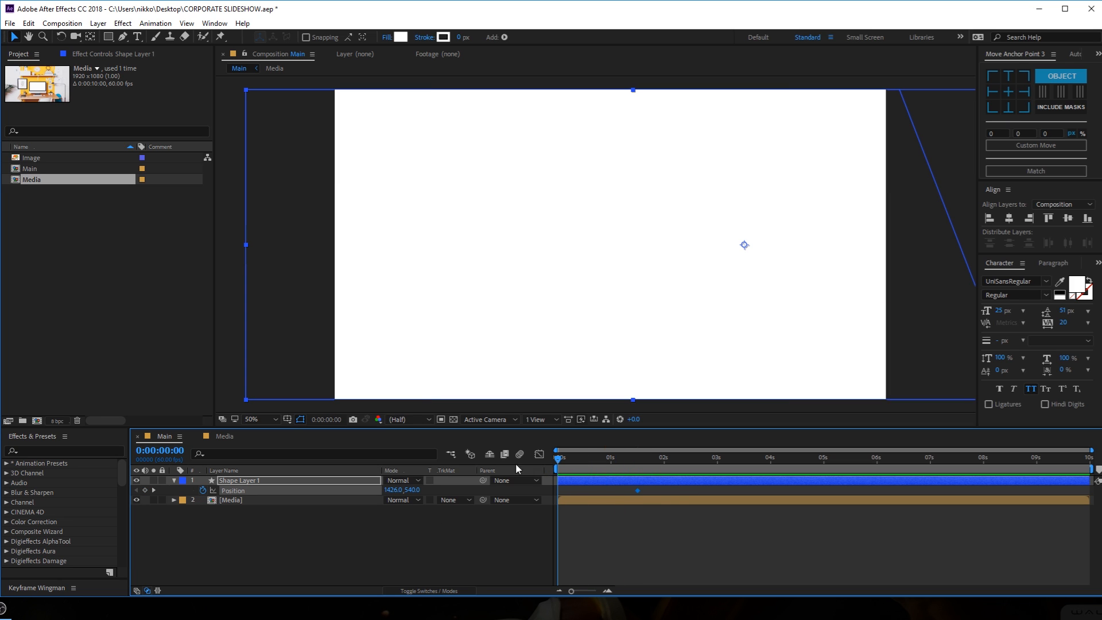
left_click_drag(744, 247, 56, 250)
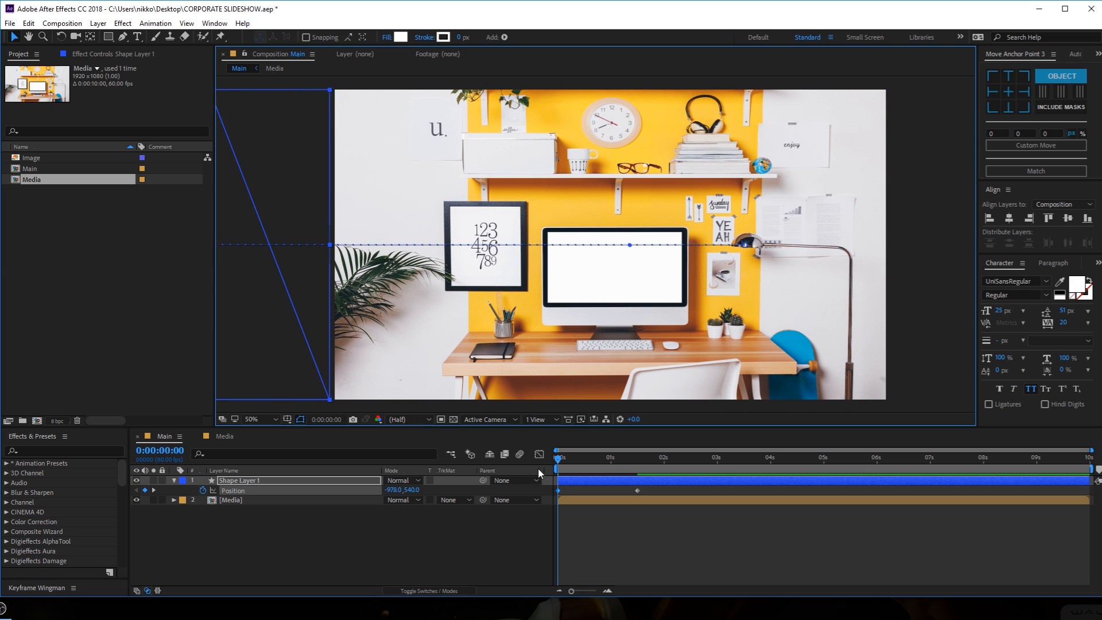
Keyframe the Media layer's position at 0:00:01:30, and at 0:00:00:00 shift it left to 818, 540.
left_click_drag(562, 465, 632, 450)
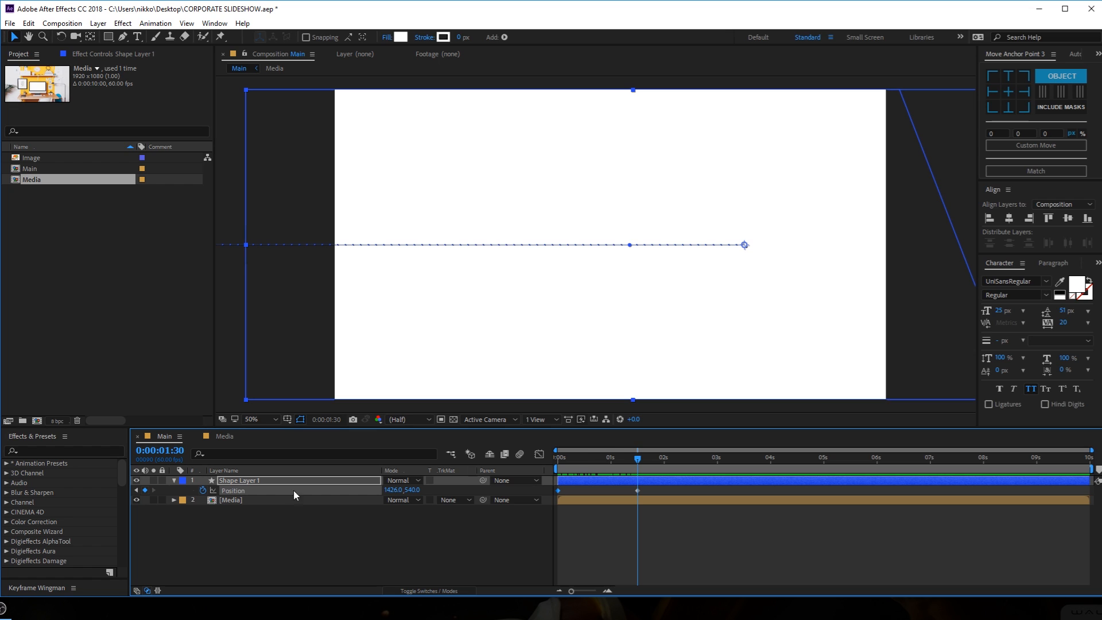
left_click(231, 500)
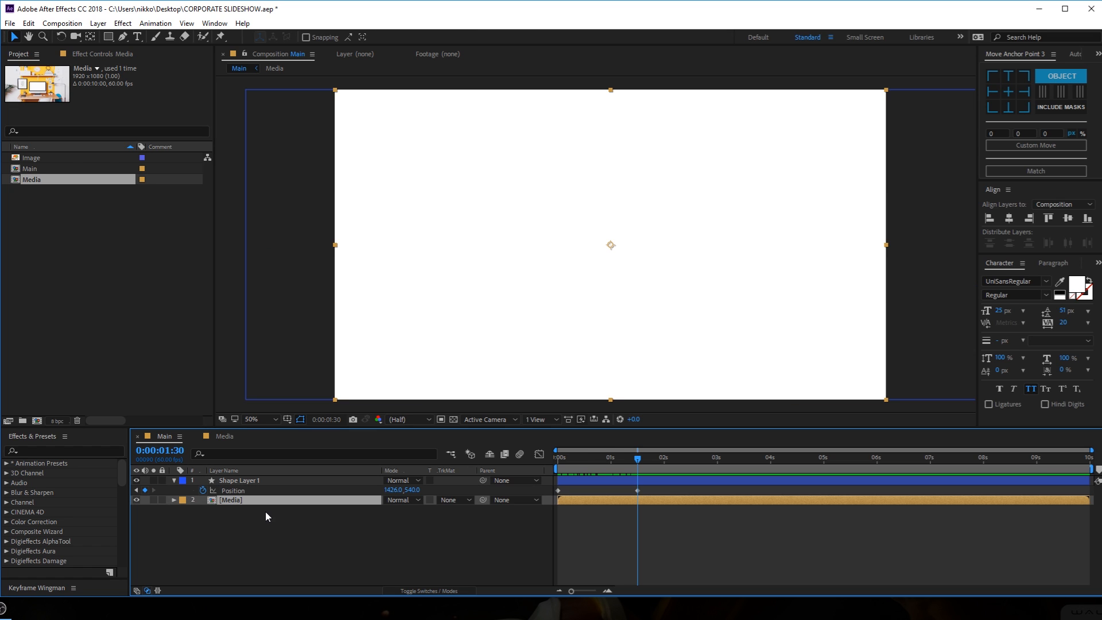
key("p")
left_click(201, 509)
left_click_drag(622, 456, 532, 456)
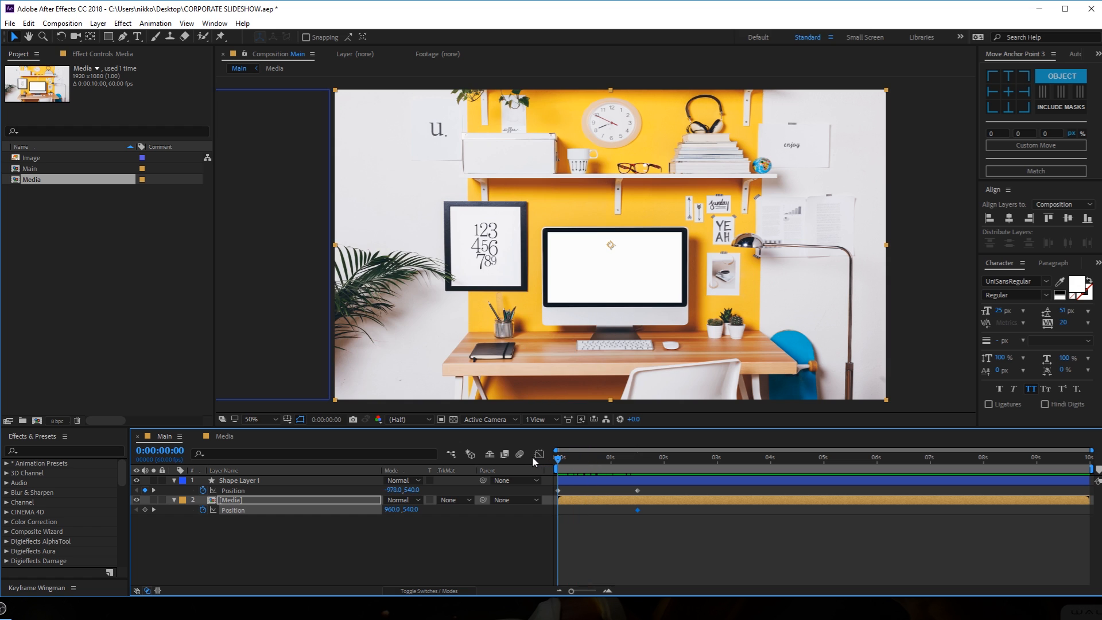
left_click_drag(659, 326, 617, 328)
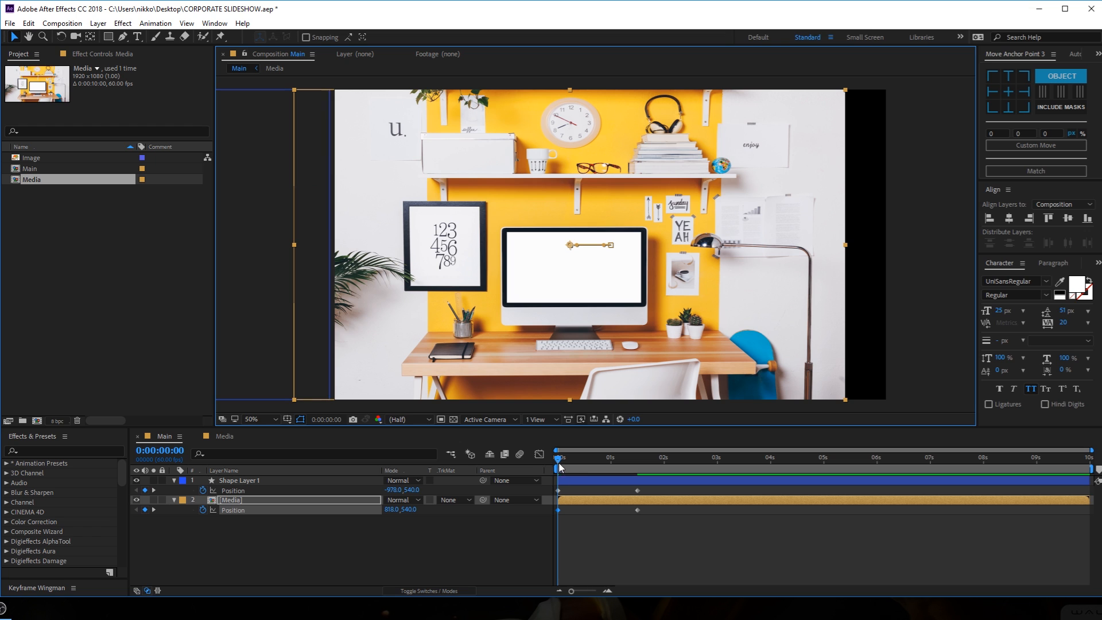
Apply Easy Ease to all position keyframes of the shape layer and the Media layer.
left_click_drag(558, 458, 549, 517)
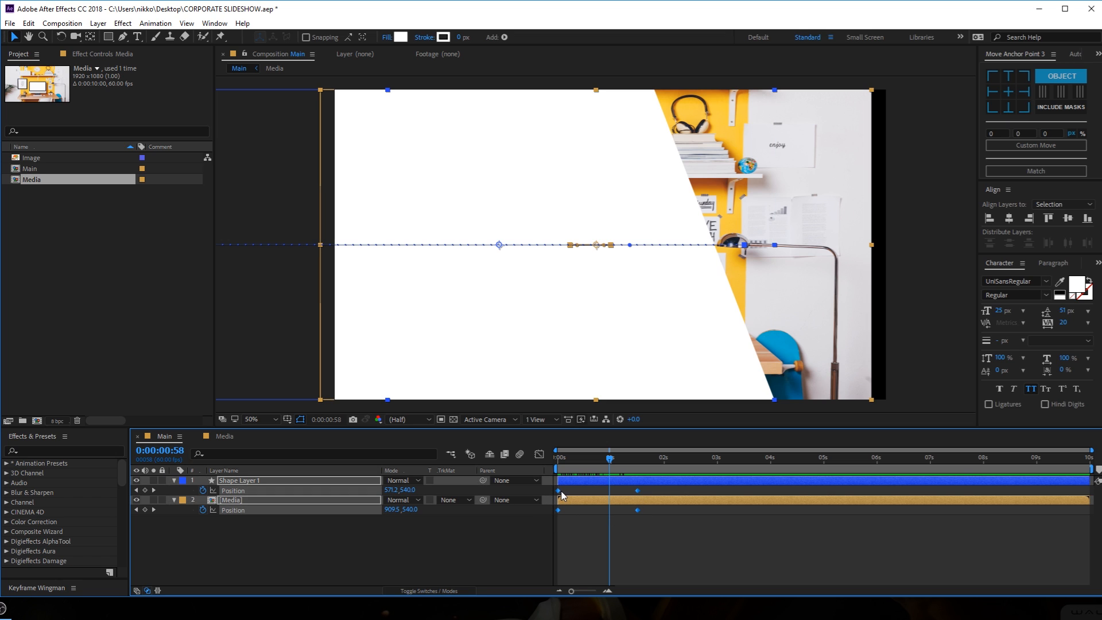
key("F9")
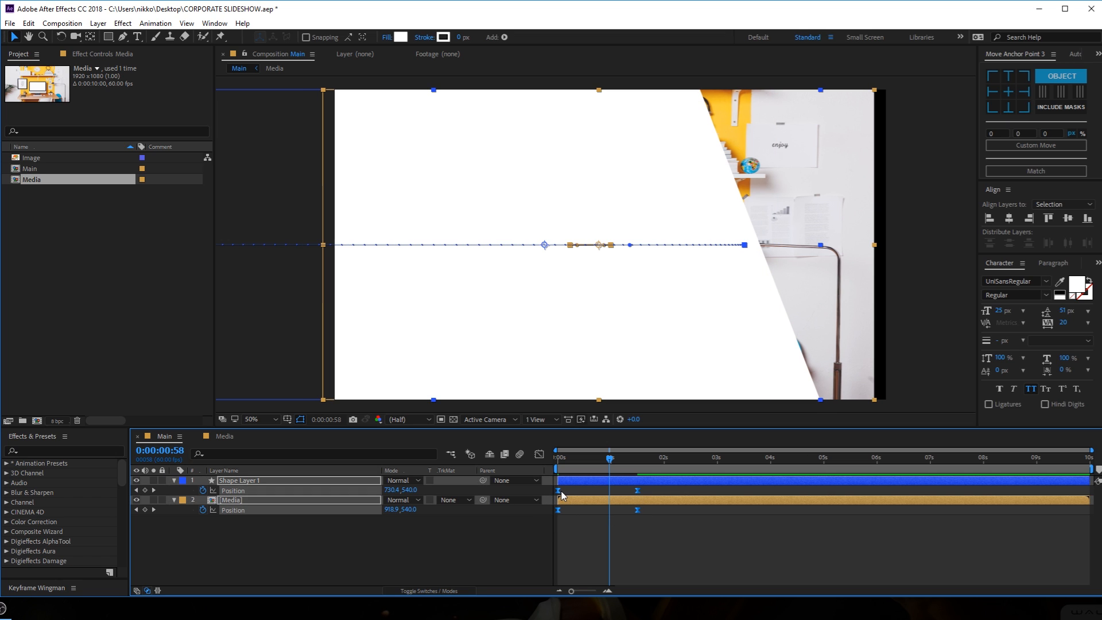
In the speed graph, lengthen the ending ease handles of both layers' position animations toward the start, and preview the motion.
left_click(538, 455)
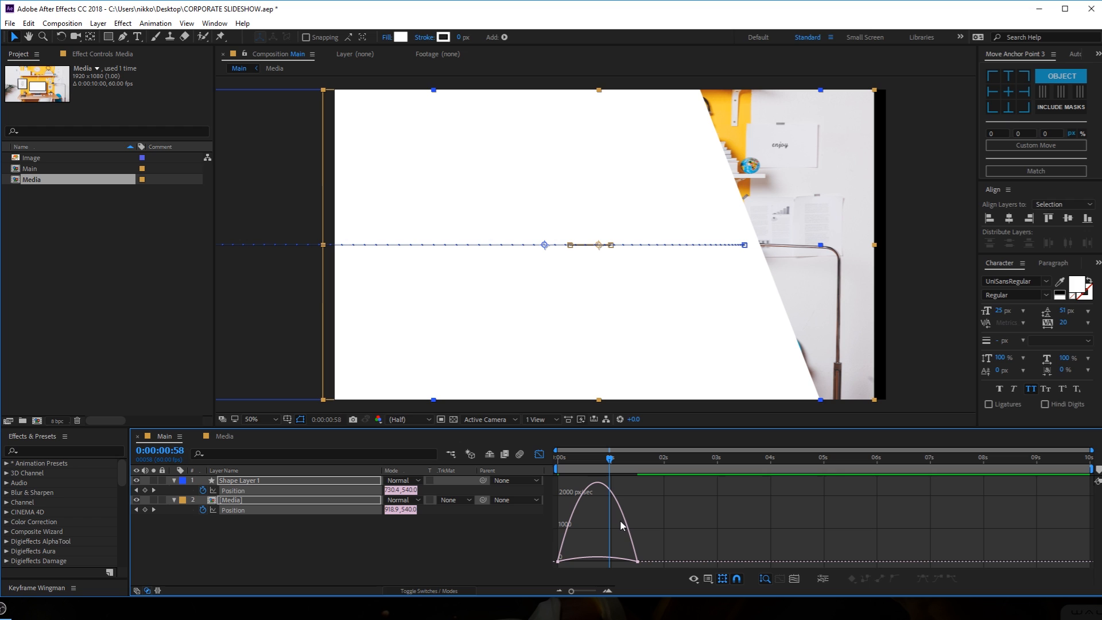
right_click(653, 496)
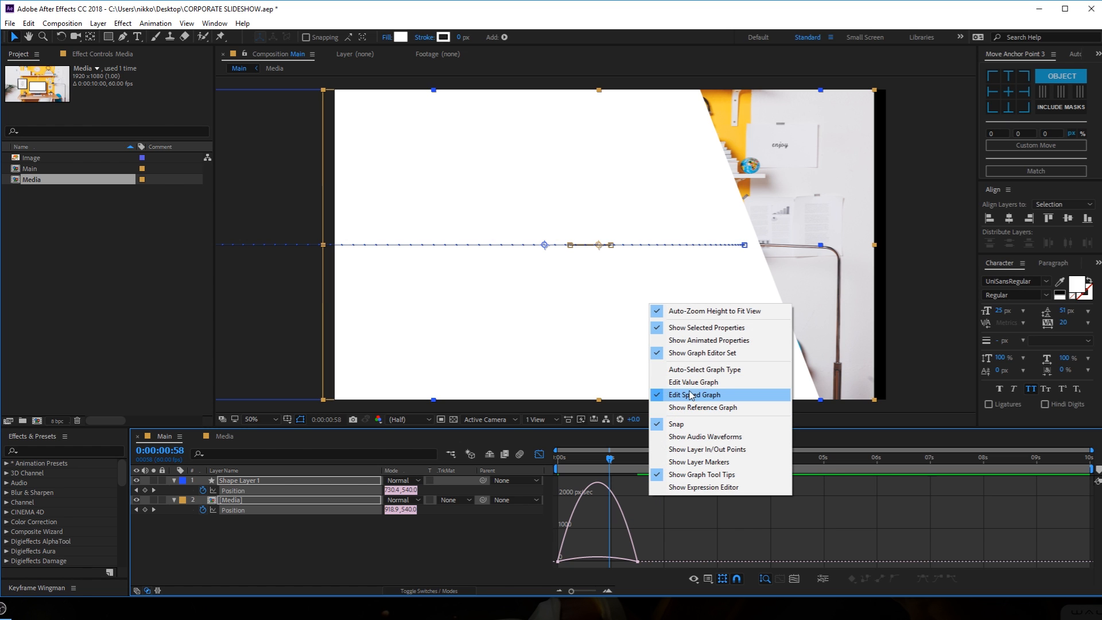
left_click(715, 383)
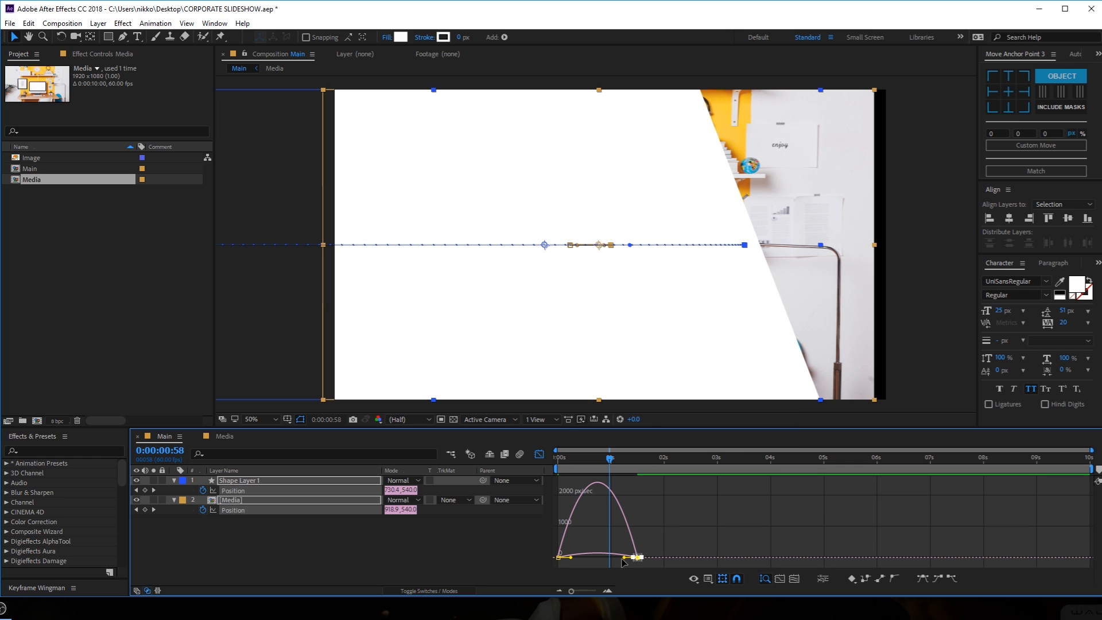
left_click_drag(624, 557, 598, 558)
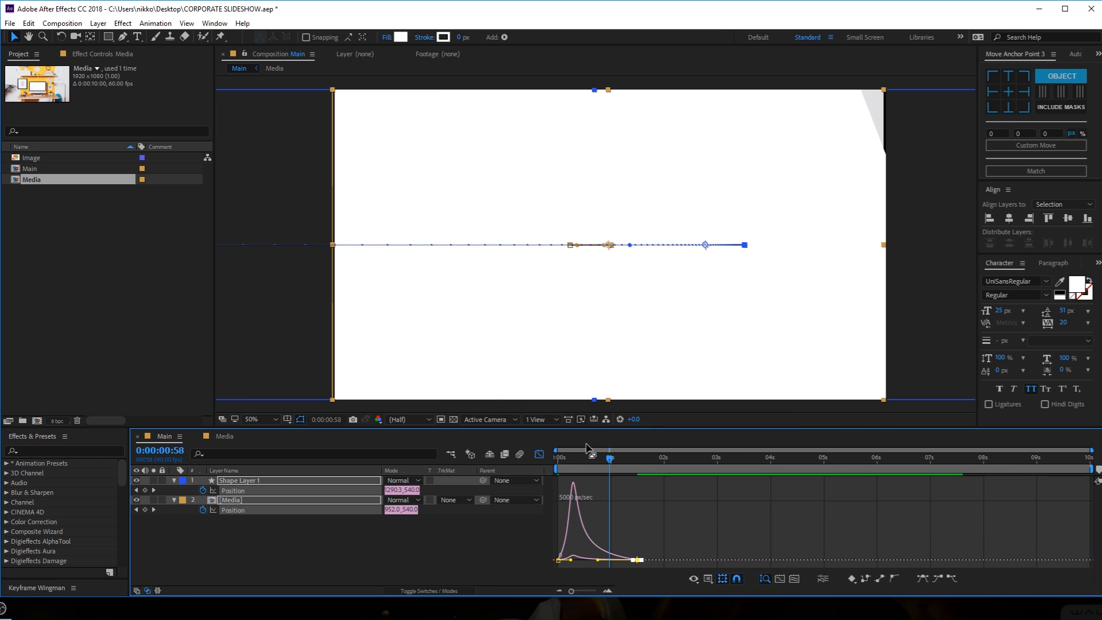
mouse_move(565, 458)
left_mouse_down()
mouse_move(532, 461)
mouse_move(584, 457)
mouse_move(582, 467)
left_mouse_up()
key("space")
left_click(363, 535)
Set the Media layer's track matte to Alpha Matte using the shape layer above it, and check the reveal.
left_click(231, 499)
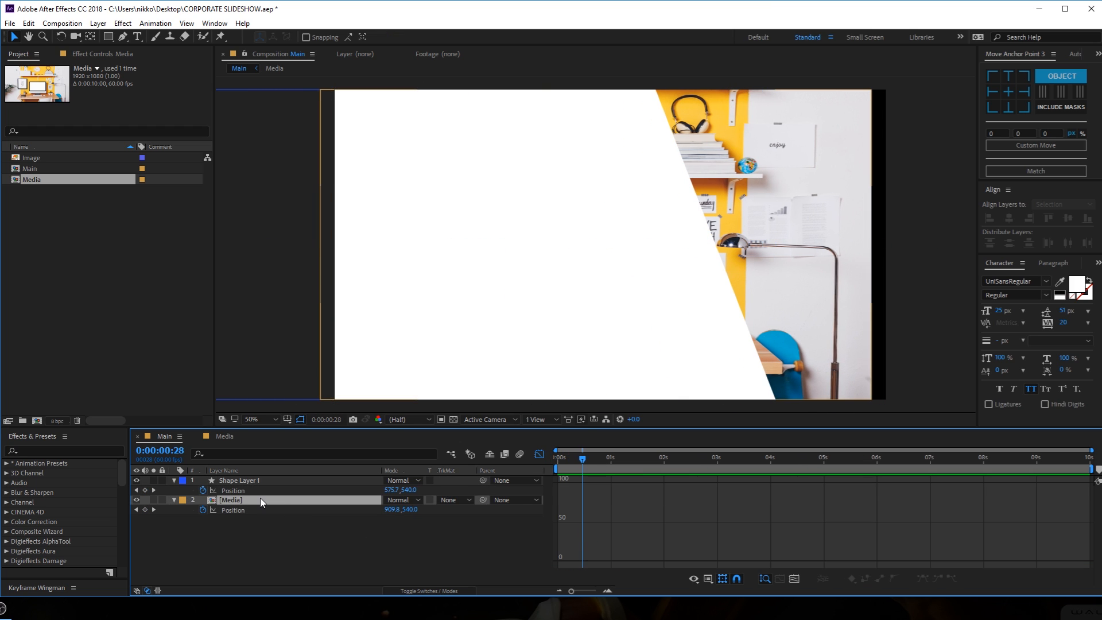
left_click(466, 499)
left_click(472, 529)
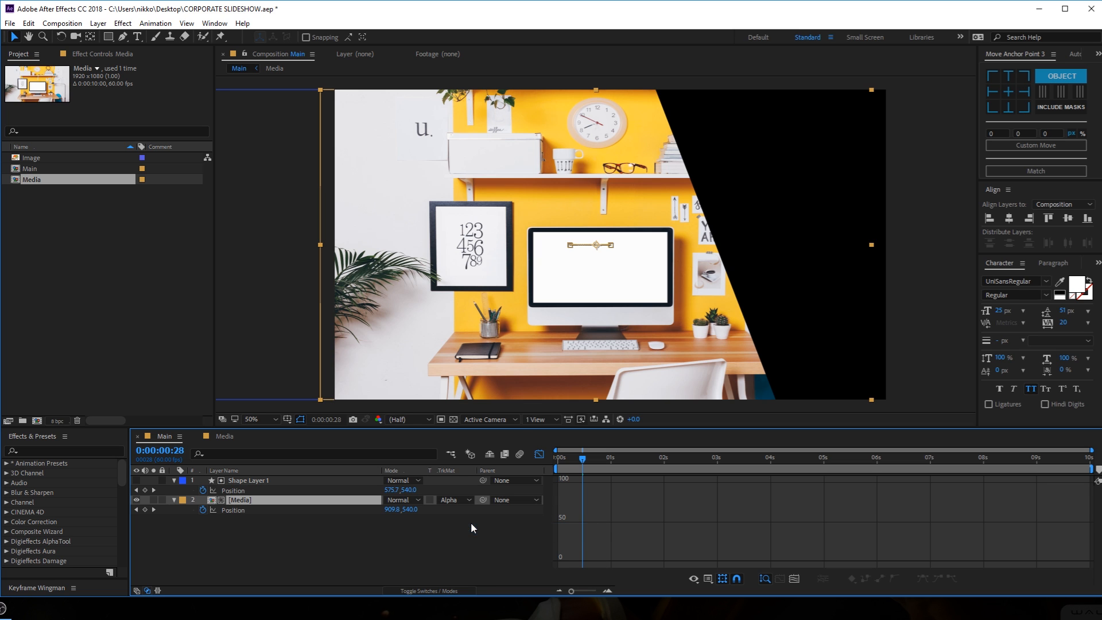
mouse_move(582, 459)
left_mouse_down()
mouse_move(619, 462)
mouse_move(584, 462)
mouse_move(597, 463)
left_mouse_up()
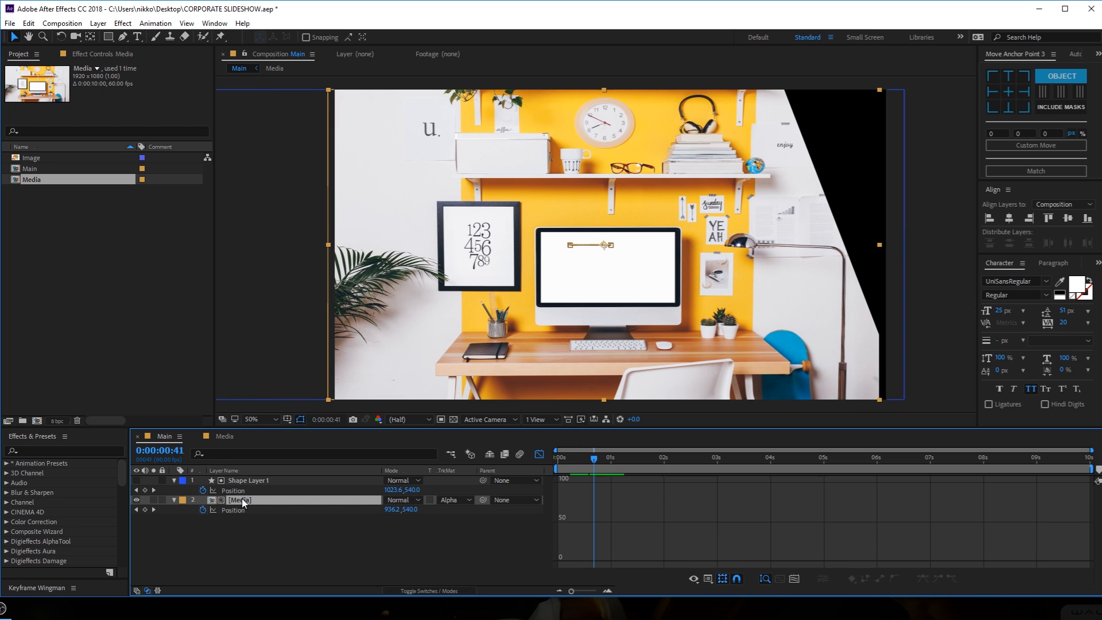
Set the Media layer's scale to 105% at 0:00:01:30 and keyframe it.
key("s")
left_click(543, 453)
left_click_drag(585, 457, 629, 463)
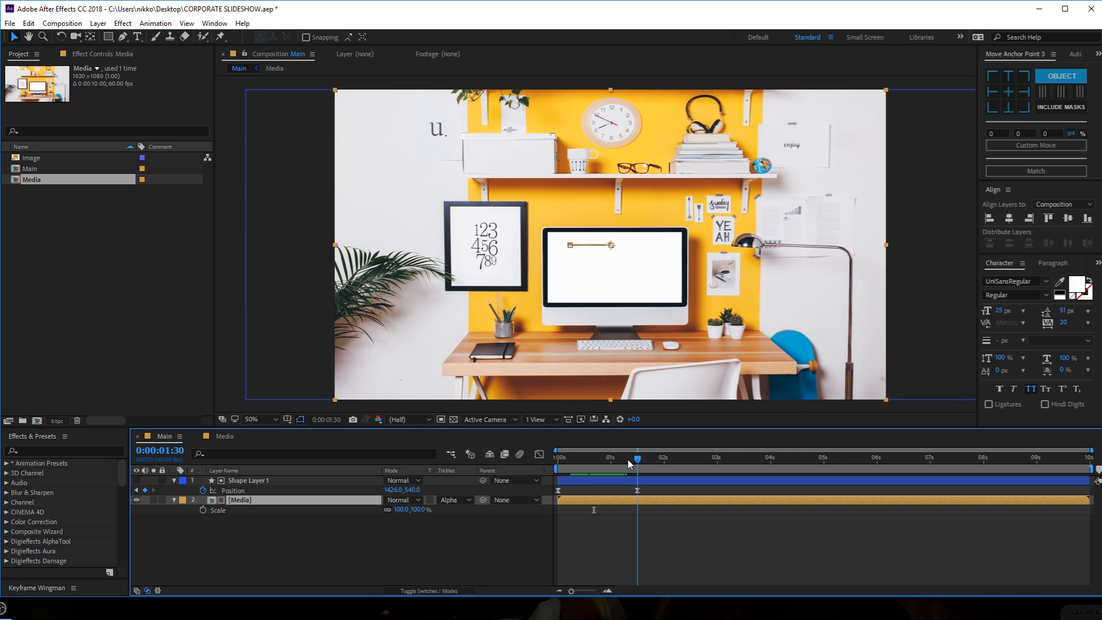
left_click(423, 509)
type("105")
key("Return")
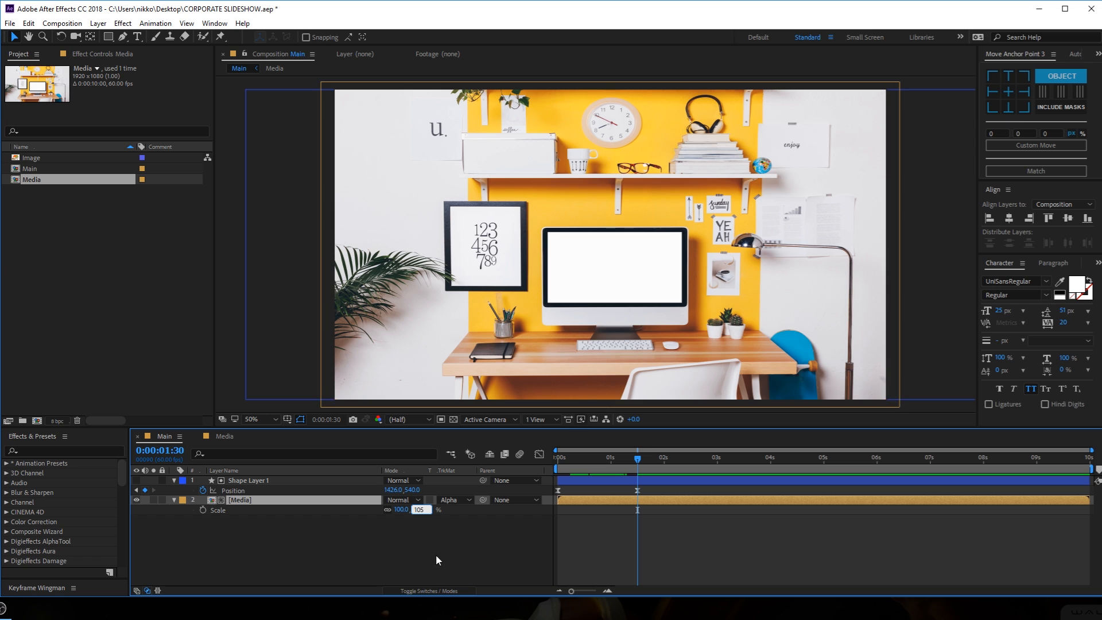
left_click(203, 510)
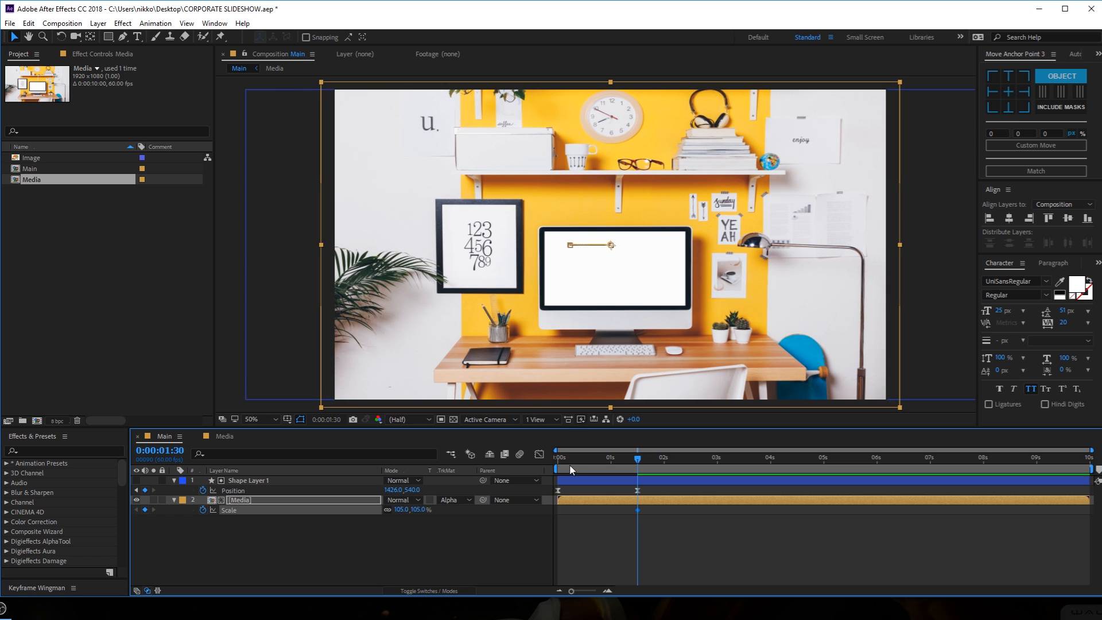
Set the Media layer's scale to 120% at 0:00:00:00 and preview the scale-down during the reveal.
left_click_drag(571, 462, 546, 460)
left_click(418, 510)
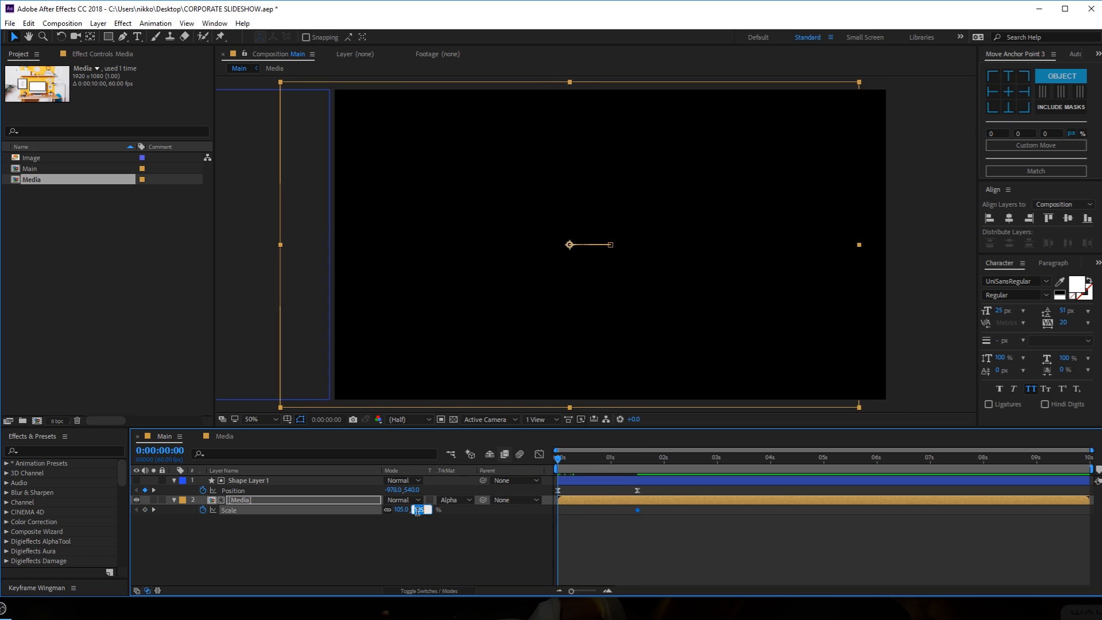
type("120")
key("Return")
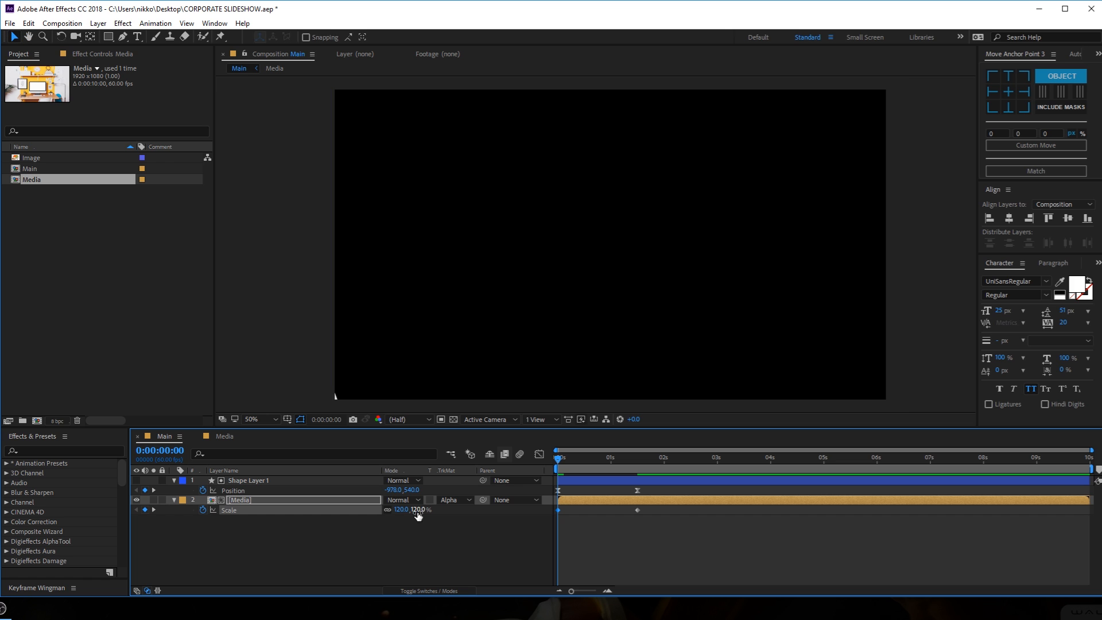
key("space")
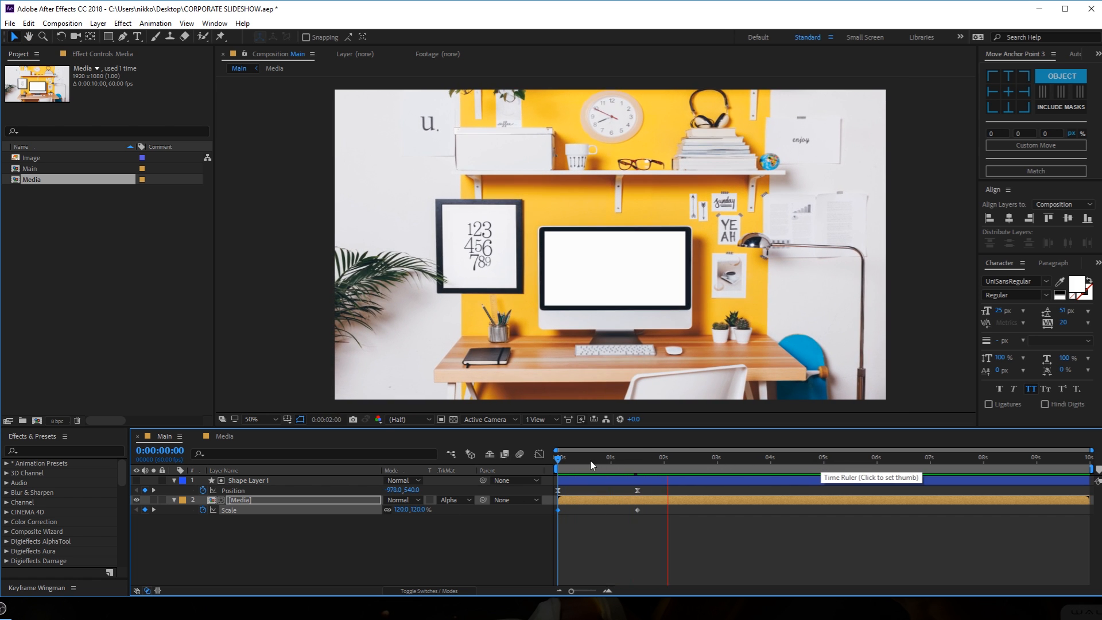
left_click(586, 460)
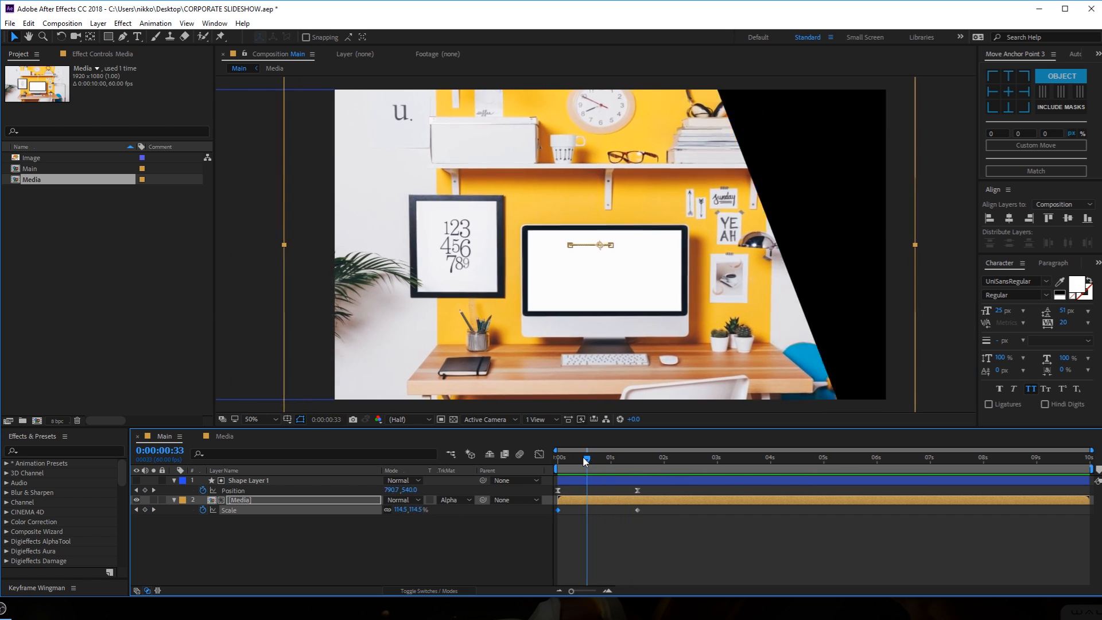
left_click_drag(585, 461, 606, 460)
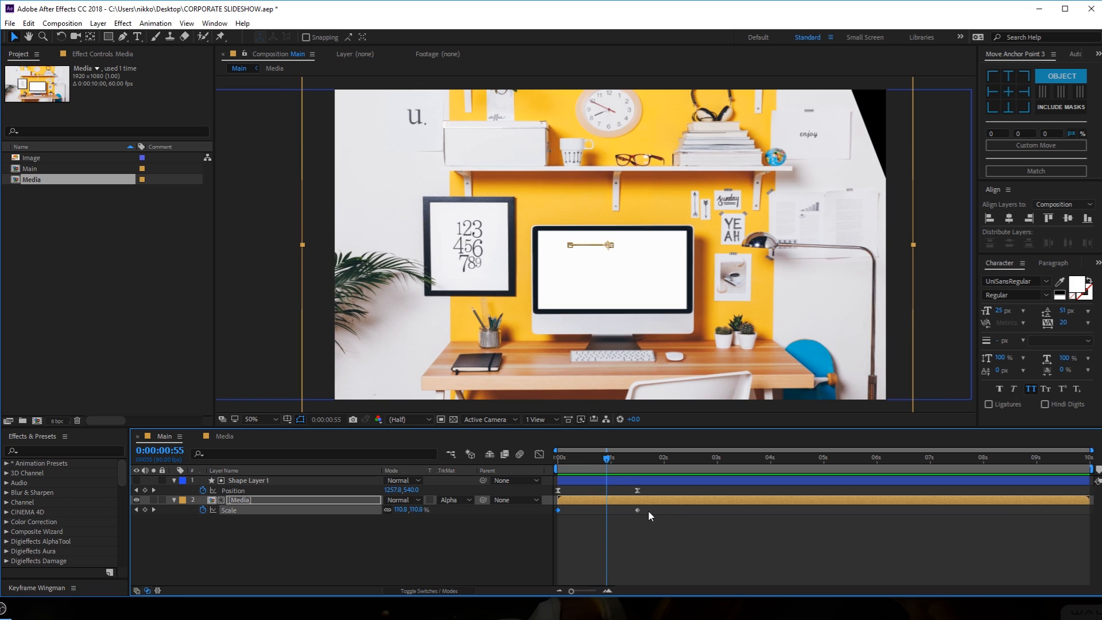
Apply Easy Ease to both Media scale keyframes, lengthen the ending ease handle in the speed graph, and preview the result.
left_click_drag(648, 511, 537, 508)
key("F9")
left_click(539, 454)
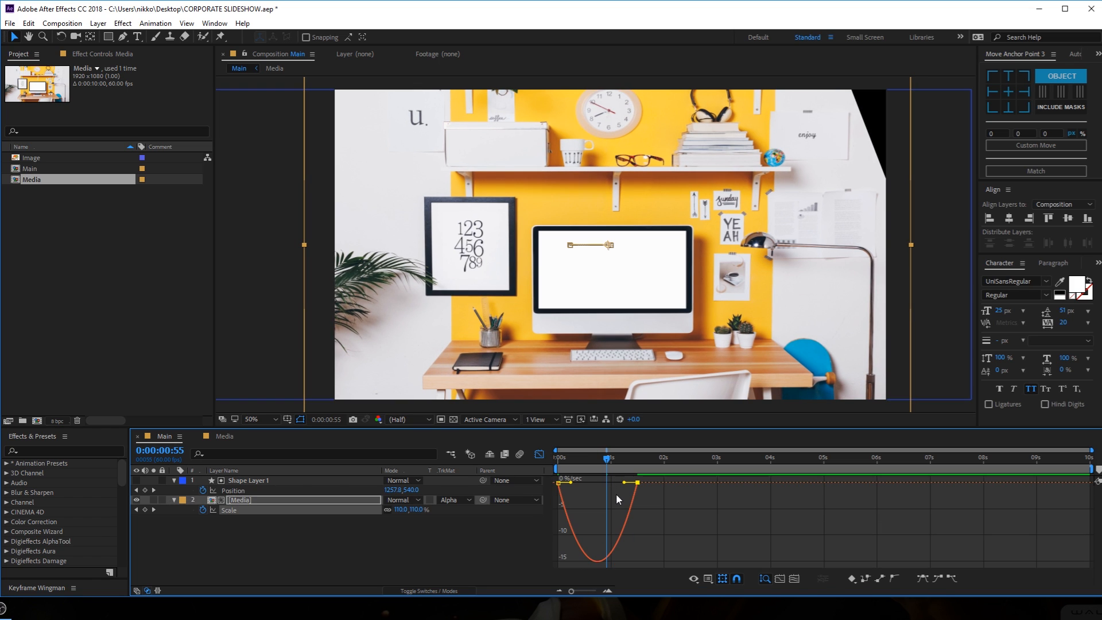
left_click_drag(624, 483, 597, 482)
key("Home")
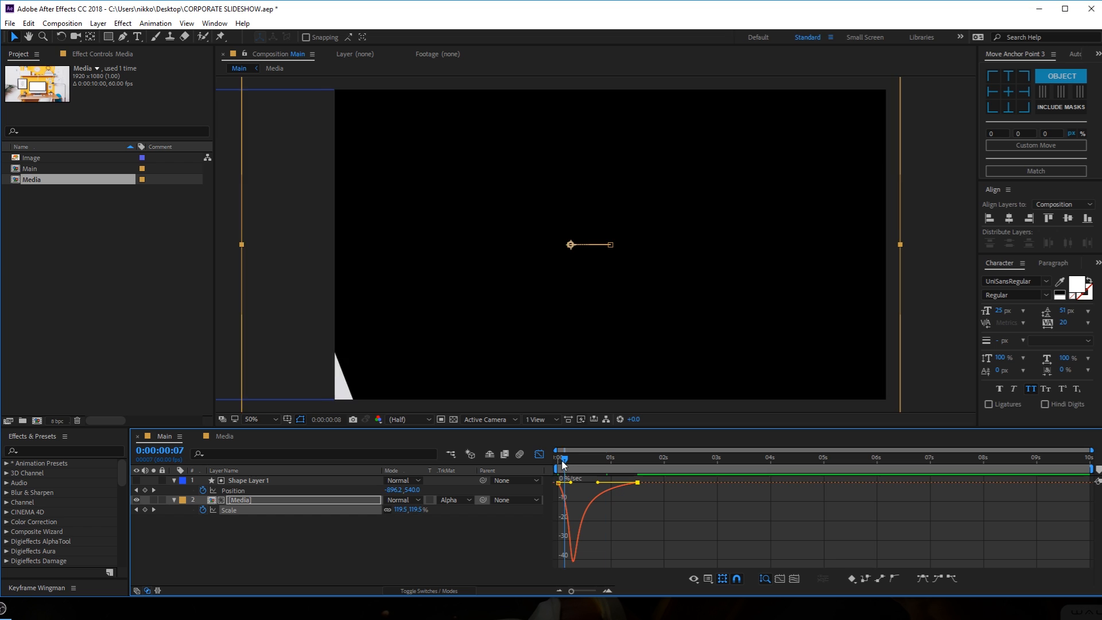
key("space")
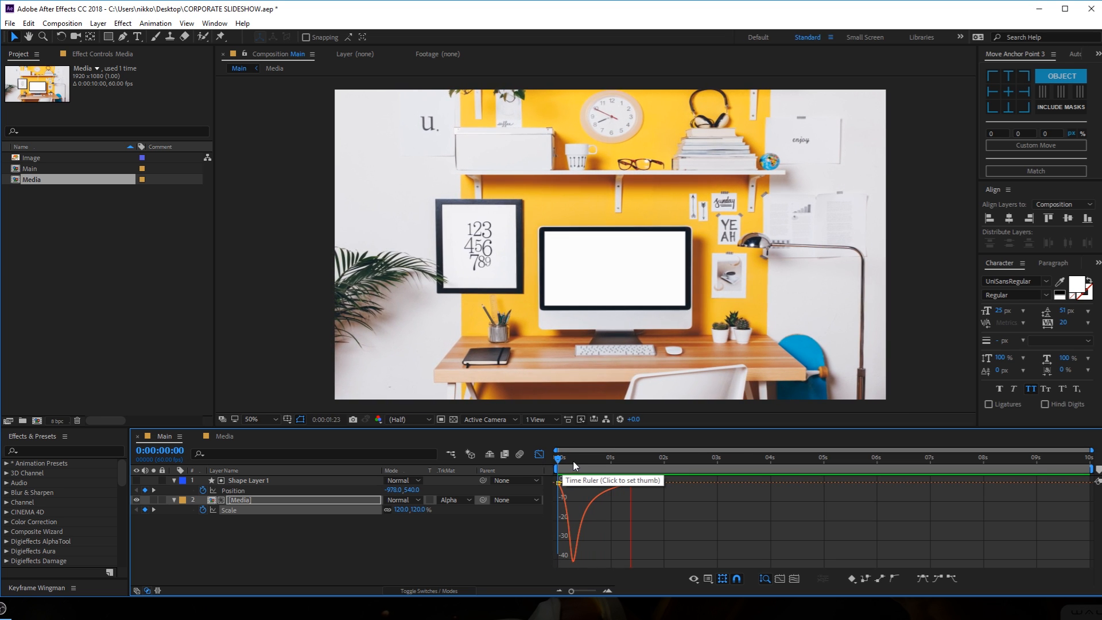
key("space")
key("space")
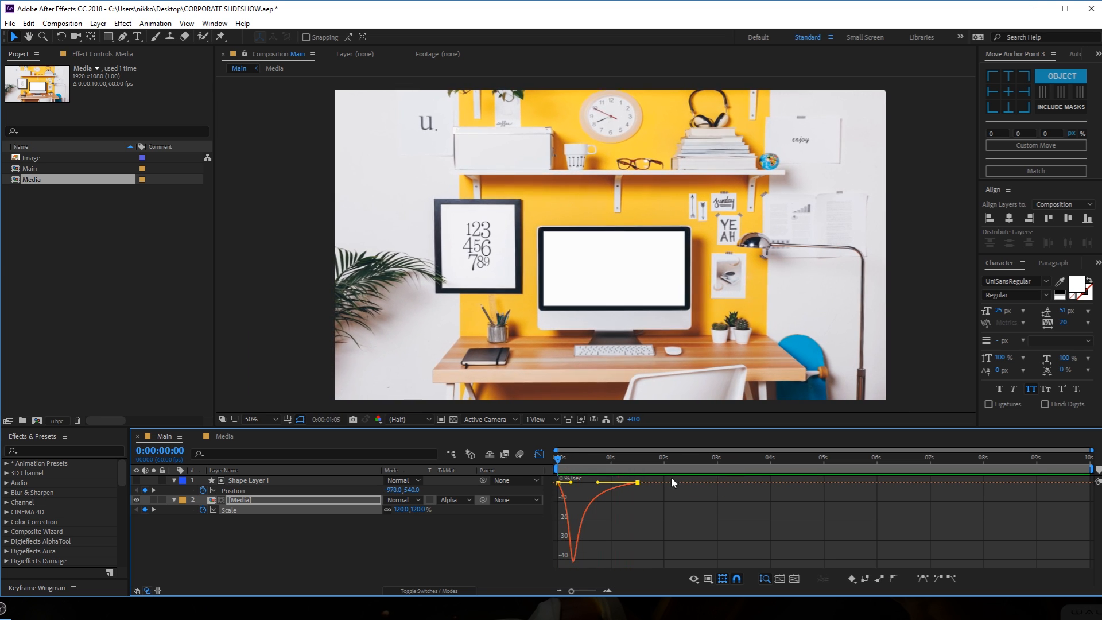
key("space")
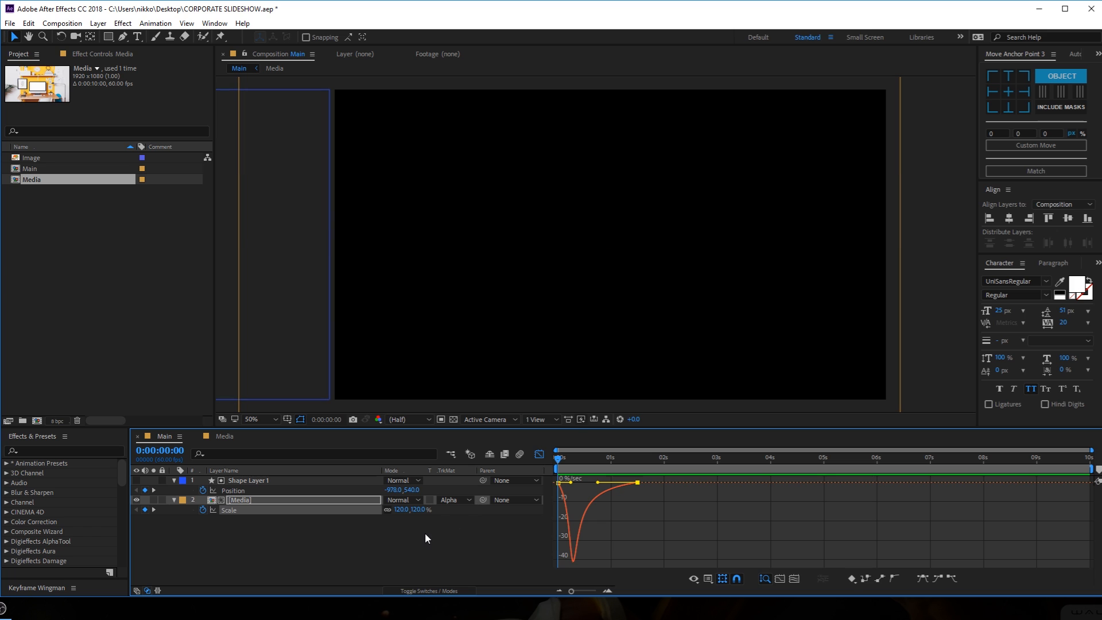
Try a starting scale of 150% for the Media layer at 0:00:00:00 and preview it.
left_click(425, 533)
left_click(417, 510)
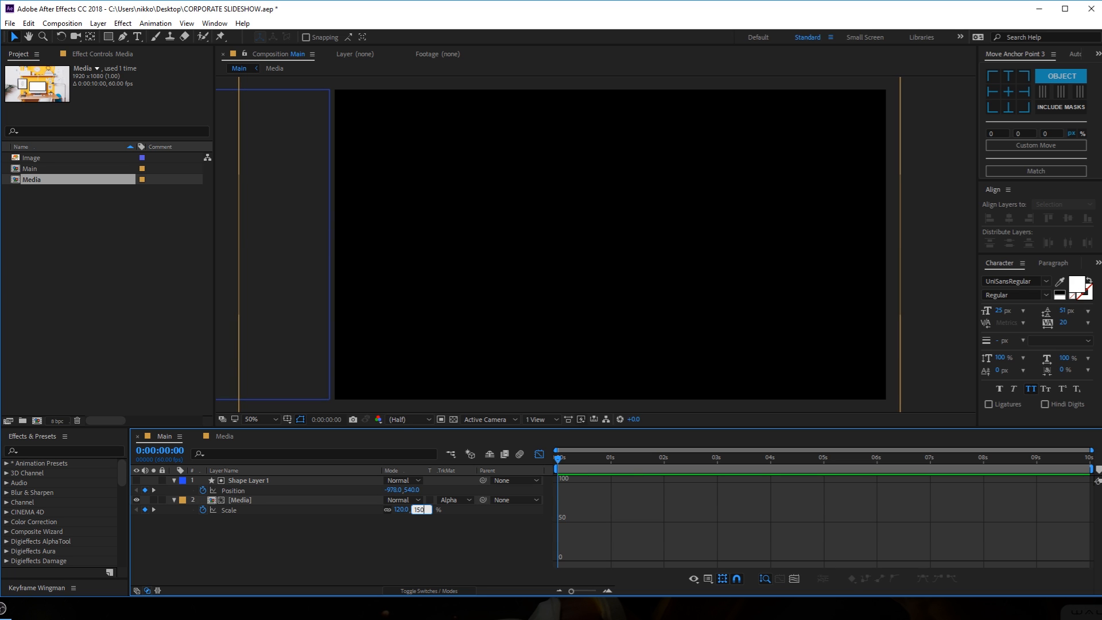
type("150")
key("Return")
key("space")
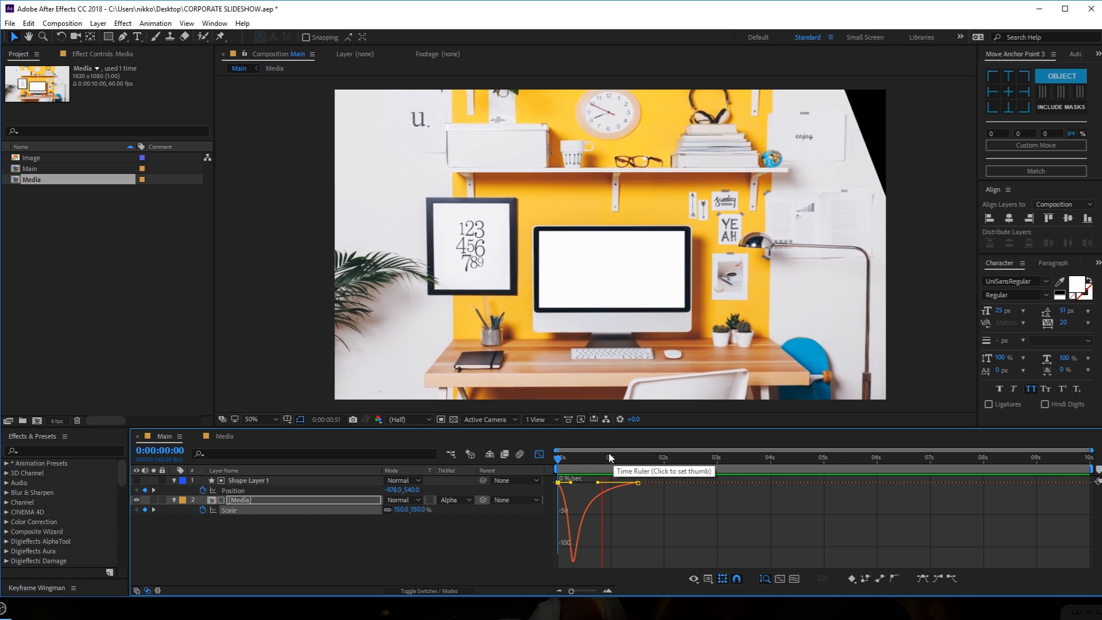
key("space")
Set the Media layer's starting scale back to 120% at 0:00:00:00 and preview the reveal.
left_click(419, 510)
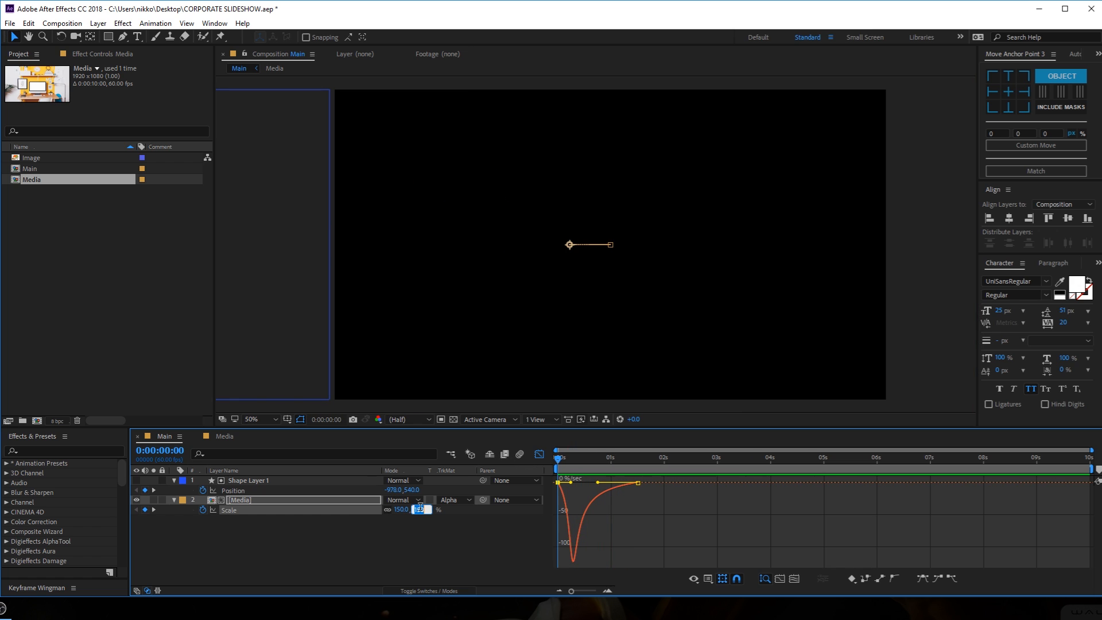
type("120")
key("Return")
key("space")
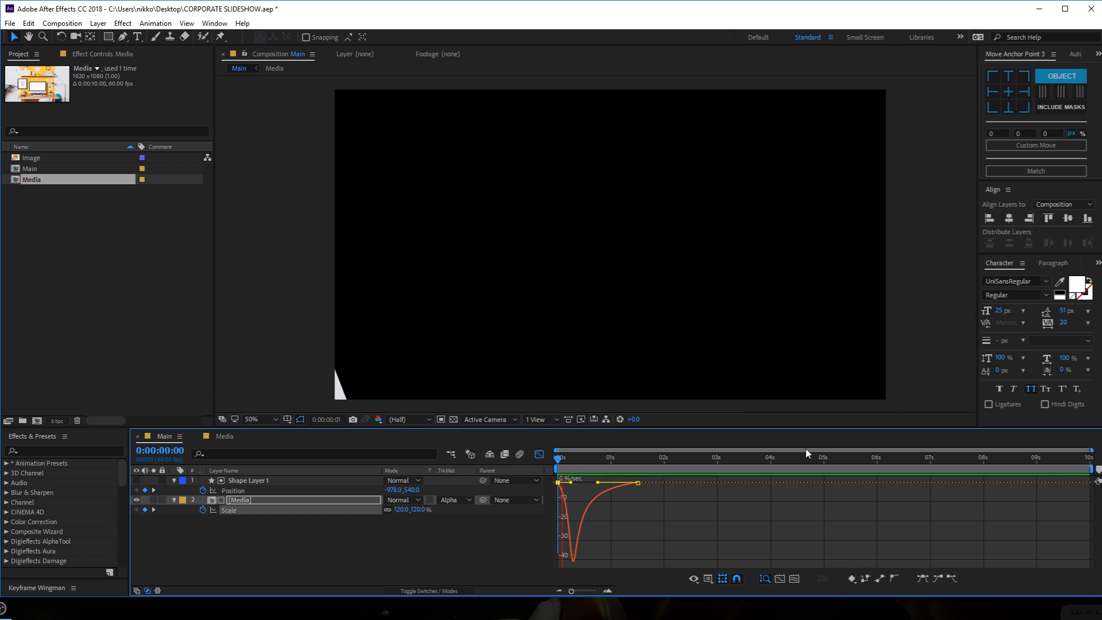
left_click(575, 458)
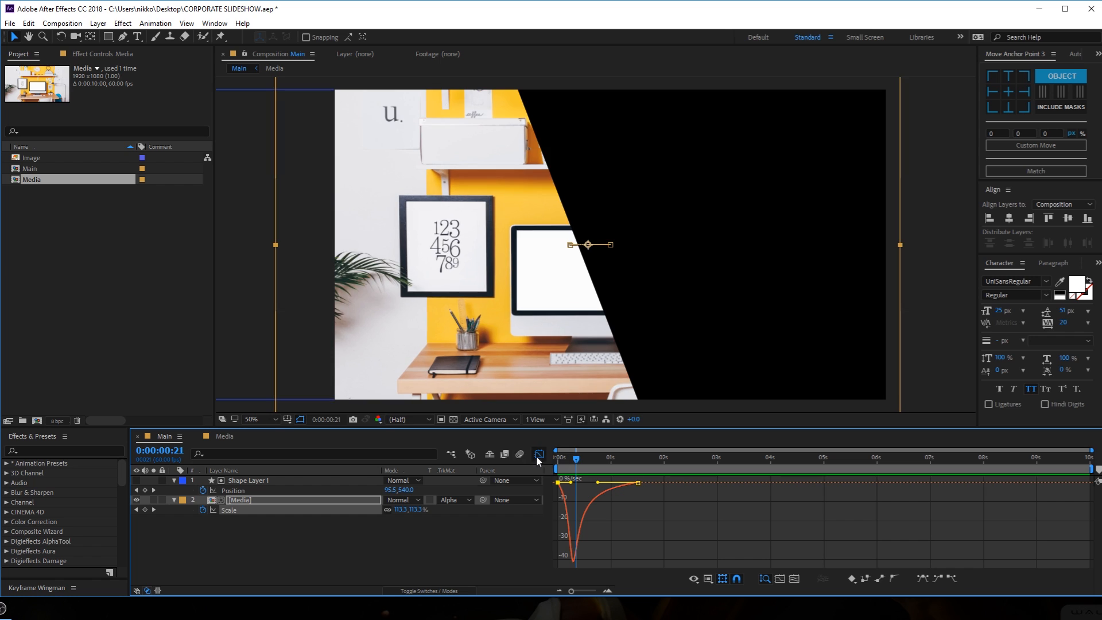
Leave the graph view, collapse both layers' properties, and rename the shape layer as M.
left_click(539, 454)
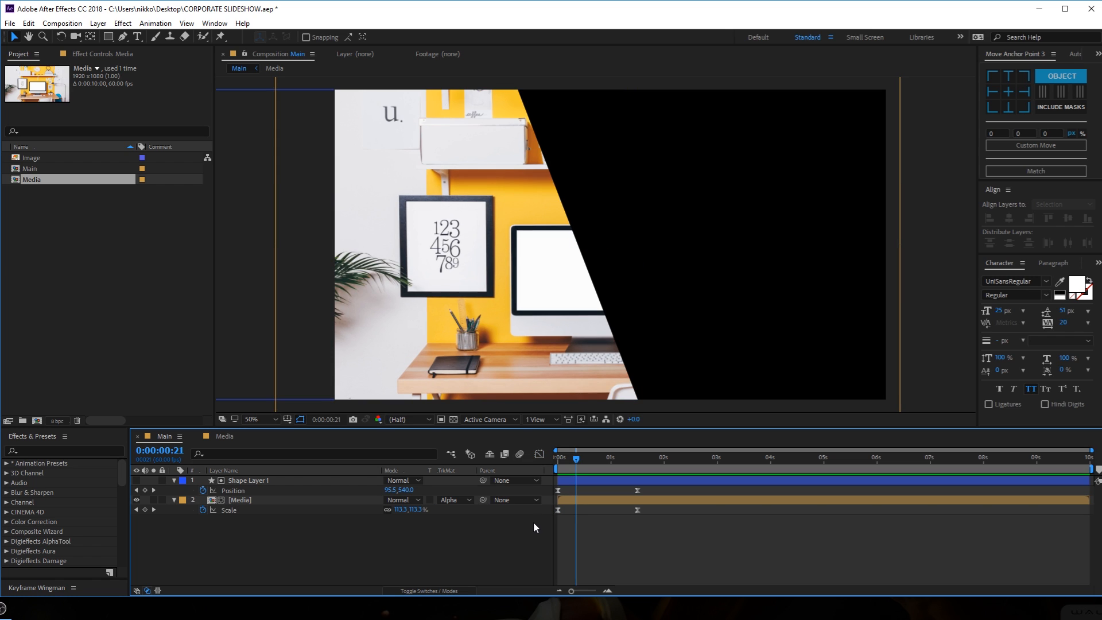
left_click(176, 488)
left_click(173, 481)
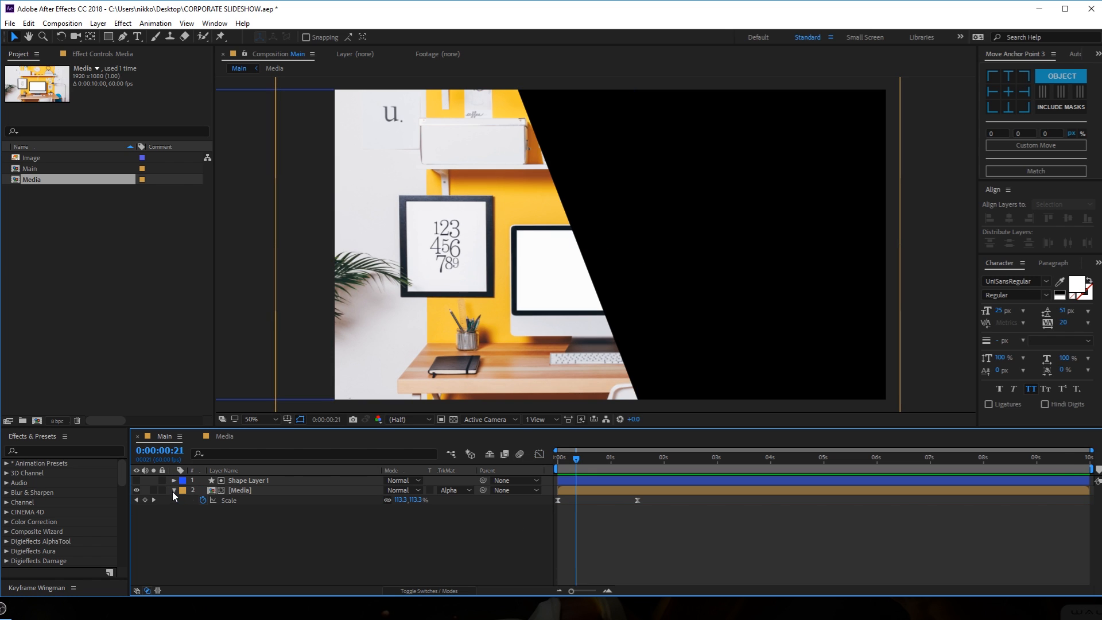
left_click(173, 490)
left_click(249, 480)
key("Return")
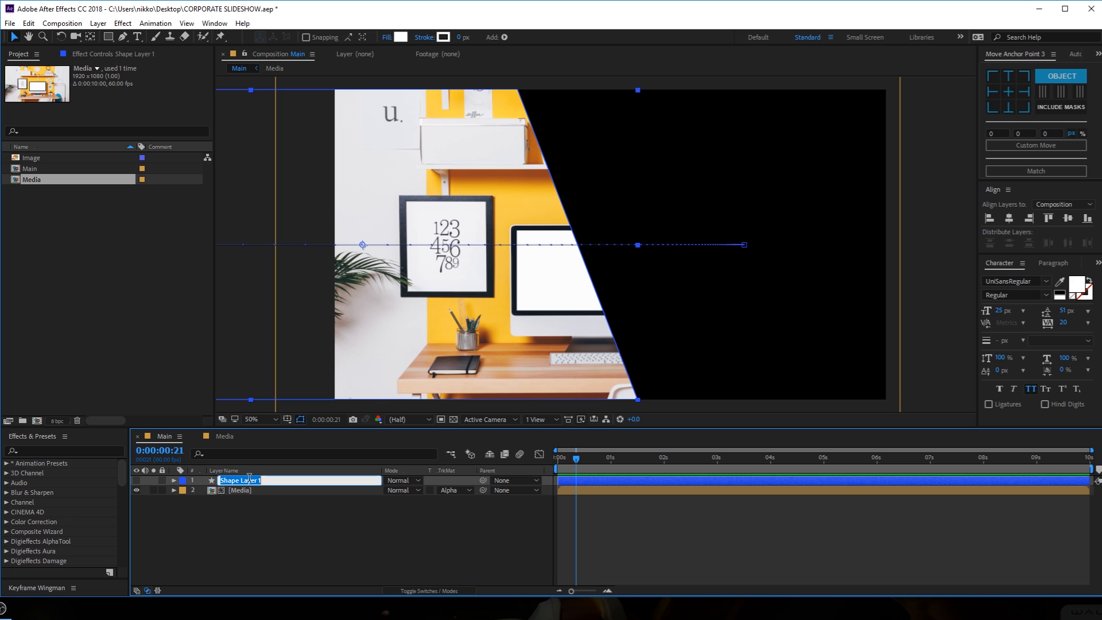
type("M")
key("Return")
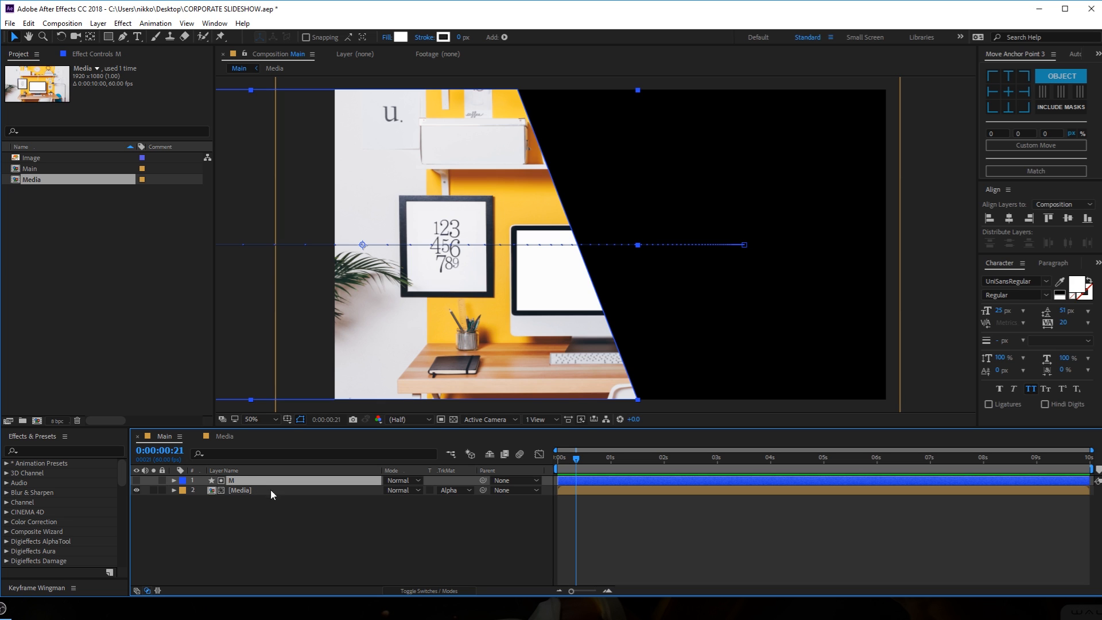
left_click(277, 510)
left_click_drag(576, 458, 651, 462)
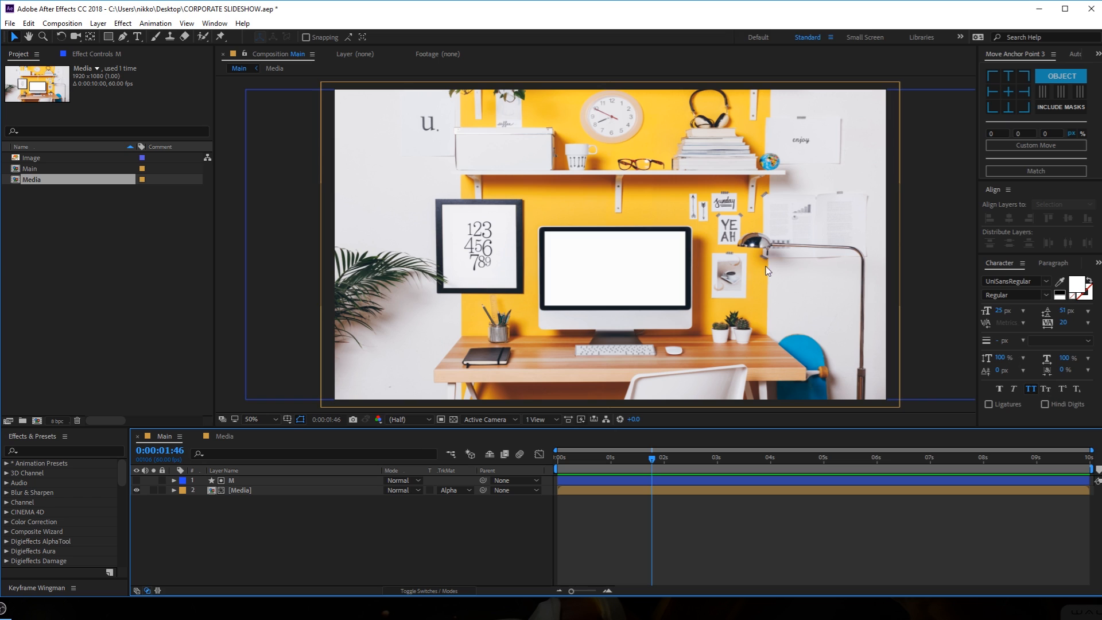
left_click(107, 36)
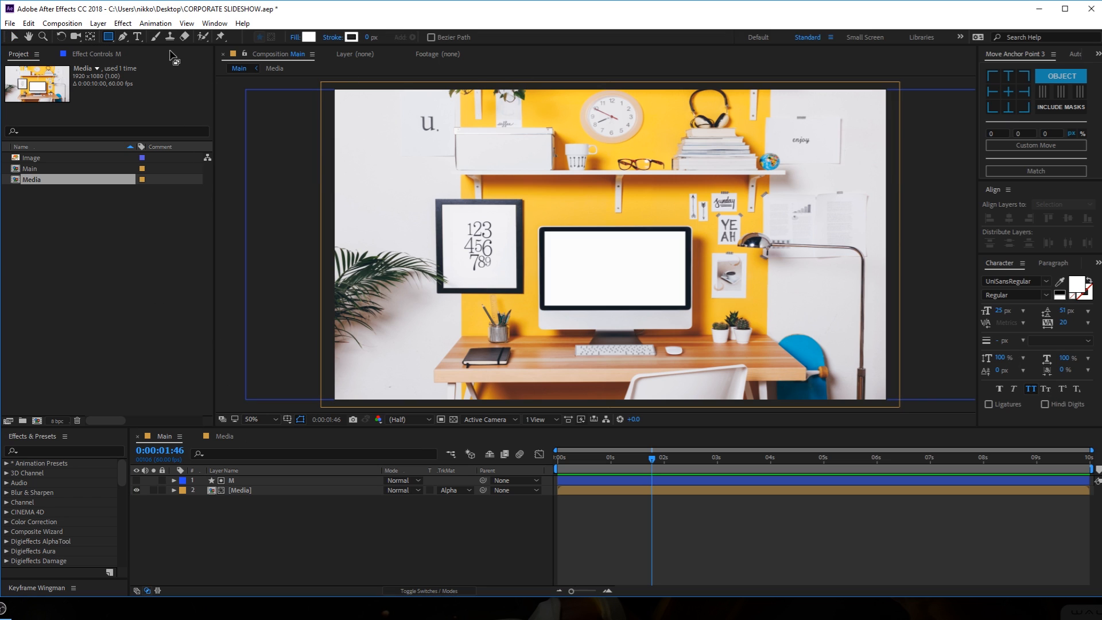
double_click(109, 38)
key("v")
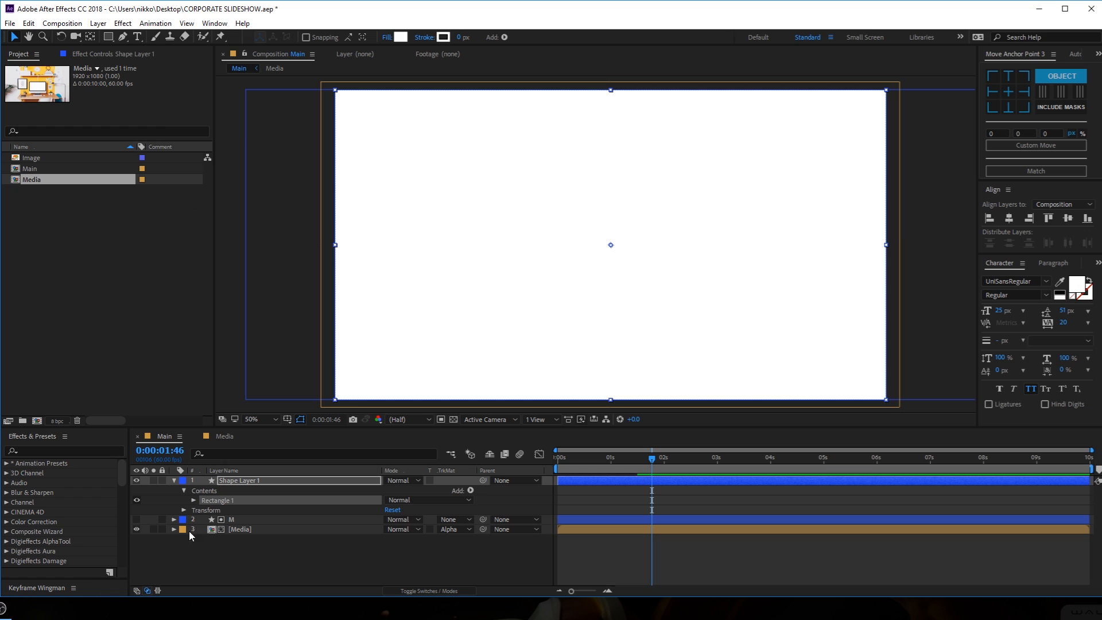
left_click(237, 481)
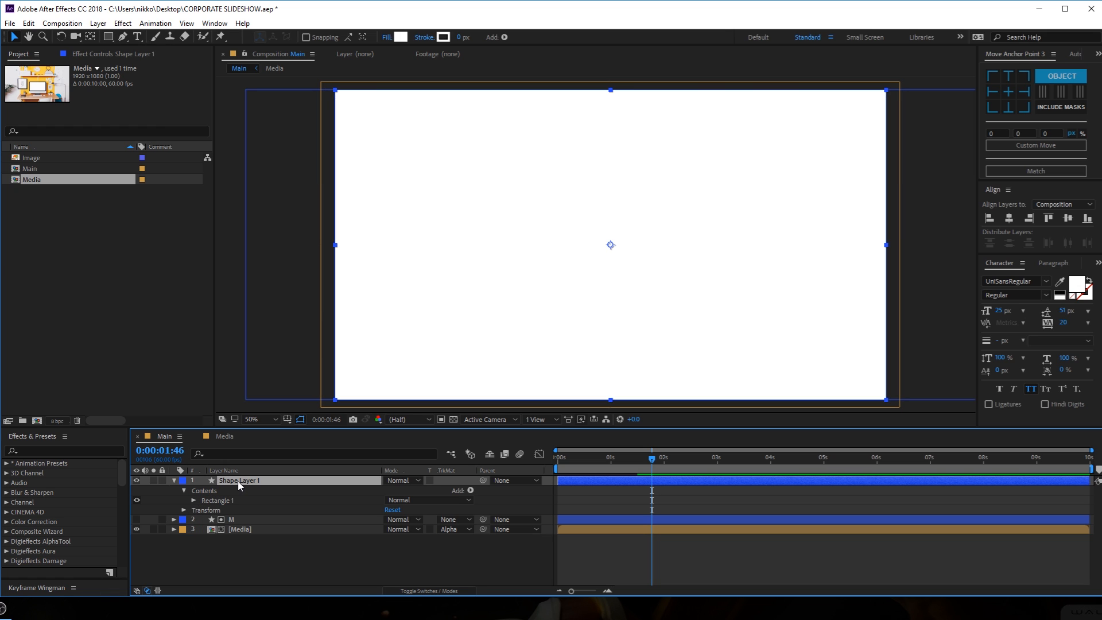
key("Delete")
Duplicate the M shape layer.
left_click(238, 481)
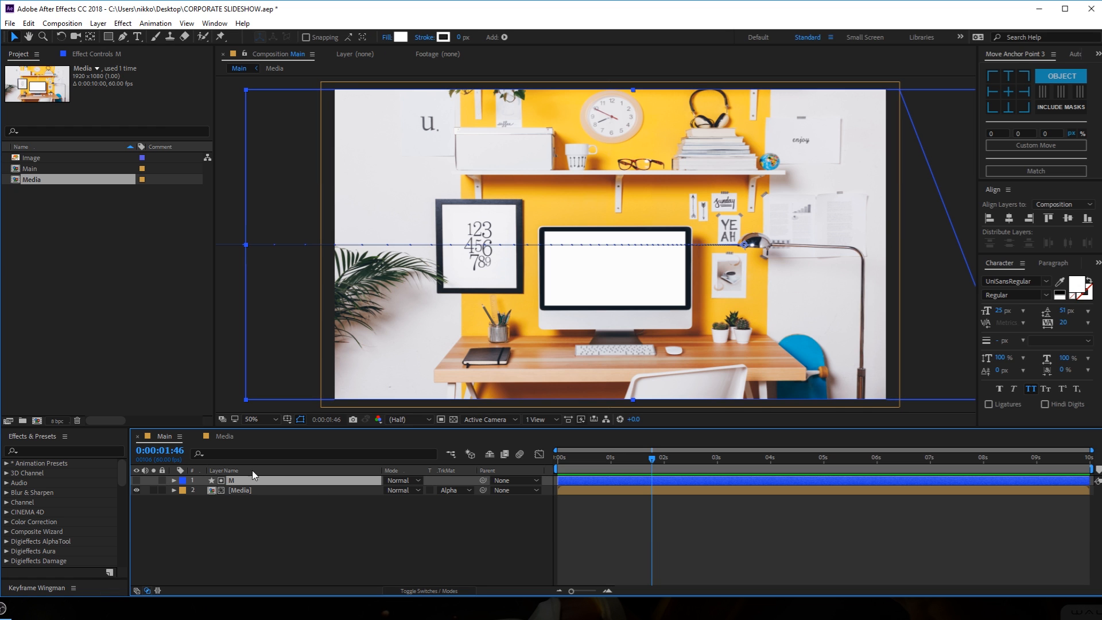
key("ctrl+d")
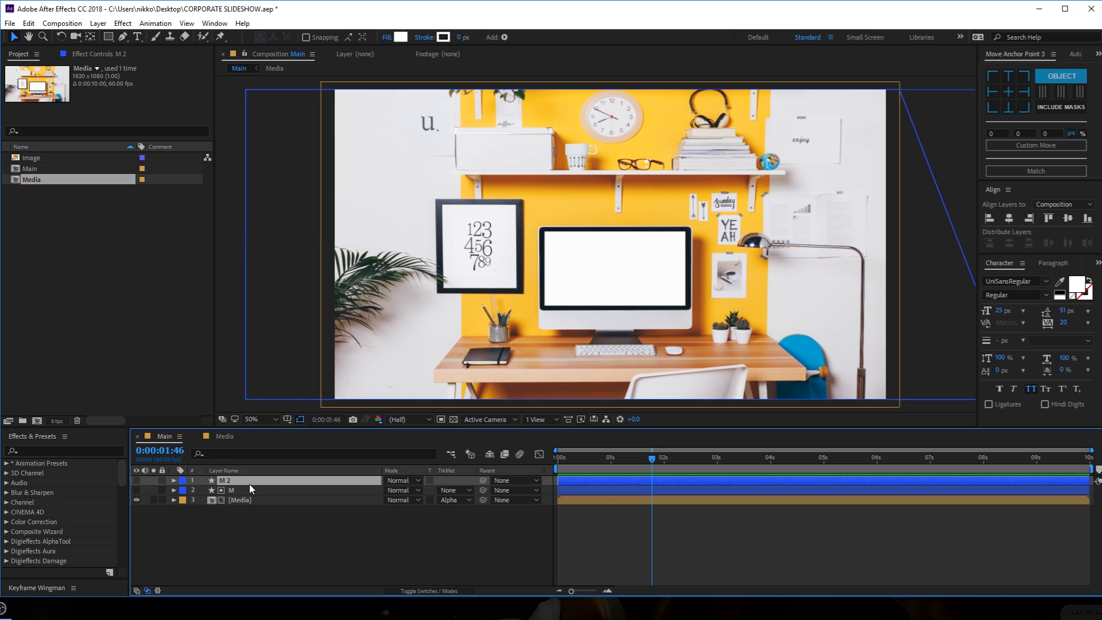
Make the M 2 layer visible and move the current time to its second position keyframe at 0:00:01:30.
left_click(136, 480)
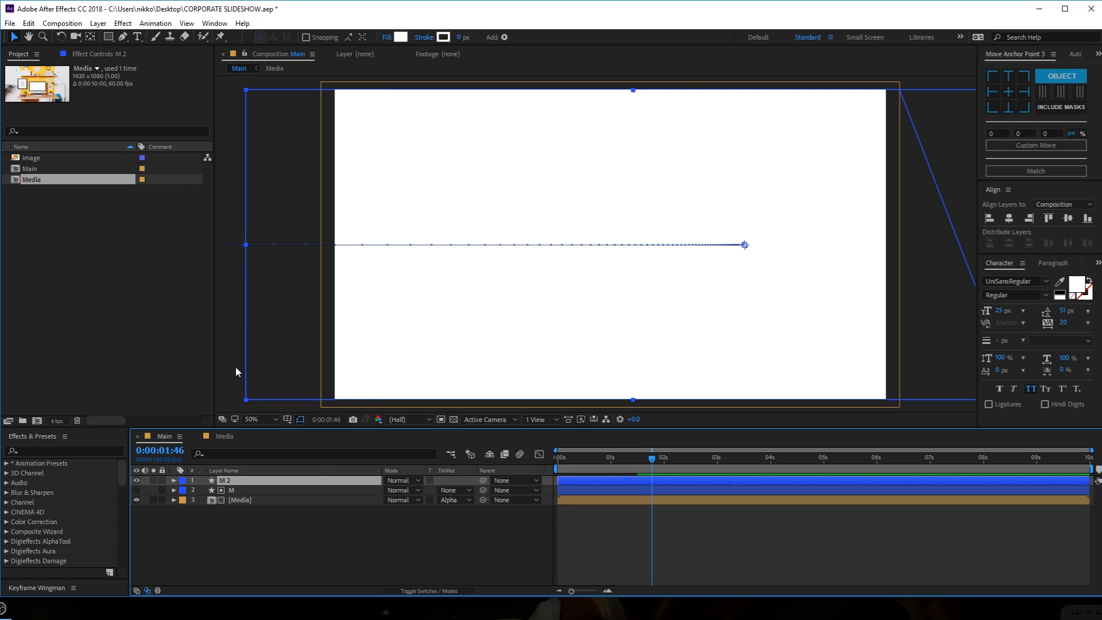
key("p")
left_click_drag(651, 459, 636, 459)
scroll(639, 315, "down", 1)
scroll(639, 315, "up", 1)
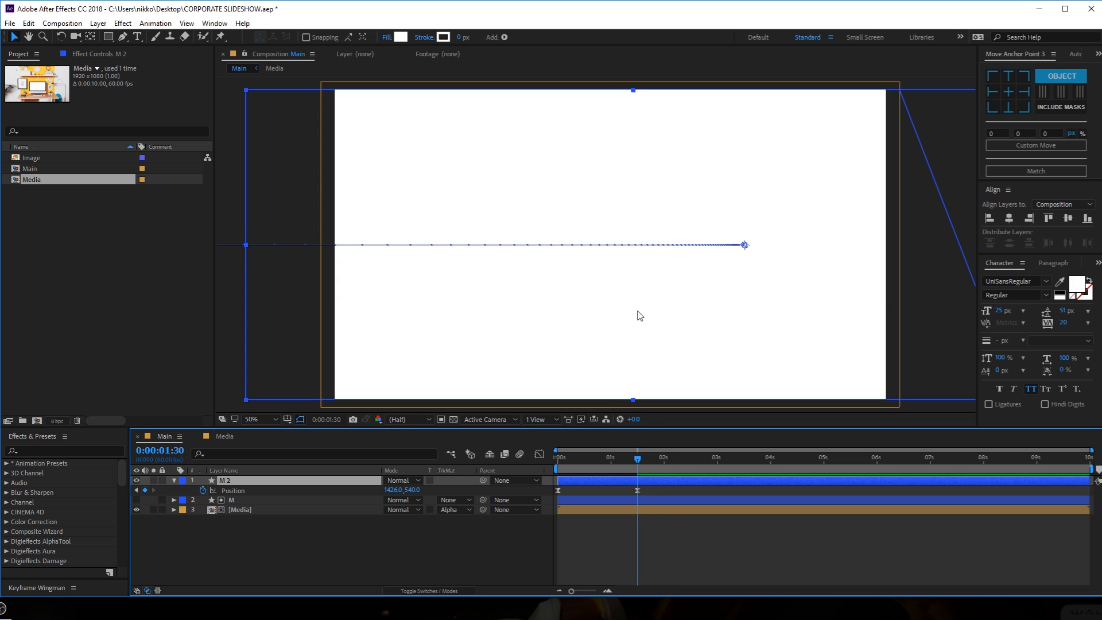
left_click(174, 482)
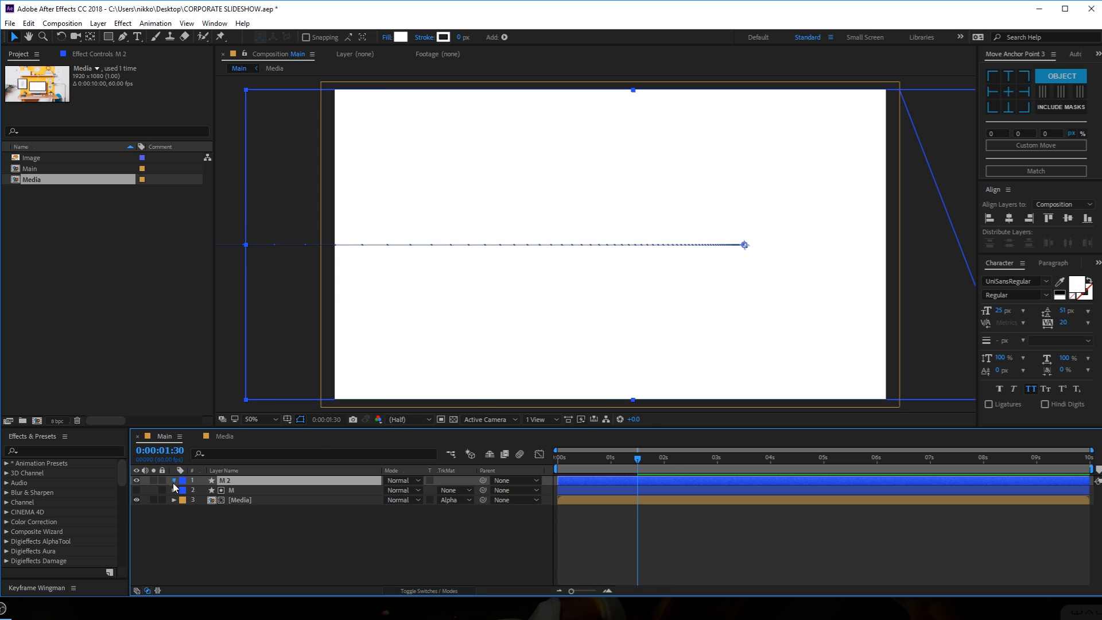
Select Path 1 of Rectangle 1 in M 2 and move its slanted edge inward to around the middle of the frame.
left_click(174, 482)
left_click(183, 499)
left_click(184, 490)
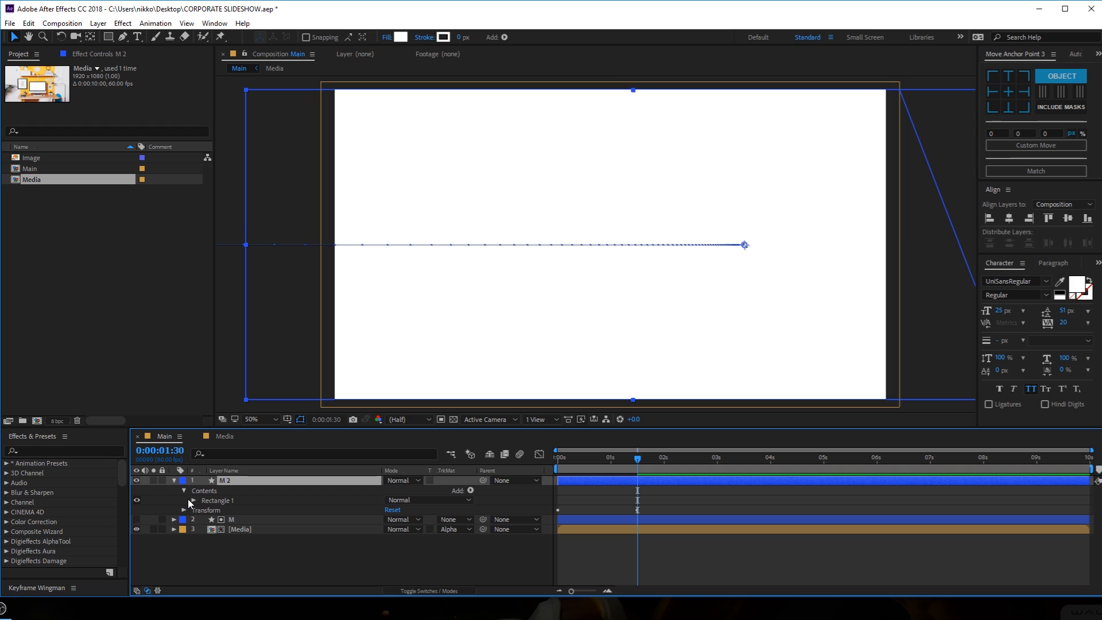
left_click(193, 500)
left_click(287, 509)
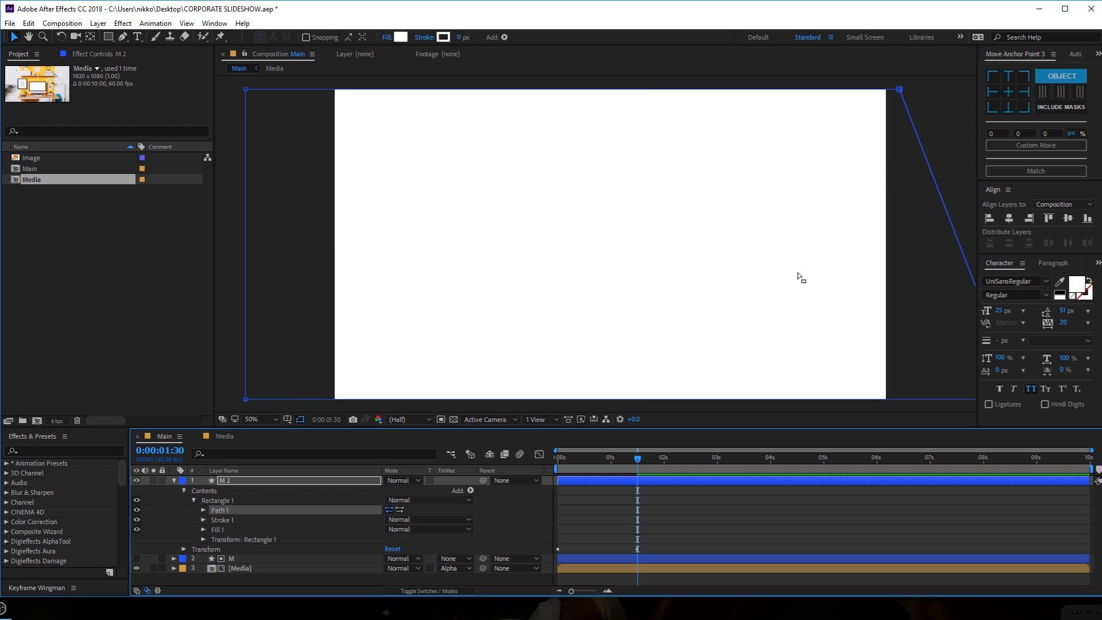
left_click_drag(798, 276, 679, 278)
key("comma")
left_click_drag(790, 129, 658, 367)
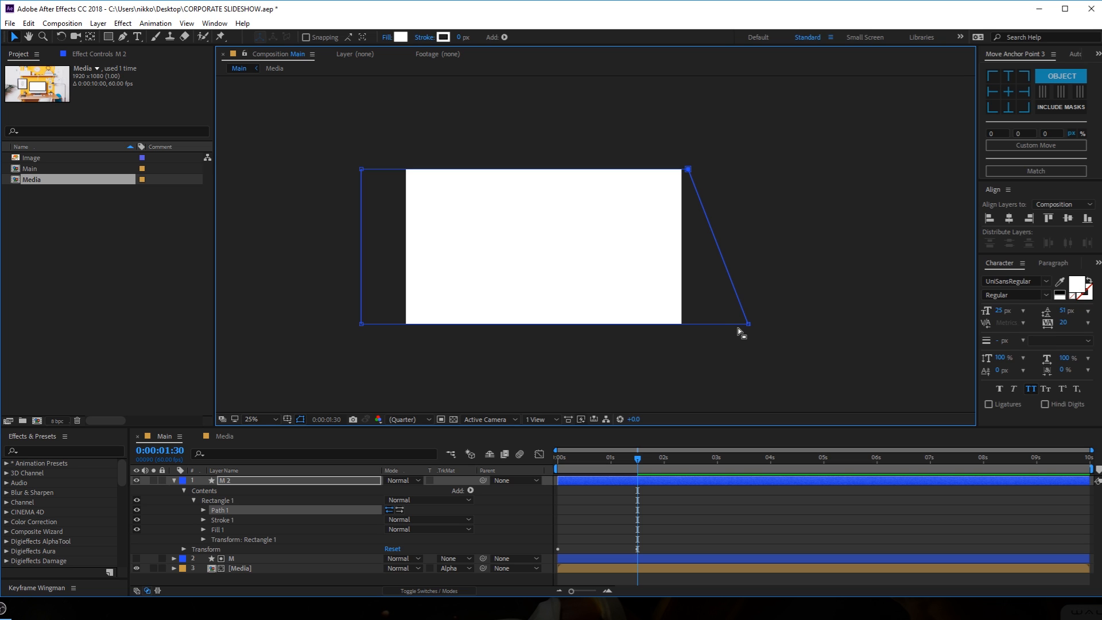
left_click_drag(808, 119, 642, 401)
left_click_drag(748, 326, 592, 335)
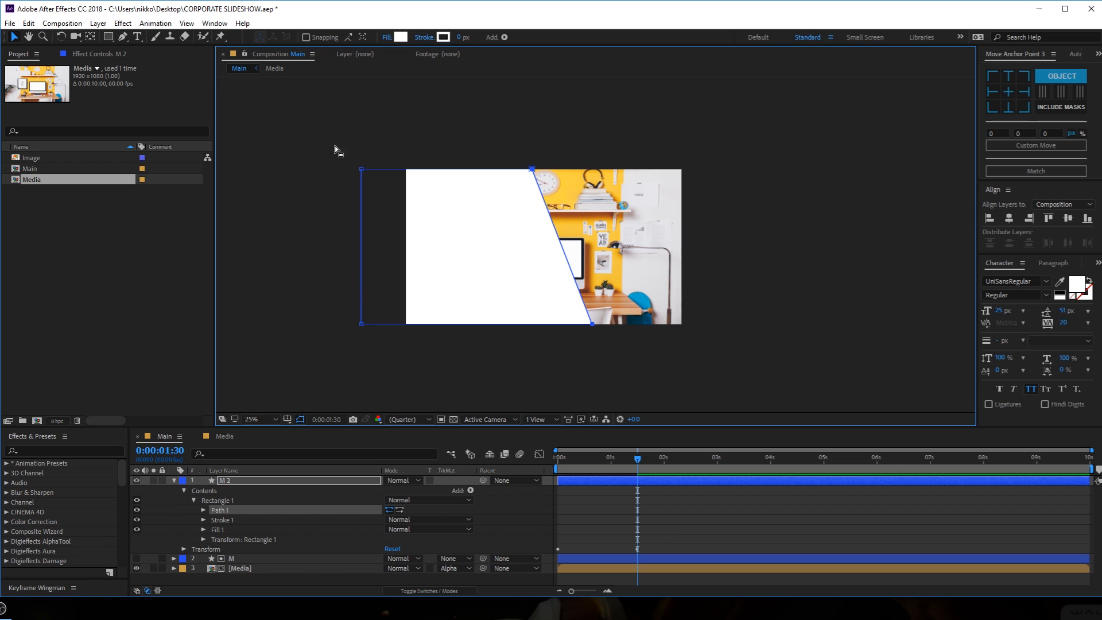
Move M 2's straight edge inward and slant it parallel to the opposite edge, forming a narrow diagonal band.
left_click_drag(337, 150, 399, 376)
left_click_drag(365, 333, 515, 335)
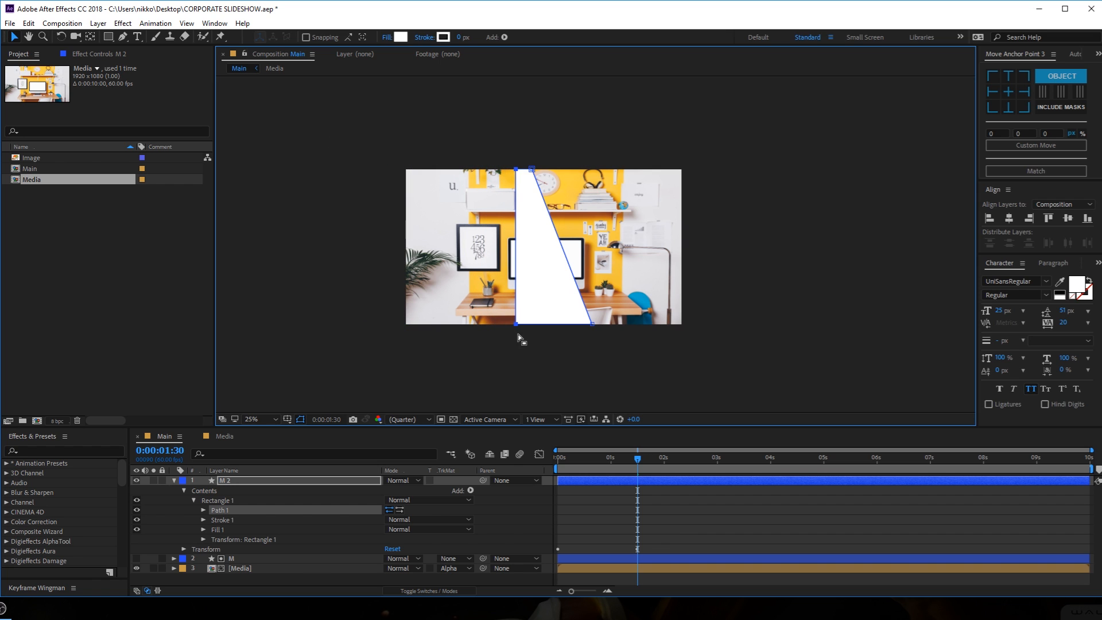
scroll(516, 341, "up", 2)
left_click_drag(505, 293, 539, 264)
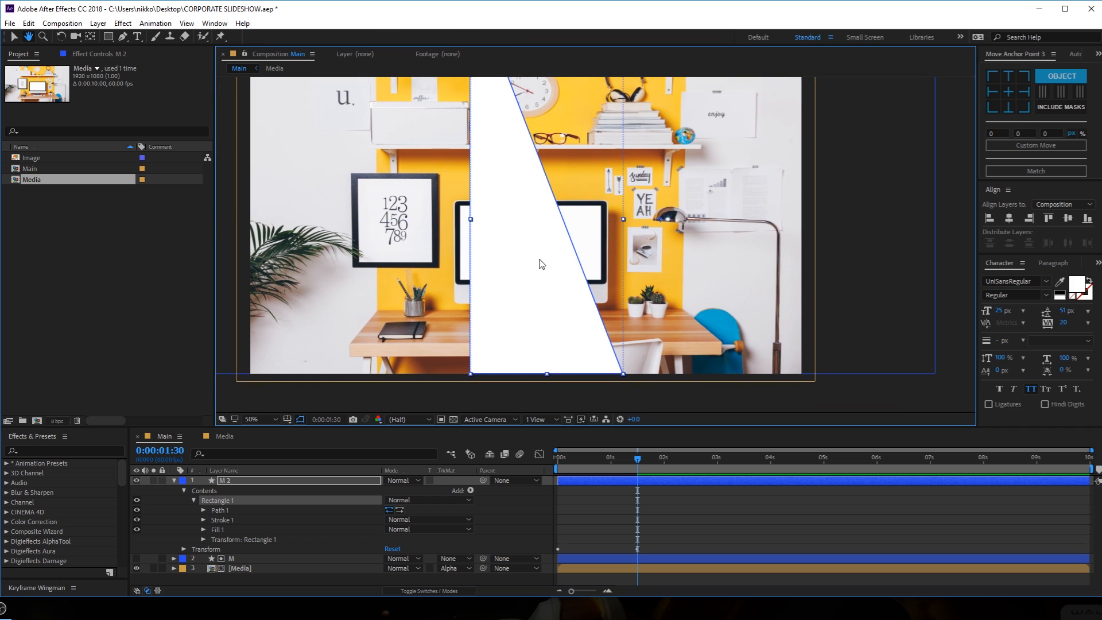
left_click(218, 510)
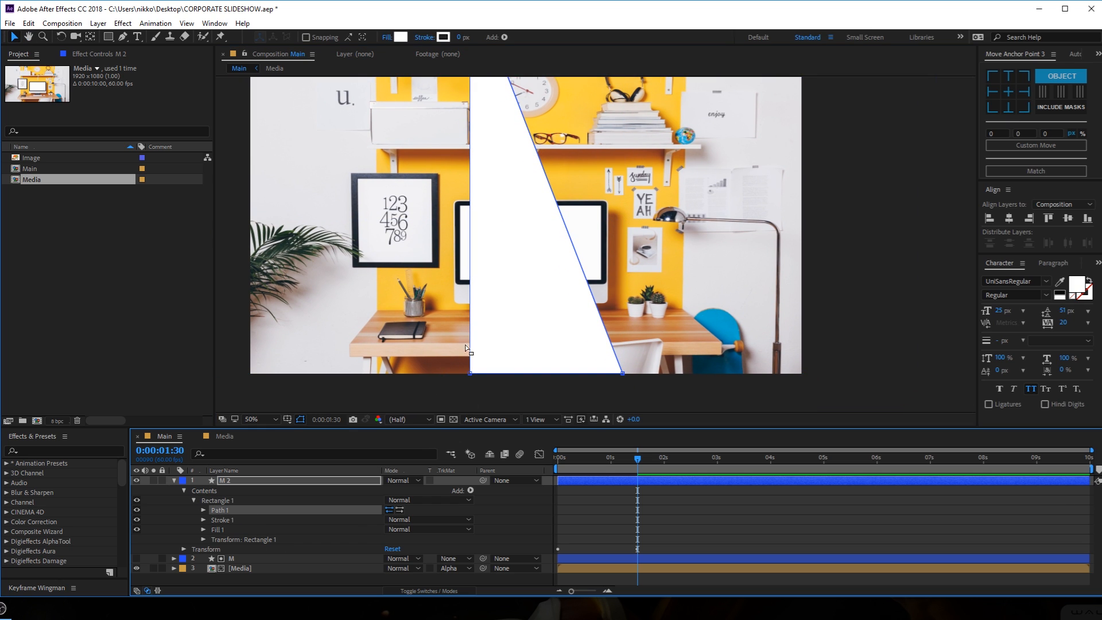
left_click_drag(443, 352, 578, 384)
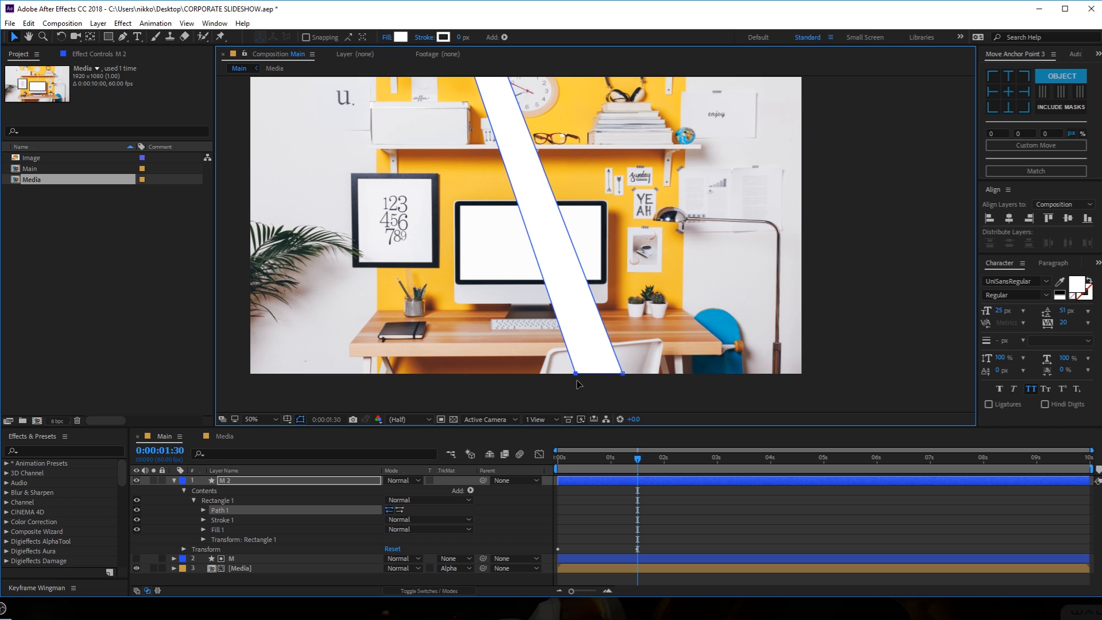
Preview the diagonal band moving across the image.
left_click_drag(481, 142, 519, 173)
key("space")
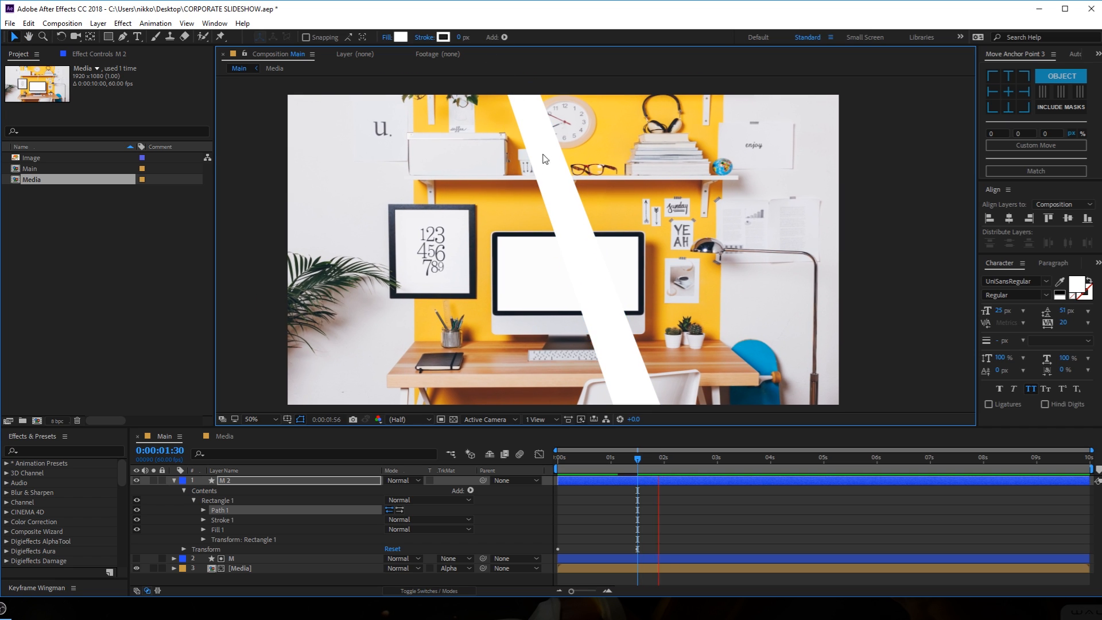
key("space")
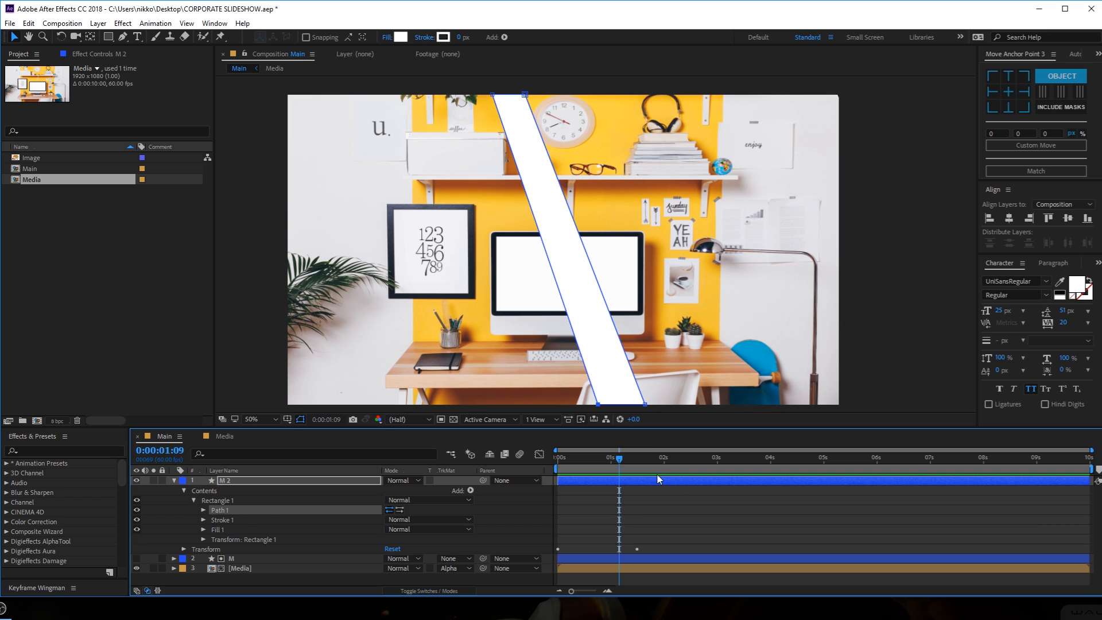
Widen the diagonal band's upper end by moving its upper-left point outward, scrub through the motion, and collapse M 2's properties.
left_click_drag(637, 459, 654, 459)
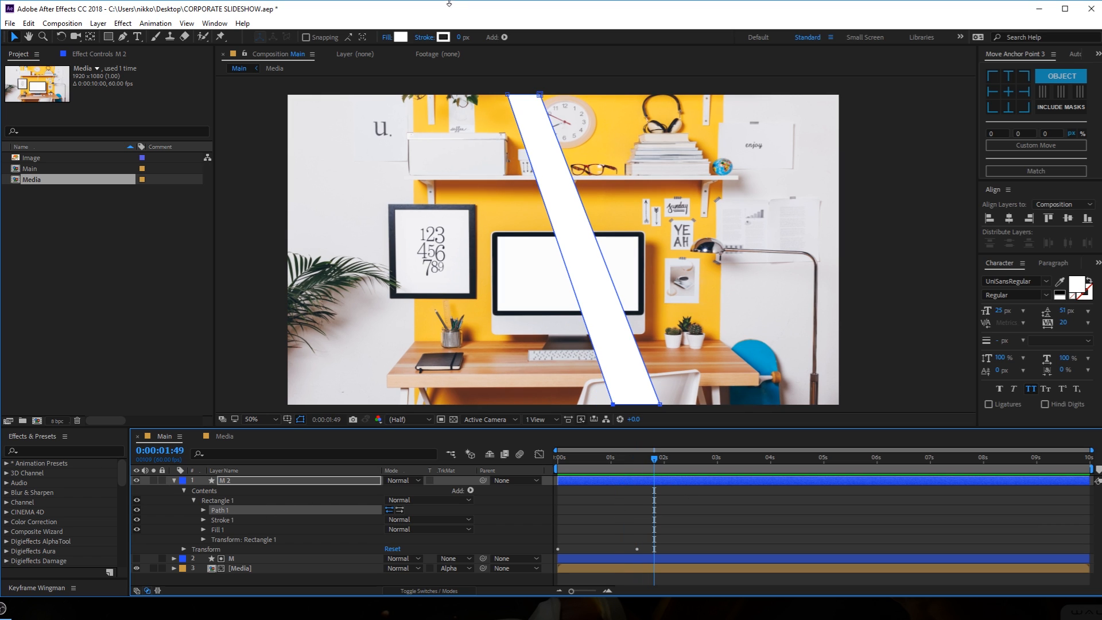
left_click_drag(508, 98, 494, 97)
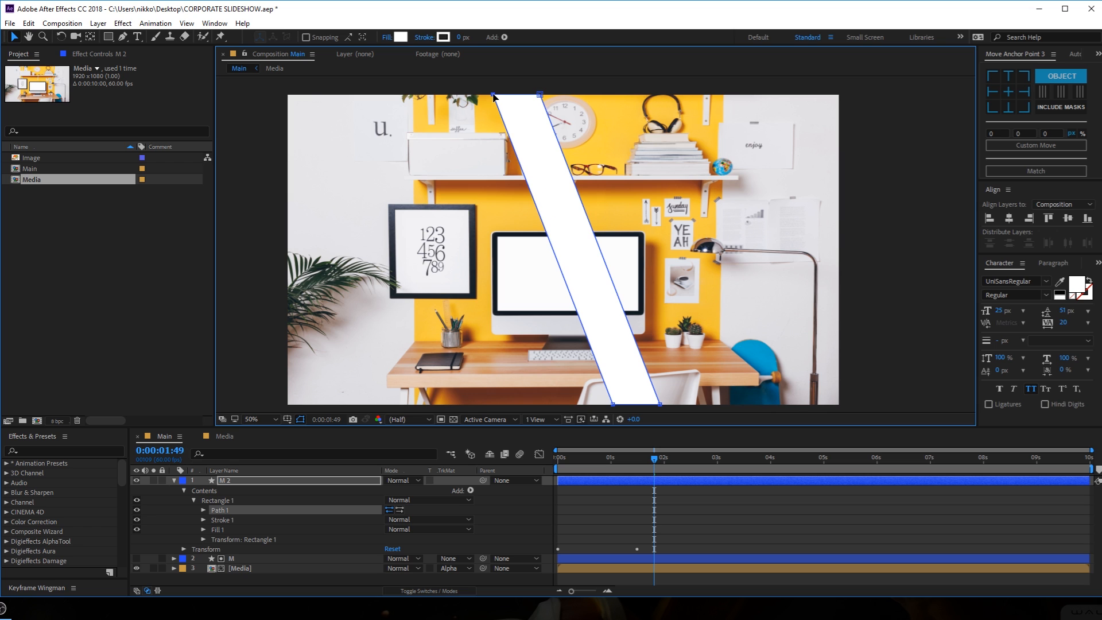
left_click(628, 485)
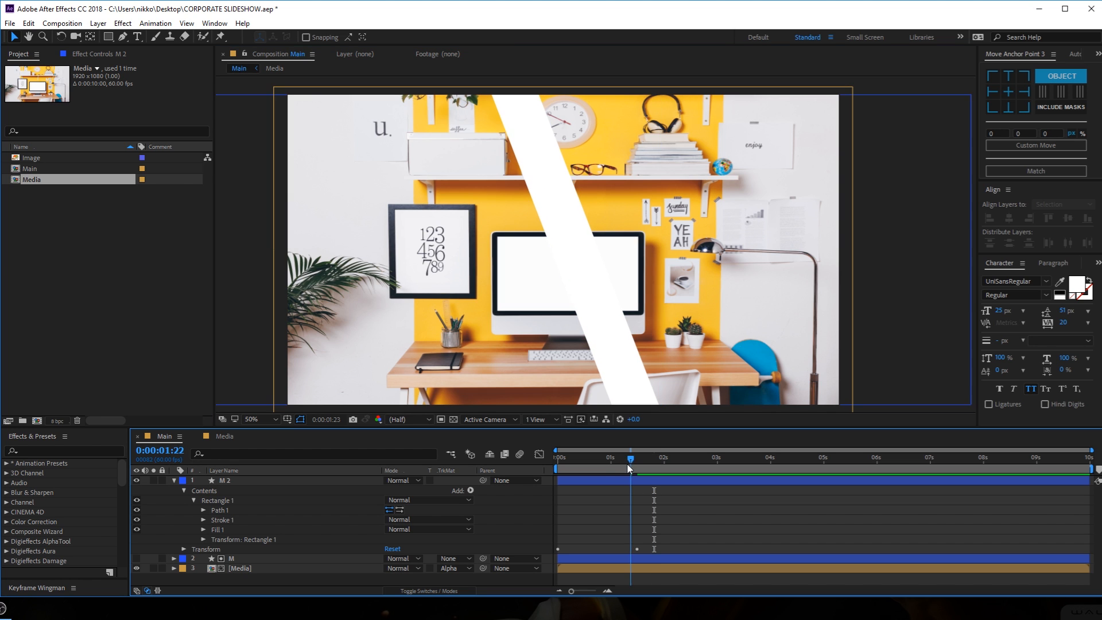
left_click_drag(628, 462, 658, 477)
left_click(173, 481)
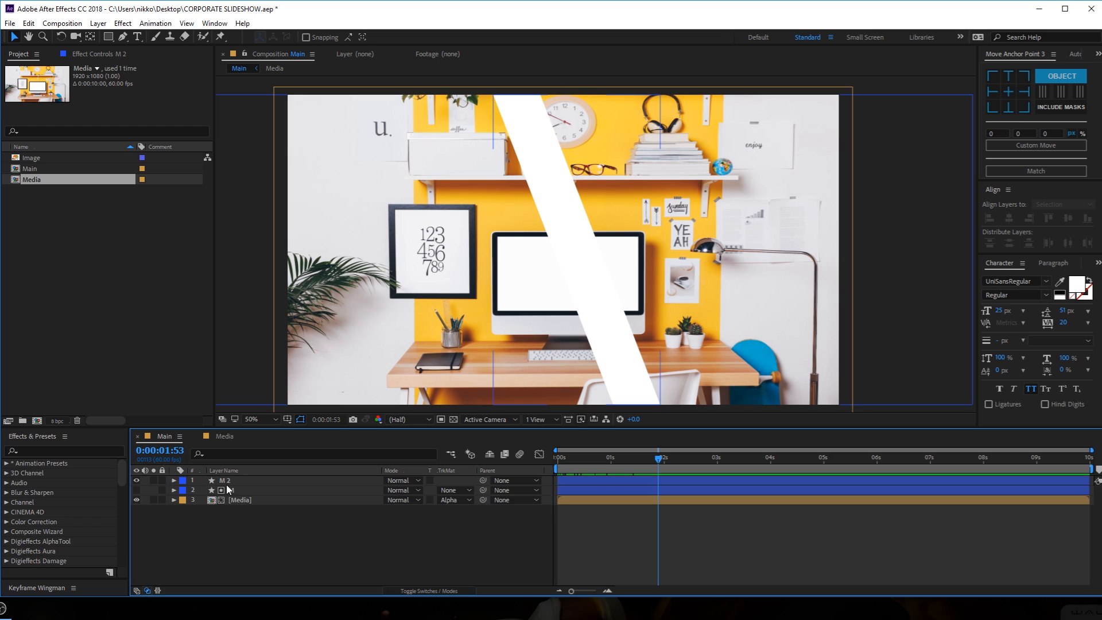
Apply the Gradient Ramp effect to the M 2 layer.
left_click(226, 481)
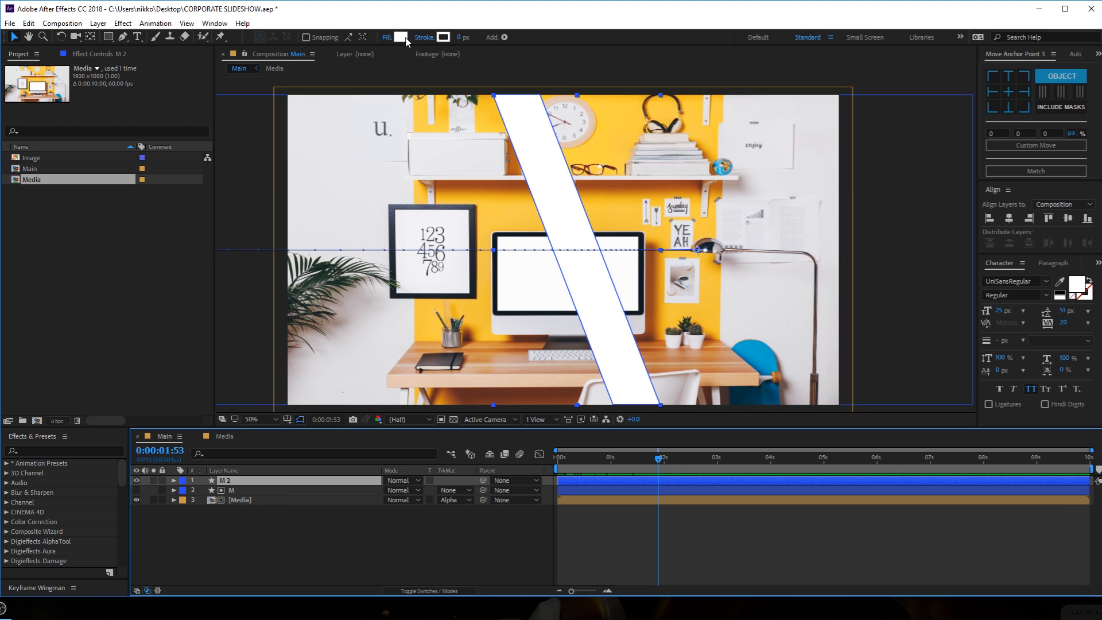
key("ctrl+space")
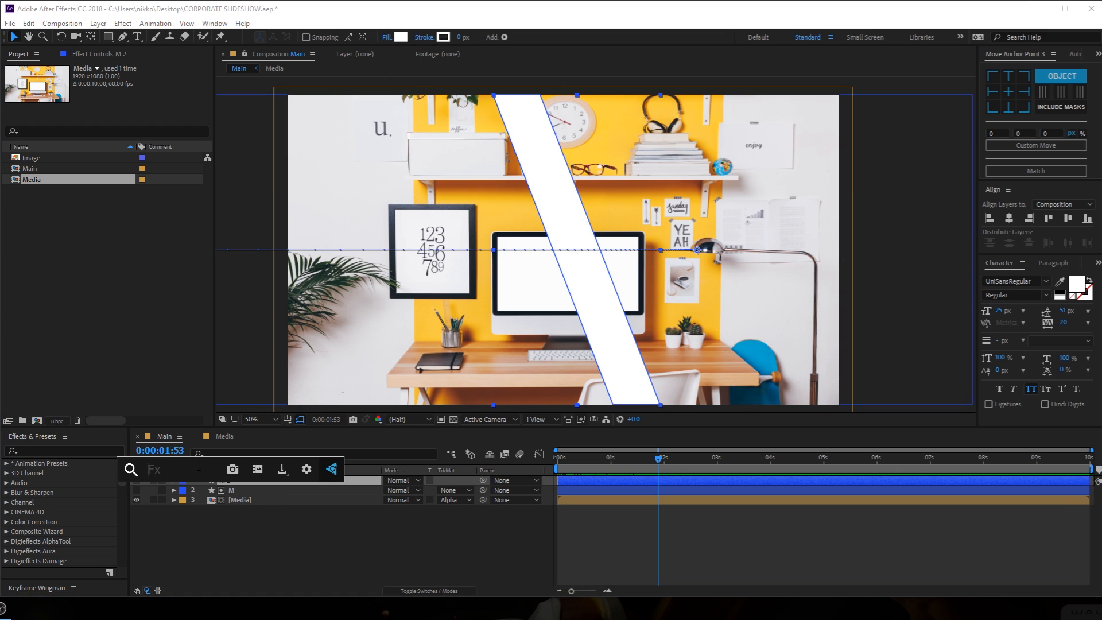
type("grad")
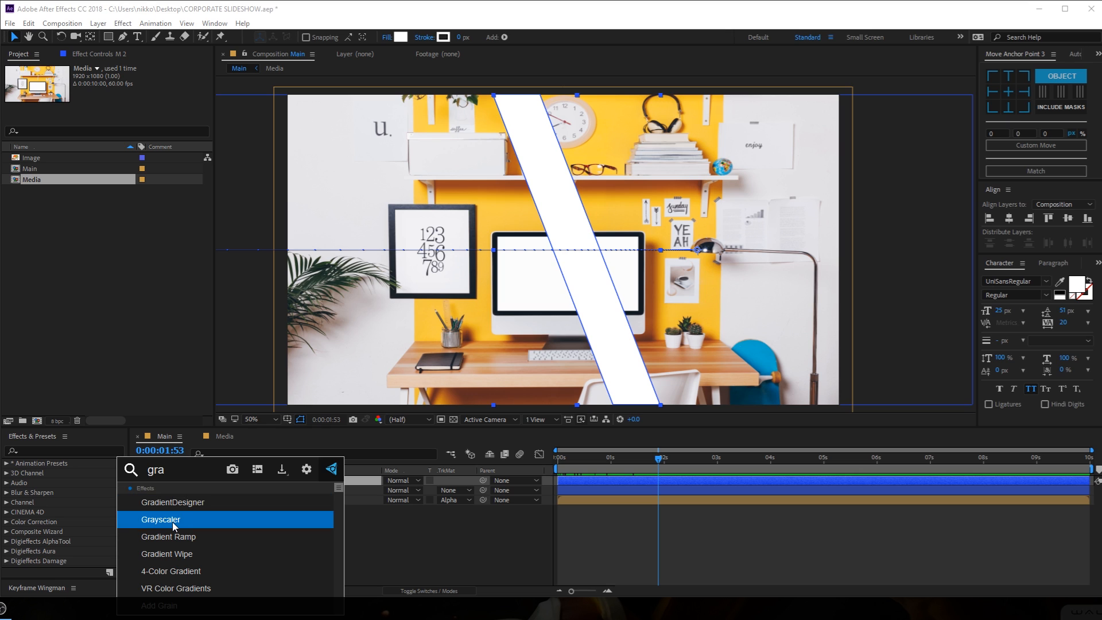
left_click(172, 521)
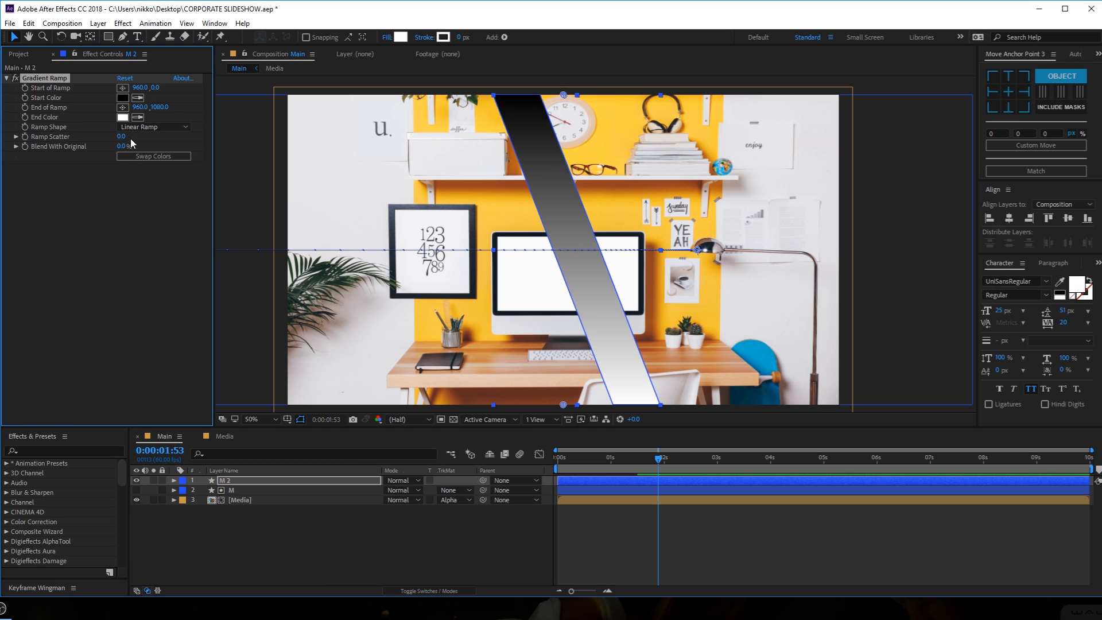
Set the Gradient Ramp's start color to pinkish red FF2B5D.
left_click(123, 97)
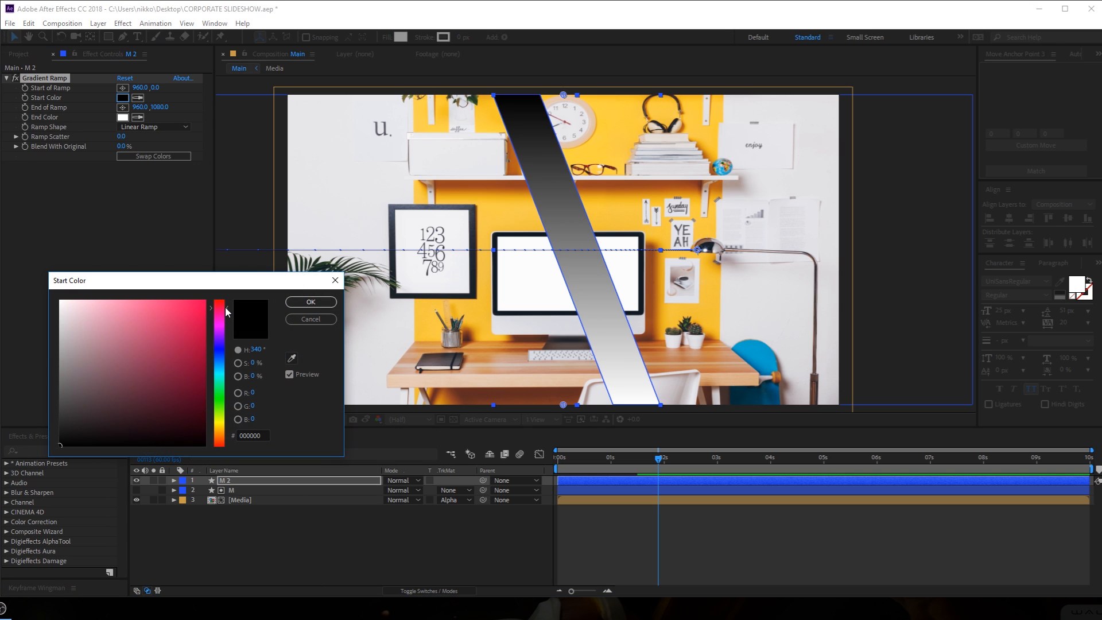
left_click(180, 299)
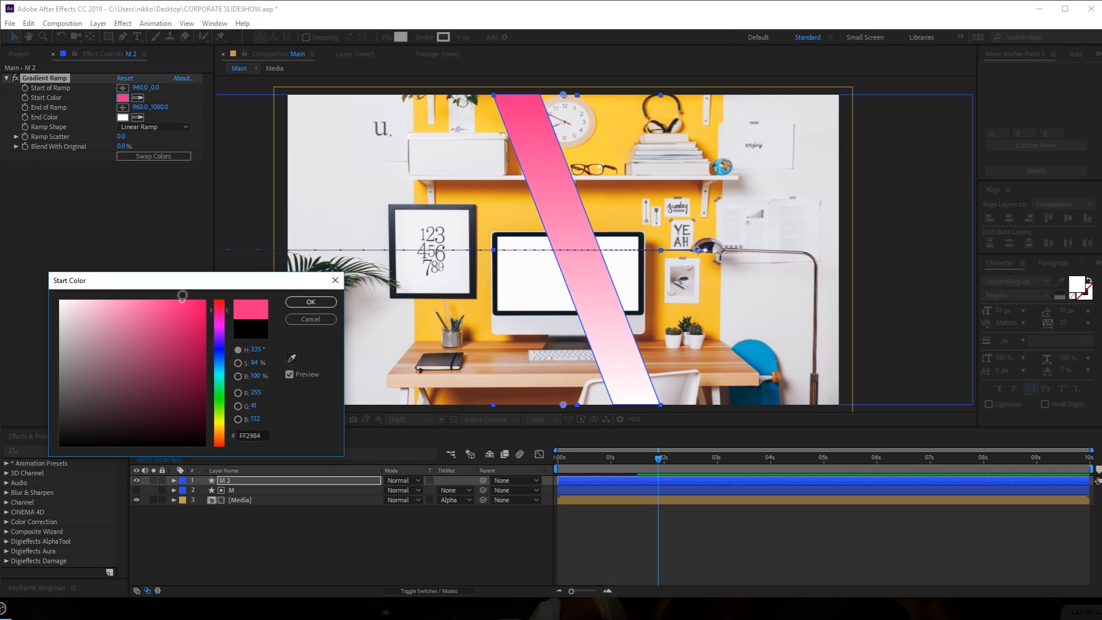
left_click(223, 307)
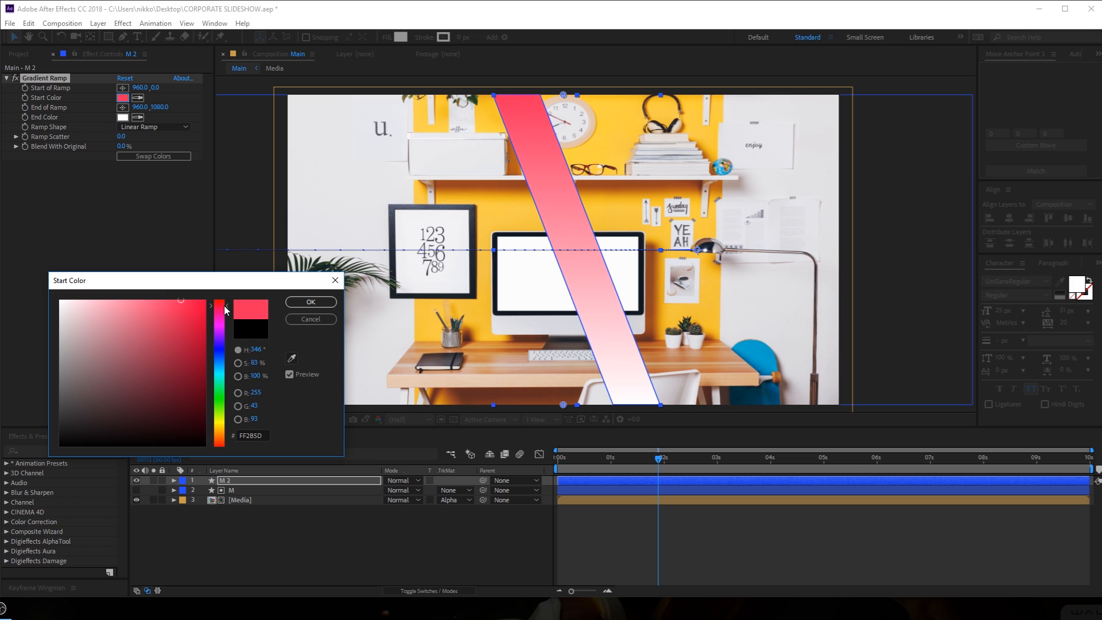
left_click(310, 302)
Set the Gradient Ramp's end color to a bright azure blue.
left_click(123, 117)
left_click_drag(217, 345, 223, 361)
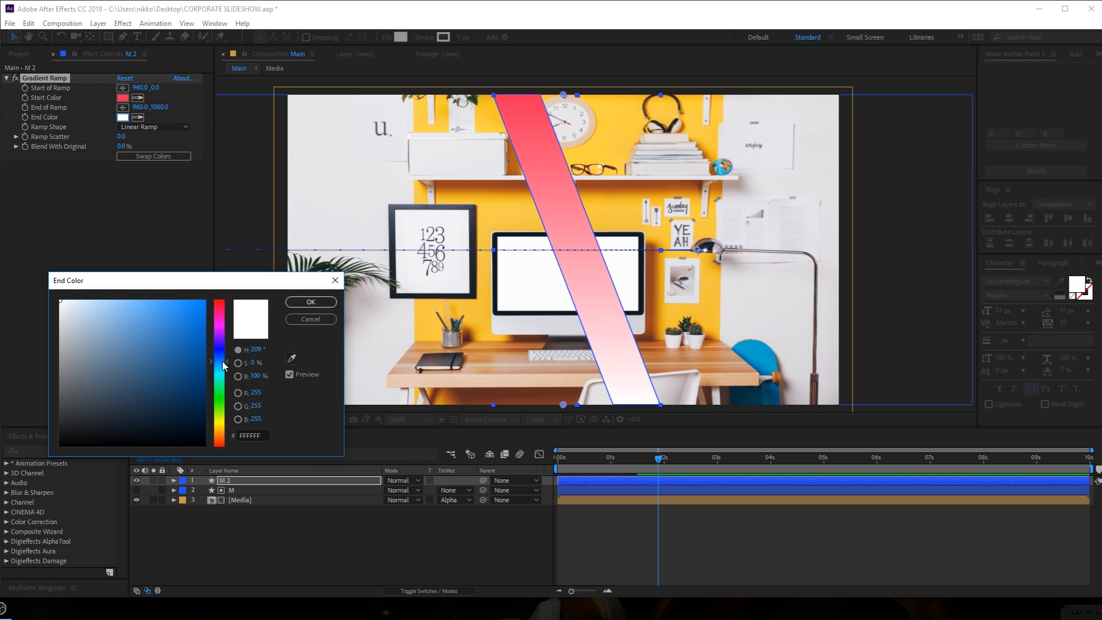
left_click_drag(172, 332, 198, 286)
left_click(299, 303)
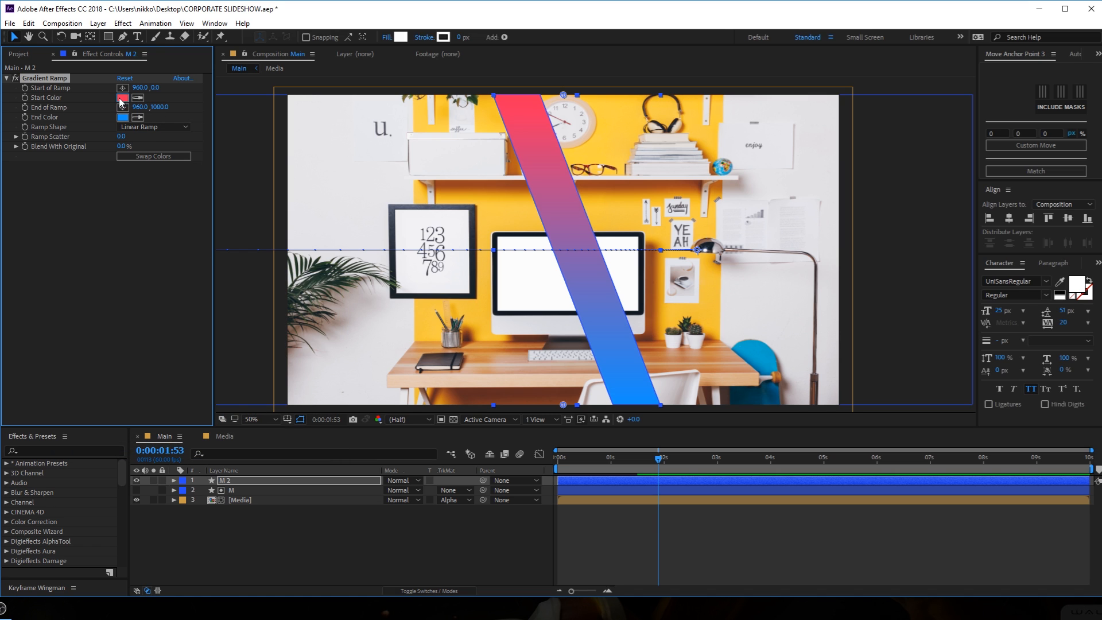
Change the Gradient Ramp's start color to magenta-purple DF2BFF.
left_click(123, 98)
left_click_drag(225, 336, 222, 330)
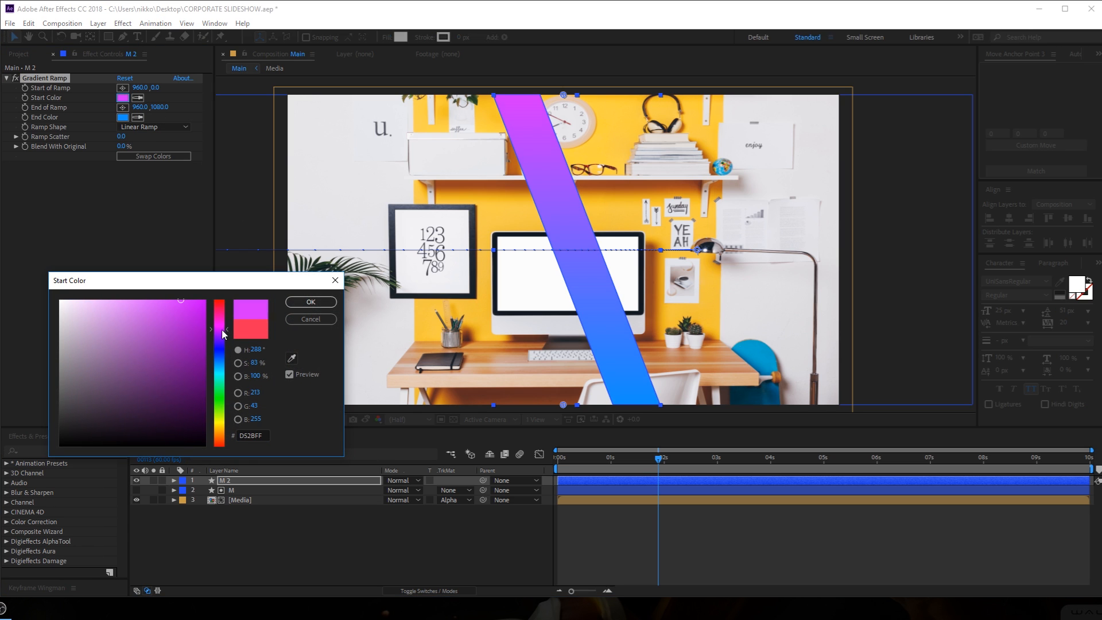
left_click(310, 301)
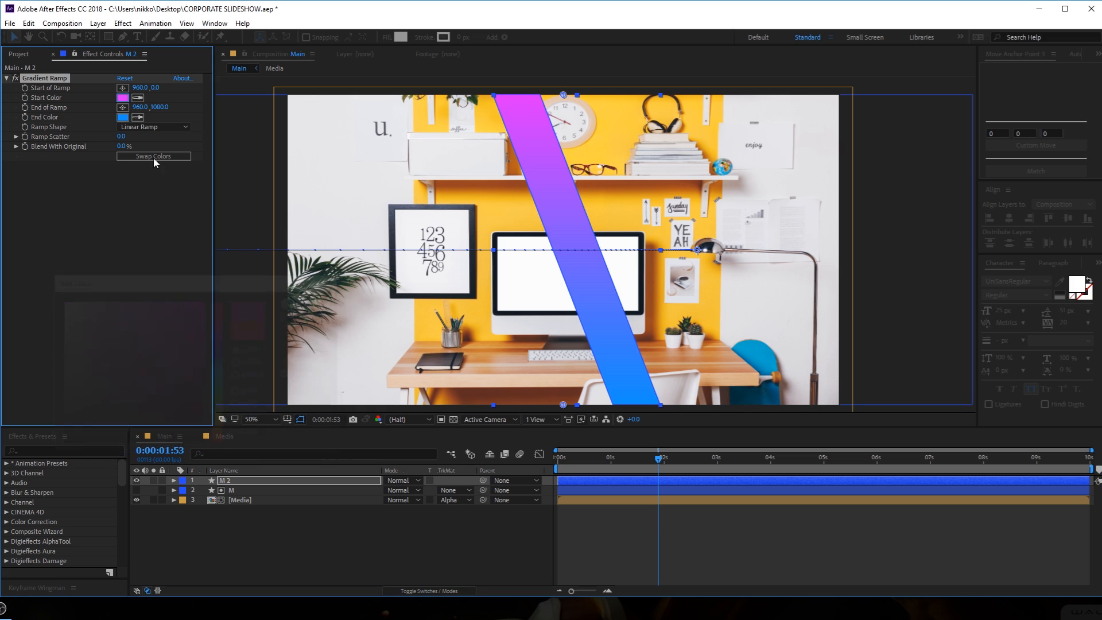
Set Ramp Scatter to 50 and place the ramp's start at about 792, -14 and its end at about 1224, 1080.
left_click(122, 136)
type("5")
key("Return")
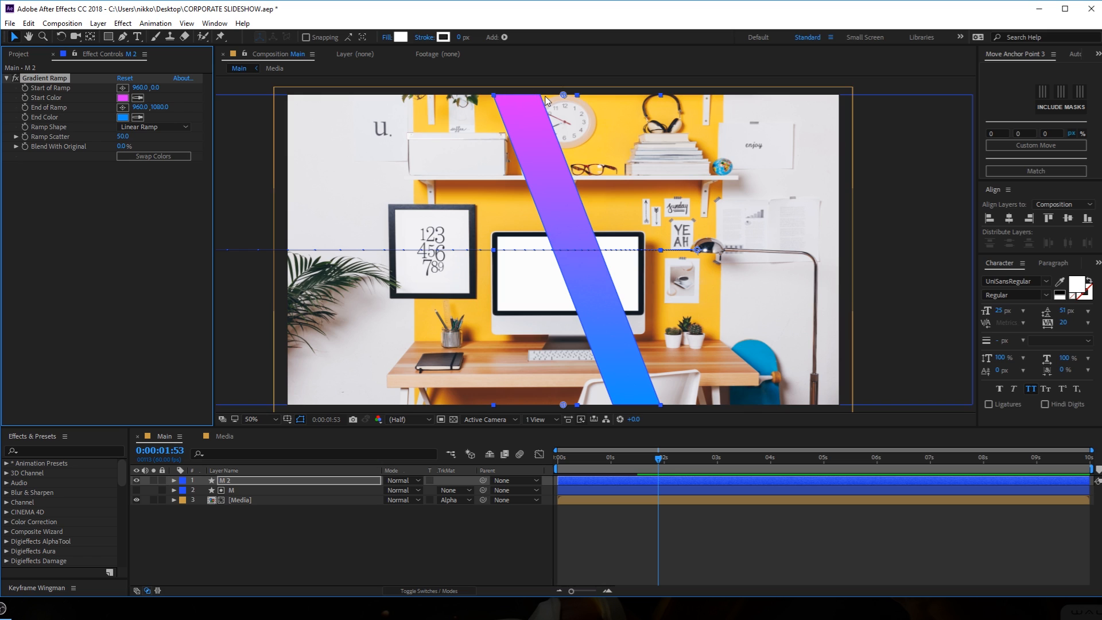
left_click_drag(563, 95, 514, 93)
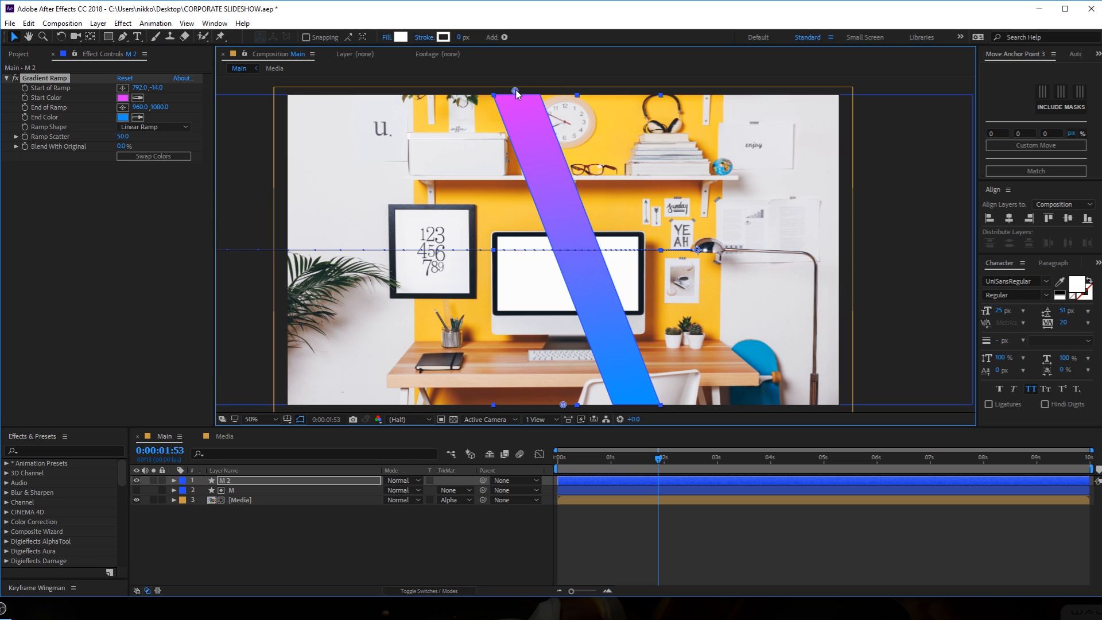
left_click_drag(563, 405, 629, 405)
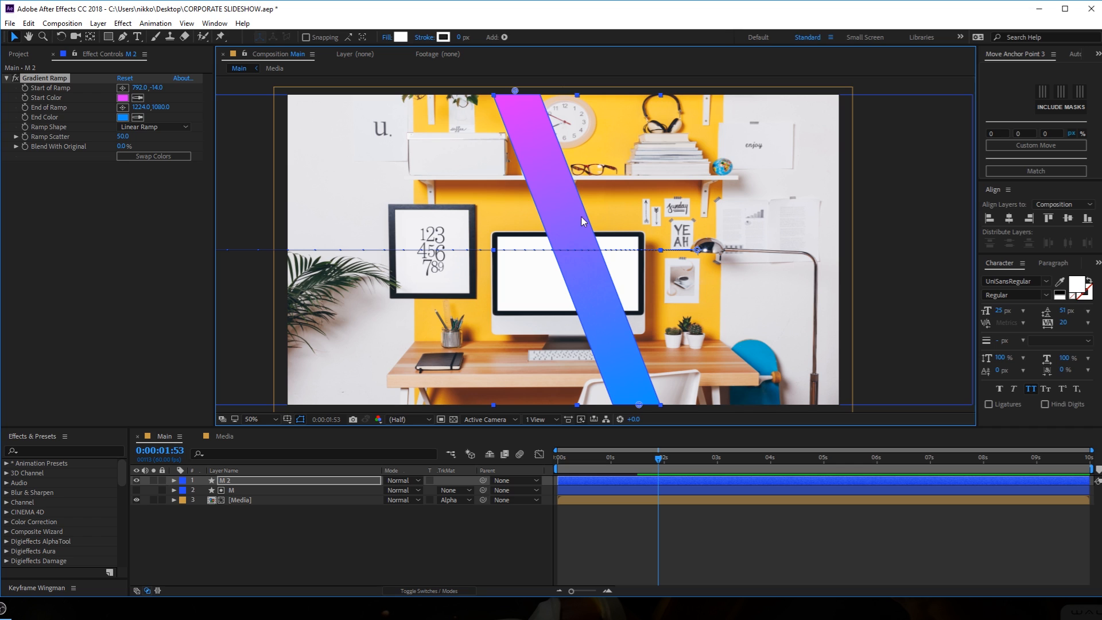
Change the Gradient Ramp's end color to deeper blue 124AFF.
left_click(123, 117)
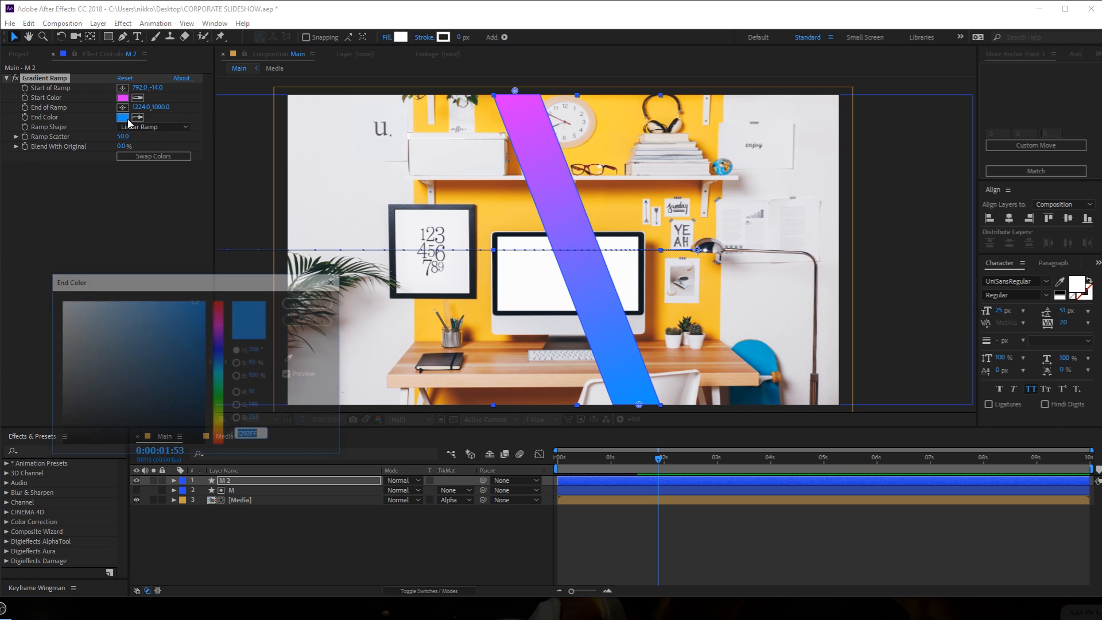
left_click_drag(226, 363, 227, 355)
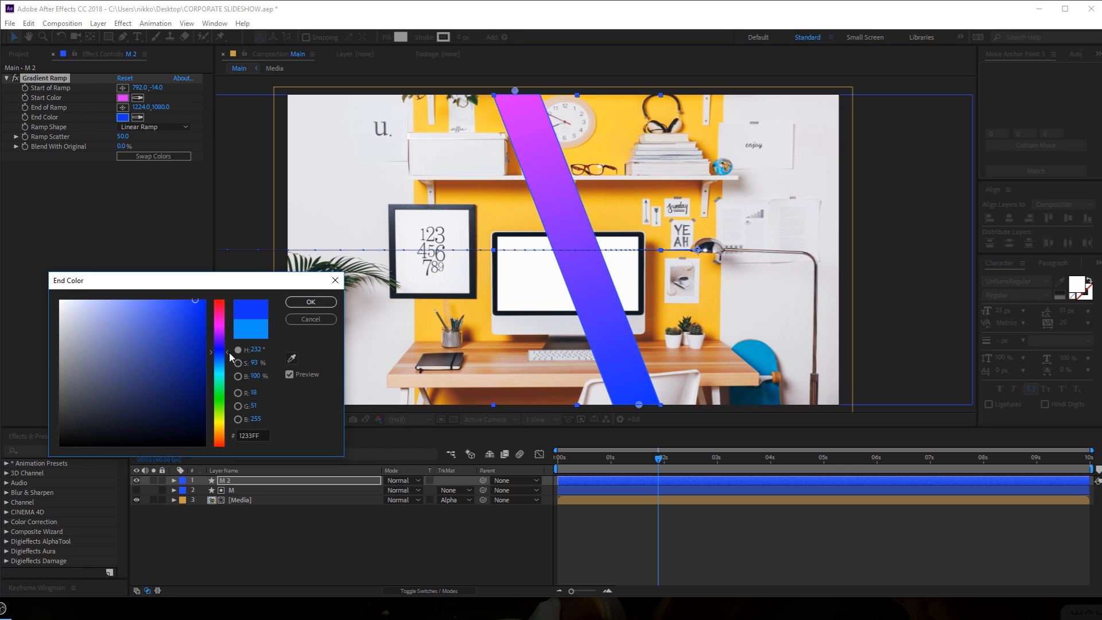
left_click(311, 302)
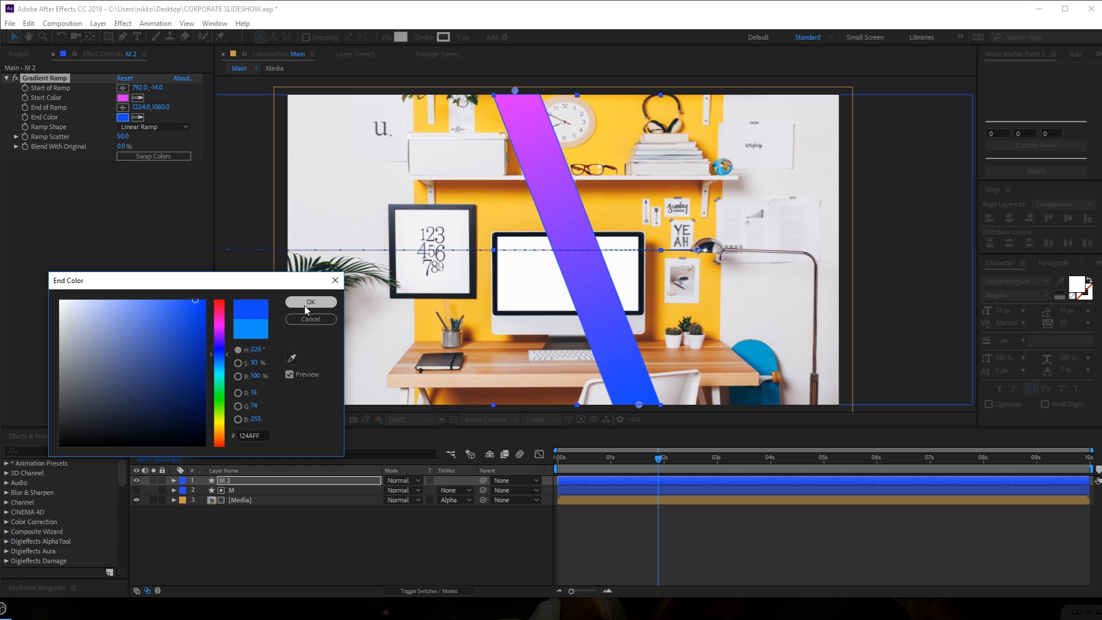
Change the Gradient Ramp's start color to purple B300FE.
left_click(123, 97)
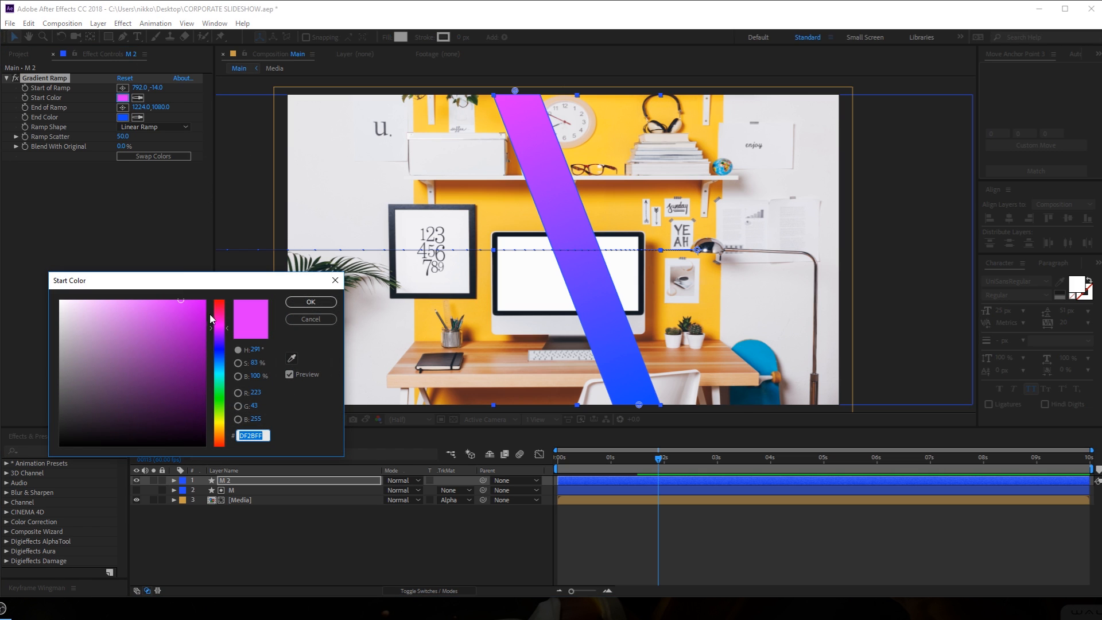
left_click_drag(216, 325, 230, 299)
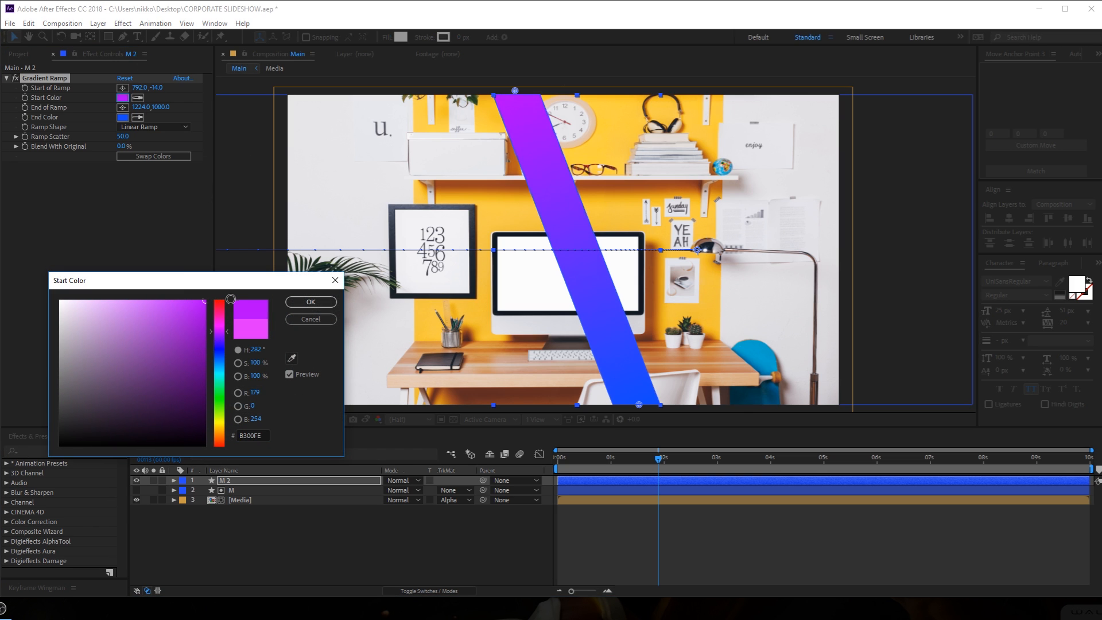
left_click(304, 303)
Move the Gradient Ramp's end point below the frame, to about 1316, 1368.
key("comma")
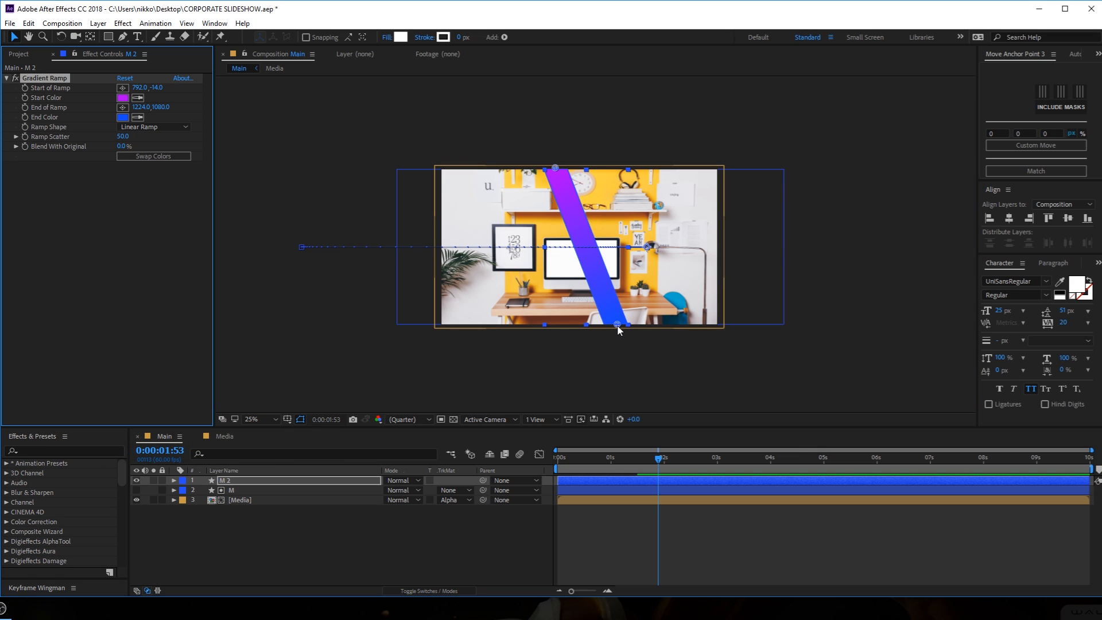
left_click_drag(618, 326, 630, 364)
key("F2")
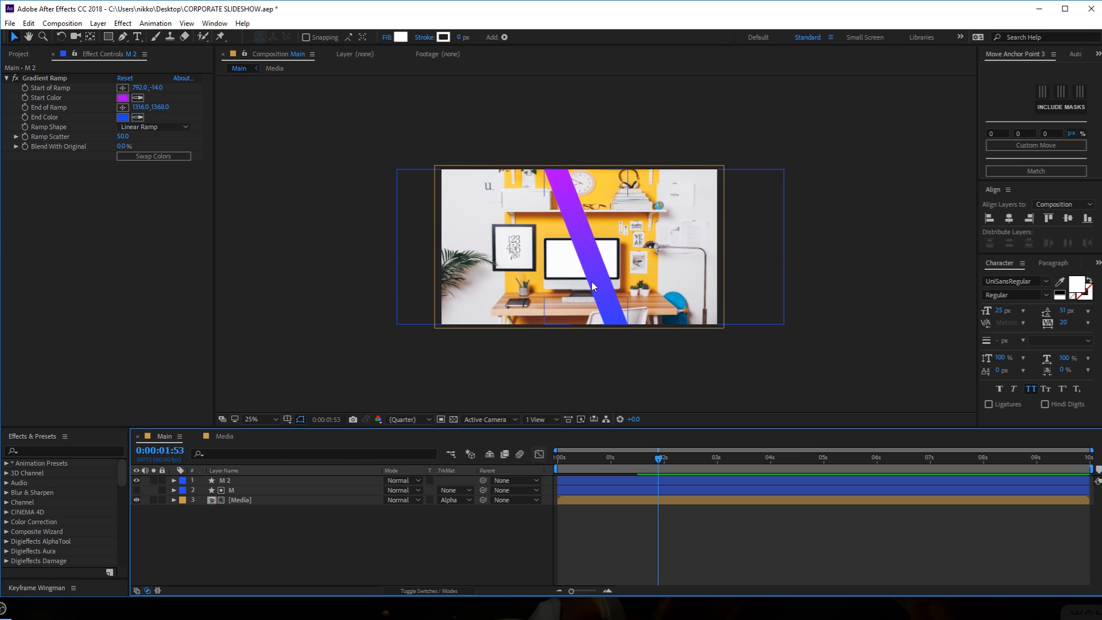
key("period")
Set the opacity of the M 2 band layer to 85% and check the reveal from the start of the timeline.
left_click(230, 482)
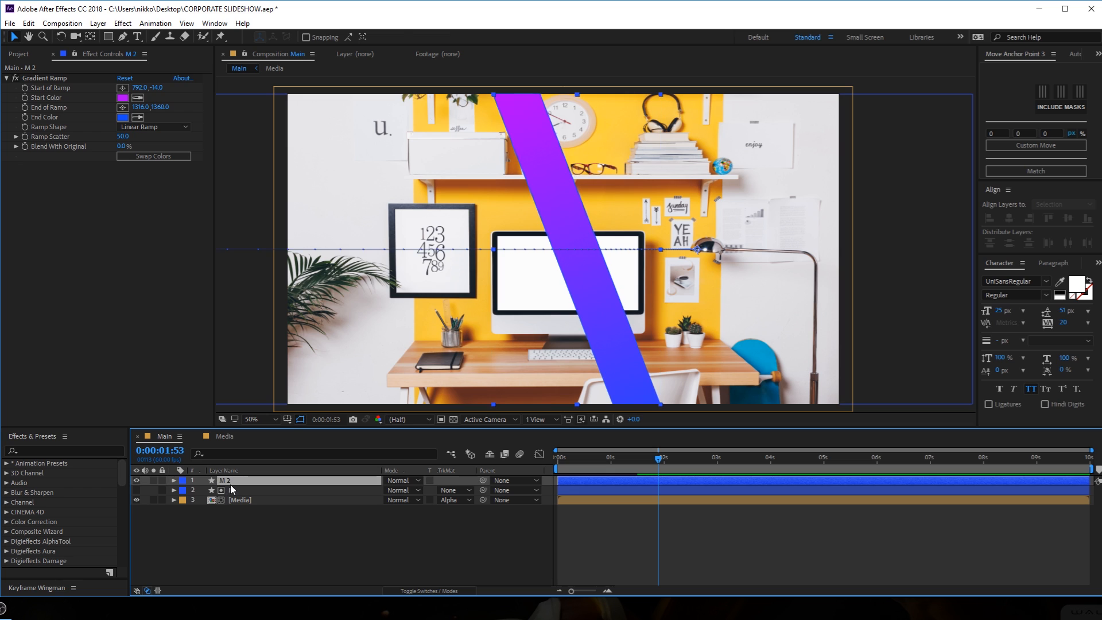
key("t")
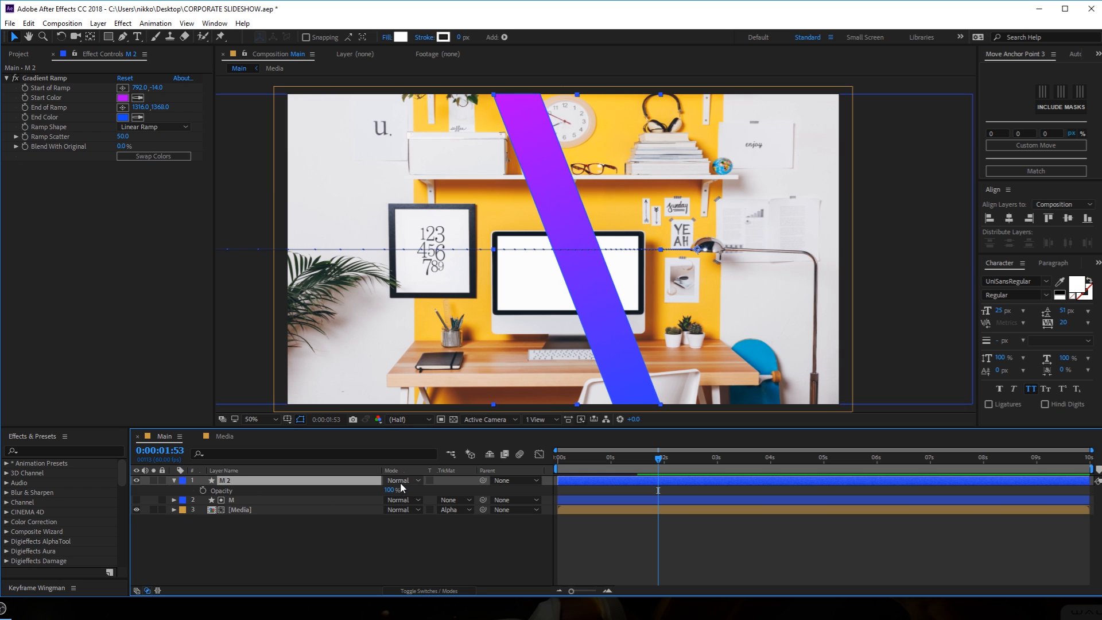
left_click_drag(390, 491, 382, 489)
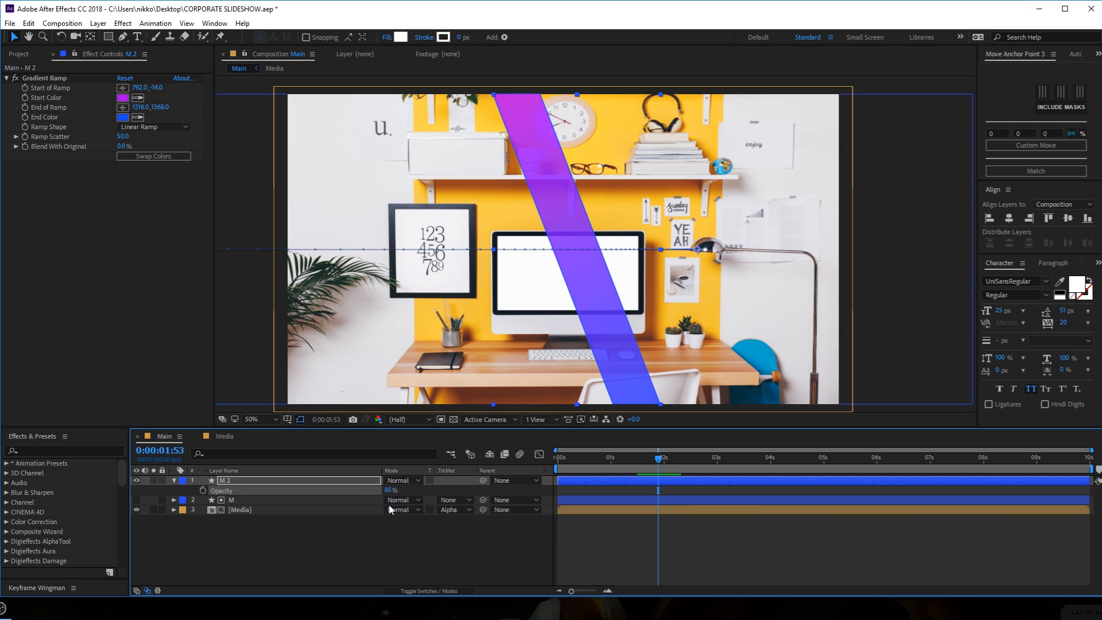
left_click(391, 491)
type("80")
key("Return")
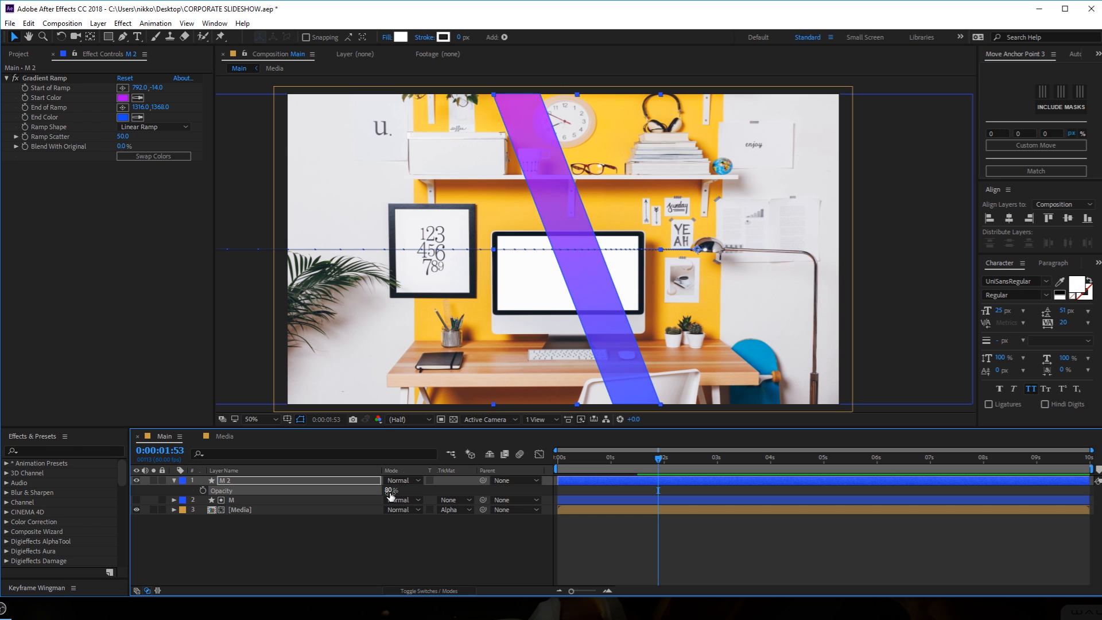
left_click(390, 490)
type("85")
key("Return")
left_click(564, 459)
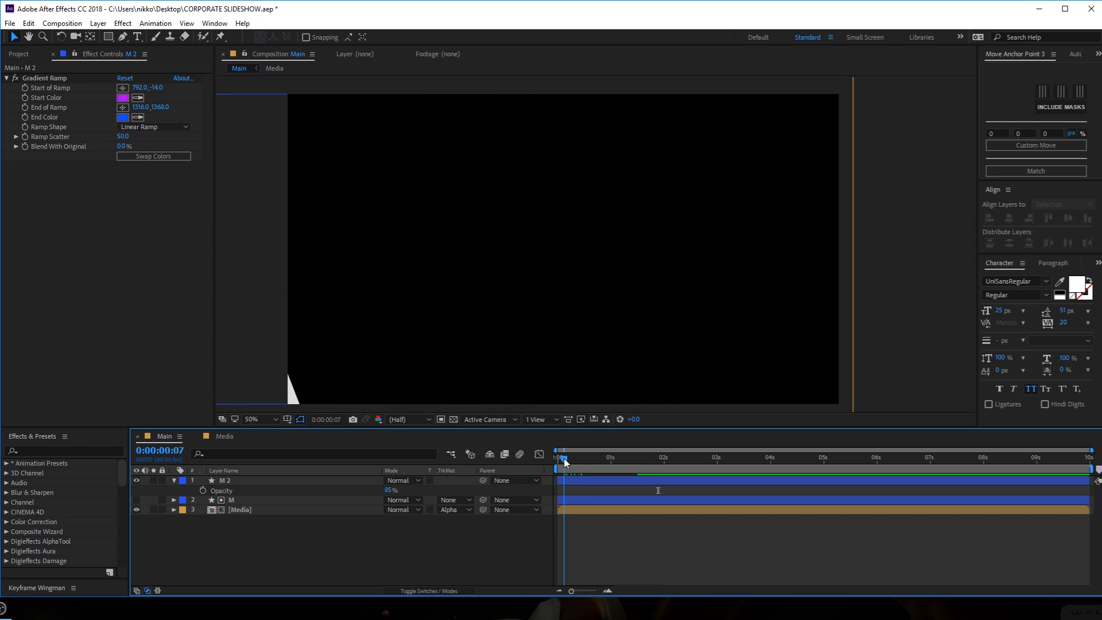
left_click_drag(564, 462, 661, 458)
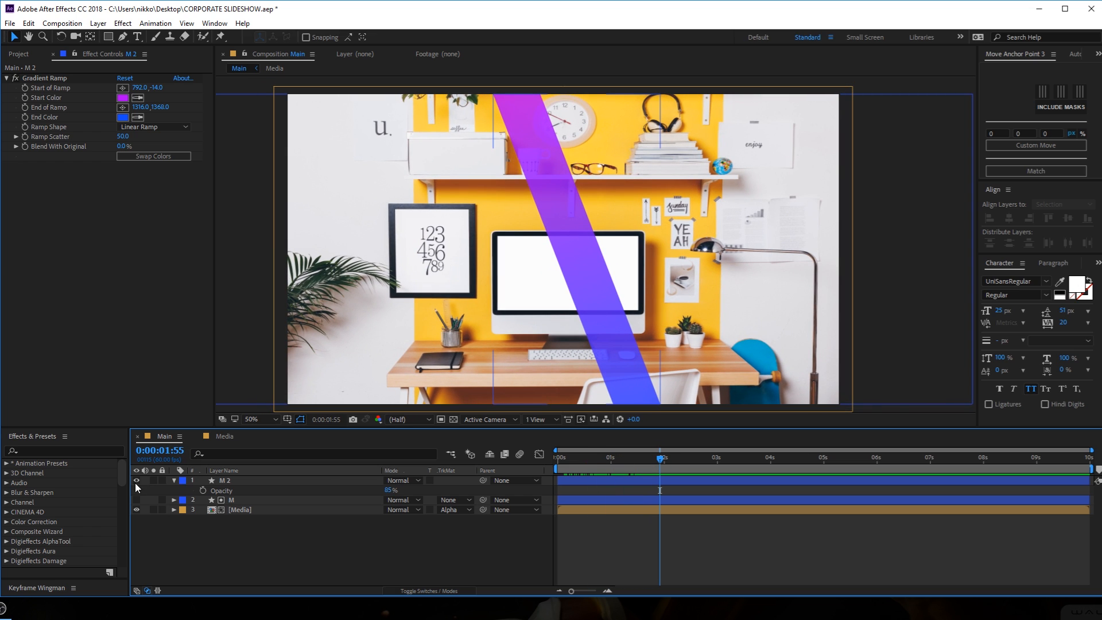
Rename the M 2 layer as Shape_01.
left_click(174, 480)
left_click(219, 481)
key("Return")
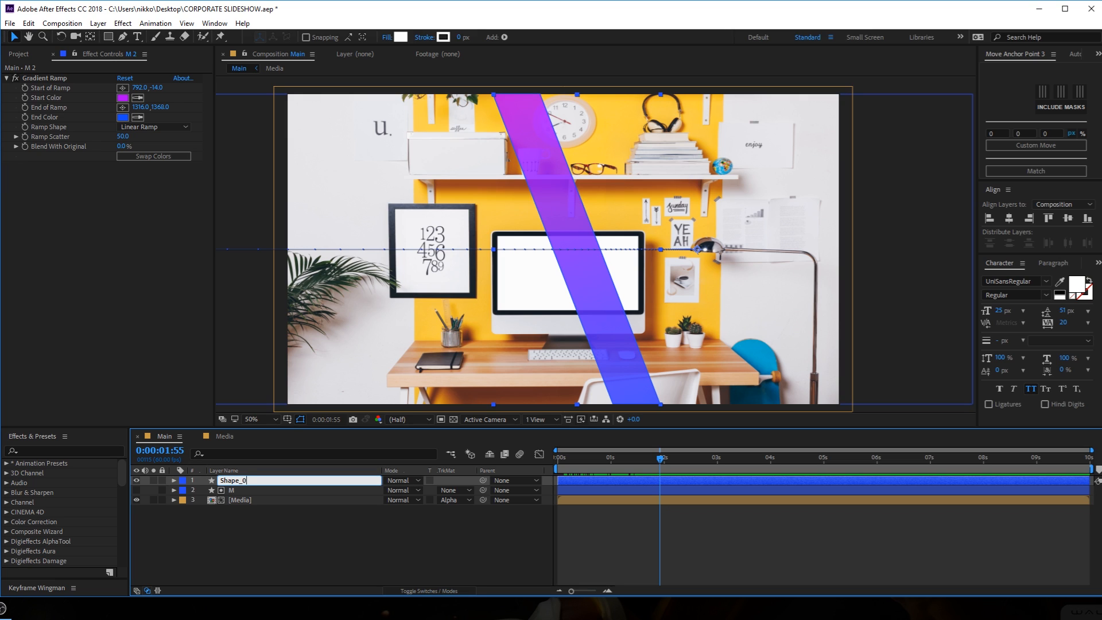
left_click(237, 519)
Duplicate the Shape_01 layer and delete the Gradient Ramp effect from the copy.
left_click(236, 482)
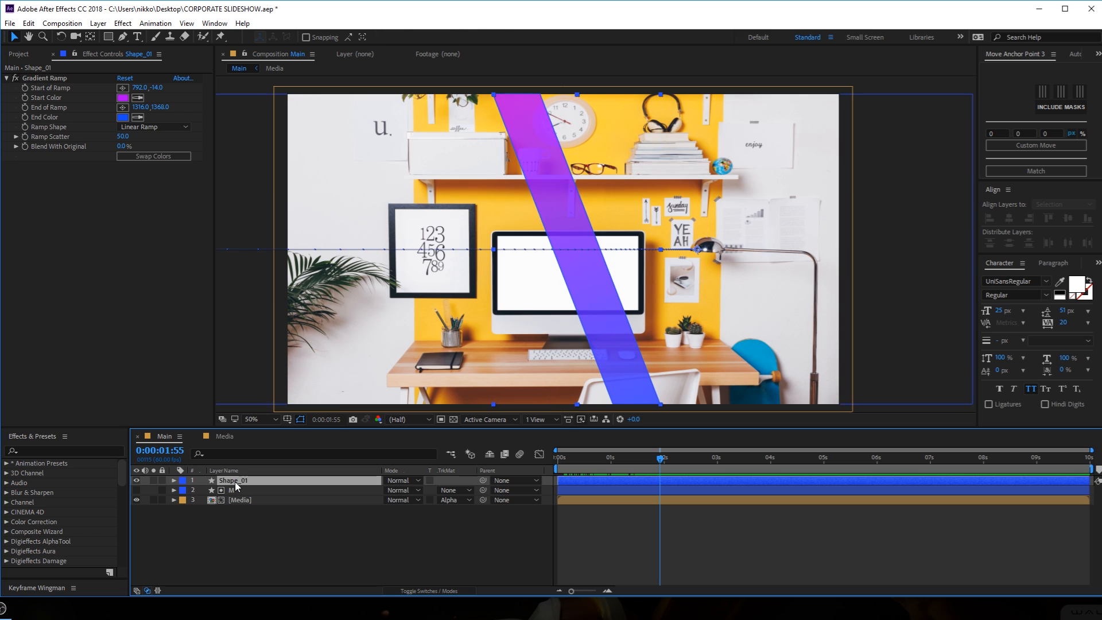
key("ctrl+d")
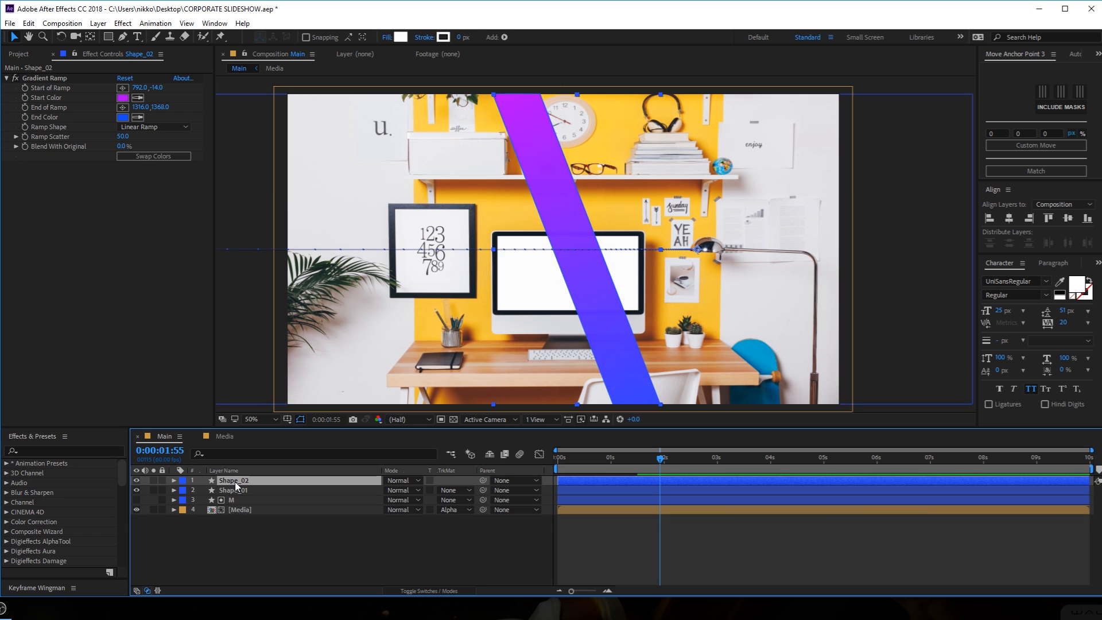
left_click(50, 80)
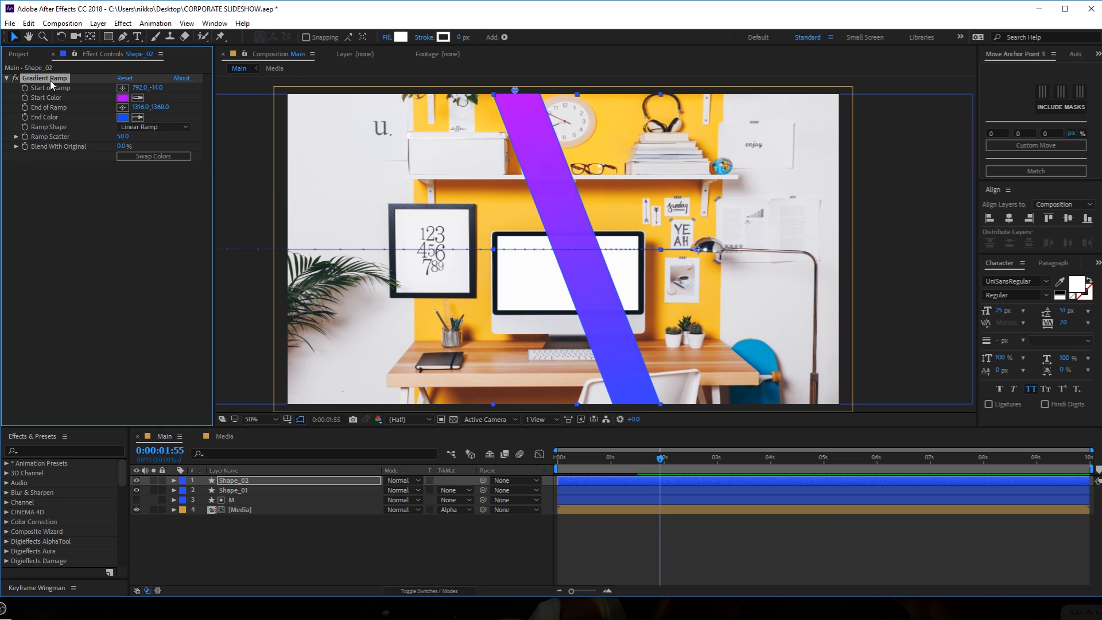
key("Delete")
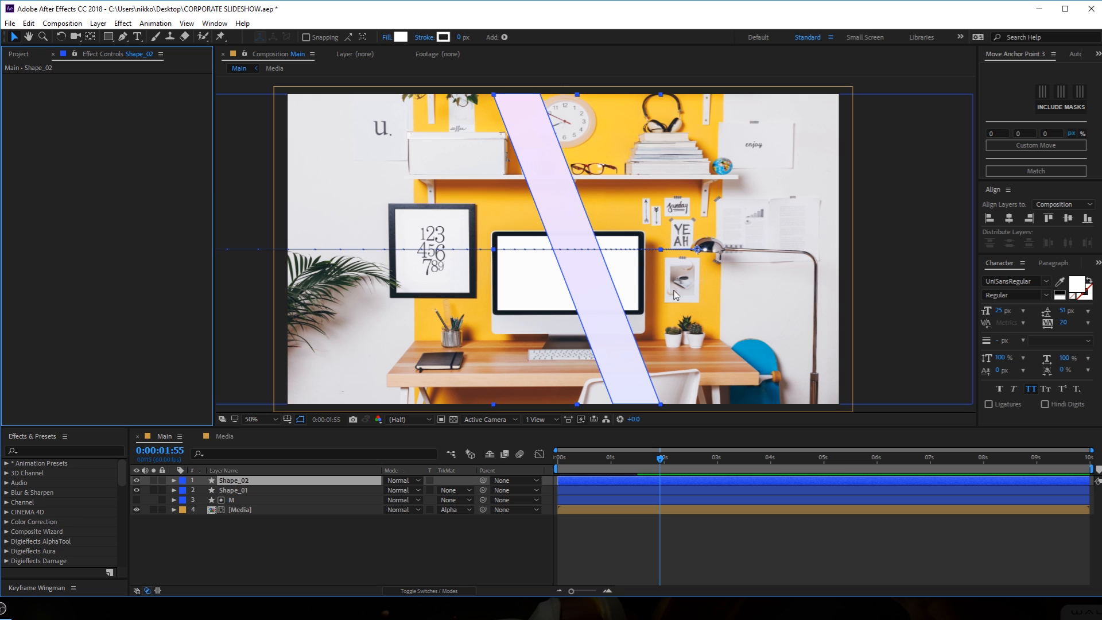
Narrow Shape_02's rectangle to a thin diagonal stripe along the gradient band's right edge by shifting its left corner points inward.
left_click(174, 480)
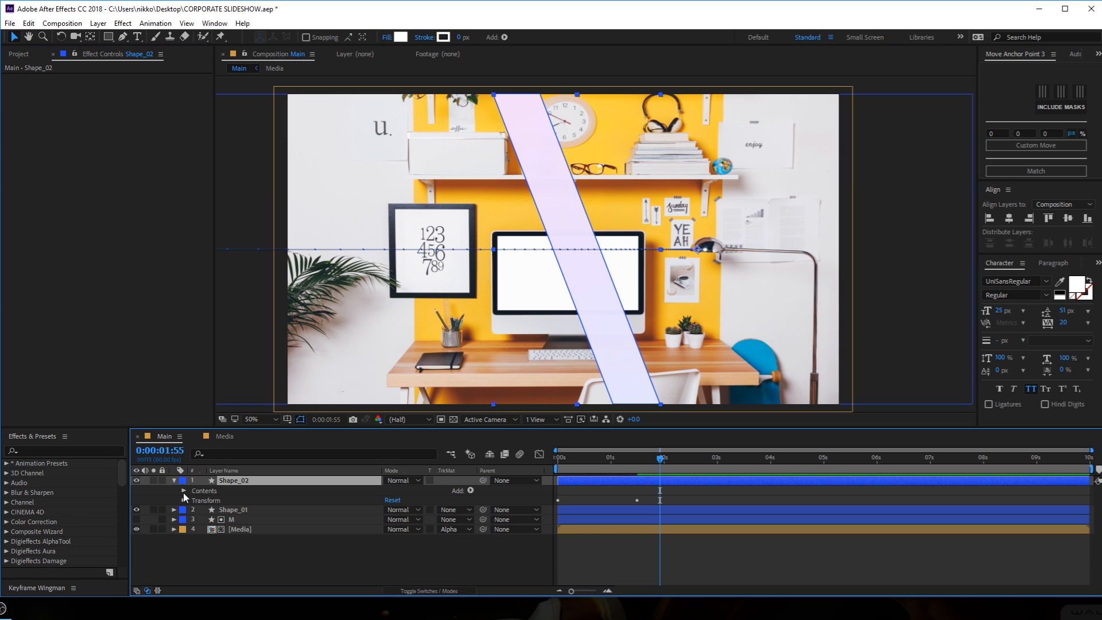
left_click(183, 490)
left_click(218, 502)
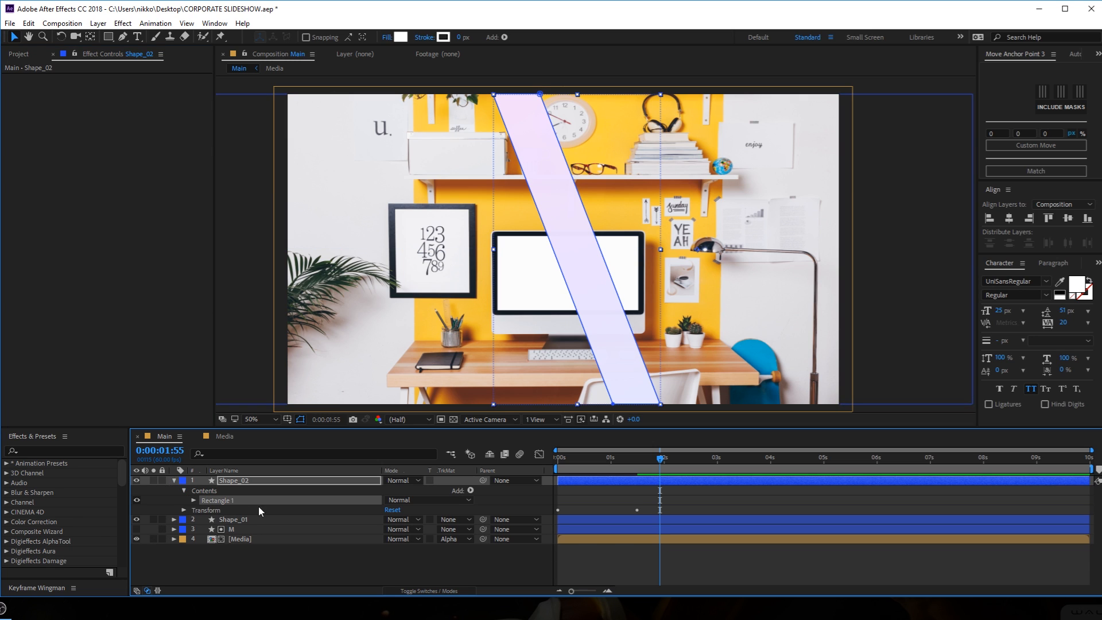
left_click(539, 95)
left_click_drag(497, 96, 493, 94)
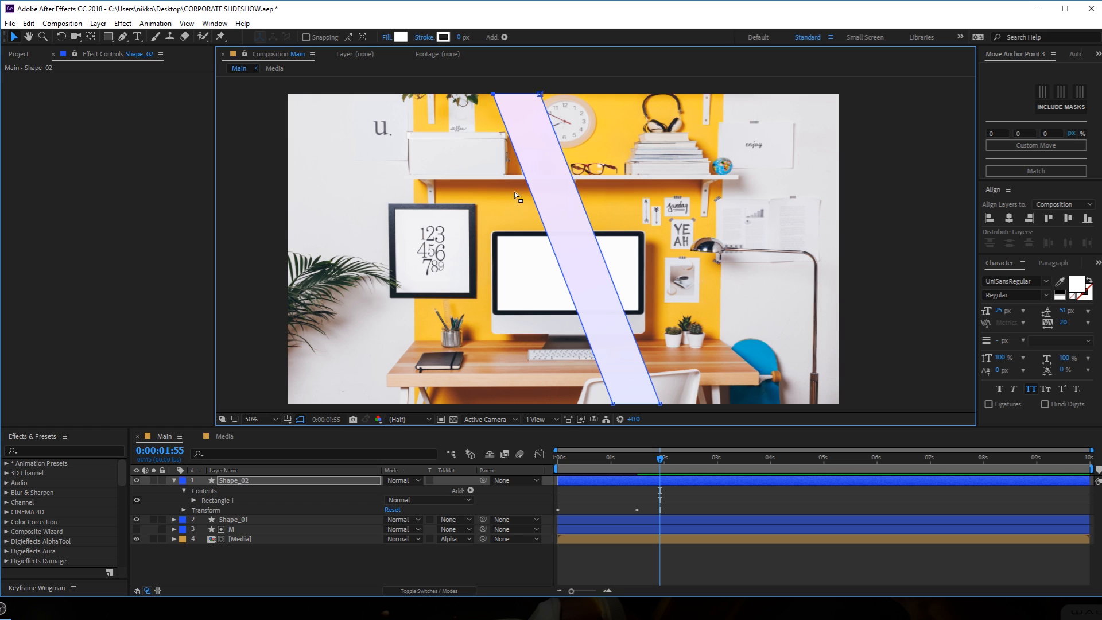
left_click_drag(592, 395, 657, 400)
left_click(435, 573)
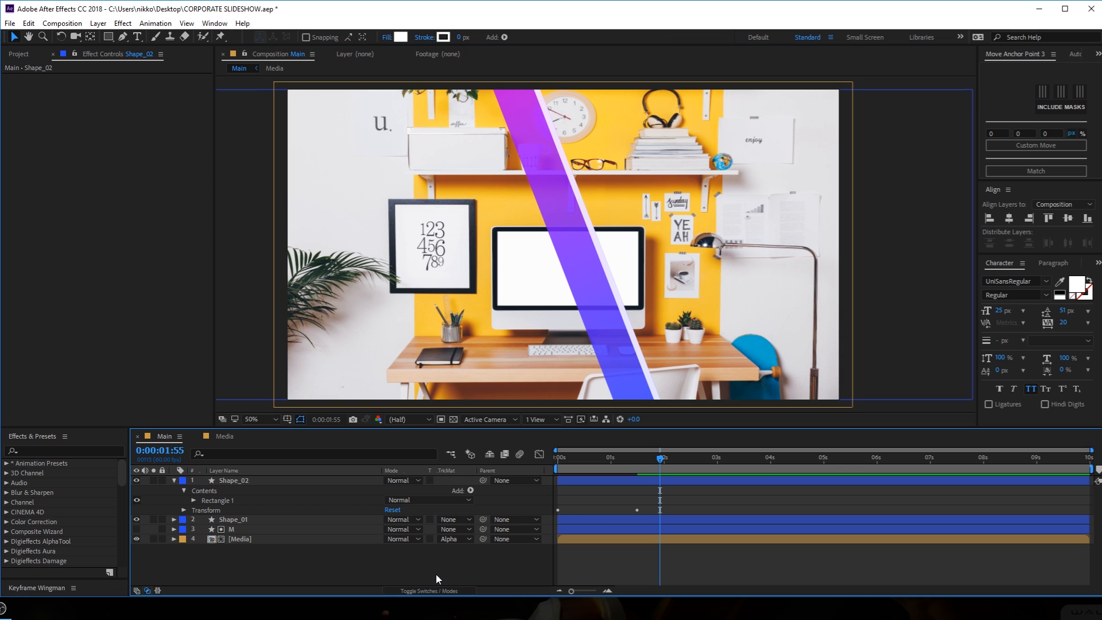
Set Shape_02's position keyframe at 0:00:01:30 to about 1398, 540 so the stripe sits inside the gradient band.
left_click(254, 480)
key("p")
left_click(638, 459)
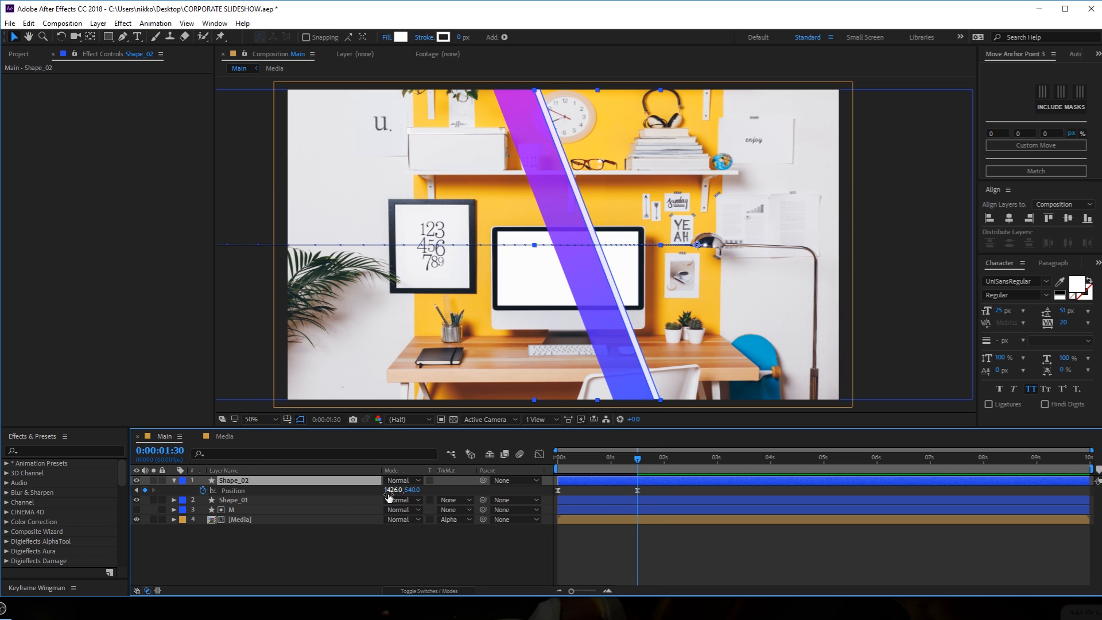
left_click_drag(389, 495, 377, 493)
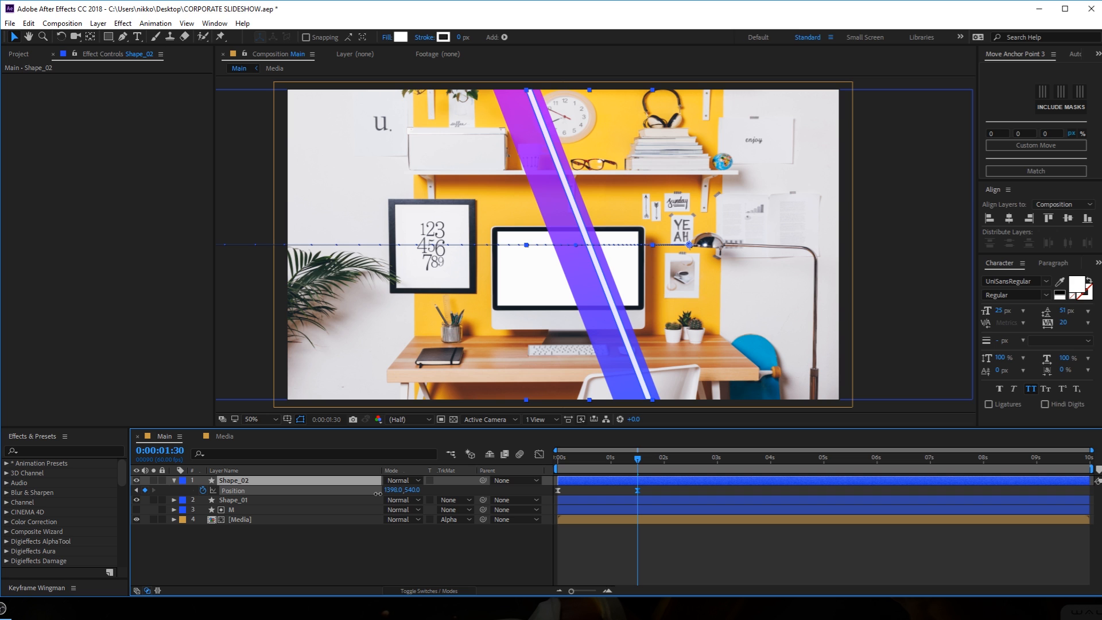
Shift Shape_02's starting position keyframe at 0:00:00:00 further left and preview the stripe's movement.
left_click_drag(615, 465, 584, 467)
left_click_drag(601, 469, 548, 477)
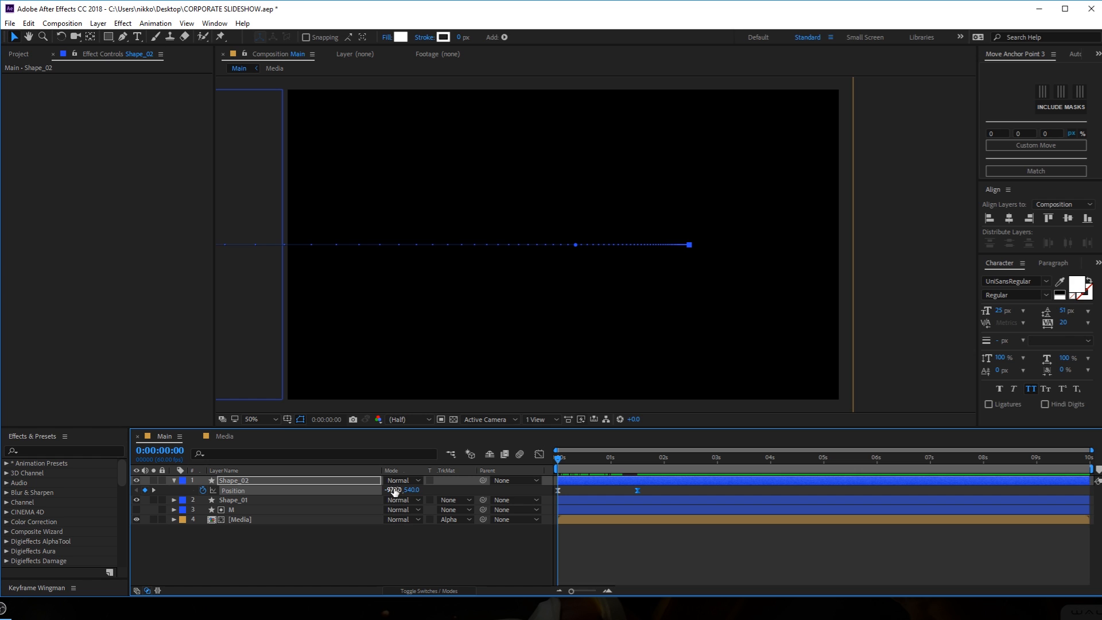
left_click_drag(395, 492, 354, 491)
left_click_drag(557, 462, 619, 472)
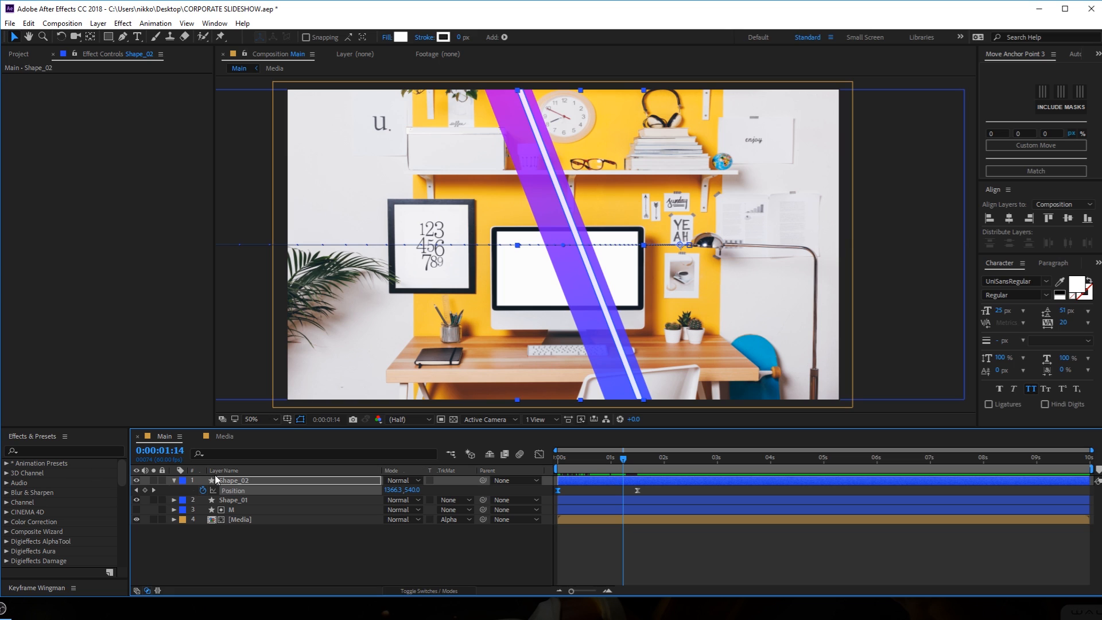
left_click(173, 481)
Duplicate the Media layer, place the copy directly beneath Shape_02 with its alpha matte, and hide Shape_02.
left_click(238, 510)
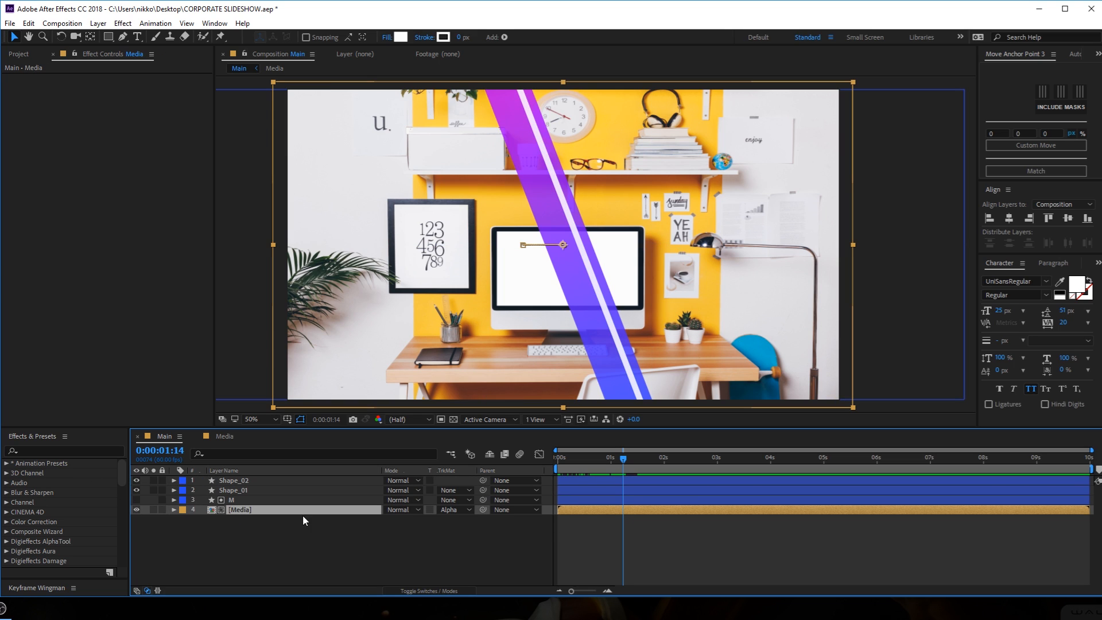
key("ctrl+d")
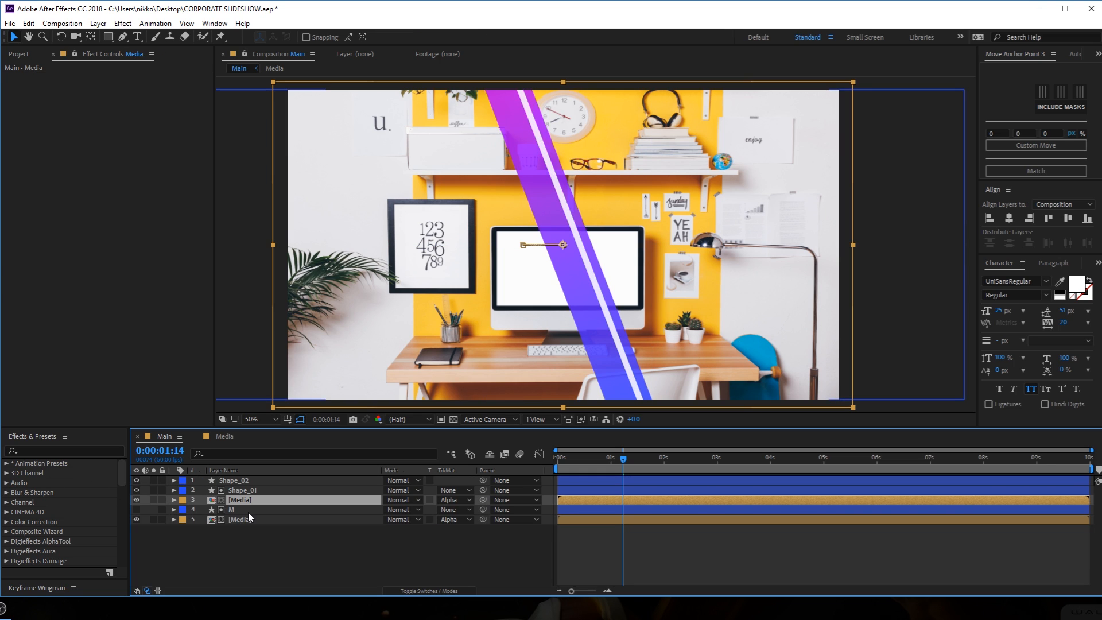
left_click_drag(248, 512, 248, 493)
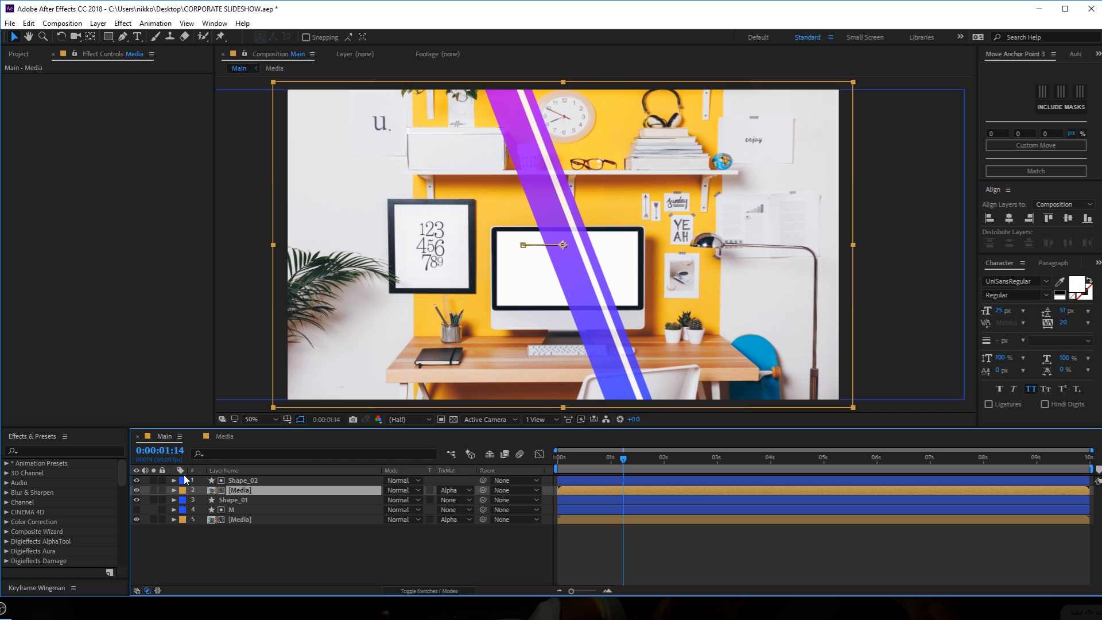
left_click(136, 480)
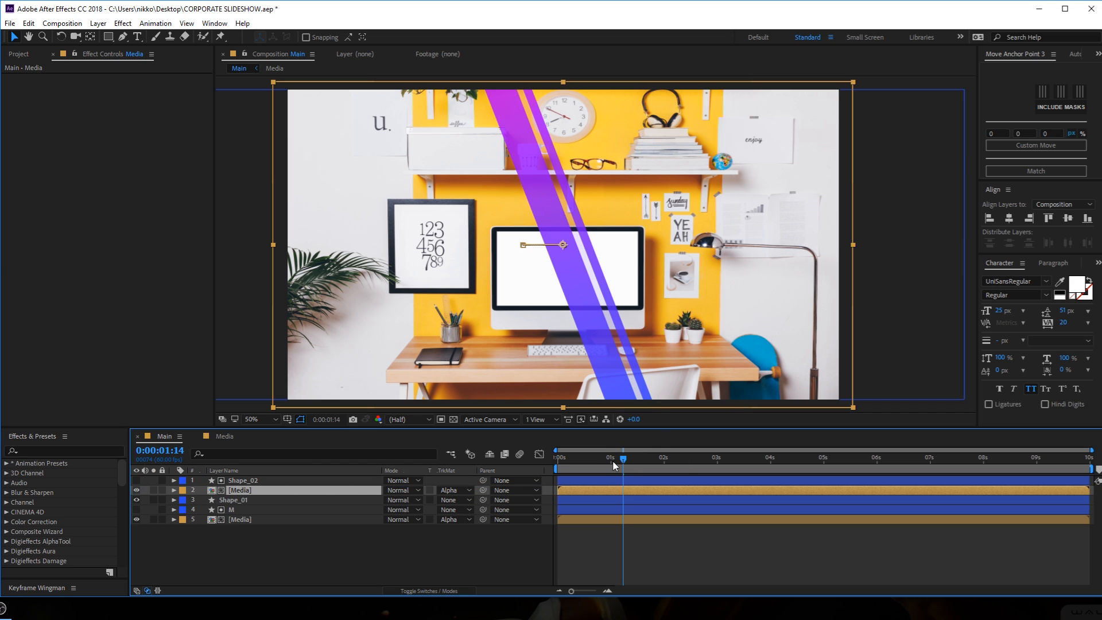
left_click_drag(614, 465, 640, 459)
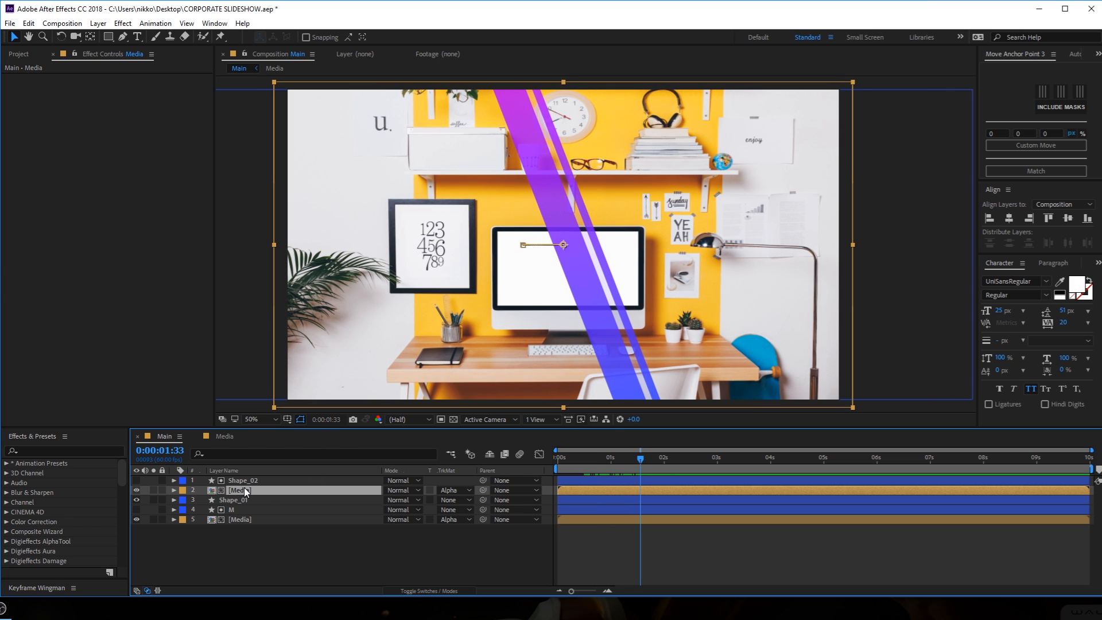
Remove the scale keyframes from the upper Media layer, set its scale to 120%, and inspect the image inside the stripe.
key("u")
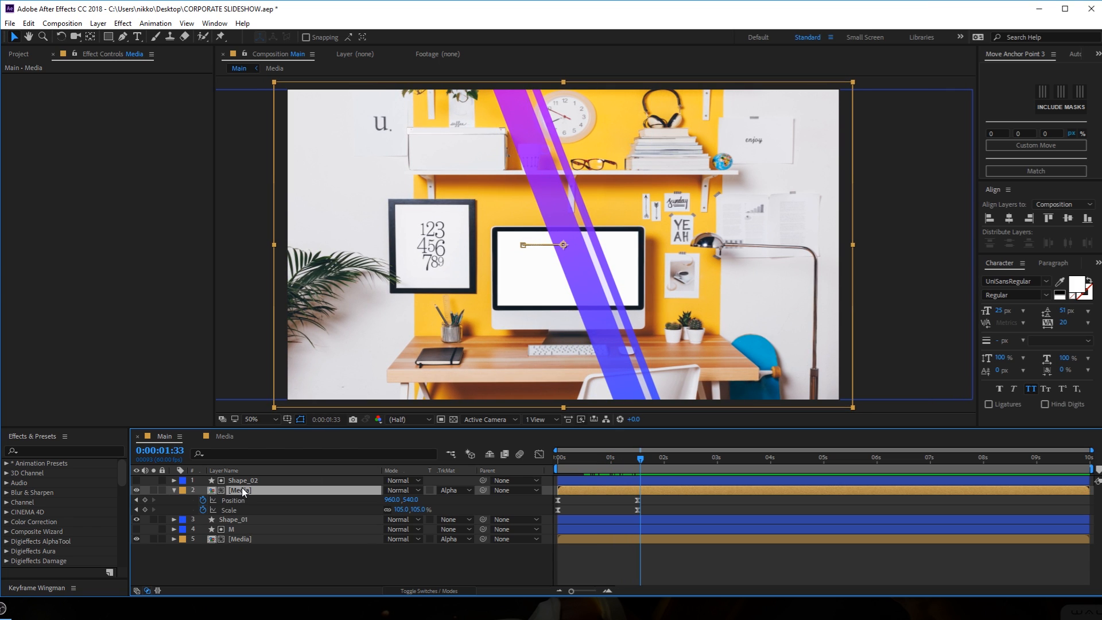
left_click(202, 509)
left_click(414, 509)
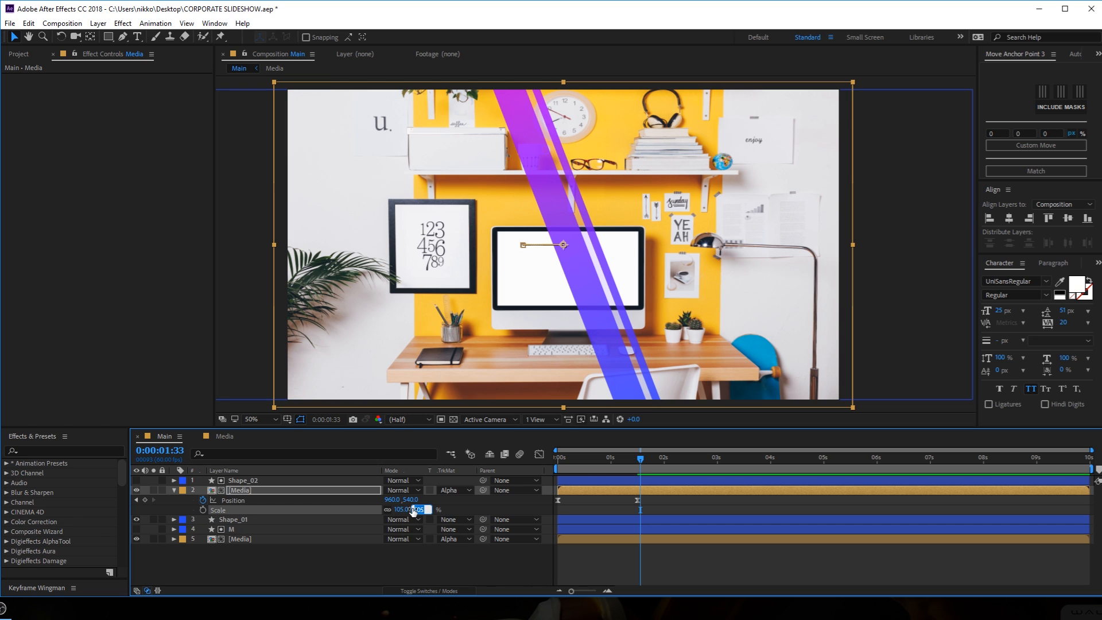
key("Return")
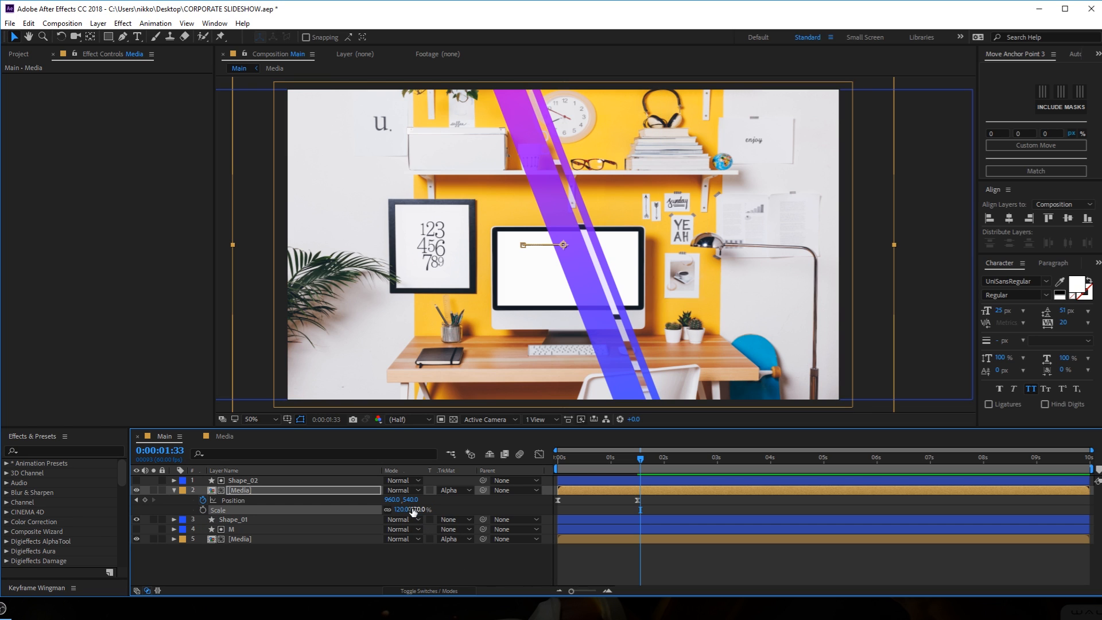
left_click(628, 507)
scroll(631, 310, "up", 2)
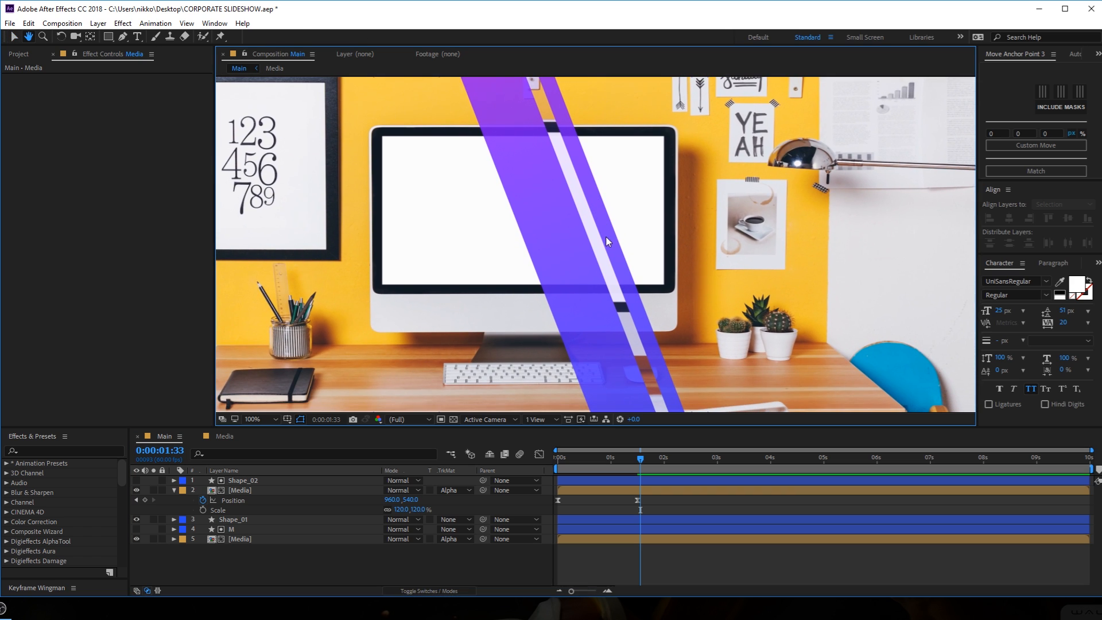
scroll(625, 306, "down", 2)
left_click_drag(624, 306, 658, 324)
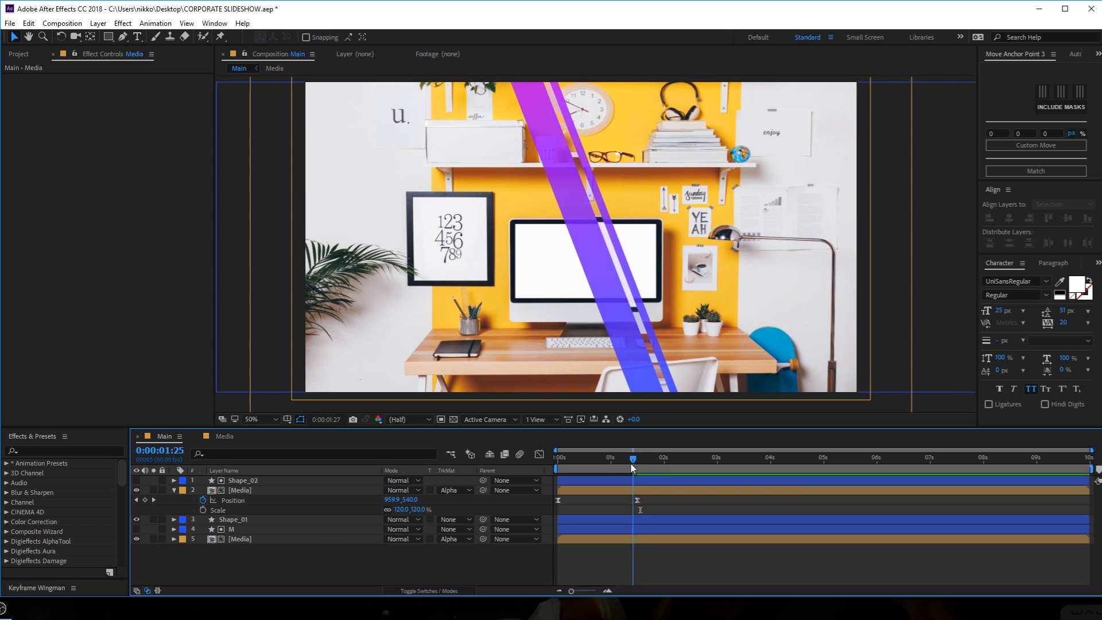
mouse_move(630, 463)
left_mouse_down()
mouse_move(575, 464)
mouse_move(639, 464)
left_mouse_up()
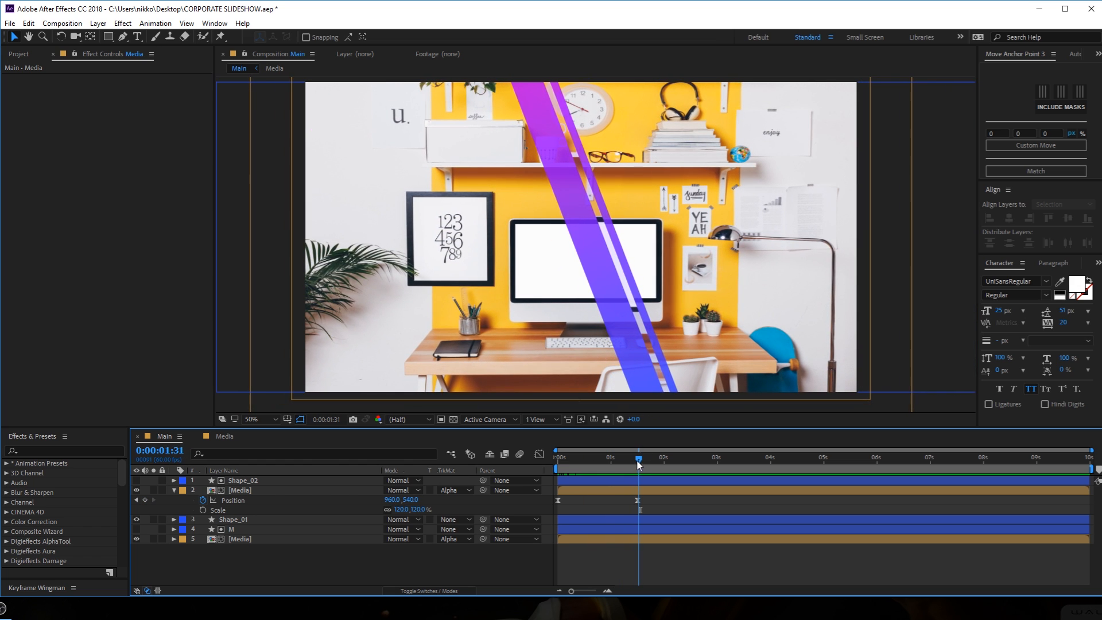
left_click(174, 490)
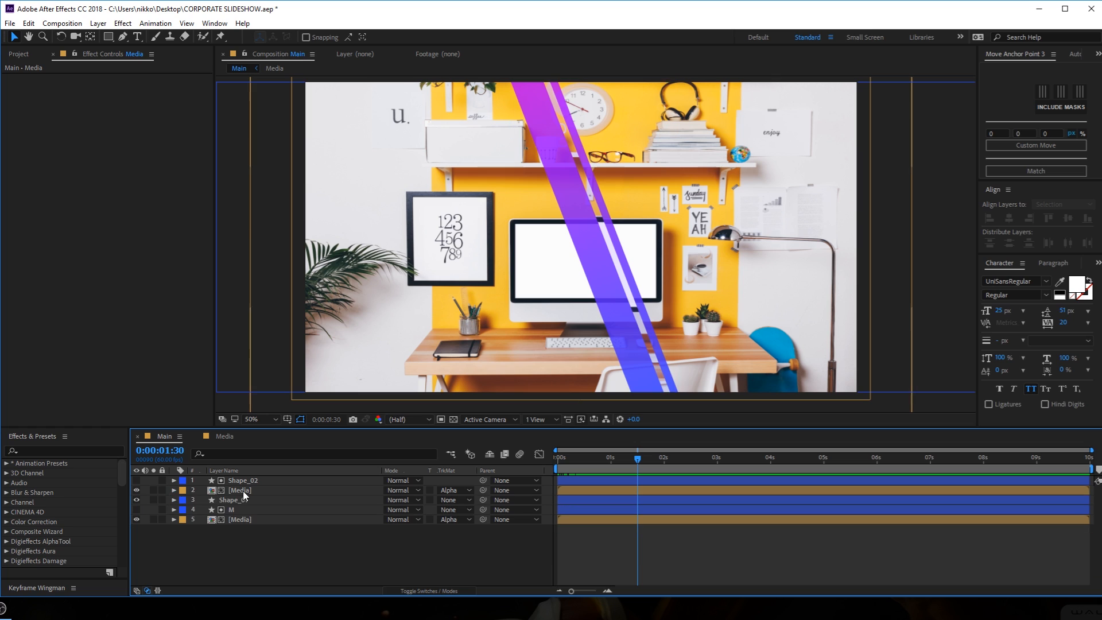
Duplicate the Shape_02 layer and turn on the visibility of the copy, Shape_03.
left_click(242, 481)
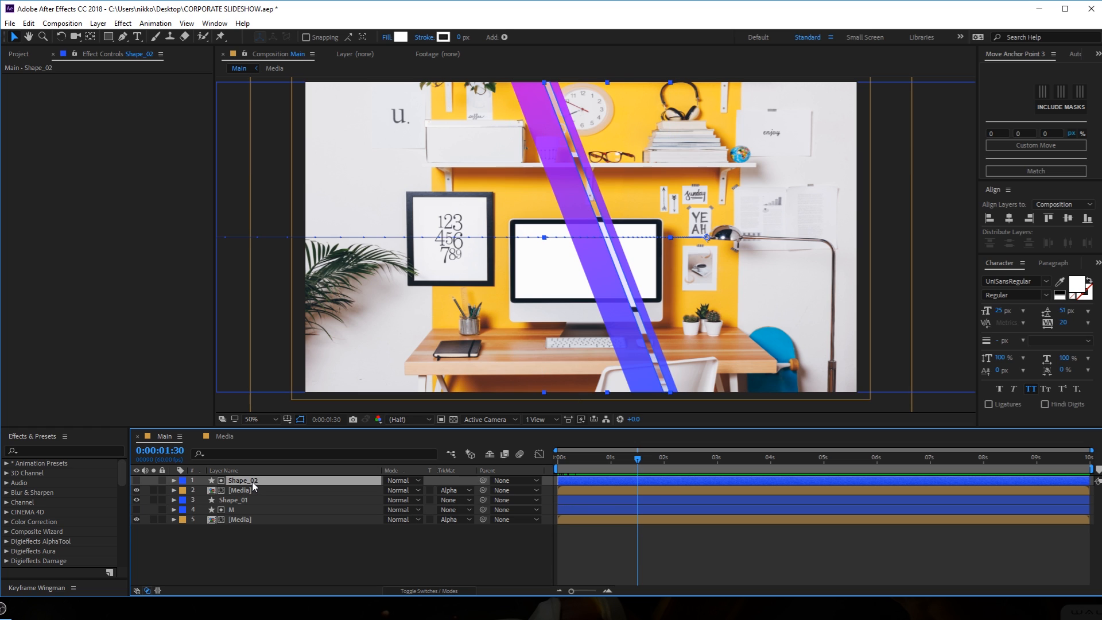
key("ctrl+d")
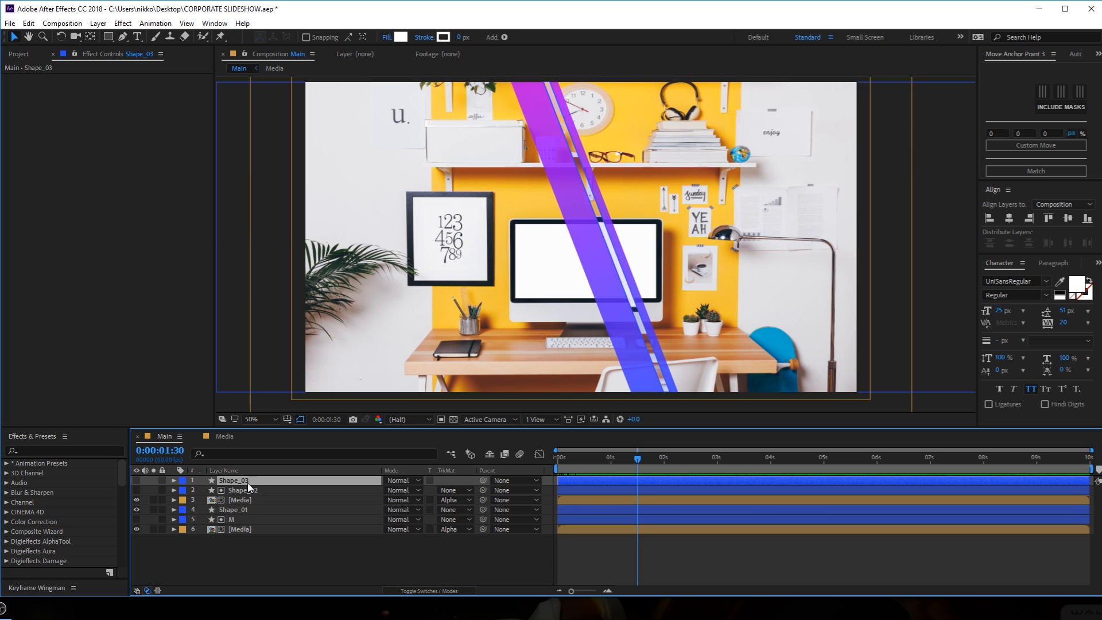
left_click(136, 480)
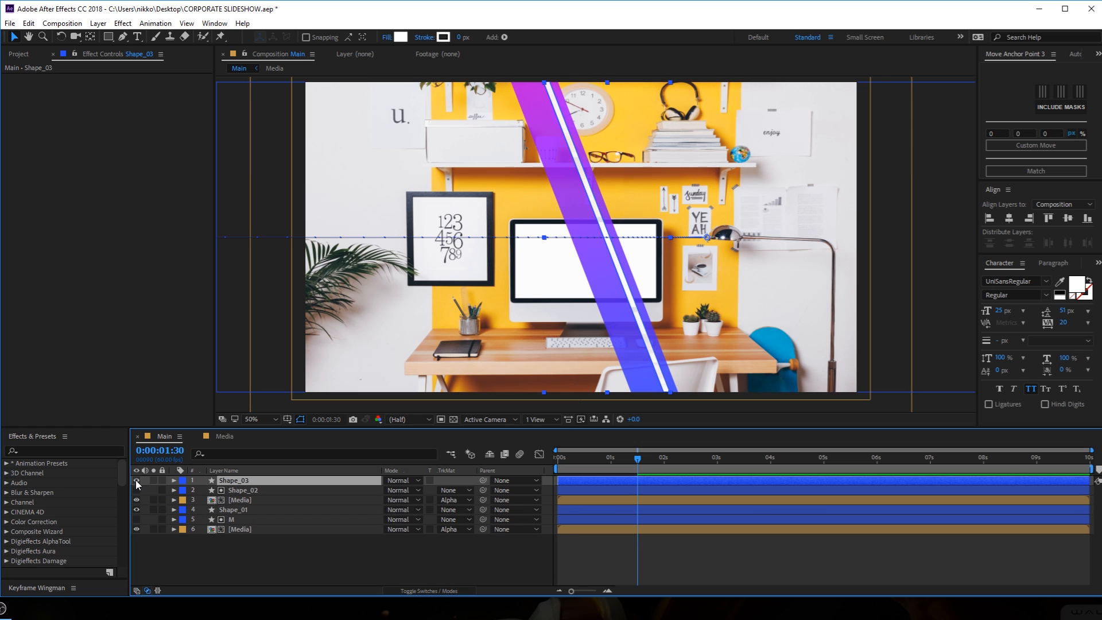
Extend the left edge of Shape_03's Path 1 leftward past the frame, turning the thin stripe into a wide slanted panel.
left_click(173, 480)
left_click(184, 491)
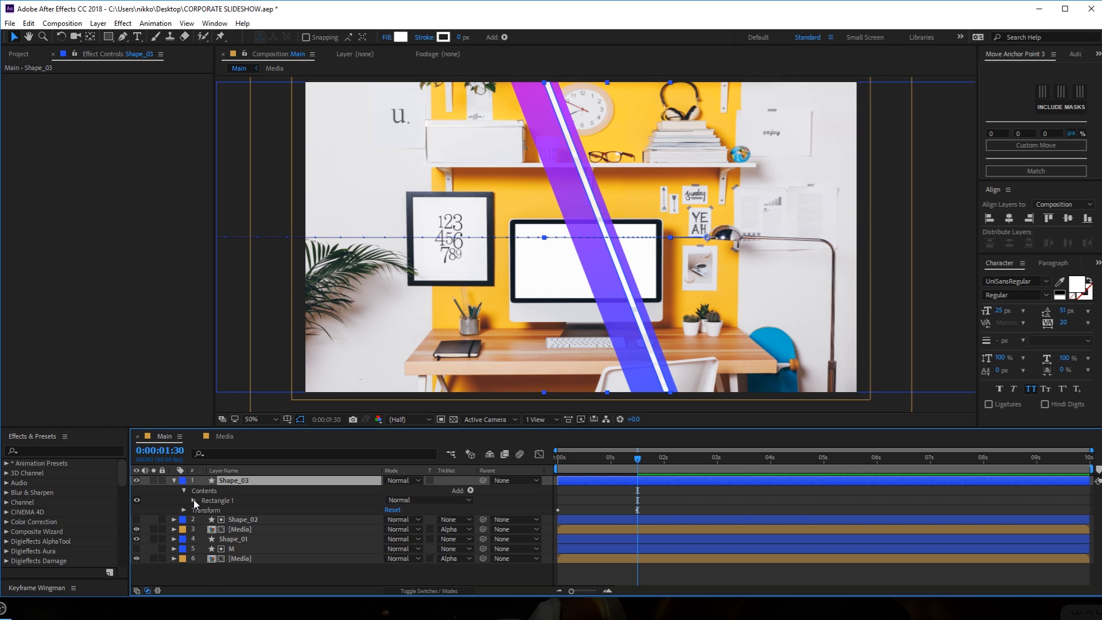
left_click(193, 500)
left_click(219, 510)
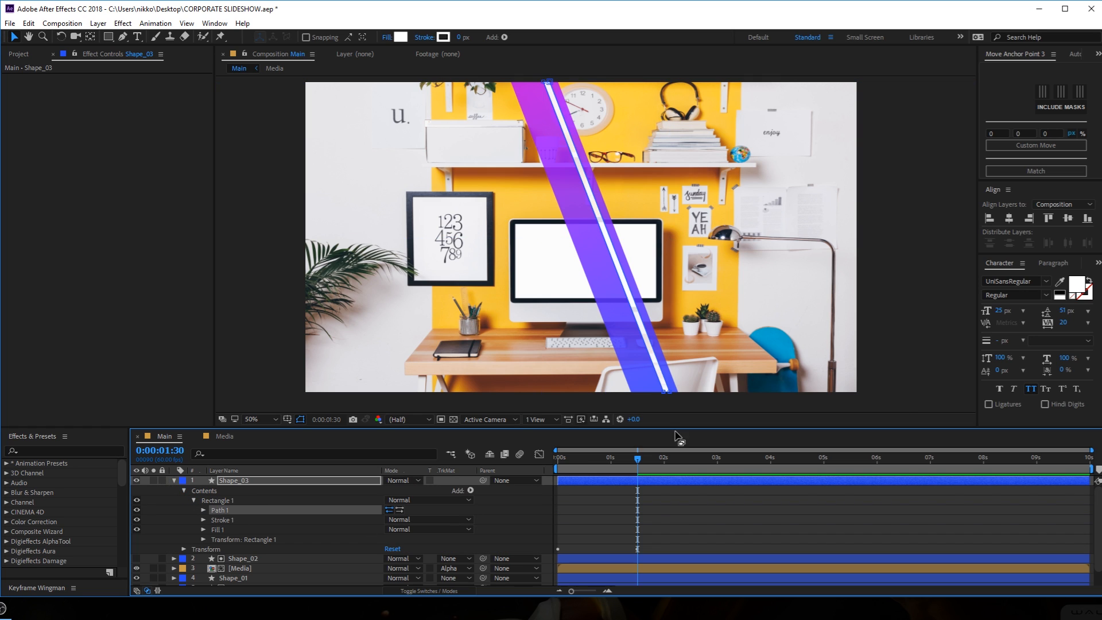
left_click(659, 402)
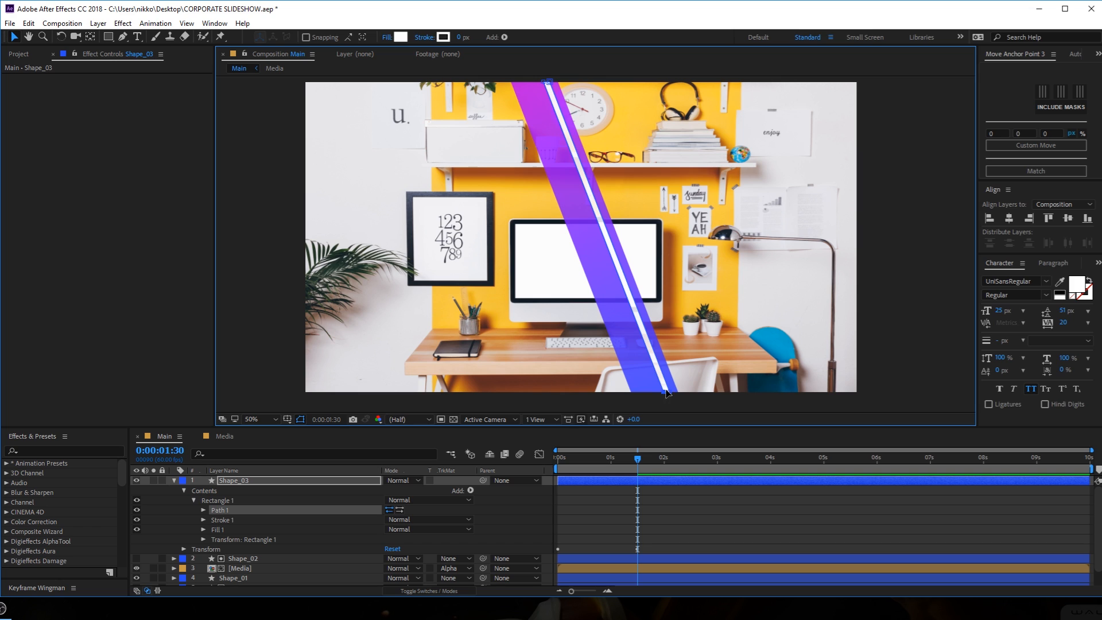
scroll(533, 81, "up", 1)
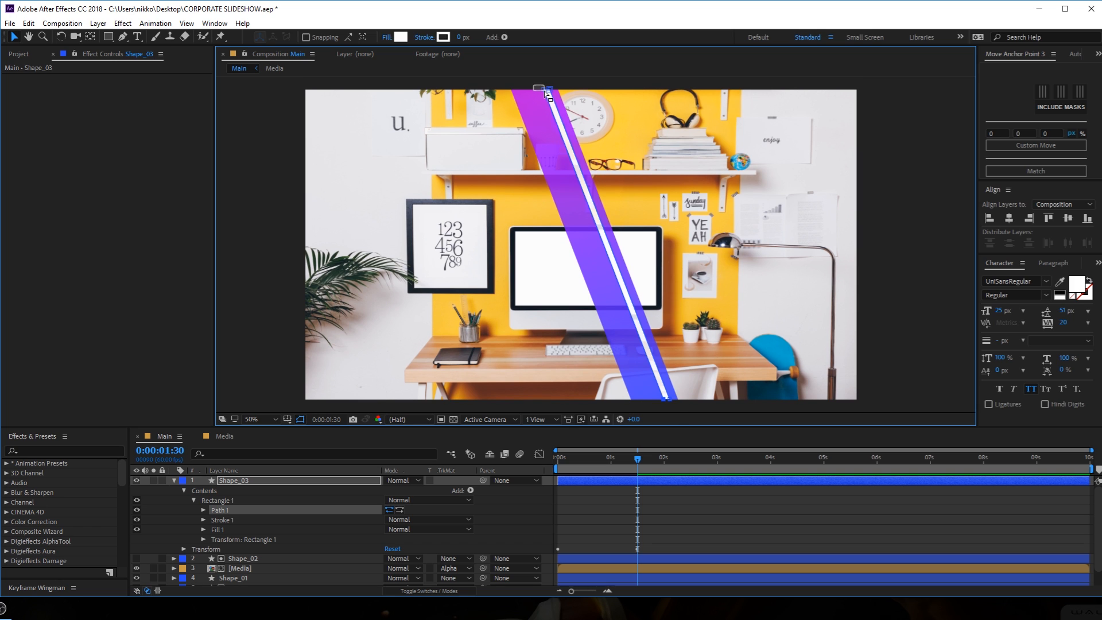
left_click_drag(545, 94, 274, 94)
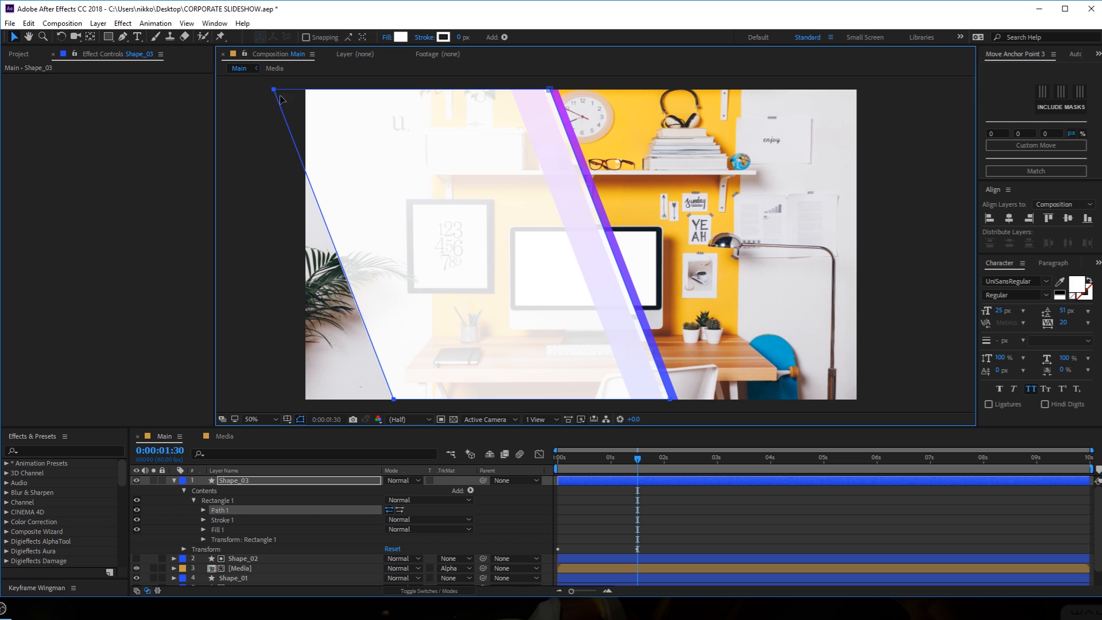
Move the lower-left corner of Shape_03's path outward beyond the frame so the panel's left edge is vertical.
key("space")
left_click_drag(377, 207, 436, 155)
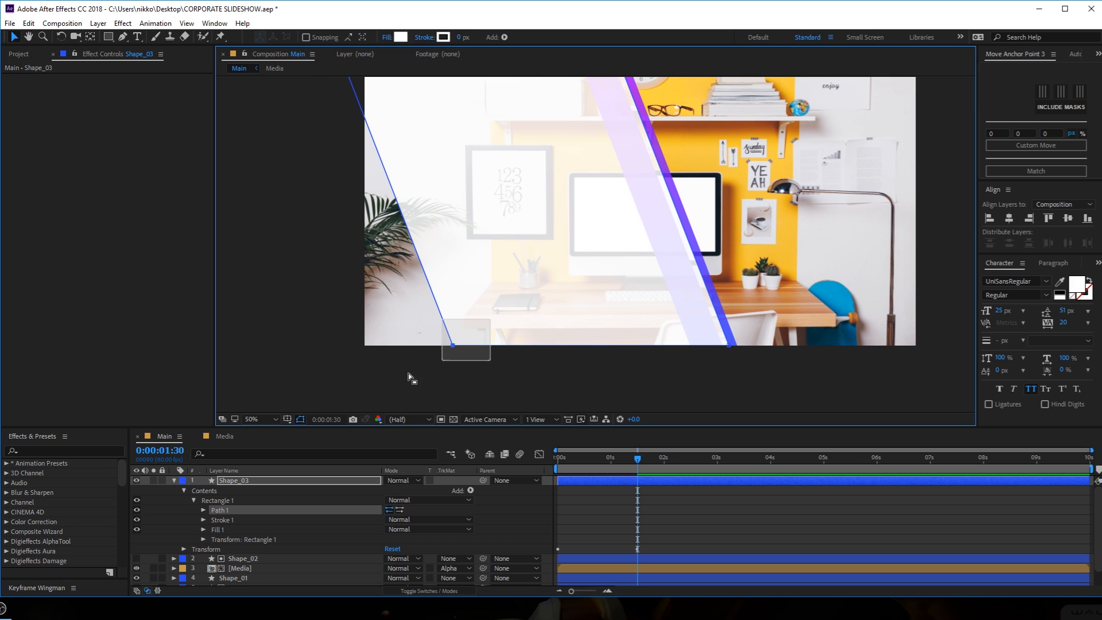
left_click_drag(453, 349, 331, 354)
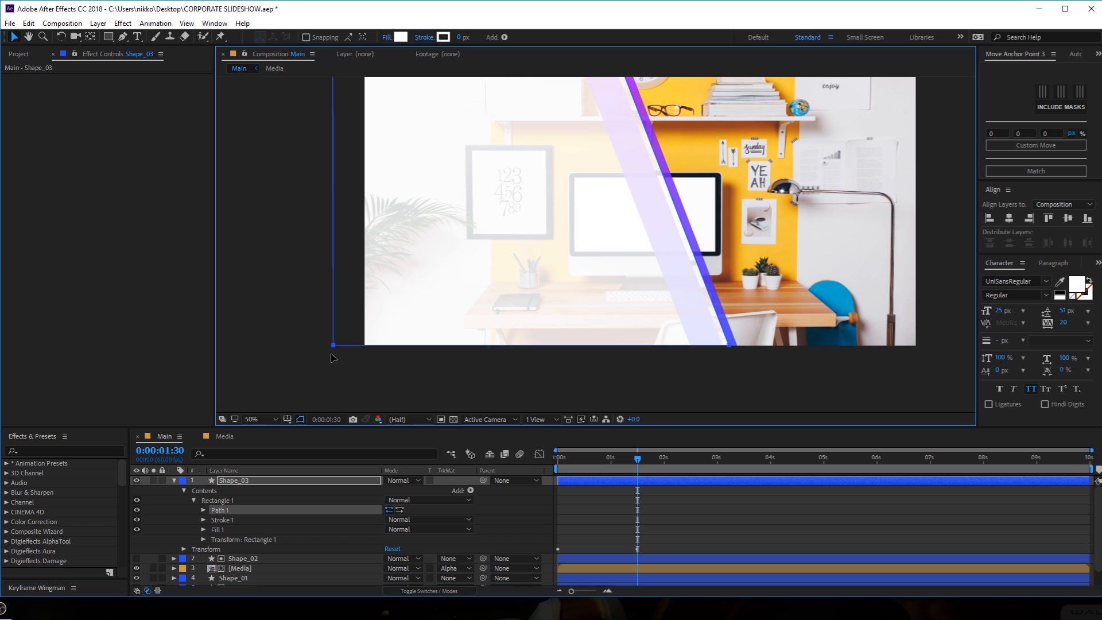
key("comma")
key("comma")
key("space")
left_click_drag(417, 308, 384, 318)
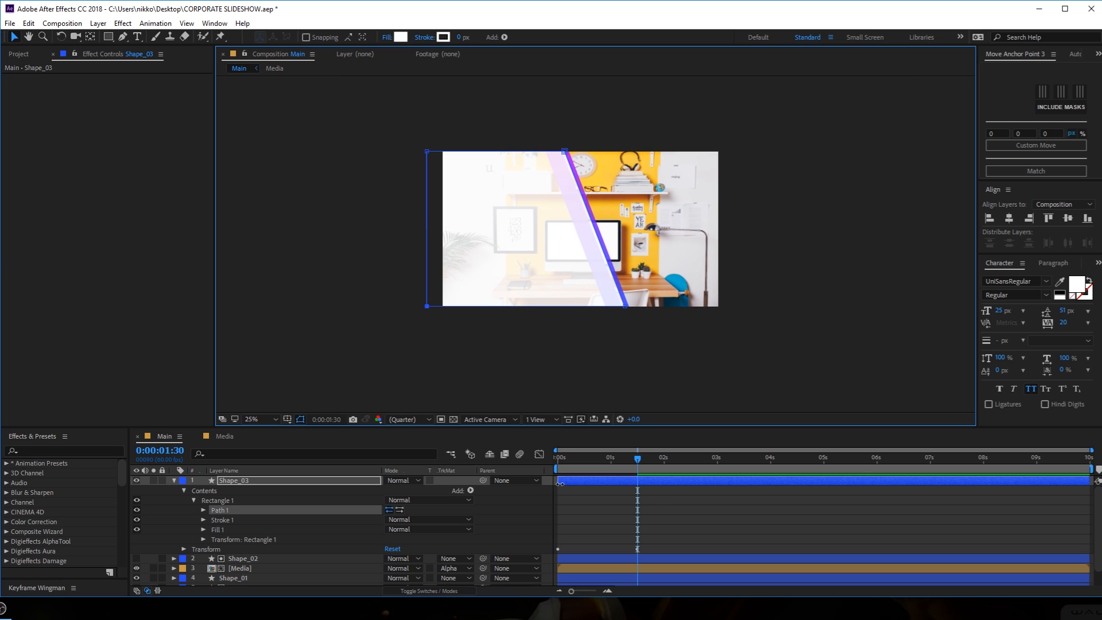
Set Shape_03's position keyframe at 0:00:01:30 to 1228, 540, leaving a gap between the panel and the gradient band.
left_click(227, 479)
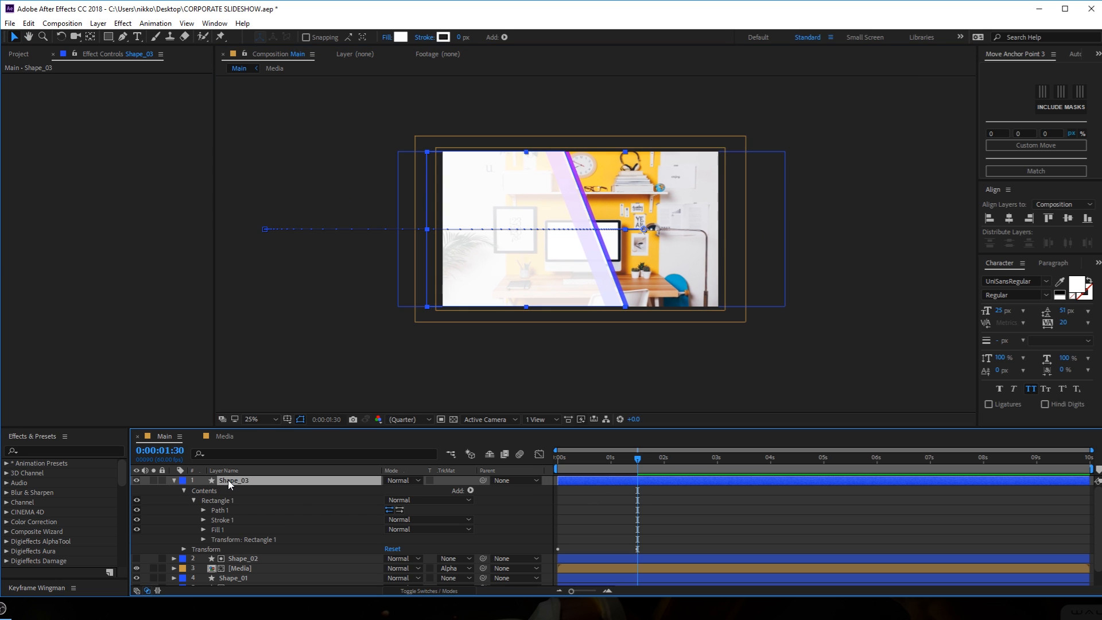
key("p")
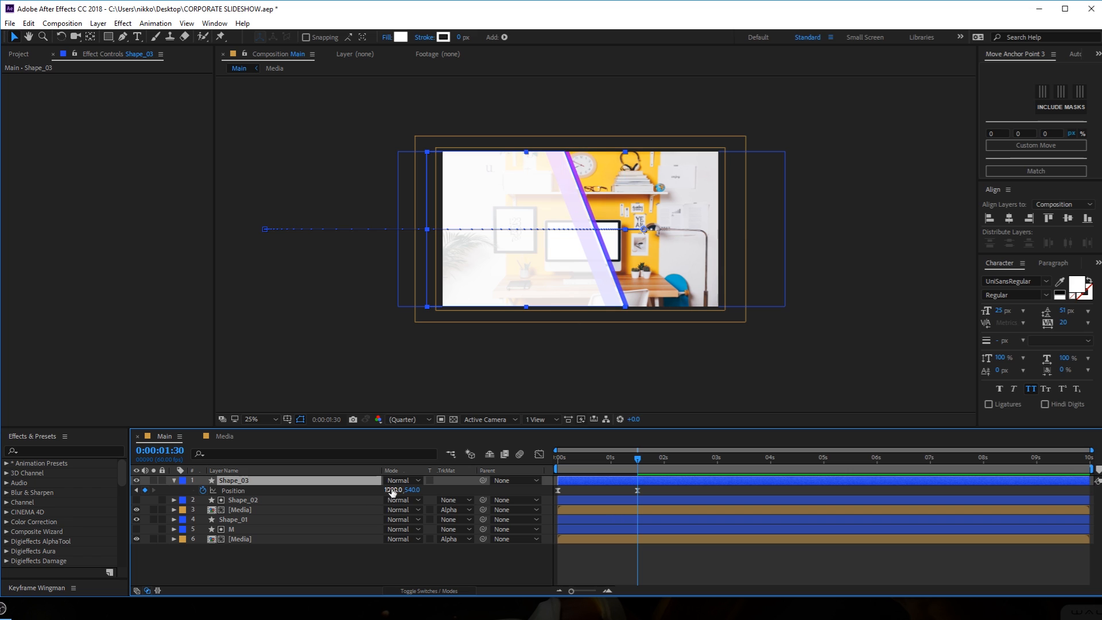
left_click_drag(393, 490, 299, 495)
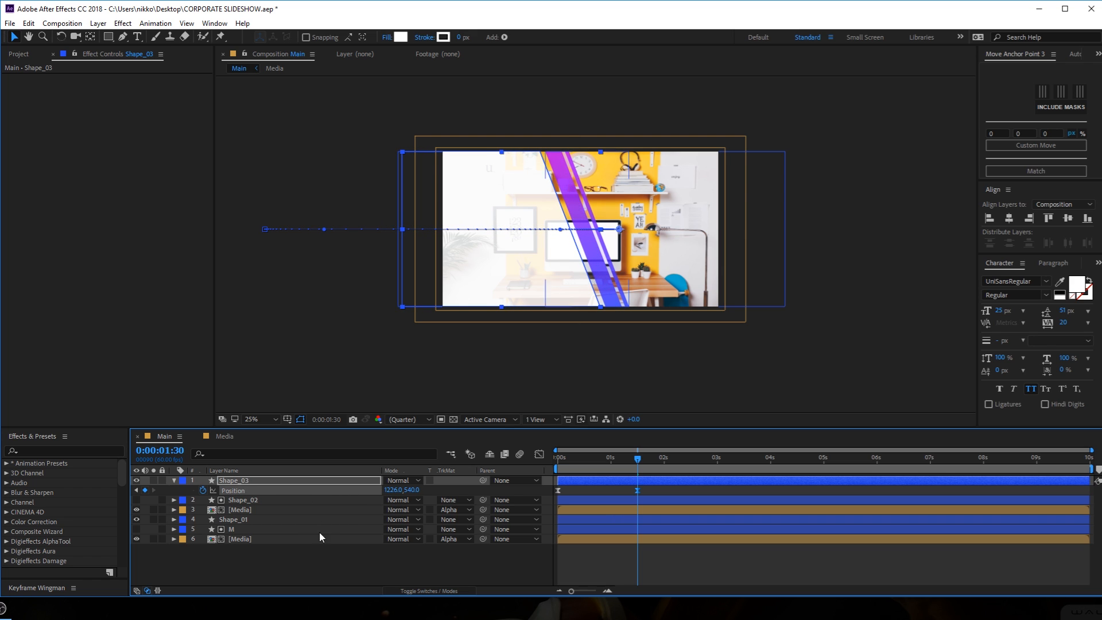
left_click(443, 397)
key("period")
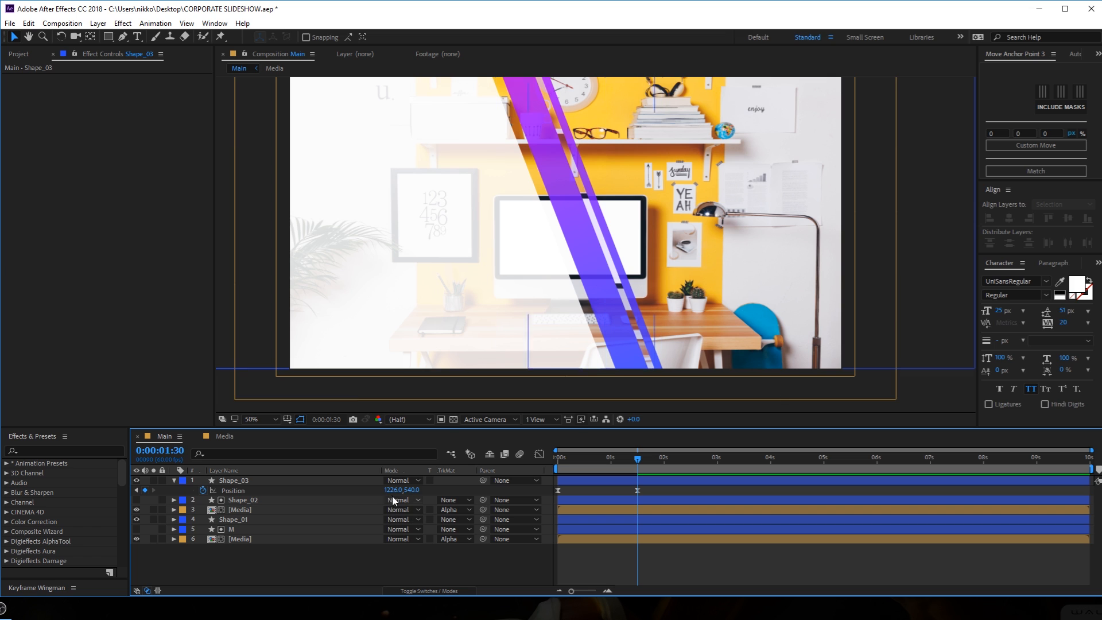
left_click_drag(391, 490, 392, 491)
left_click(449, 558)
mouse_move(636, 460)
left_mouse_down()
mouse_move(561, 462)
mouse_move(638, 463)
left_mouse_up()
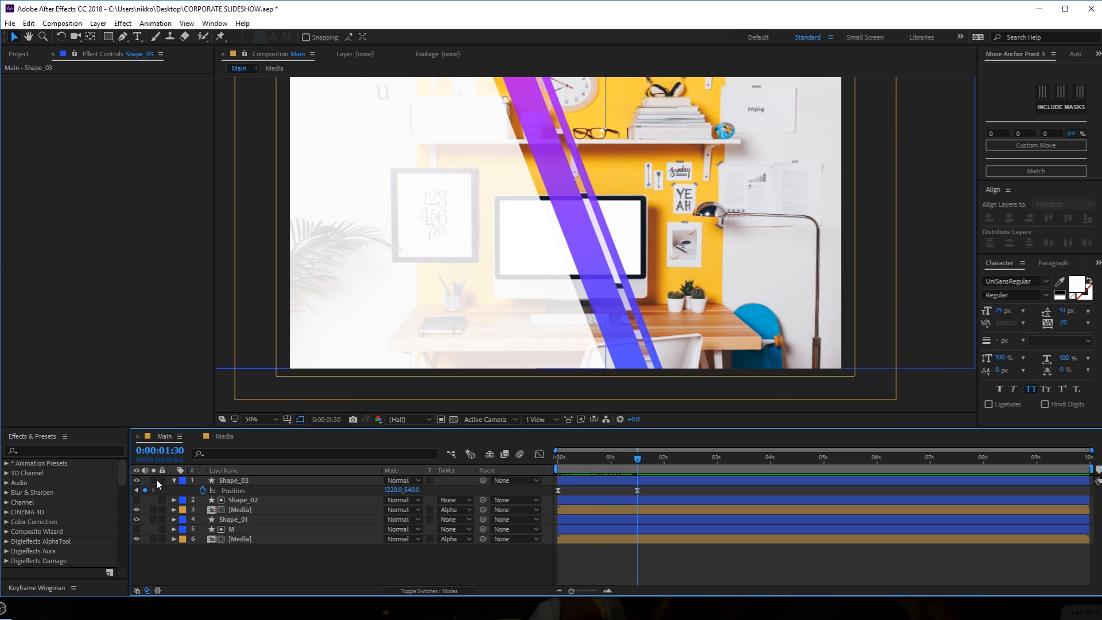
Copy the Gradient Ramp effect from Shape_01 onto Shape_03.
left_click(174, 480)
left_click(237, 499)
left_click(241, 491)
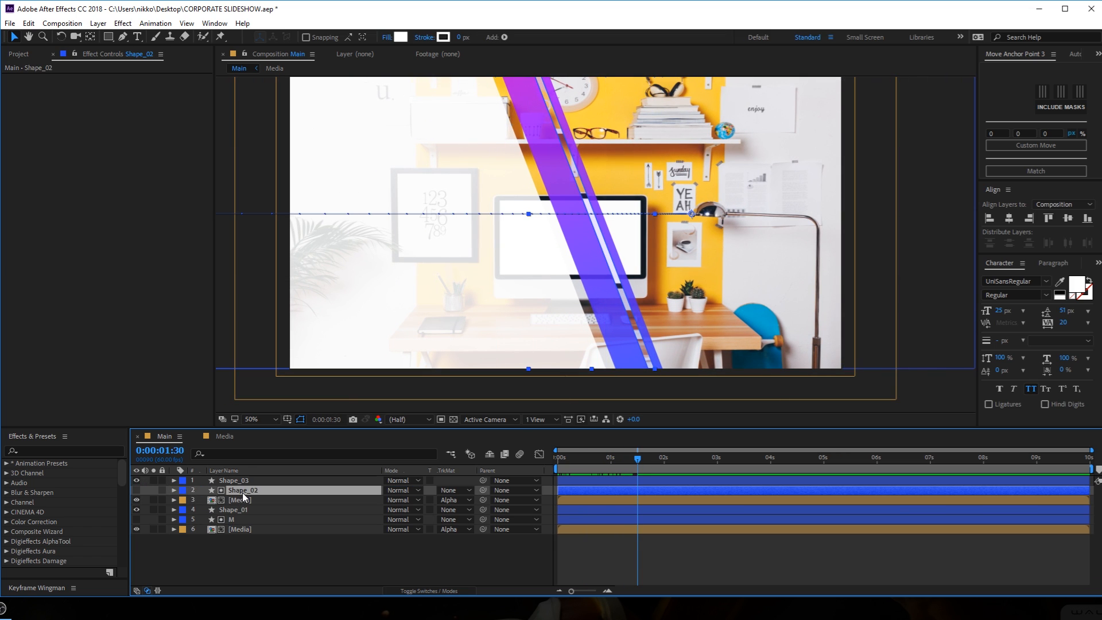
left_click(236, 509)
left_click(52, 80)
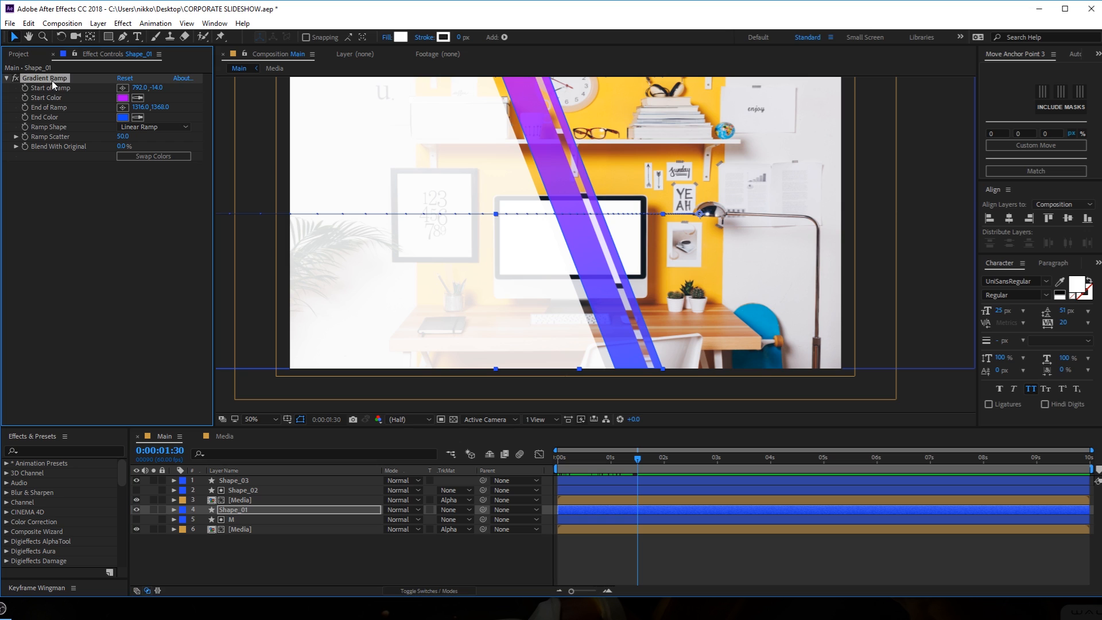
left_click(230, 481)
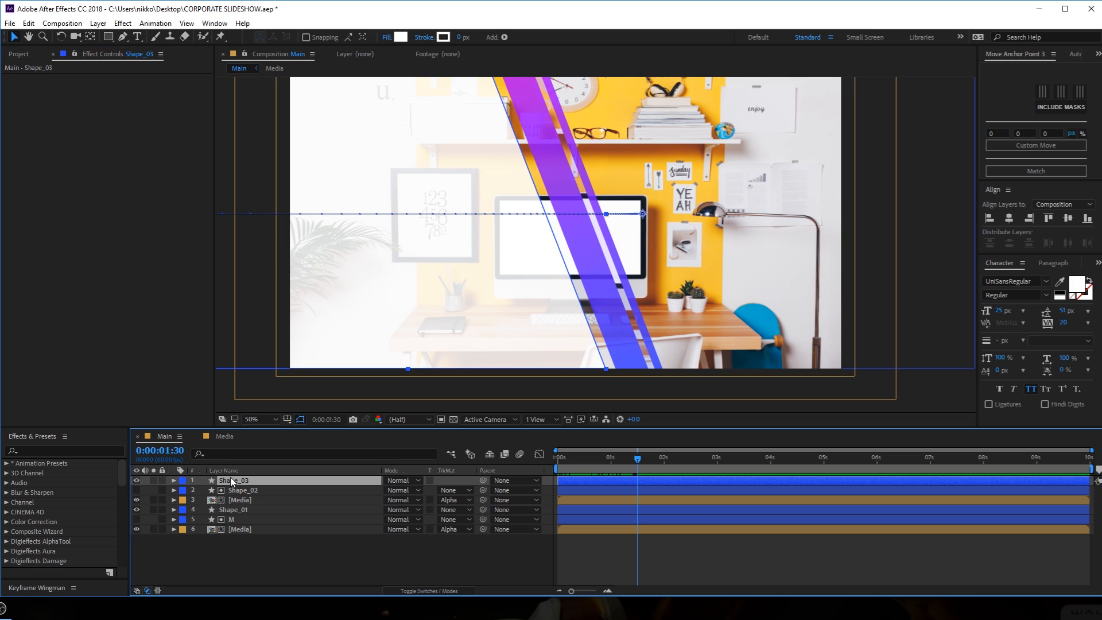
key("ctrl+v")
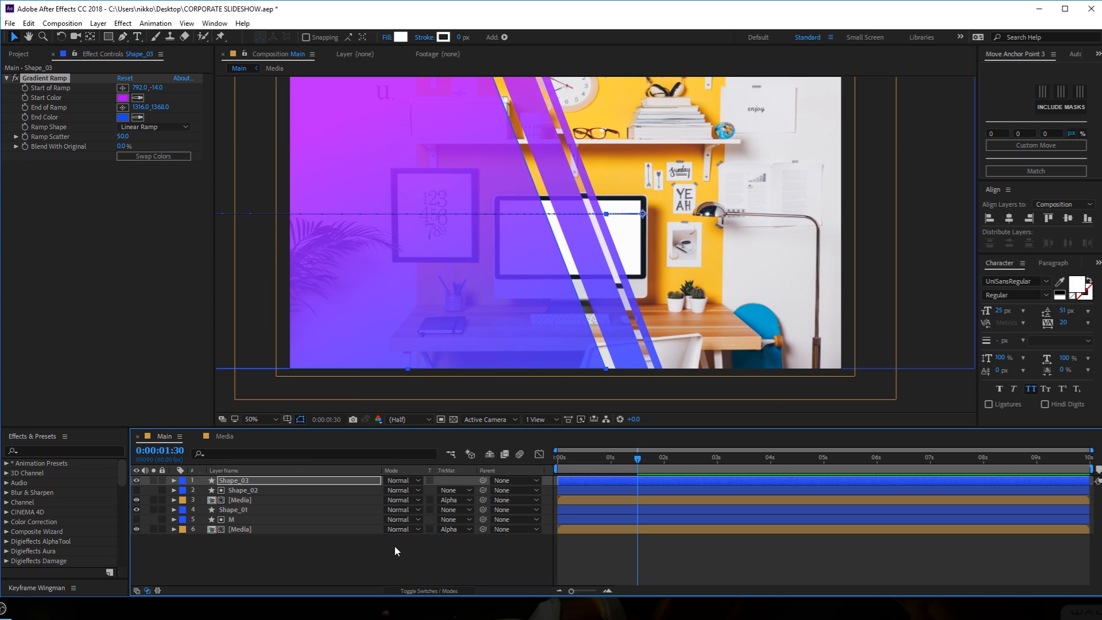
left_click(394, 546)
scroll(504, 299, "down", 1)
left_click_drag(504, 300, 534, 319)
scroll(499, 314, "up", 1)
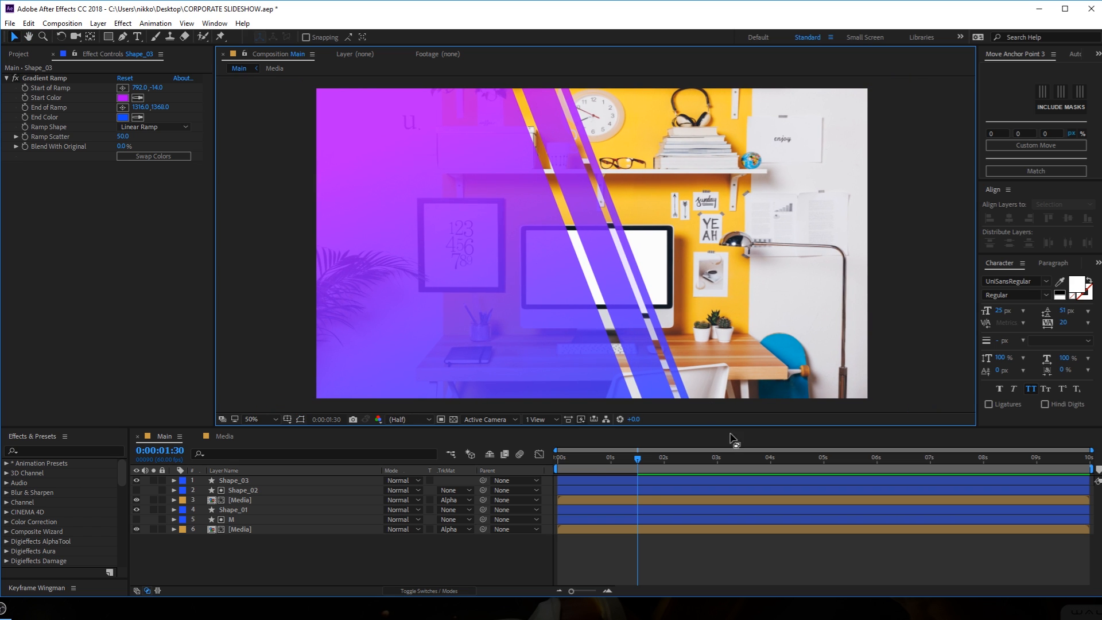
Move the end keyframes of all layers from 0:00:01:30 to 0:00:02:00 and preview the animation from the start.
left_click_drag(594, 463, 547, 468)
key("space")
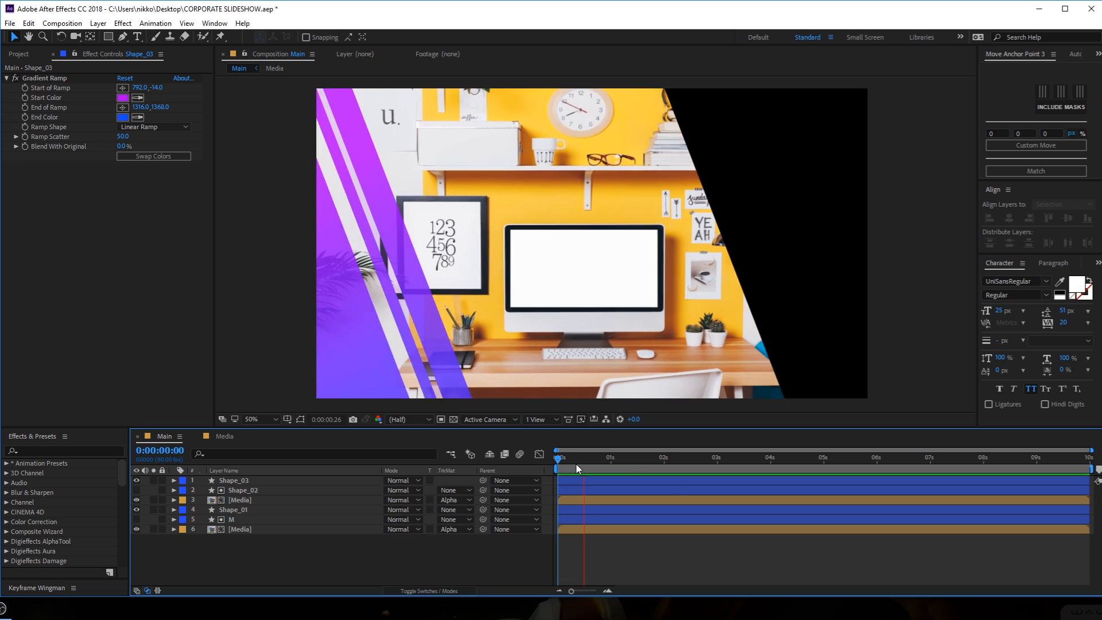
mouse_move(257, 564)
left_mouse_down()
mouse_move(273, 552)
mouse_move(275, 473)
left_mouse_up()
key("p")
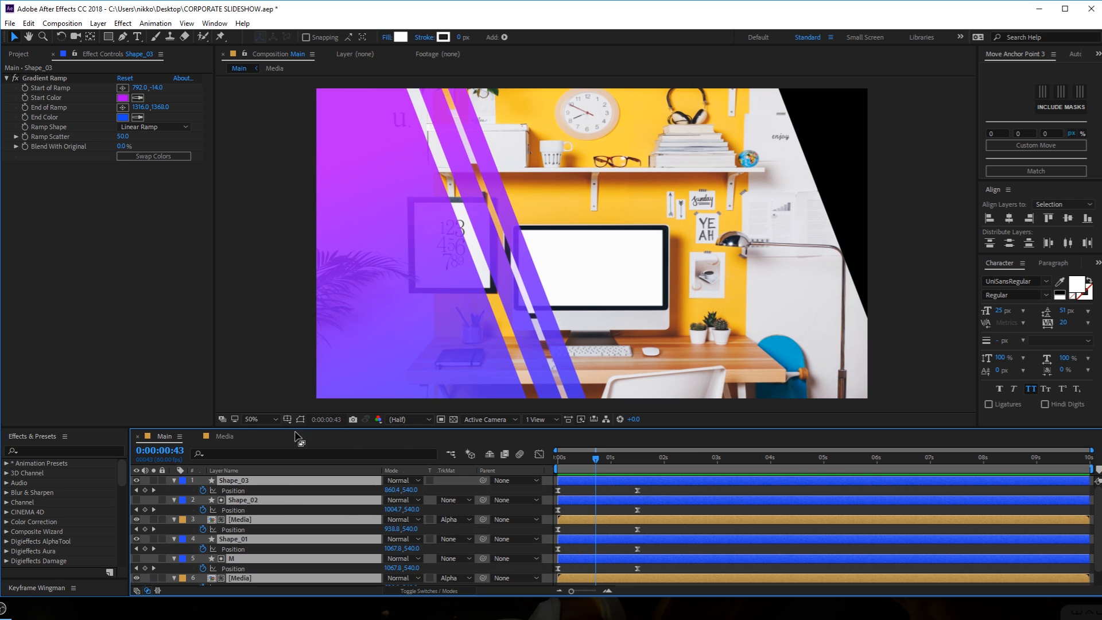
left_click_drag(234, 427, 248, 370)
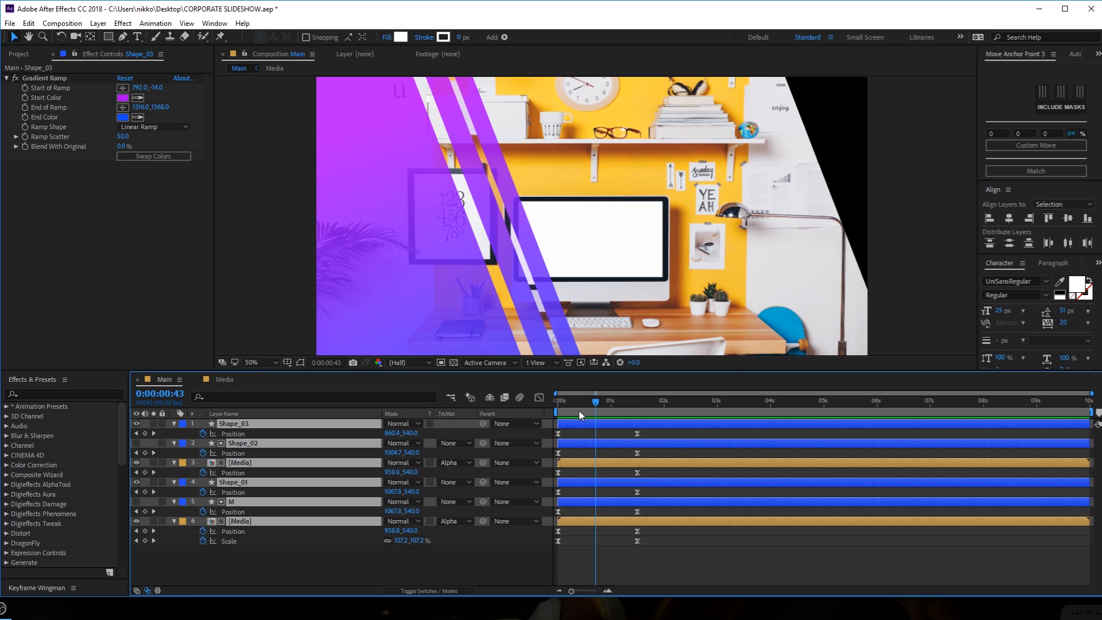
left_click_drag(617, 429, 664, 438)
left_click_drag(596, 404, 542, 410)
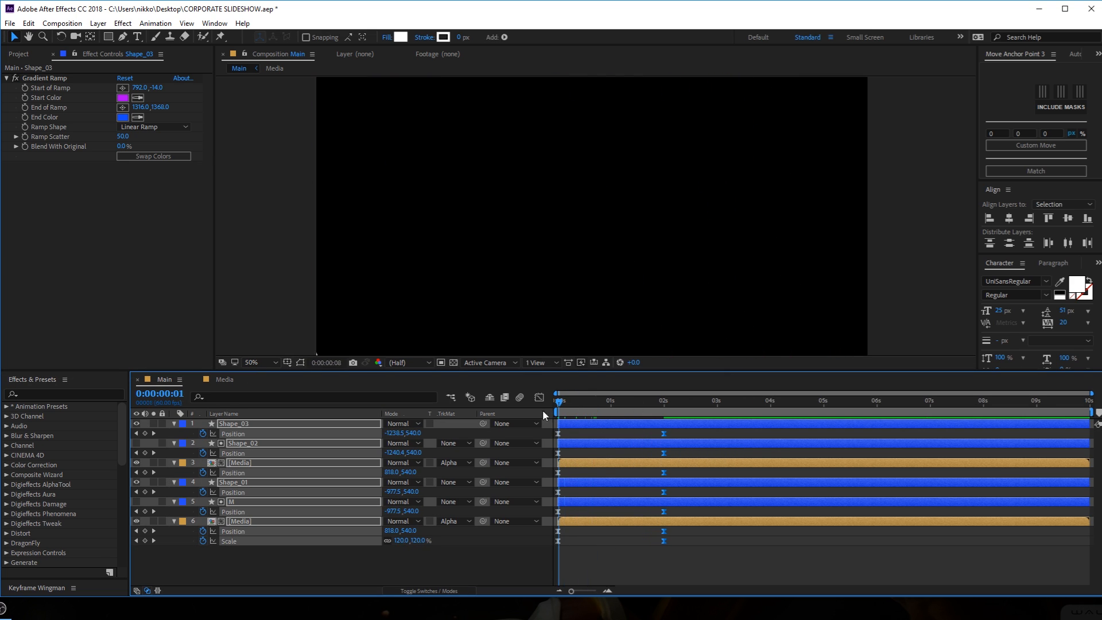
key("space")
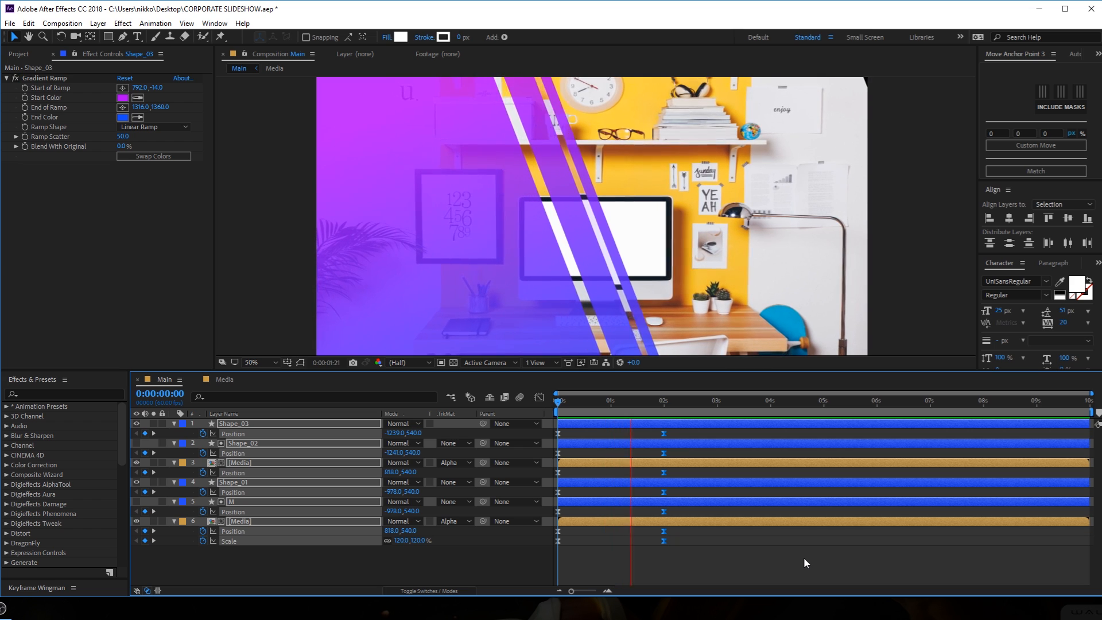
left_click(628, 557)
left_click_drag(636, 404, 664, 403)
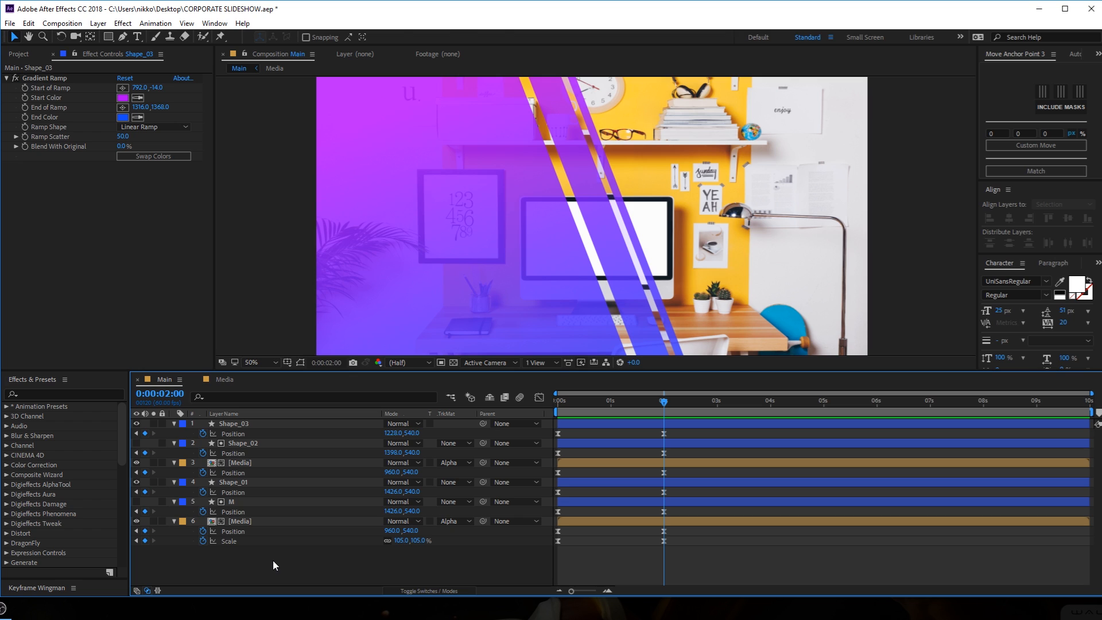
Duplicate Shape_02 together with its Media layer and move both copies to the top of the layer stack.
key("ctrl+a")
key("u")
left_click(253, 522)
left_click(249, 432)
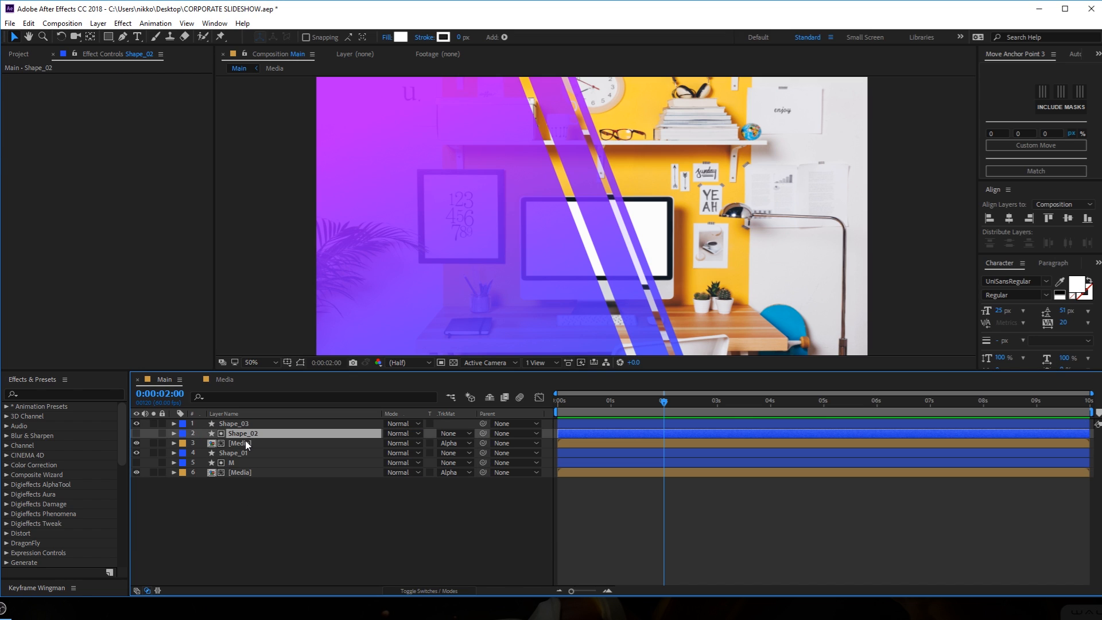
left_click(245, 440, "shift")
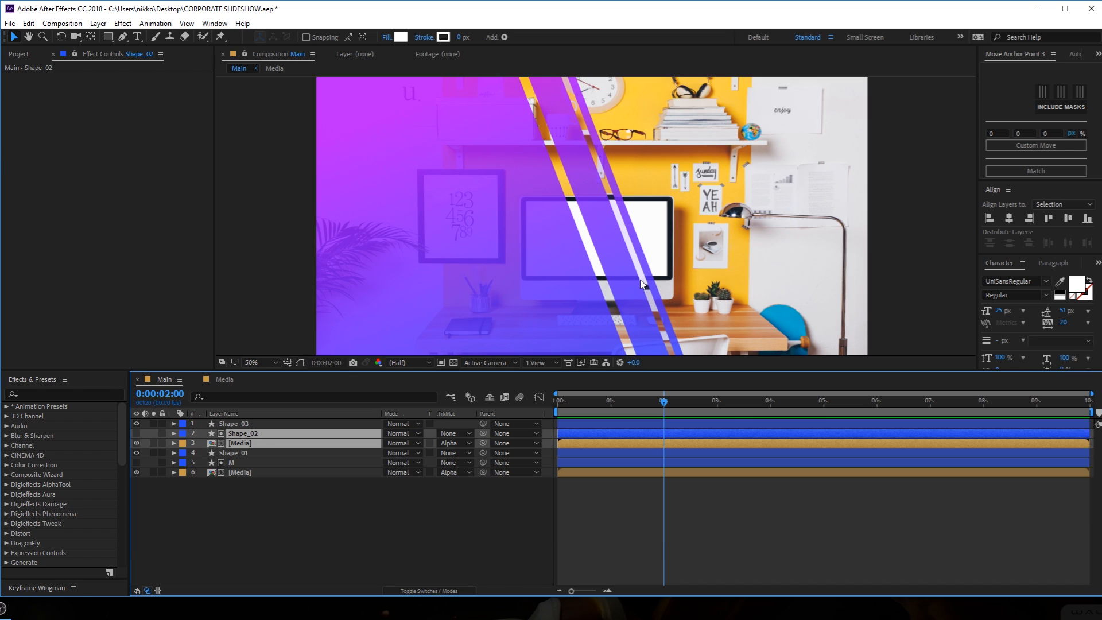
key("ctrl+d")
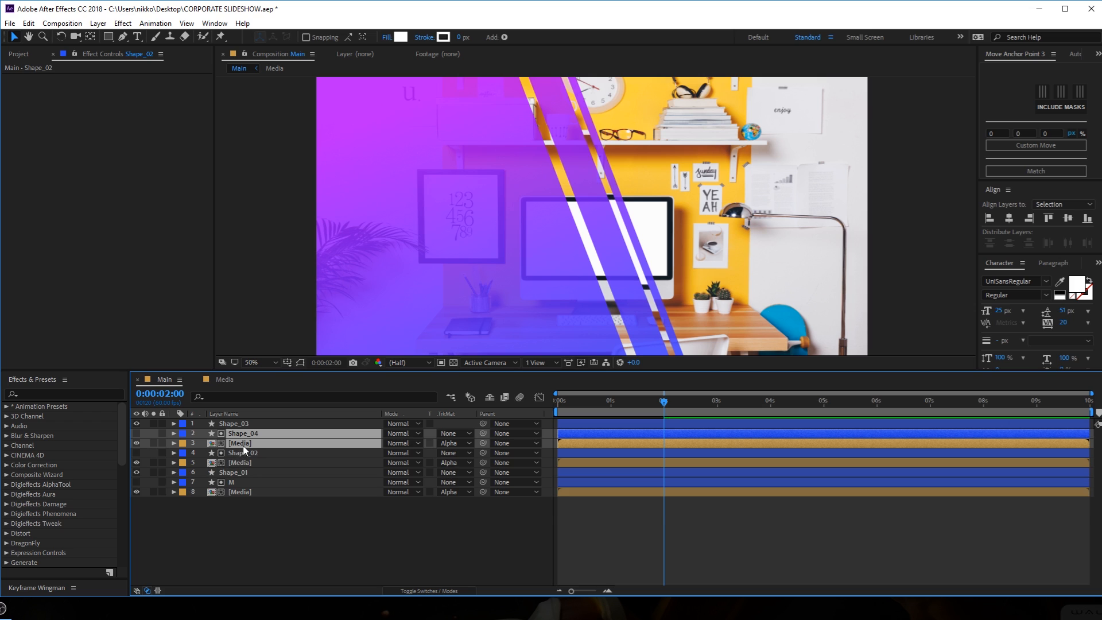
left_click_drag(241, 435, 244, 420)
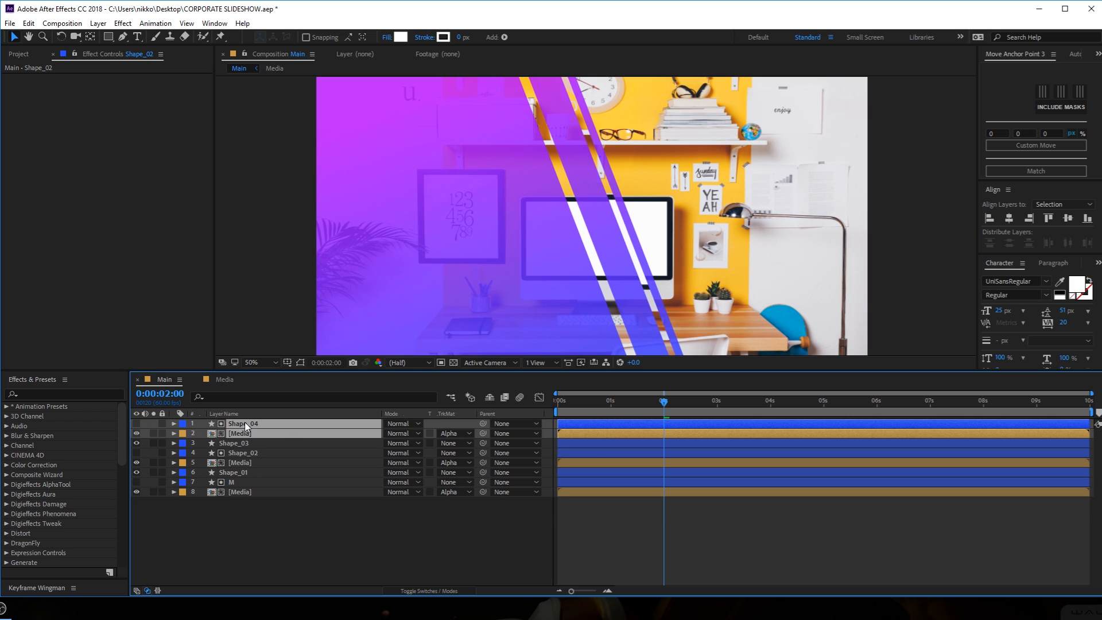
Set Shape_04's position keyframe at 0:00:02:00 to 1184, 540 so its image stripe sits within the wide gradient panel's slanted edge.
key("p")
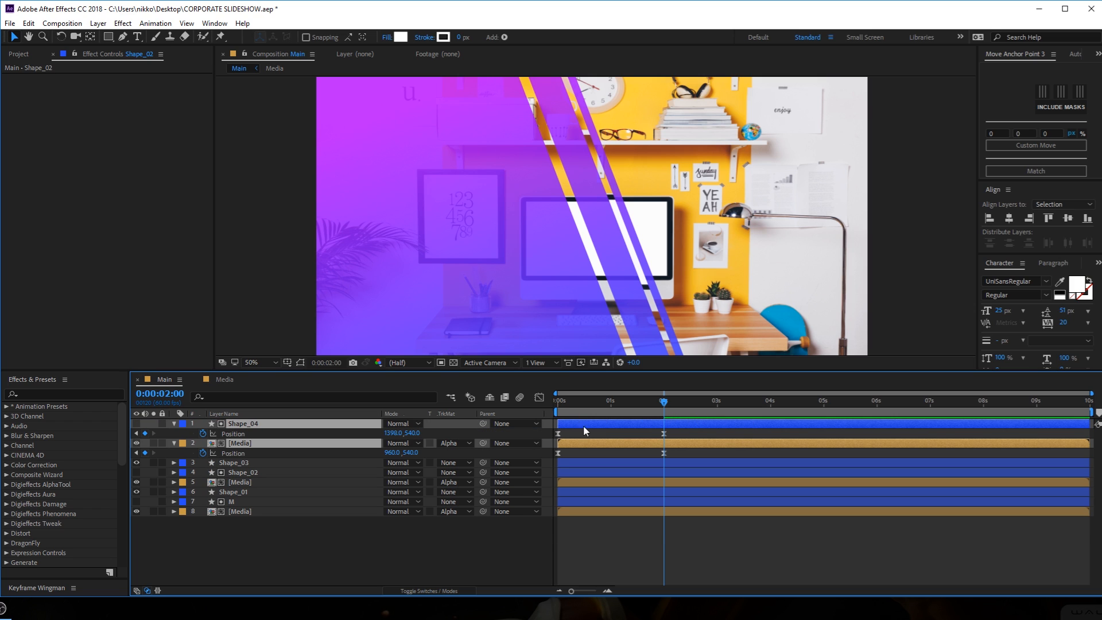
left_click_drag(390, 433, 283, 445)
key("ctrl+z")
left_click(399, 555)
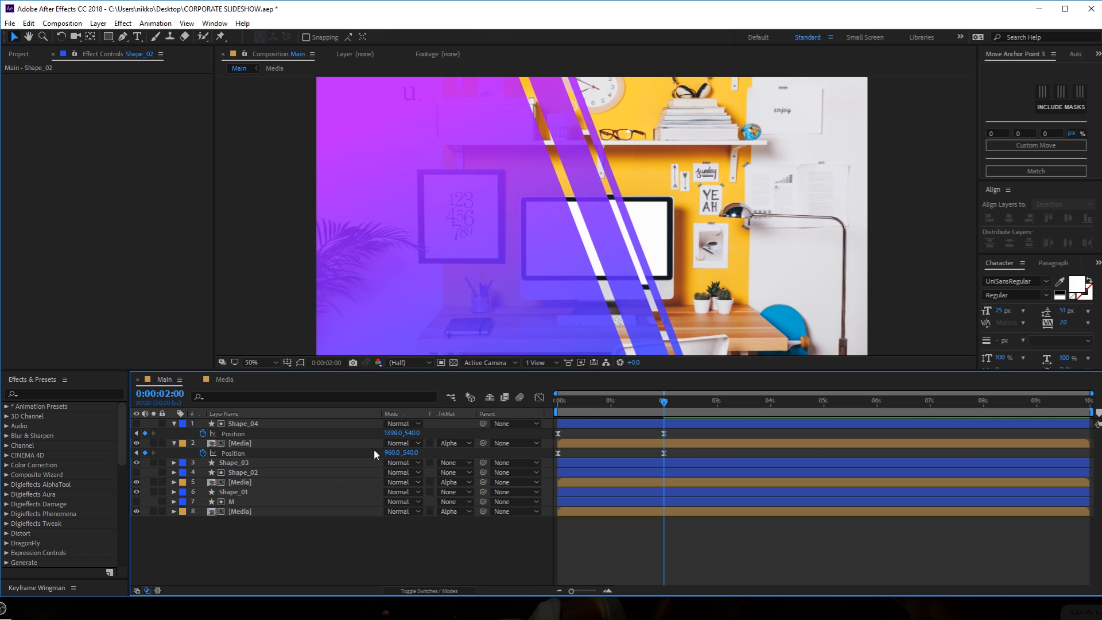
left_click_drag(390, 433, 287, 452)
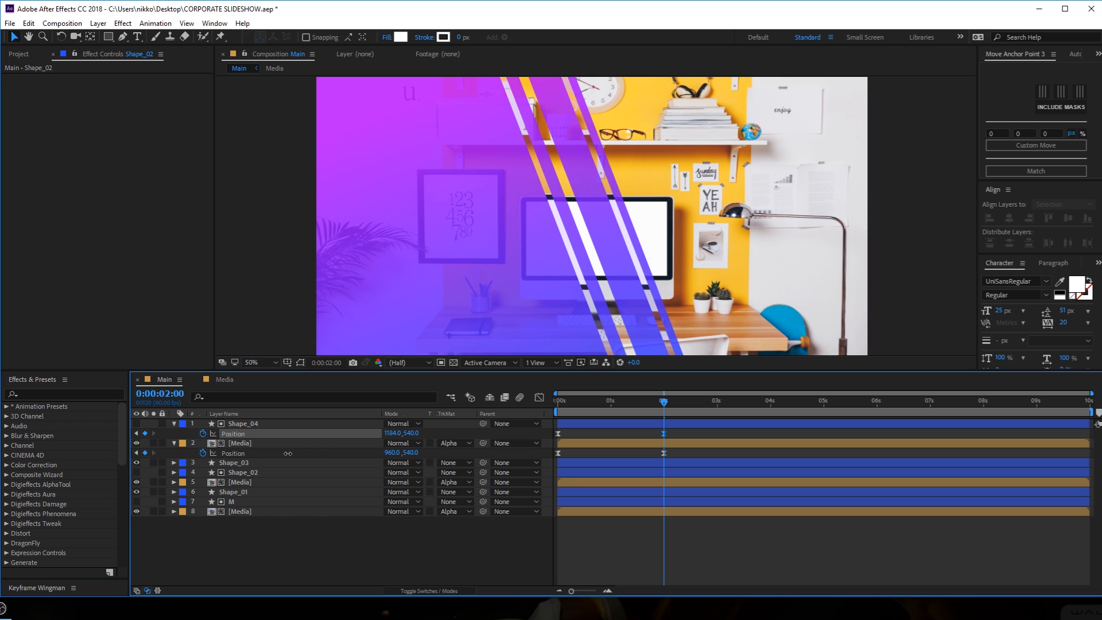
left_click(240, 424)
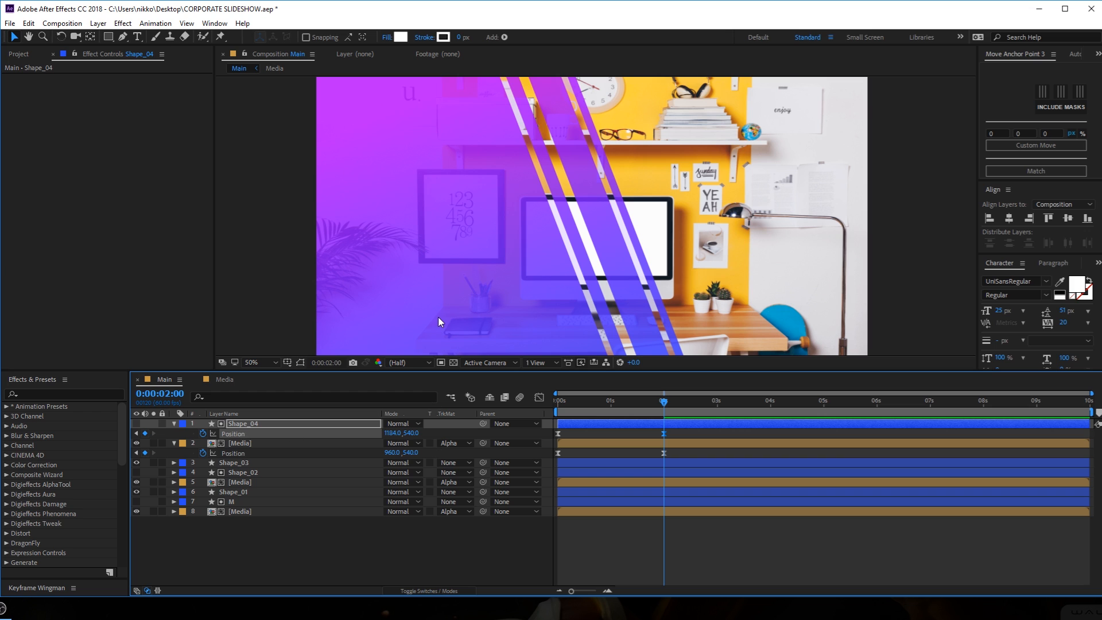
Set Shape_04's position keyframe at 0:00:00:00 to -1736, 540 and preview the animation.
left_click_drag(501, 271, 512, 268)
scroll(511, 268, "down", 2)
left_click_drag(654, 405, 538, 404)
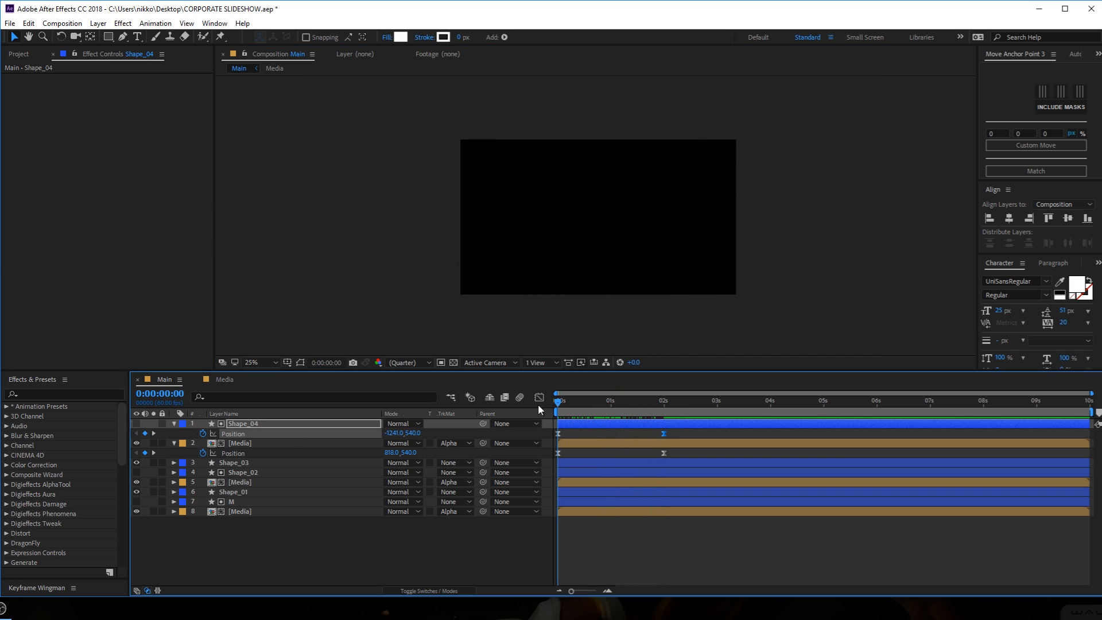
left_click(394, 553)
left_click(353, 425)
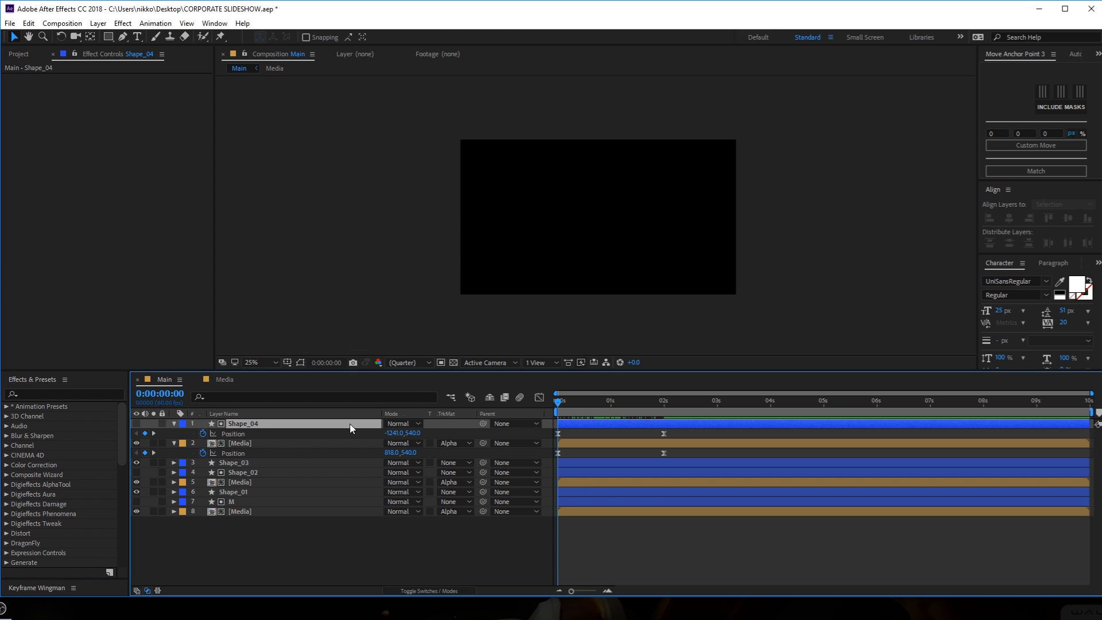
key("ctrl+shift+h")
key("ctrl+shift+a")
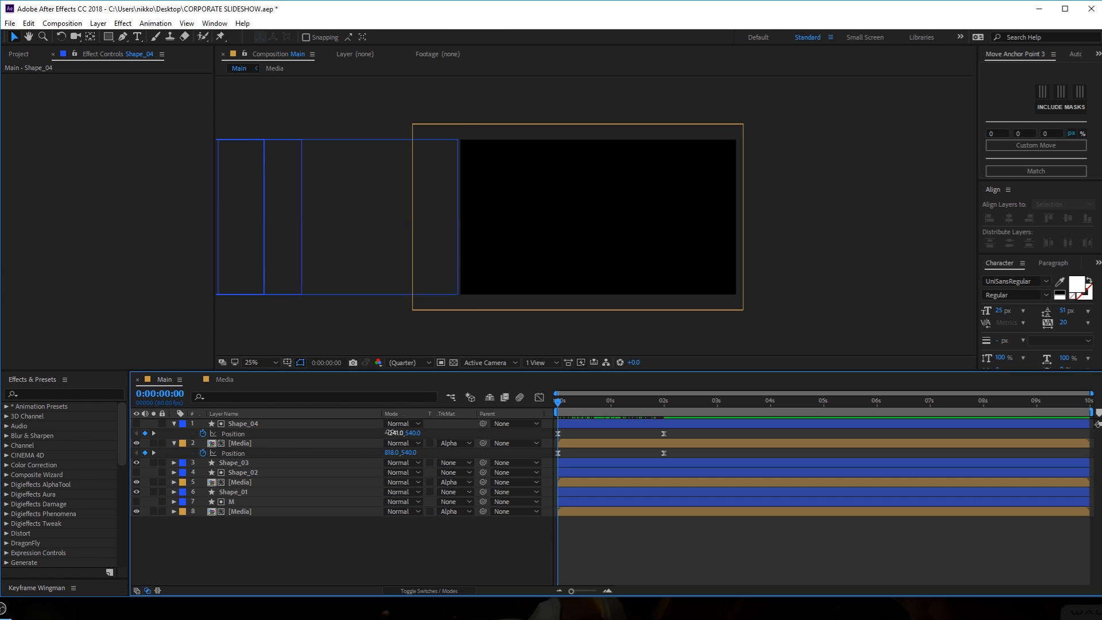
left_click_drag(395, 434, 303, 440)
key("space")
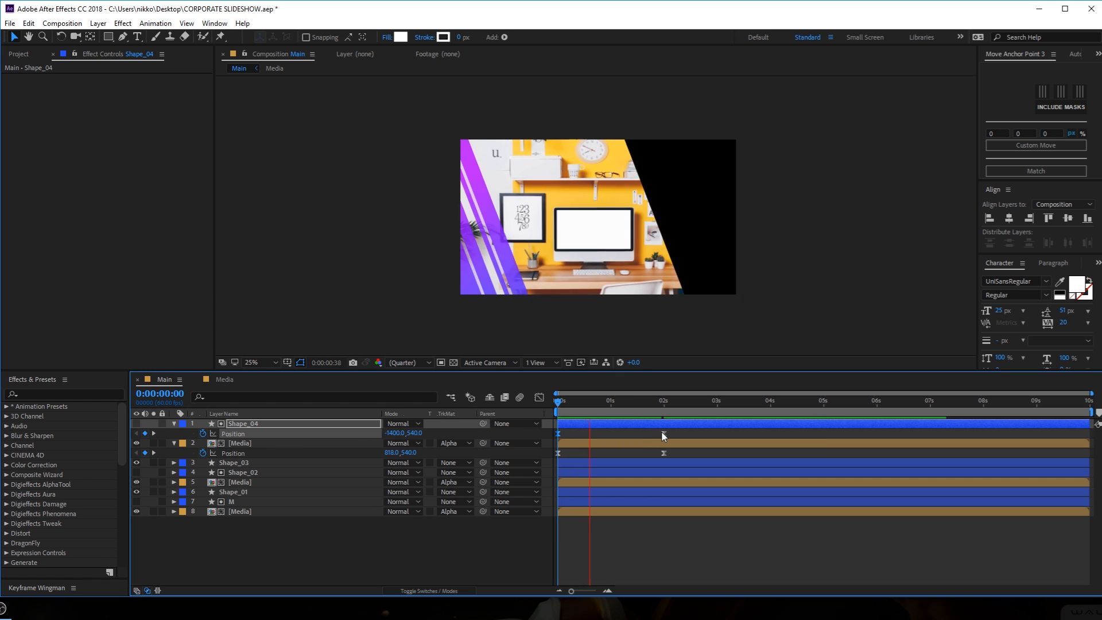
key("space")
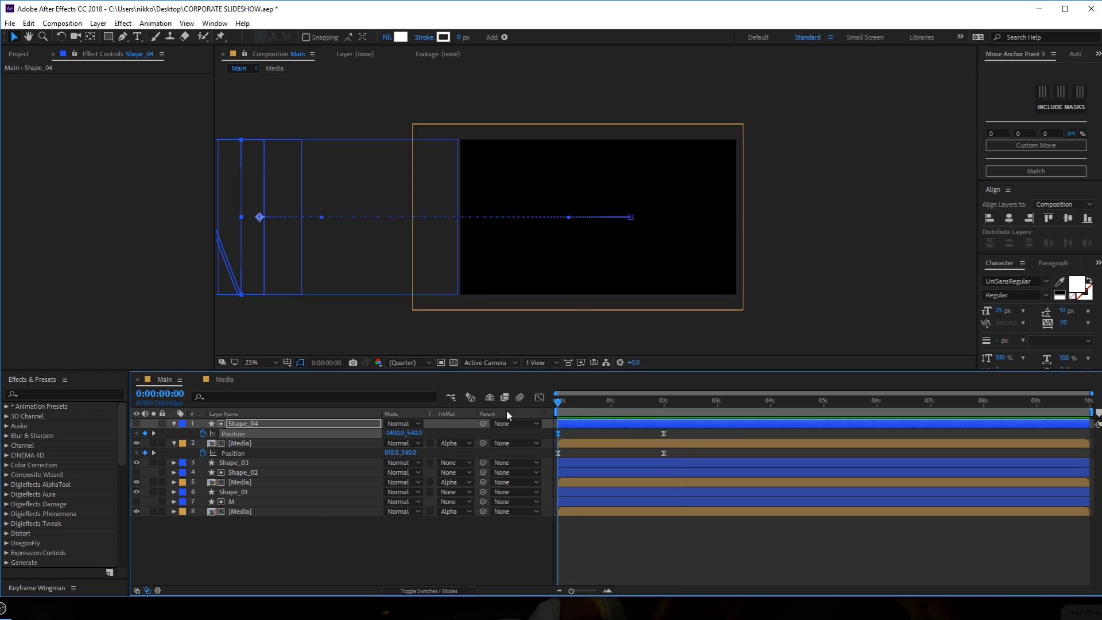
left_click_drag(394, 433, 202, 436)
key("space")
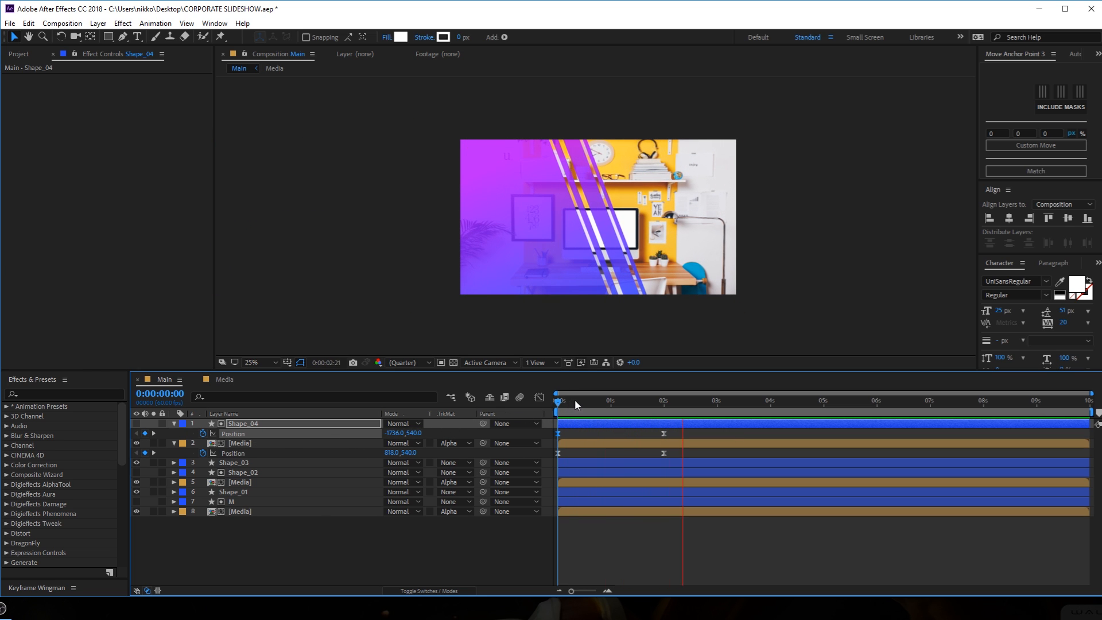
key("space")
key("space")
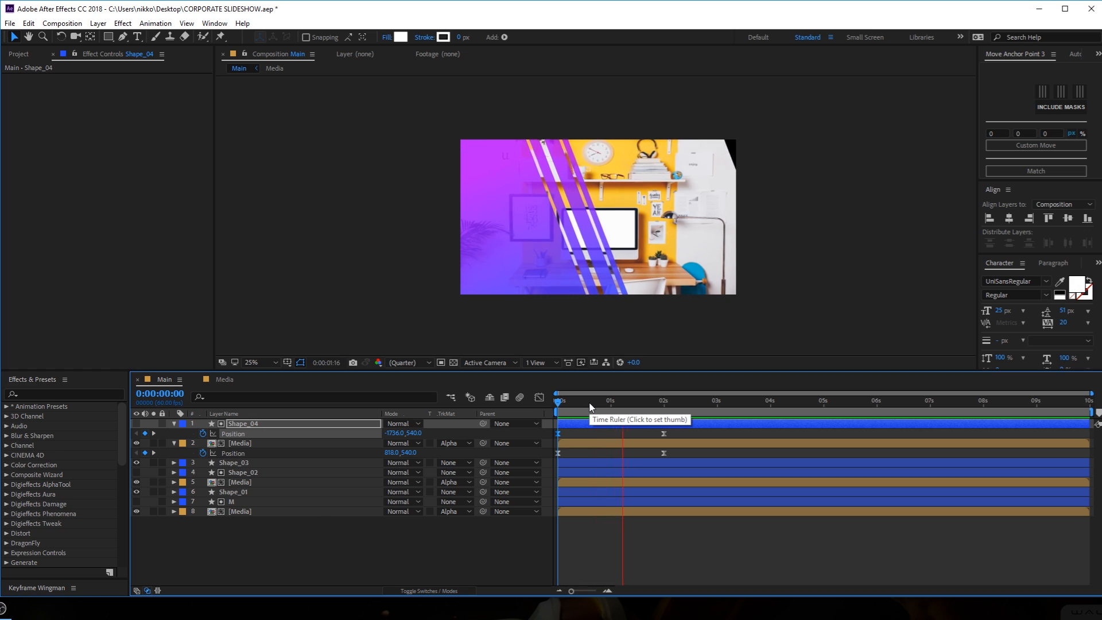
key("space")
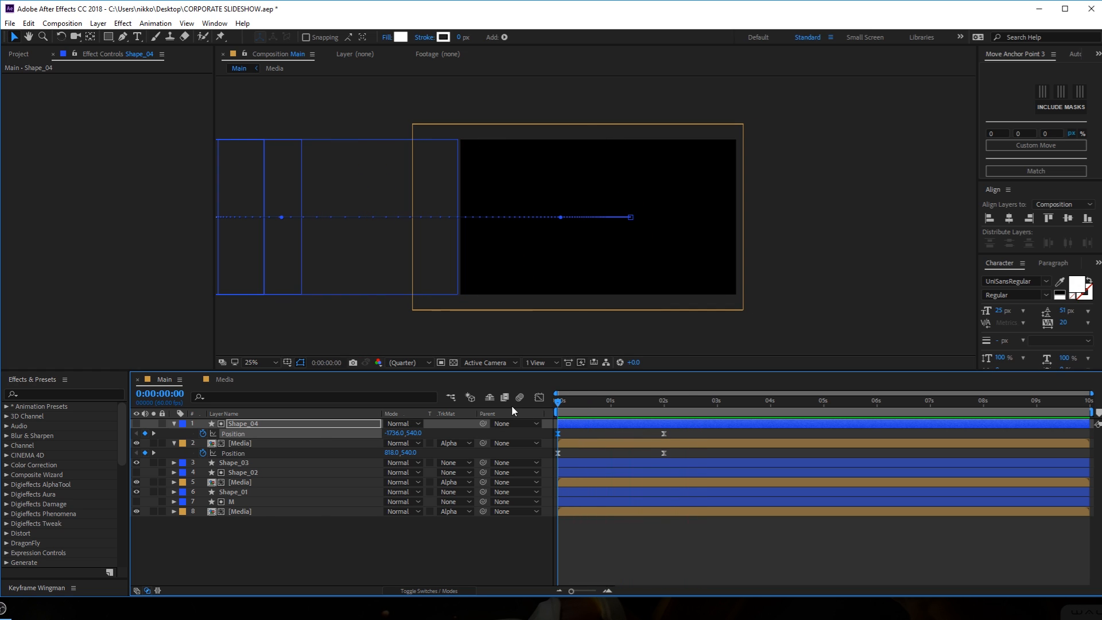
Set Shape_03's position keyframe at 0:00:00:00 to -1556, 540 and preview the animation.
left_click(297, 554)
left_click(230, 463)
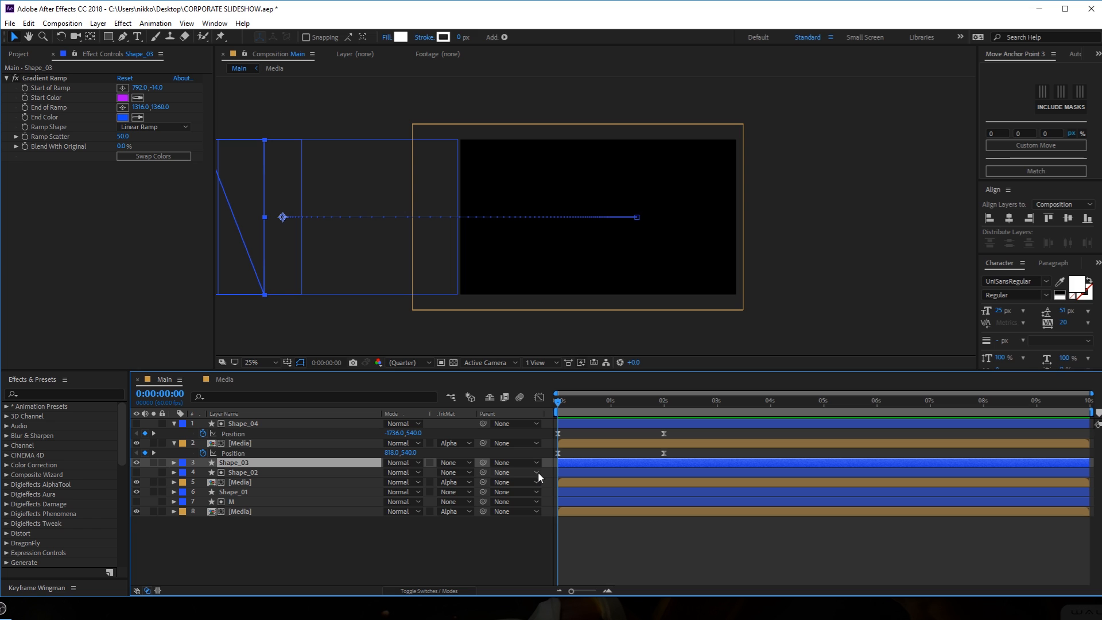
key("p")
left_click_drag(391, 474, 209, 476)
key("space")
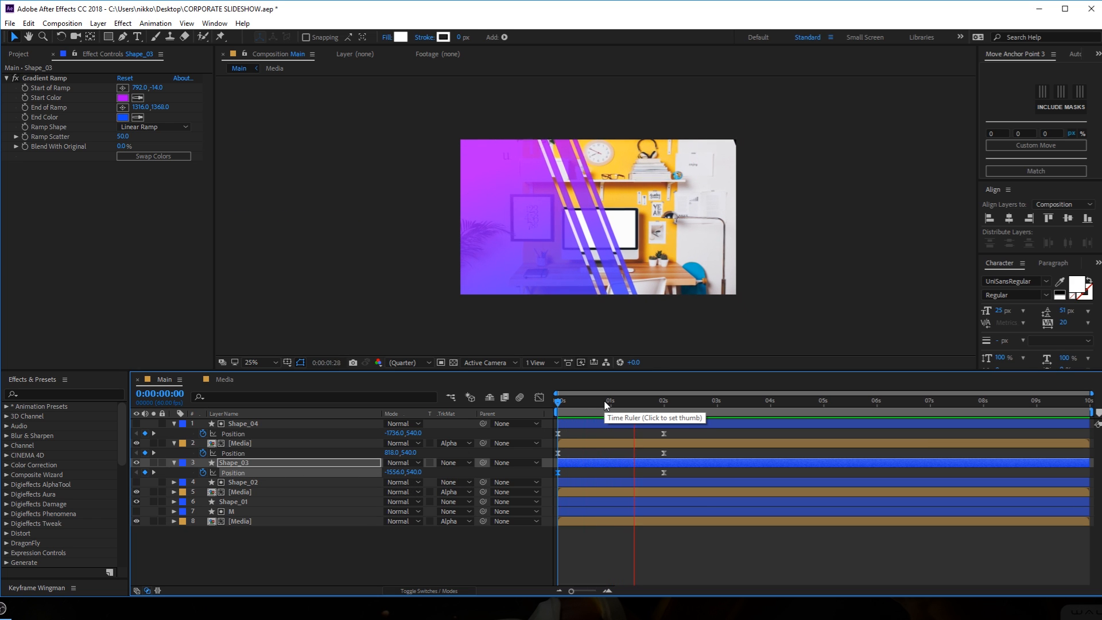
Park the playhead at 0:00:02:21 and collapse the properties of all layers.
left_click_drag(567, 398, 682, 402)
left_click(267, 543)
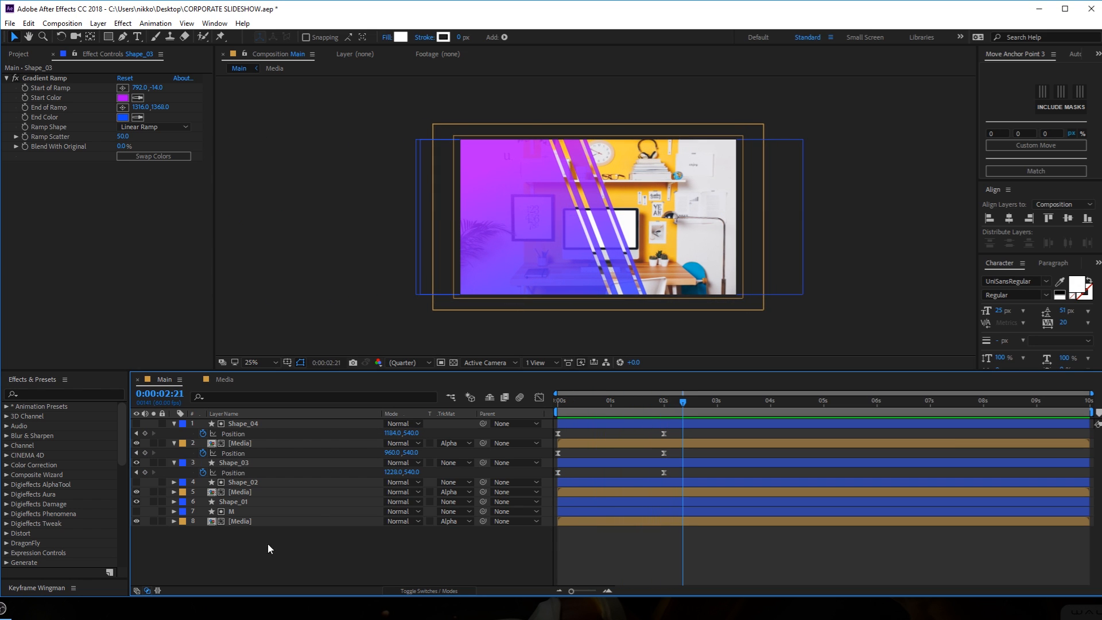
key("ctrl+a")
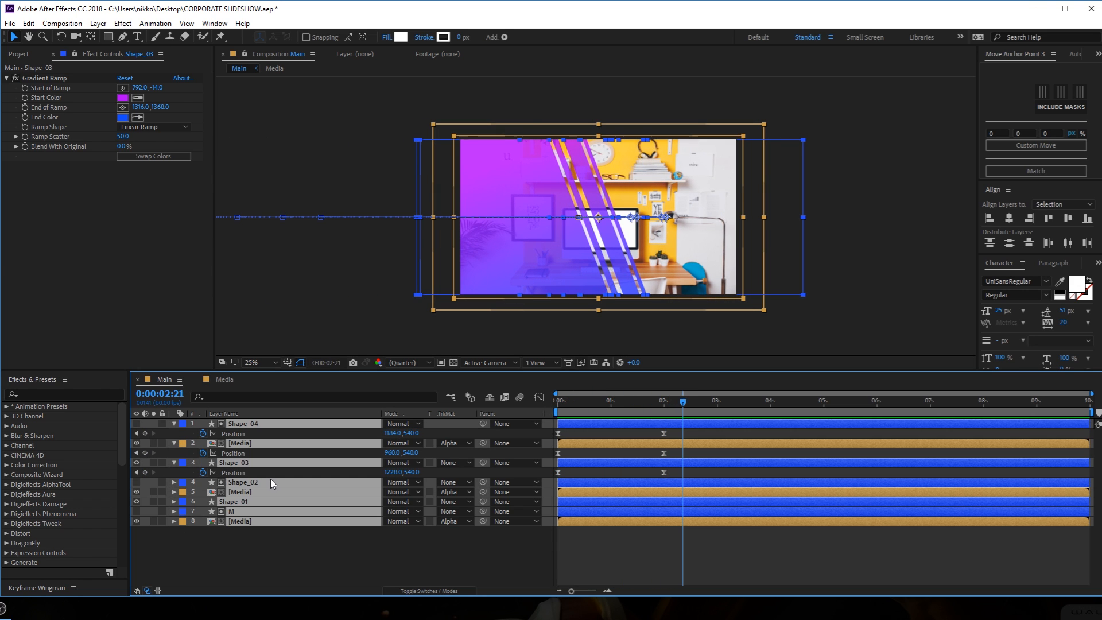
key("u")
left_click(277, 528)
Add a text layer reading CORPORATE over the wide gradient panel.
key(".")
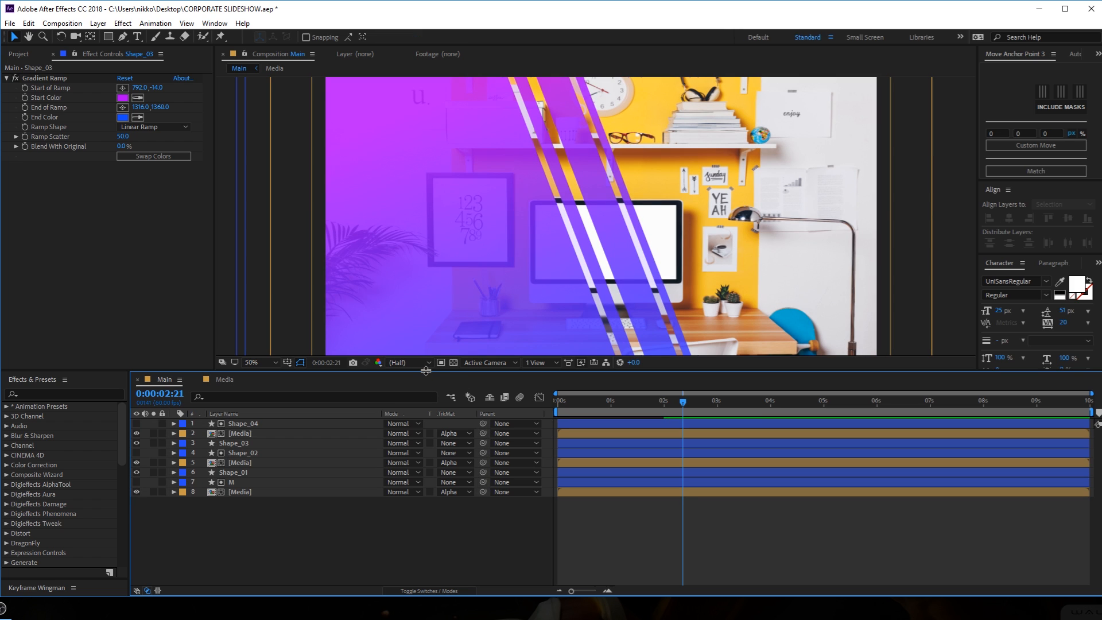
left_click_drag(425, 371, 425, 427)
key("h")
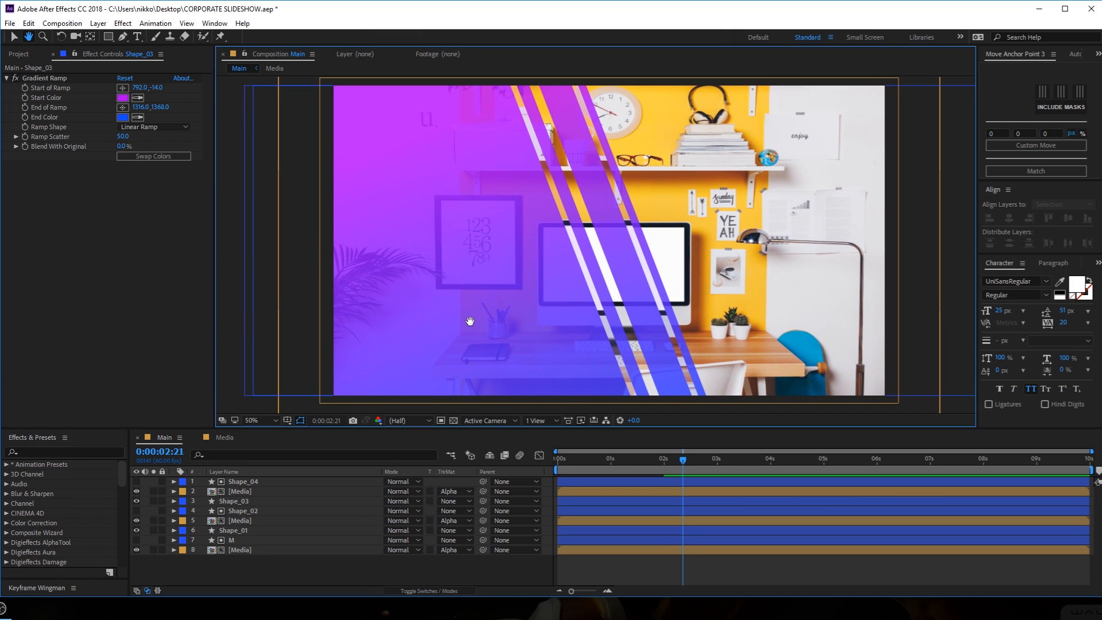
left_click_drag(470, 322, 467, 324)
key("v")
left_click(579, 560)
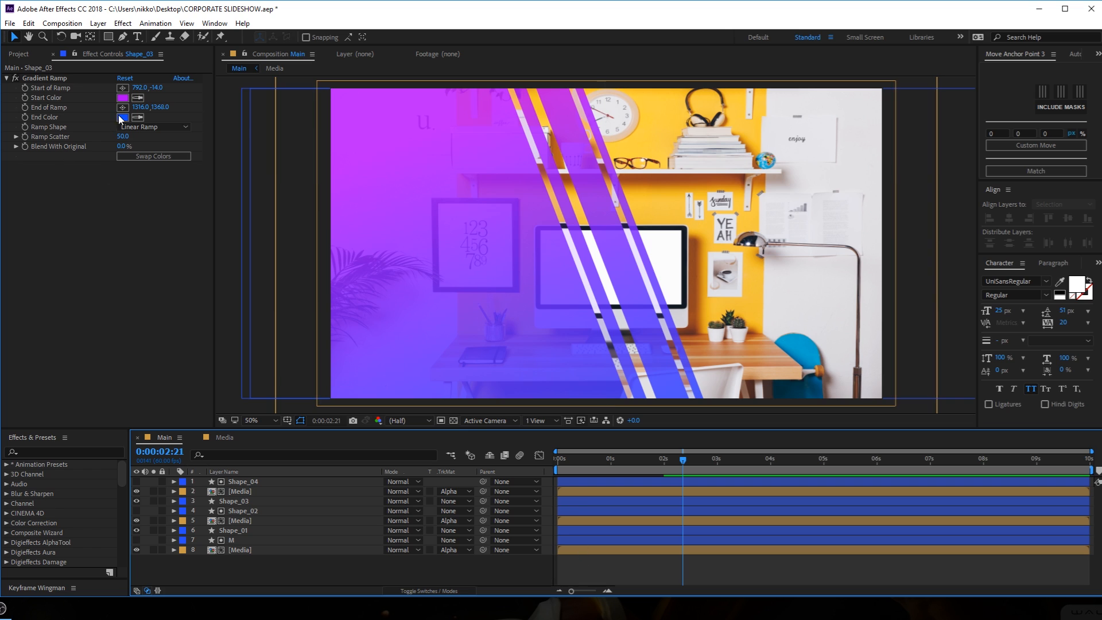
left_click(137, 38)
left_click(434, 248)
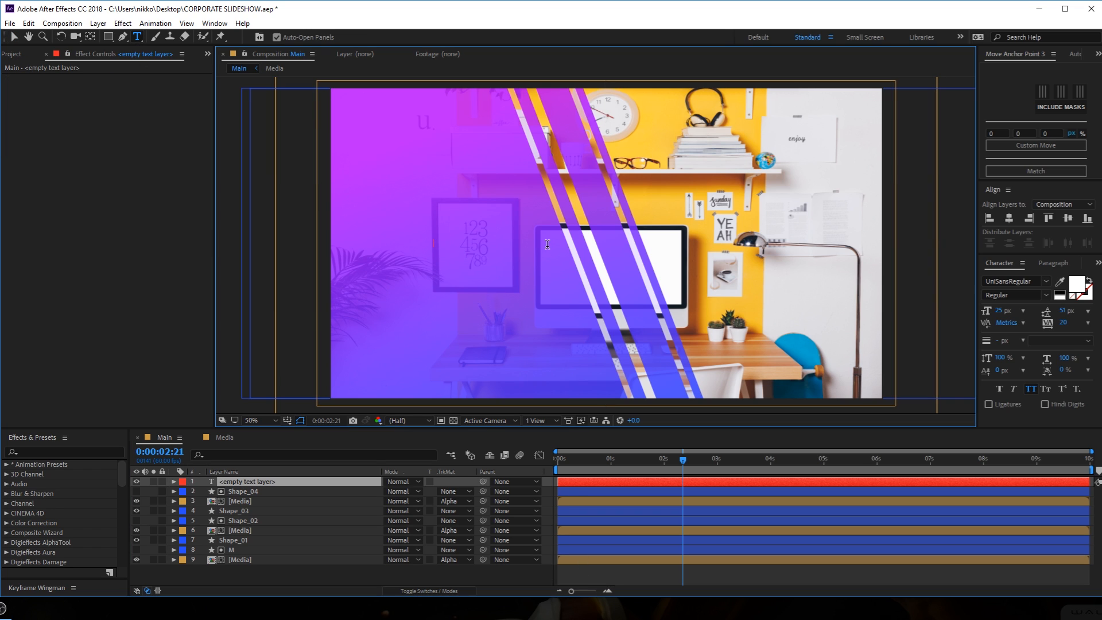
type("CORPO")
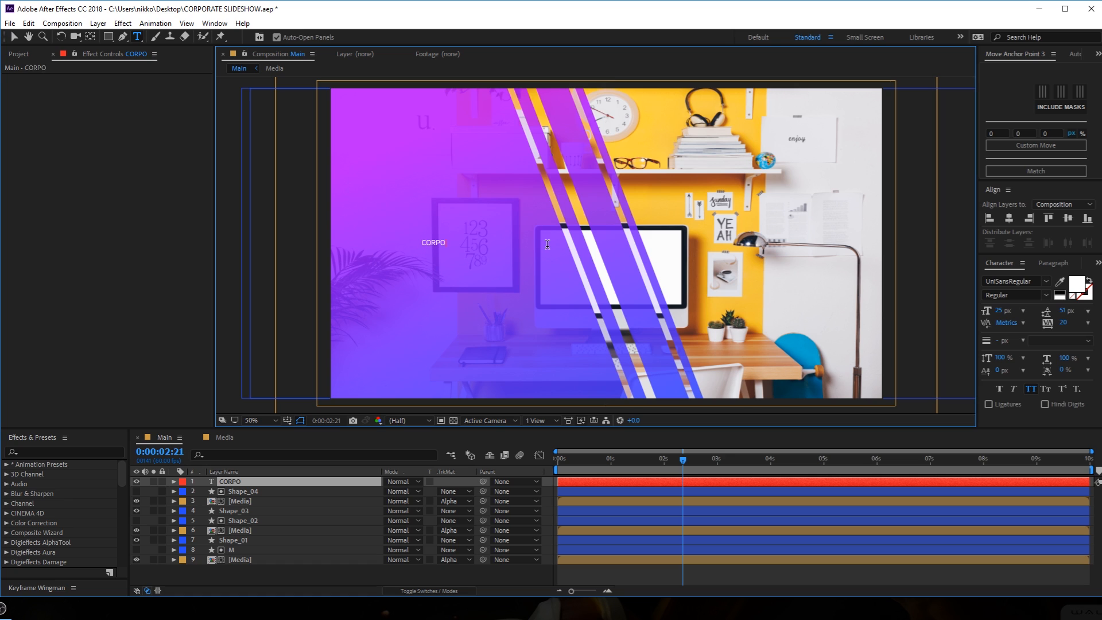
type("RATE")
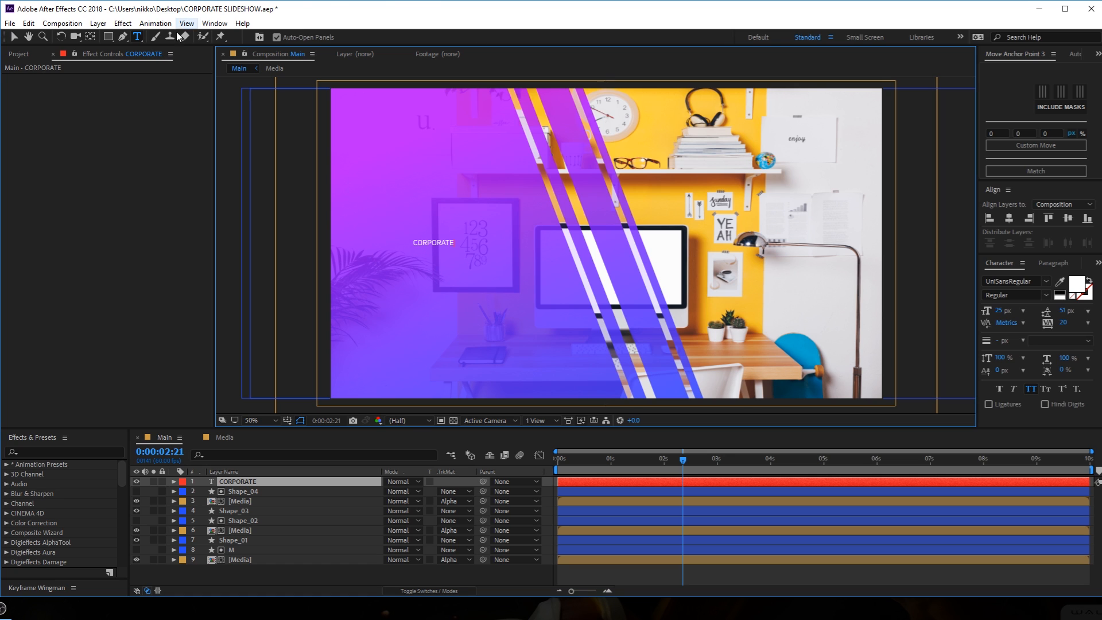
left_click(14, 37)
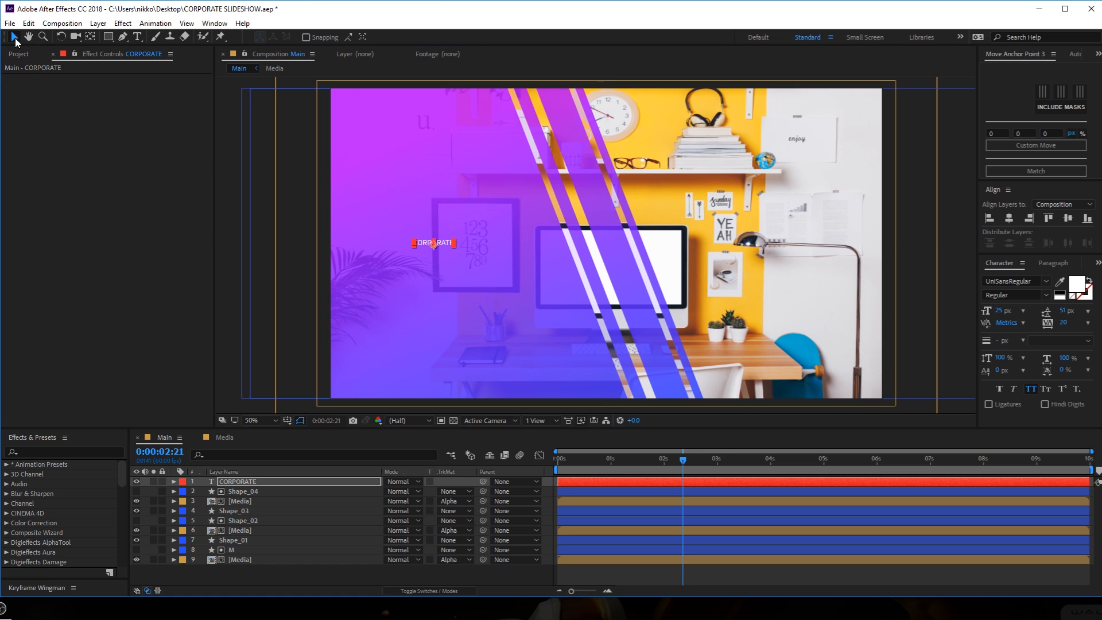
Set the CORPORATE text to UniSansSemiBold at 117 px and move it slightly lower and to the right on the gradient panel.
left_click(1045, 295)
left_click(1045, 281)
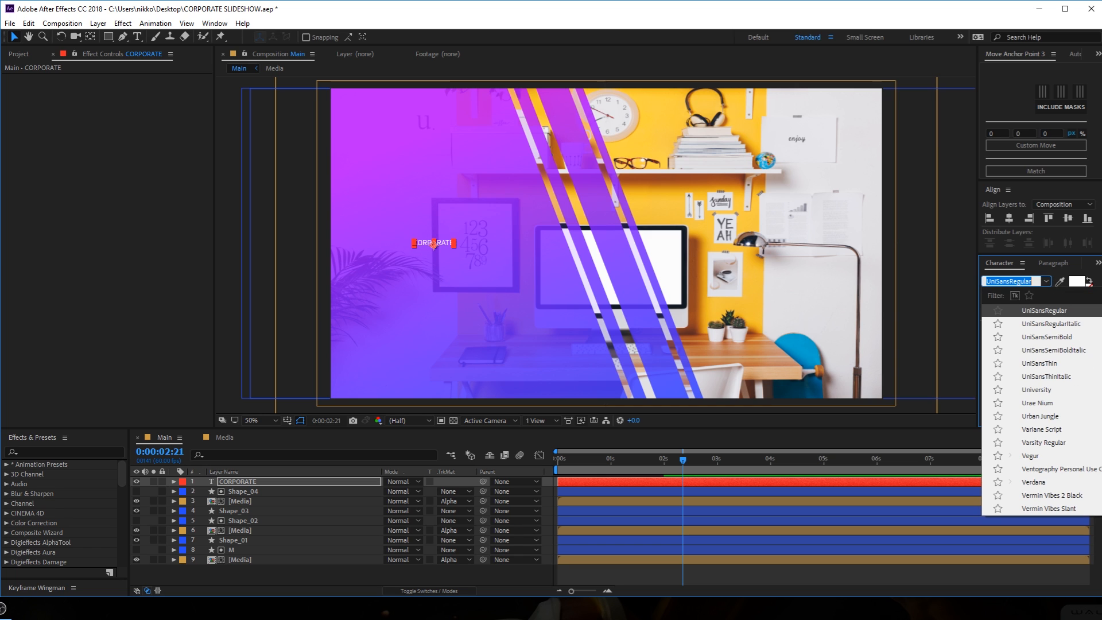
left_click(1062, 337)
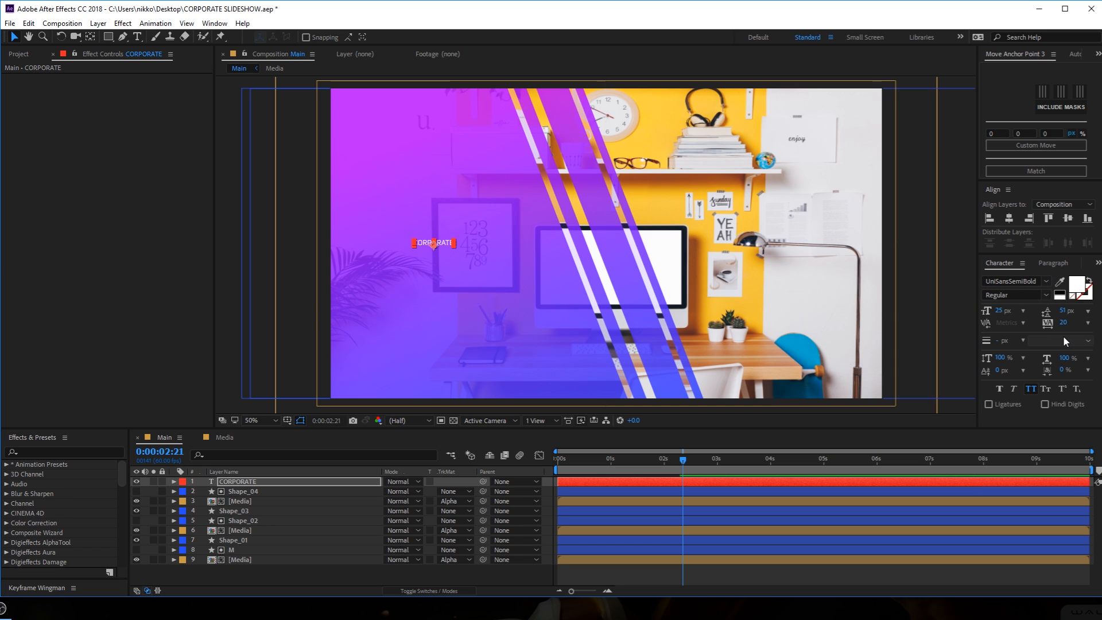
left_click_drag(999, 310, 1038, 312)
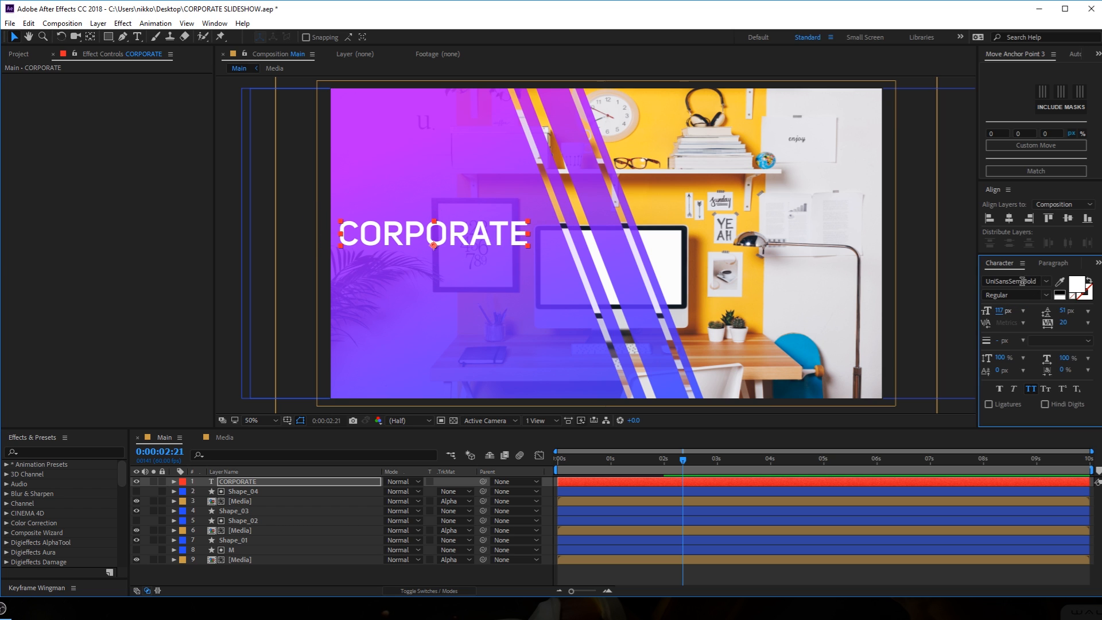
left_click_drag(463, 241, 487, 279)
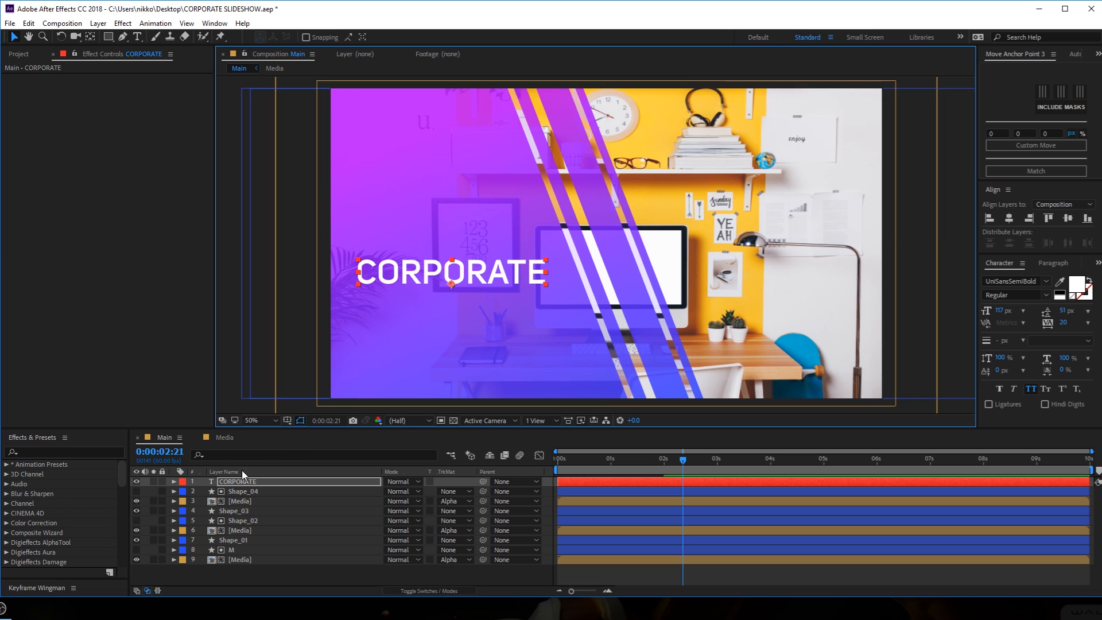
Duplicate the CORPORATE text layer, place the copy directly beneath it and change its text to PROMO.
left_click(242, 484)
key("ctrl+d")
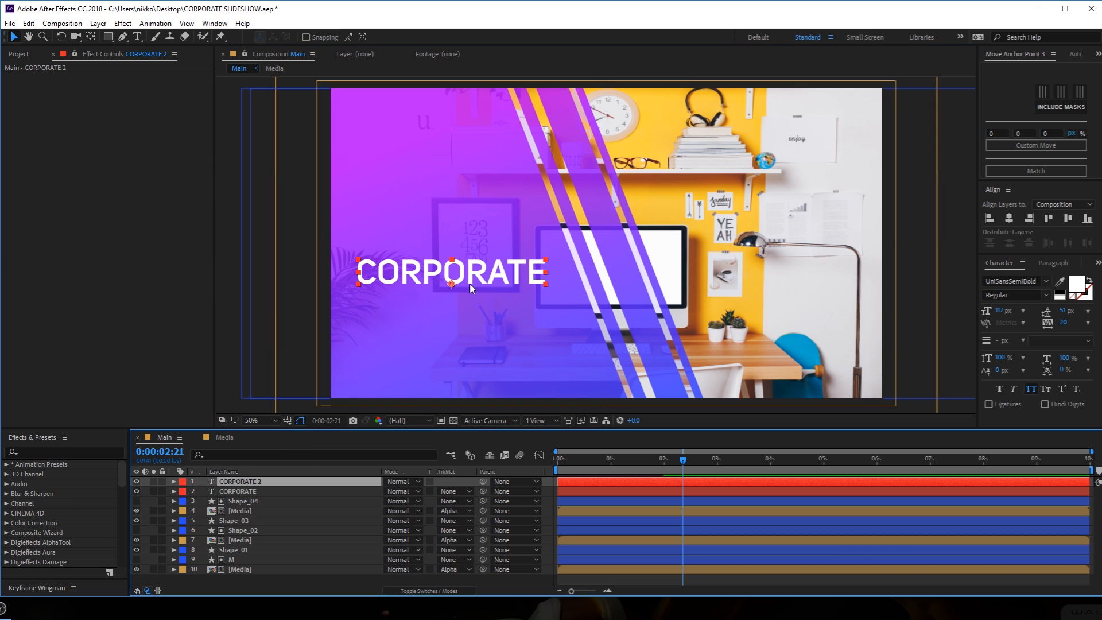
left_click_drag(471, 281, 466, 310)
key("Return")
double_click(243, 484)
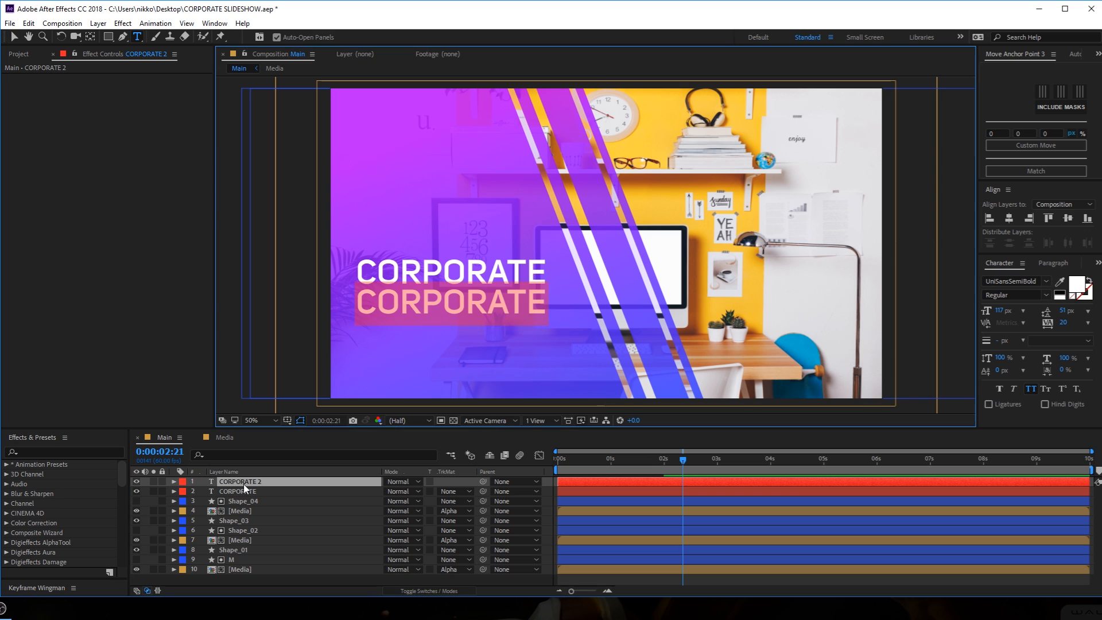
type("PROMO")
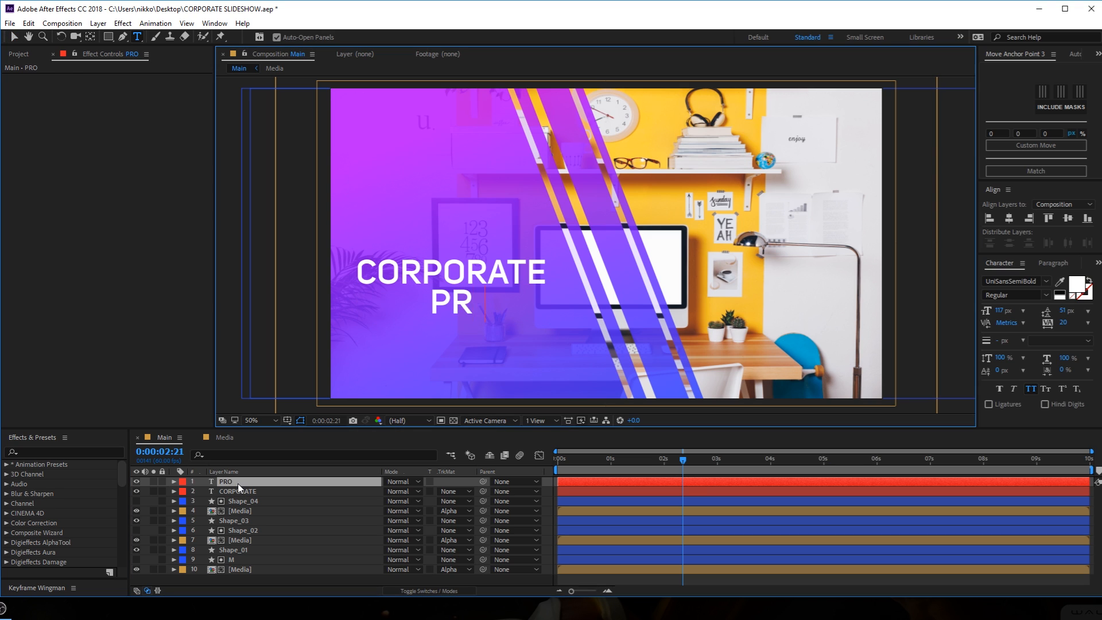
left_click(13, 39)
Change the font of the PROMO text to UniSansHeavy.
left_click(1044, 281)
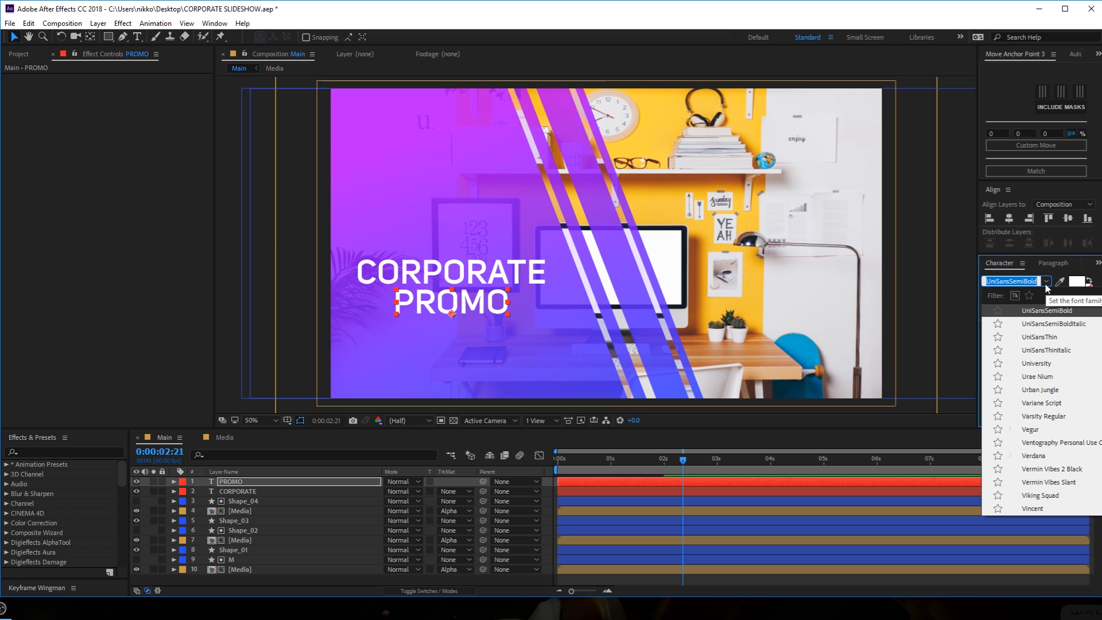
scroll(1082, 330, "up", 2)
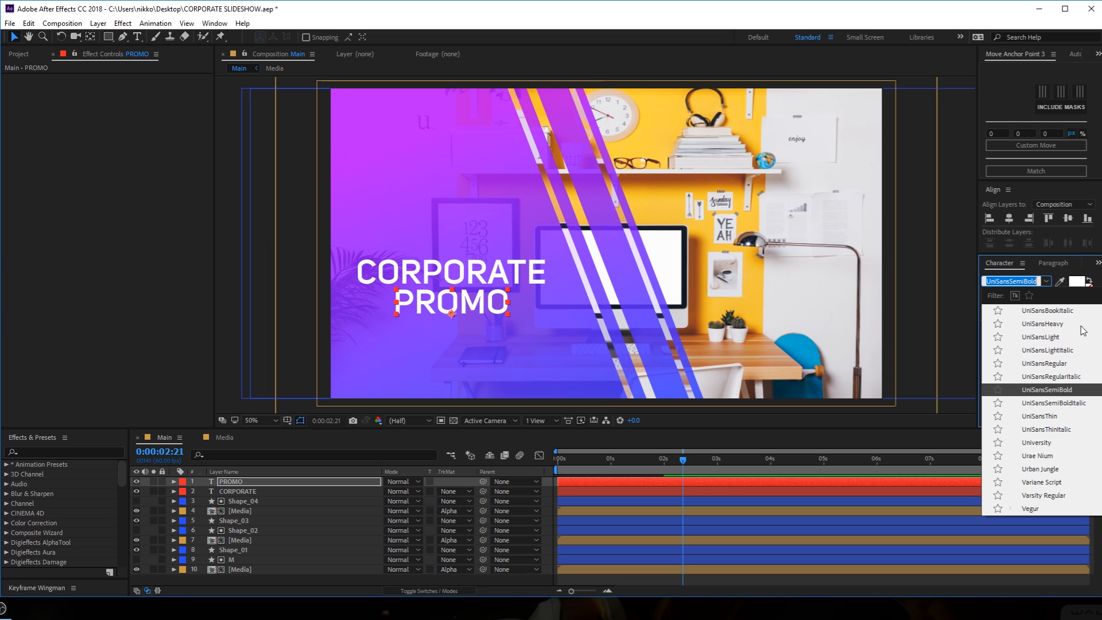
scroll(1082, 330, "up", 1)
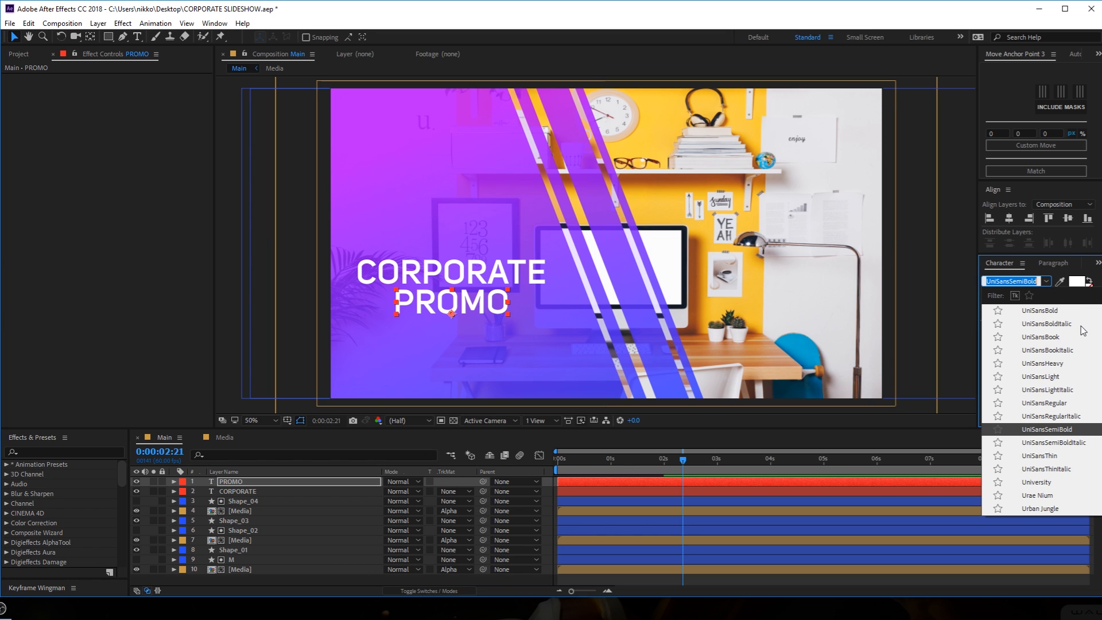
left_click(1043, 364)
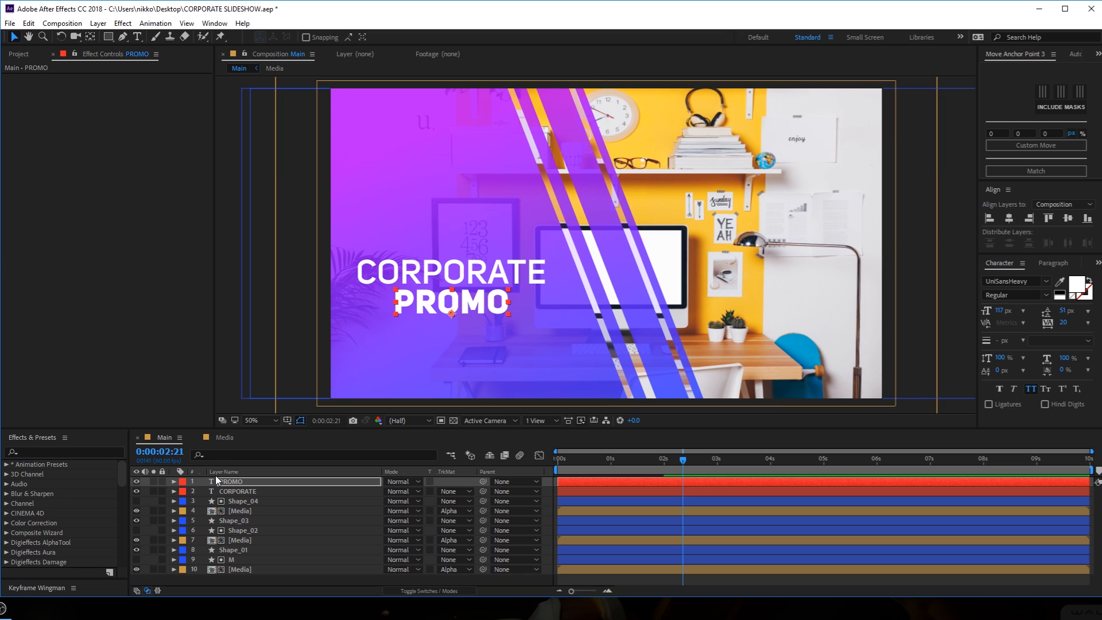
Change the font of the CORPORATE text to UniSansHeavy.
left_click(237, 491)
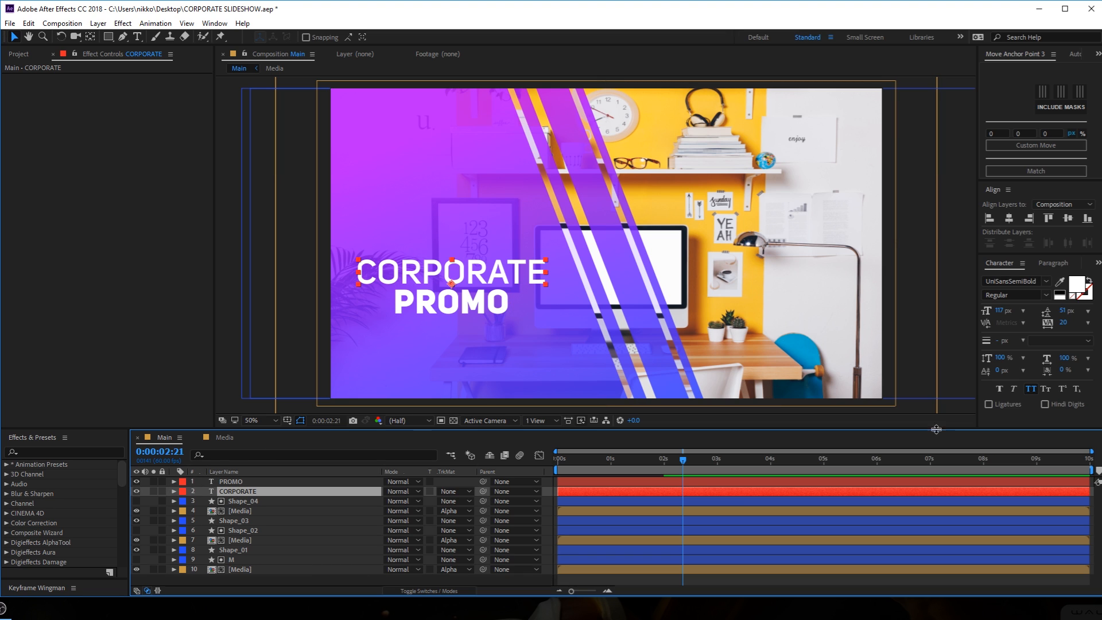
left_click(1046, 281)
scroll(1050, 336, "up", 2)
left_click(1069, 324)
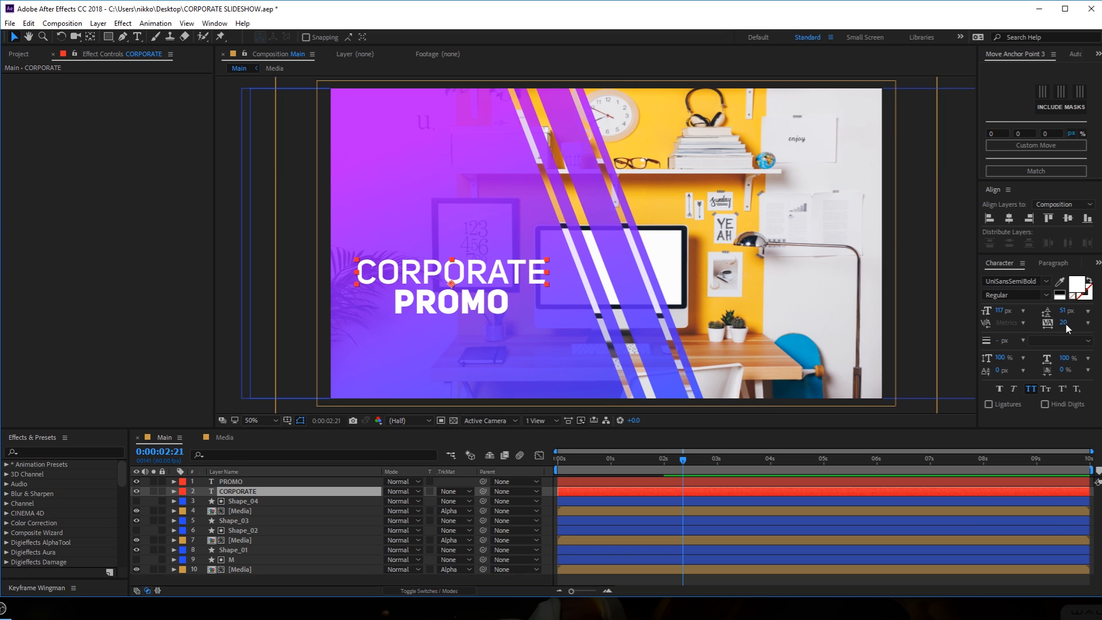
Align the left edge of PROMO with the start of CORPORATE and scrub the playhead to 0:00:03:33.
left_click(233, 481)
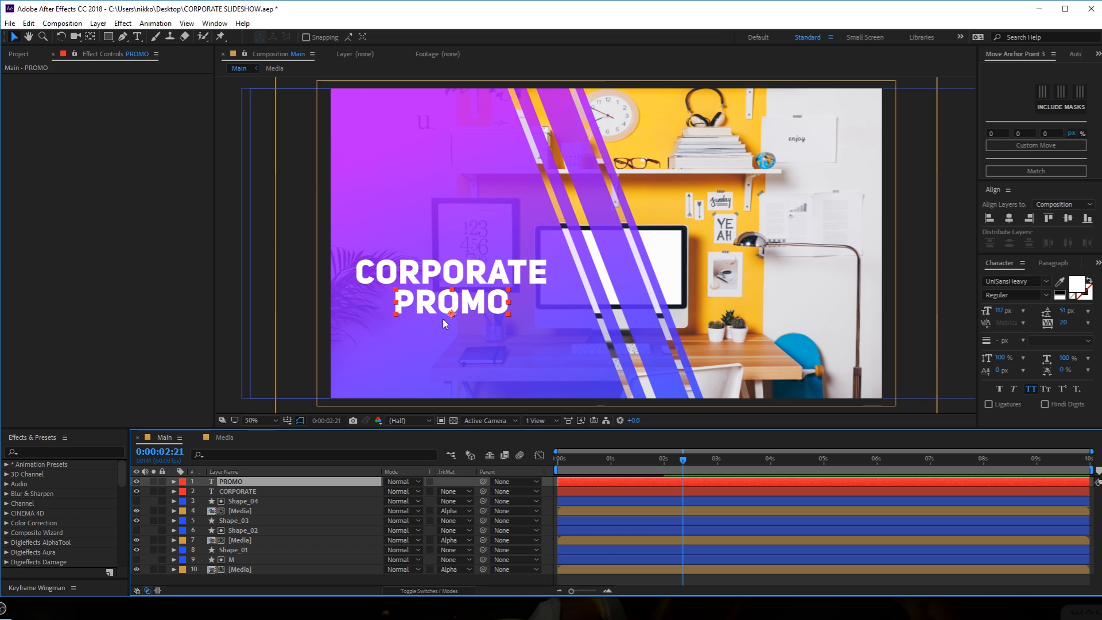
left_click_drag(479, 309, 439, 310)
left_click(629, 459)
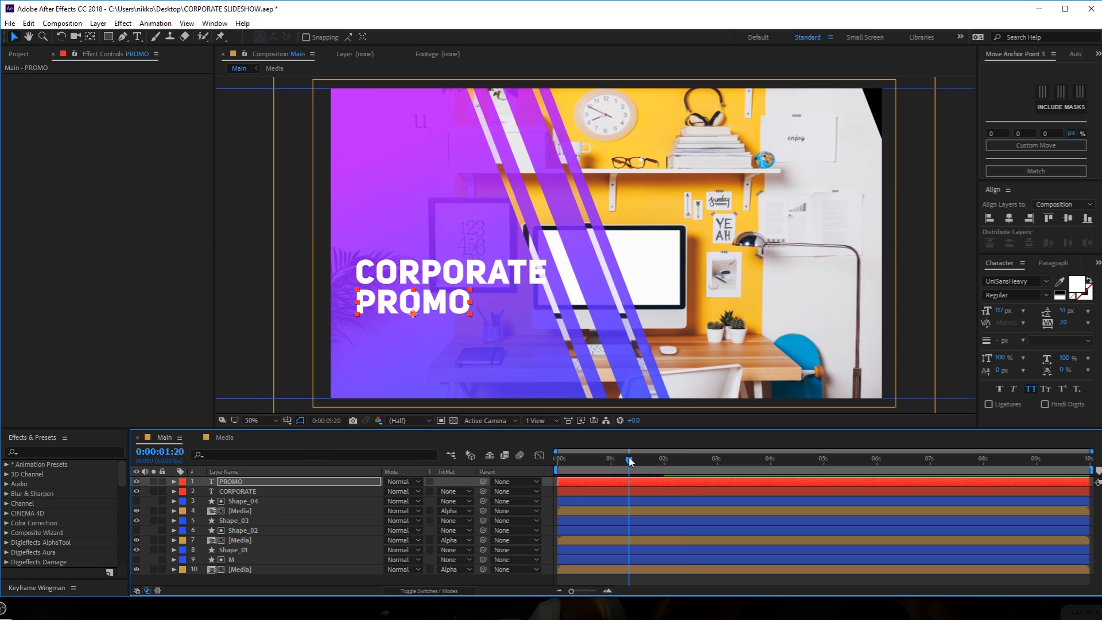
left_click_drag(630, 459, 746, 465)
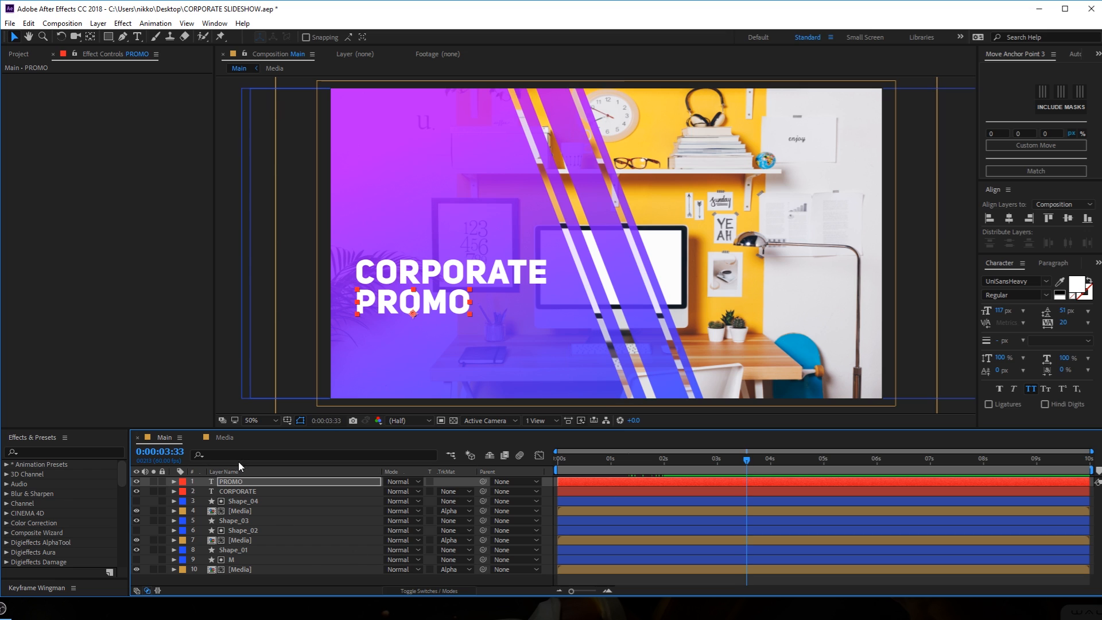
Duplicate the PROMO text layer, place the copy directly beneath it and change its text to SLIDESHOW.
left_click_drag(209, 429, 221, 373)
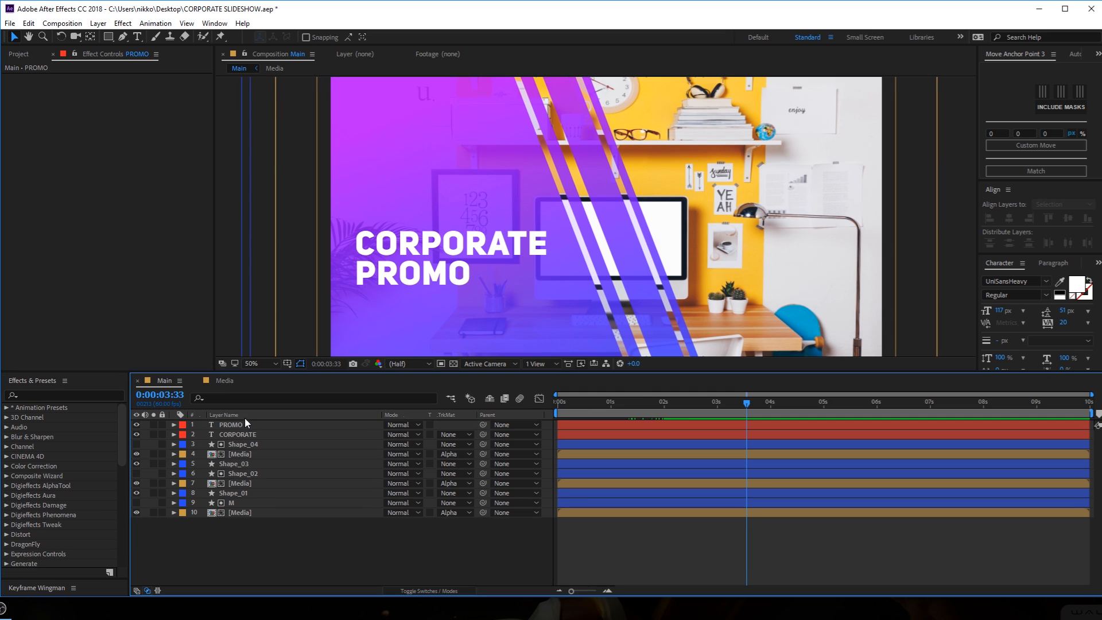
left_click(237, 424)
key("ctrl+d")
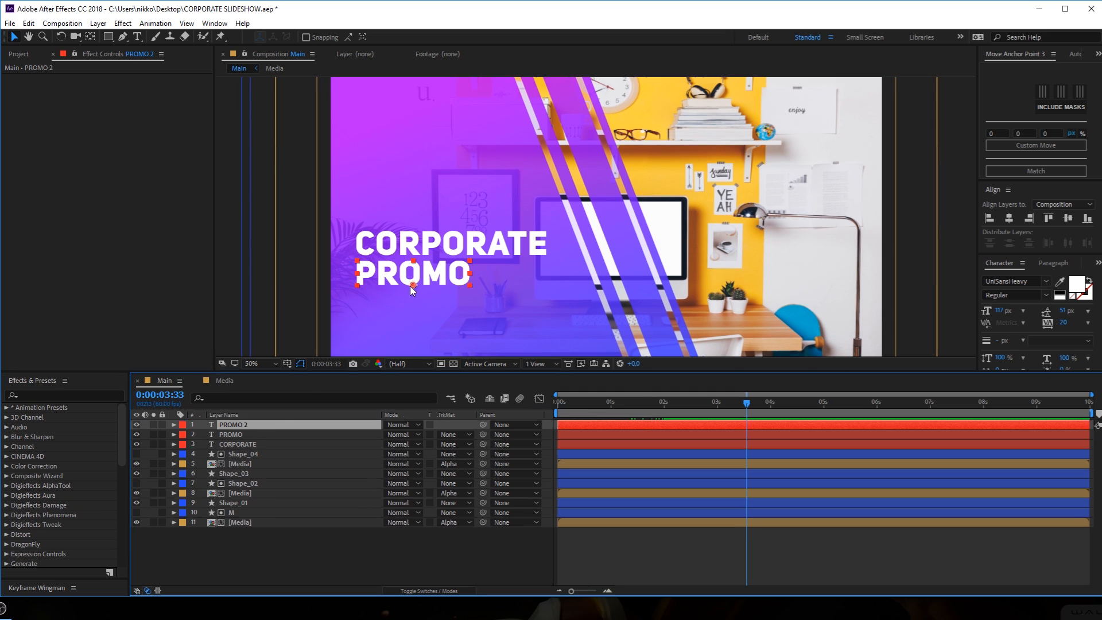
left_click_drag(412, 290, 412, 320)
key("Return")
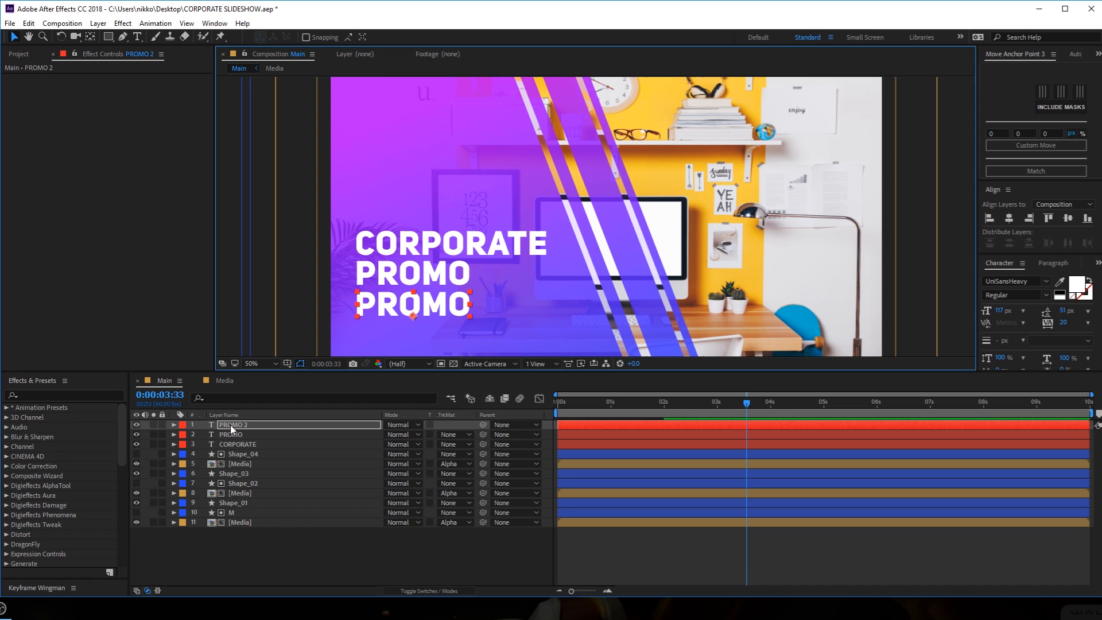
double_click(230, 425)
type("SLIDESHOW")
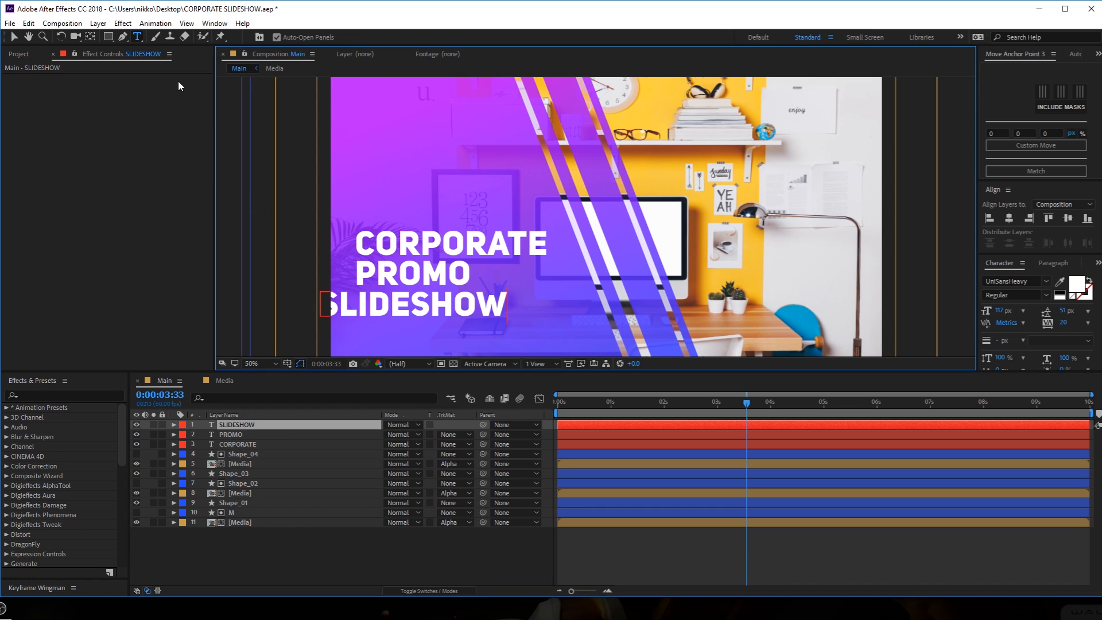
left_click(14, 38)
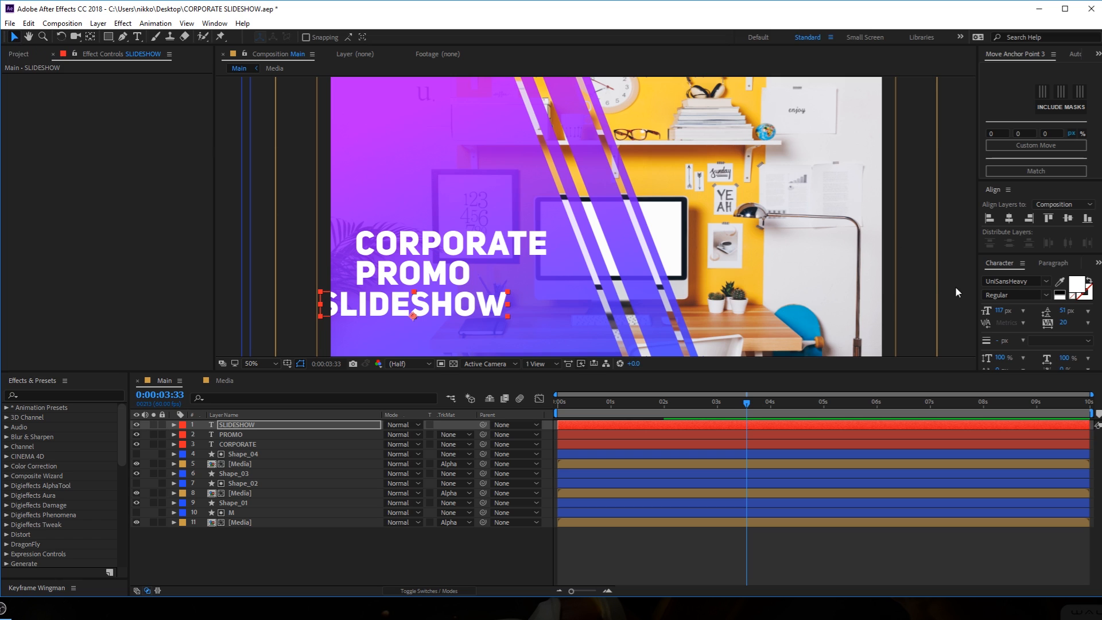
Change the font of the SLIDESHOW text to UniSansSemiBold and line up its left edge with the words above.
left_click(1047, 282)
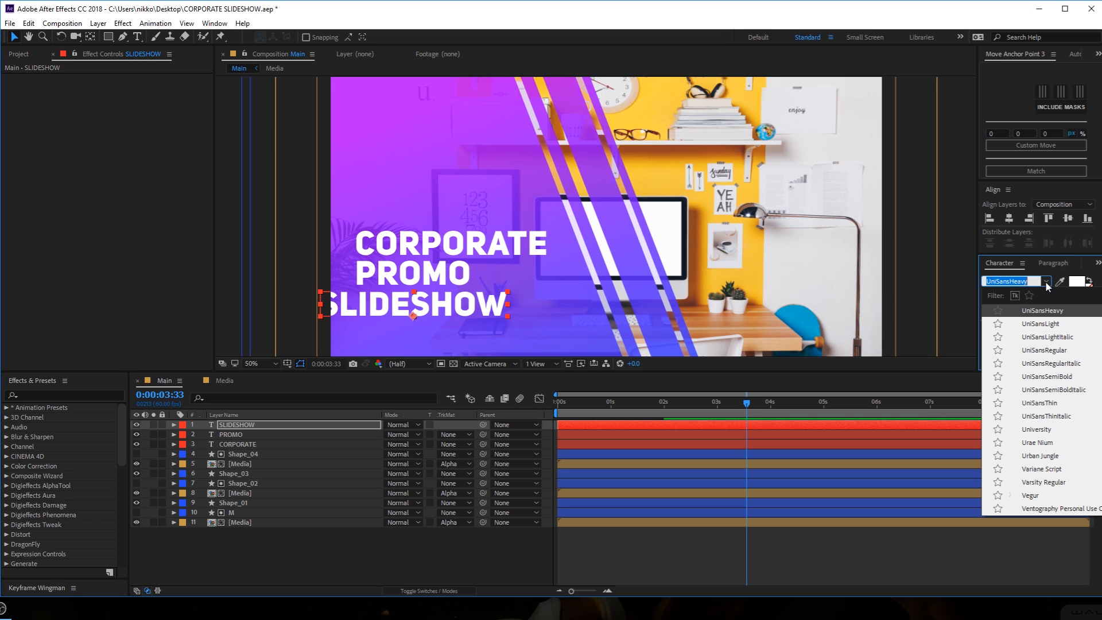
left_click(1065, 377)
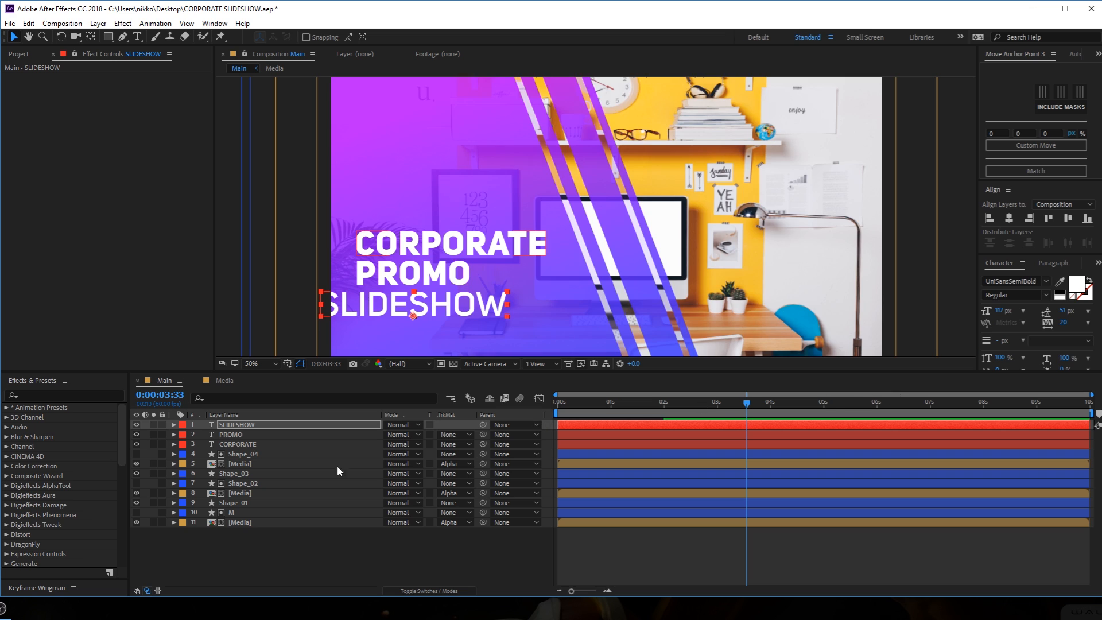
left_click(293, 558)
left_click(237, 424)
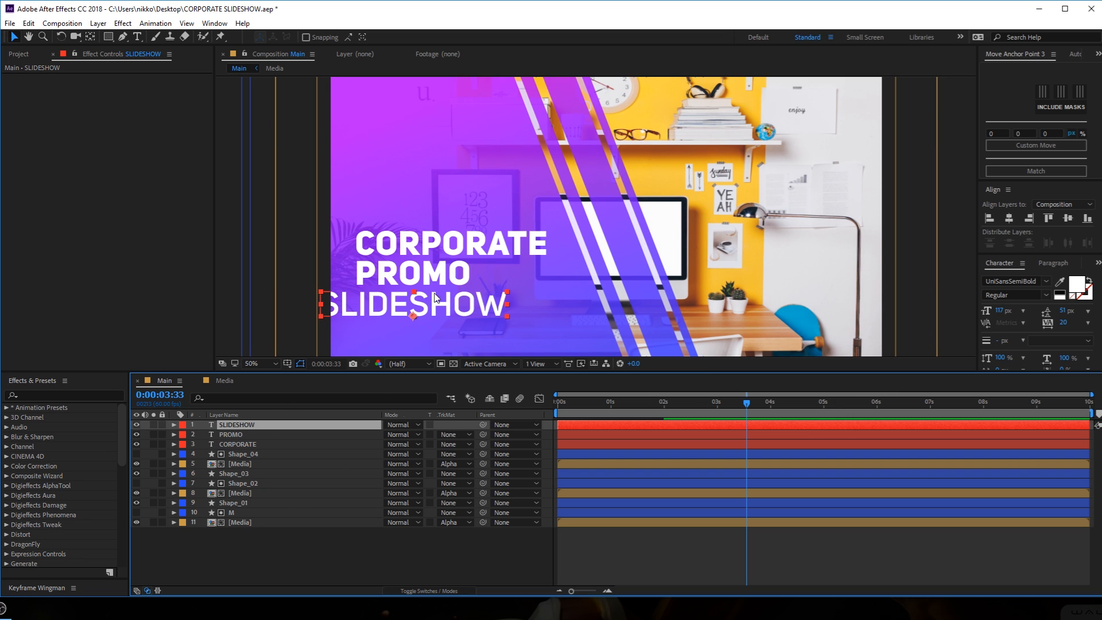
left_click_drag(346, 317, 380, 318)
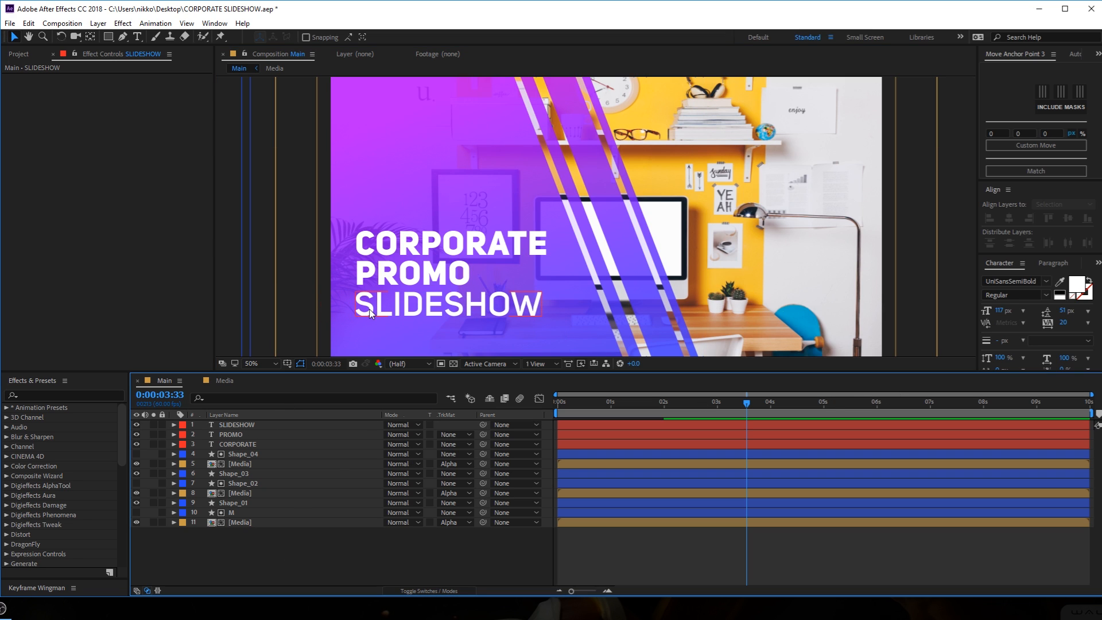
Show the rulers and place a vertical guide at the left edge of the CORPORATE text.
left_click(309, 239)
key("ctrl+r")
left_click_drag(234, 235, 359, 244)
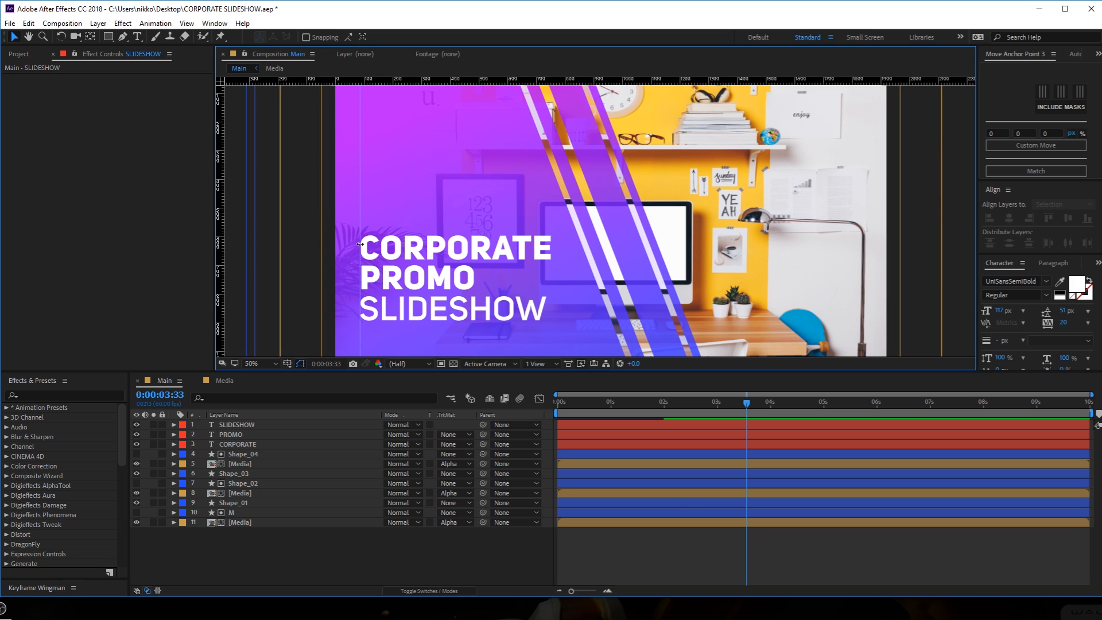
scroll(344, 259, "up", 1)
left_click_drag(344, 259, 521, 119)
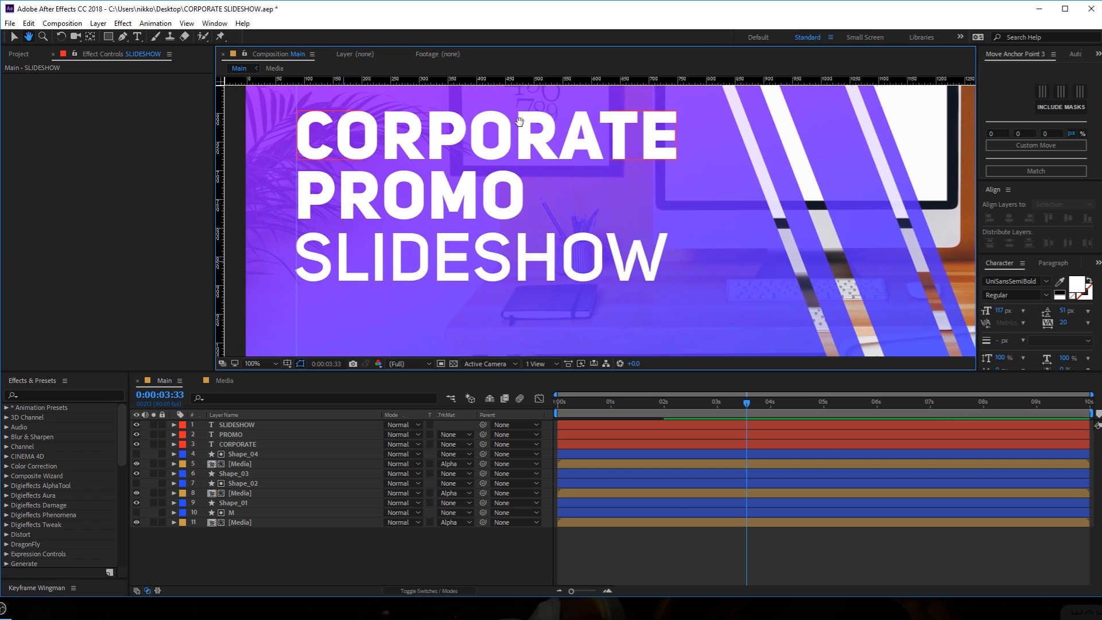
Nudge the SLIDESHOW text slightly right onto the vertical guide and hide the rulers.
left_click(357, 274)
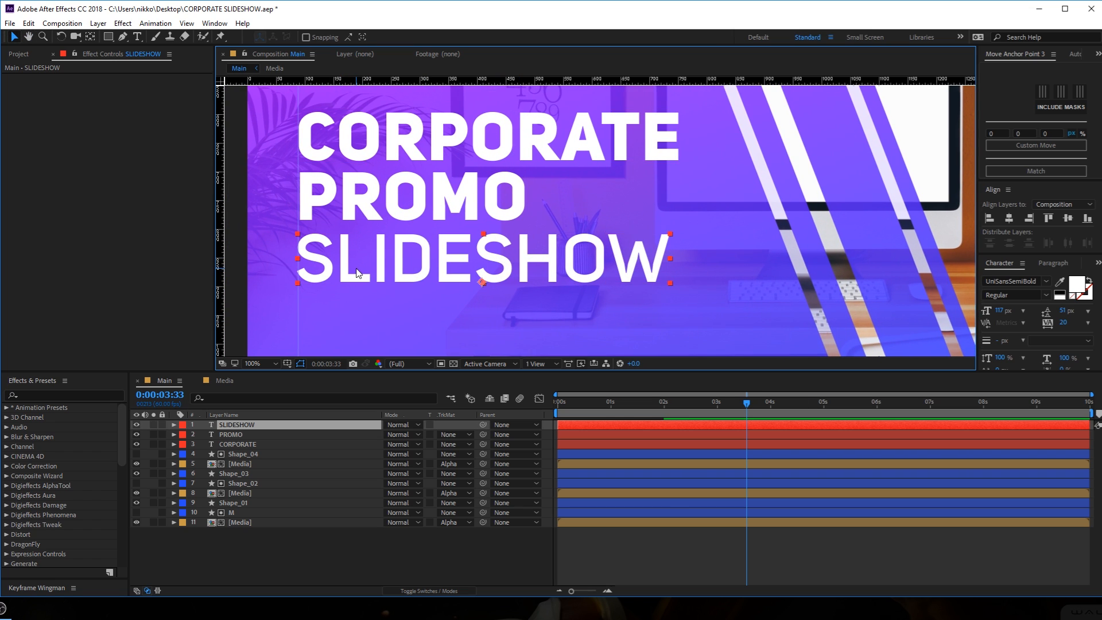
key("Right")
key("Right")
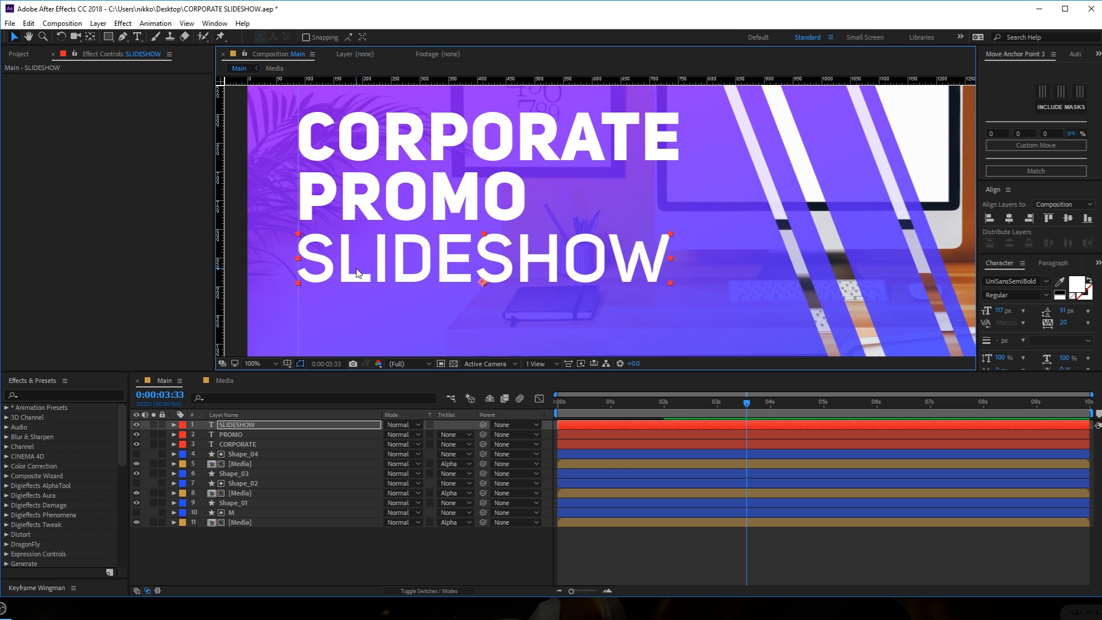
left_click(282, 549)
key("ctrl+r")
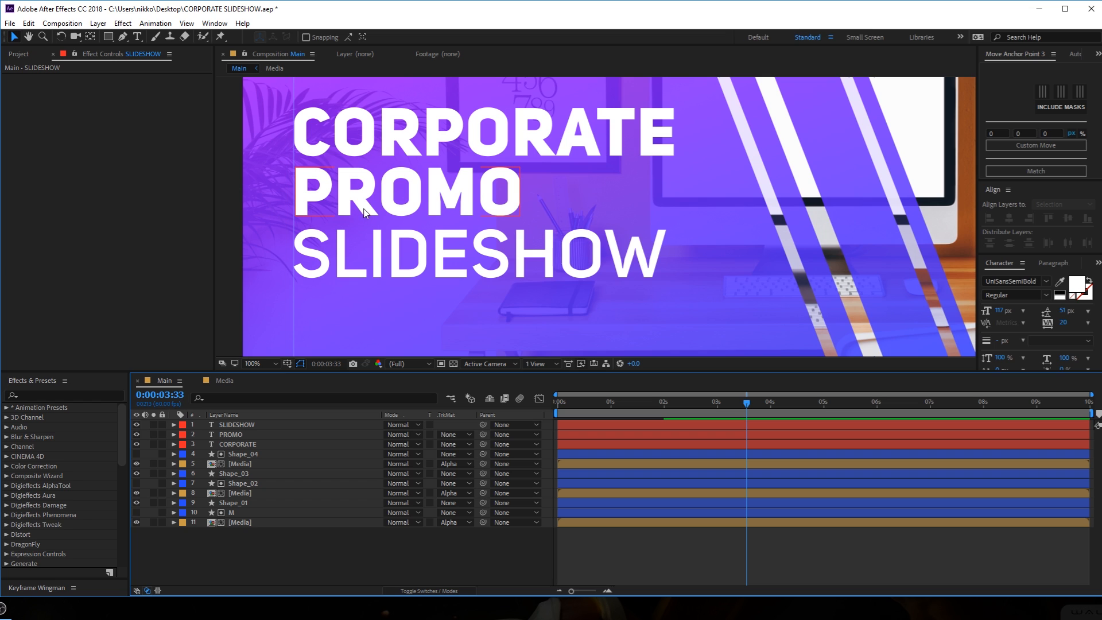
scroll(363, 212, "down", 2)
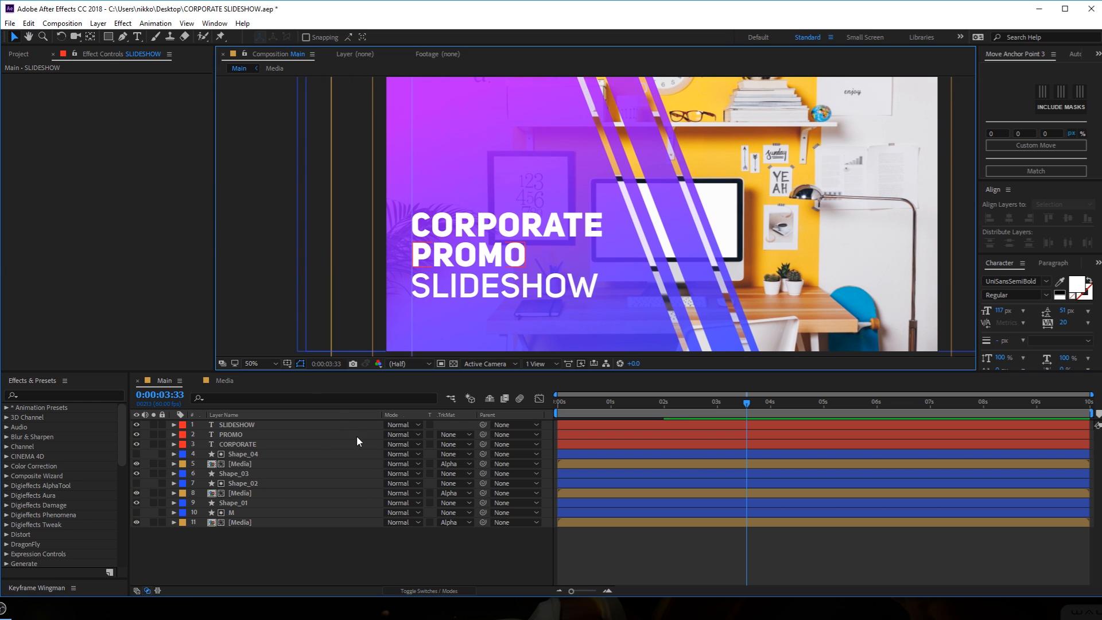
Set the font size of the SLIDESHOW text to 80 px.
left_click(239, 425)
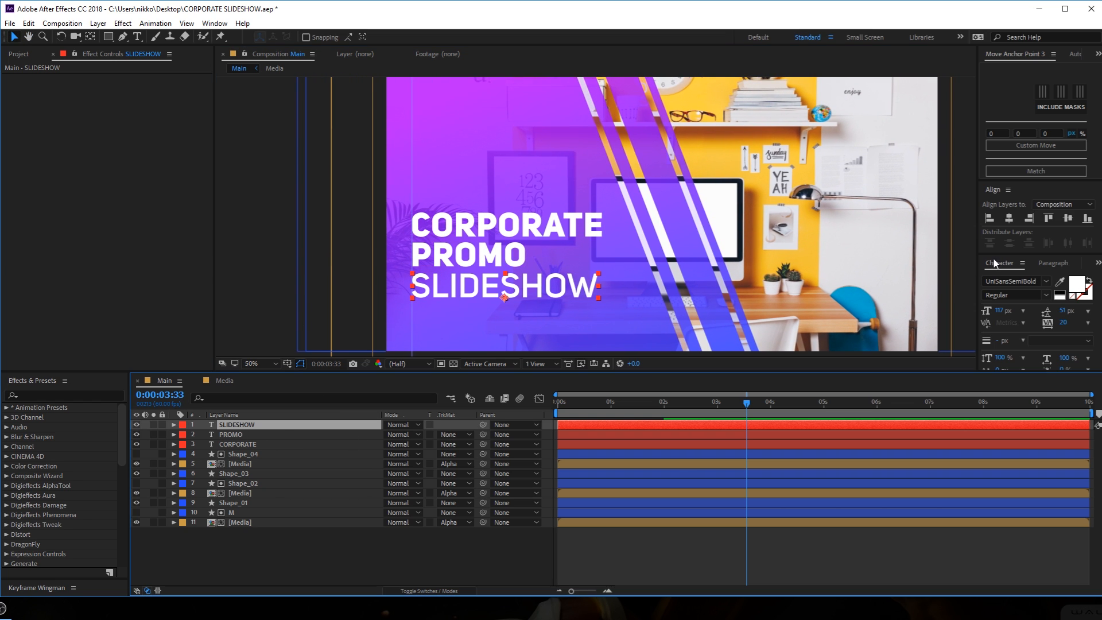
left_click(1001, 311)
type("100")
key("Return")
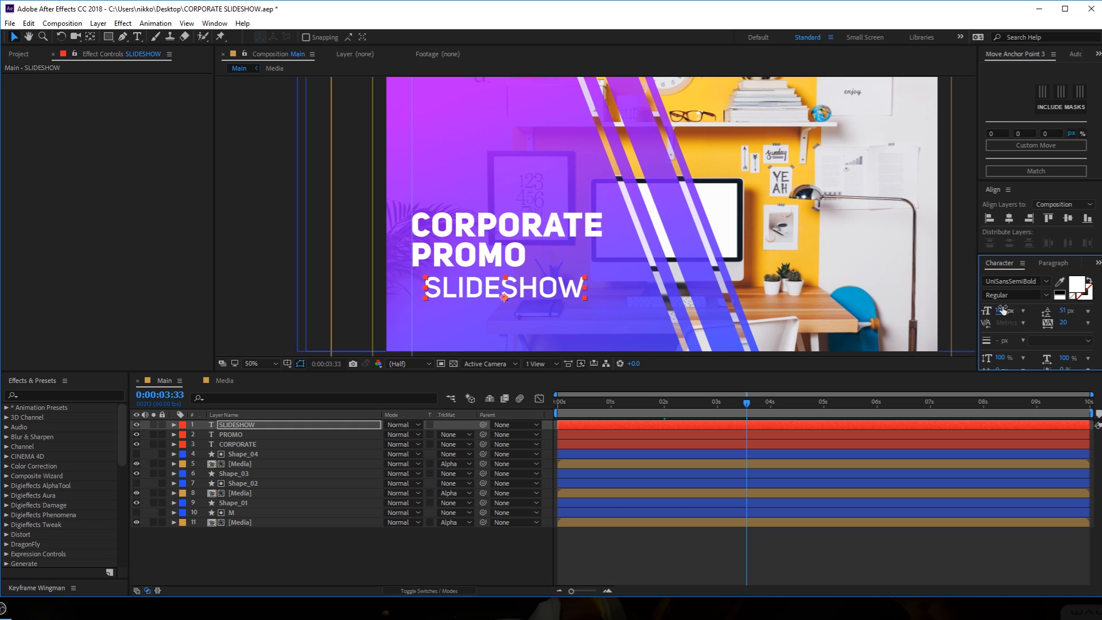
left_click(999, 317)
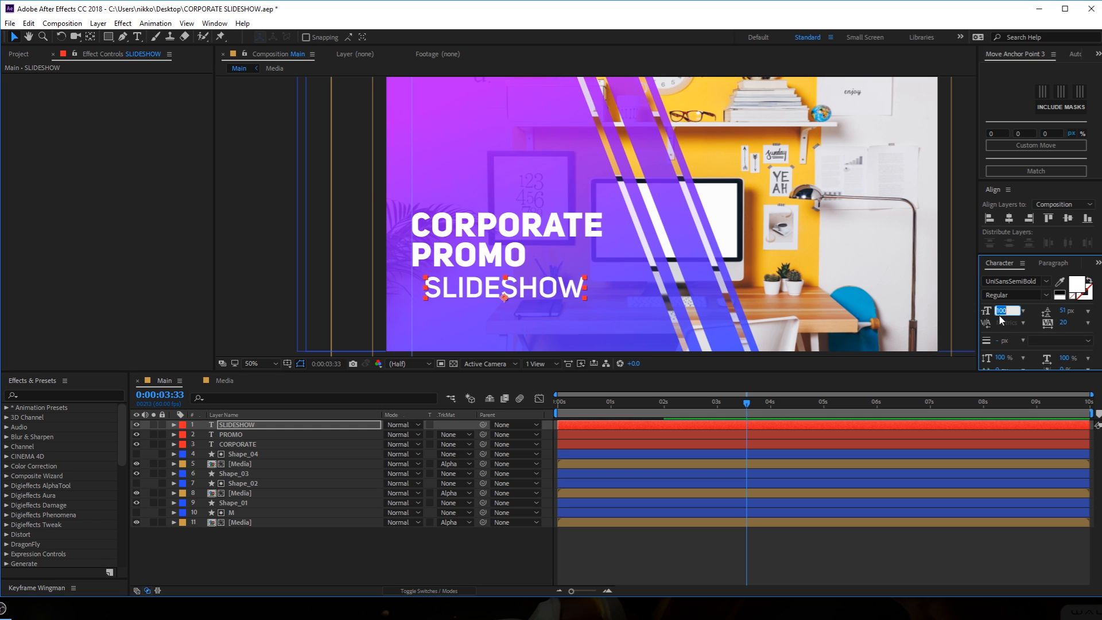
type("80")
key("Return")
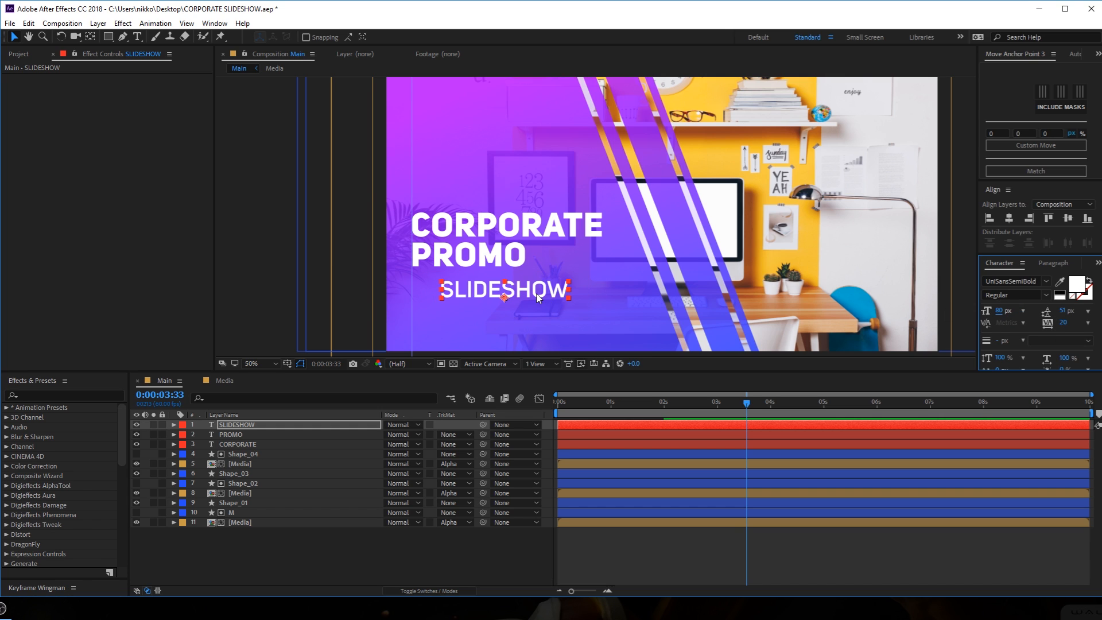
Move the resized SLIDESHOW text left so that its first letter starts at the vertical guide.
left_click_drag(539, 296, 510, 297)
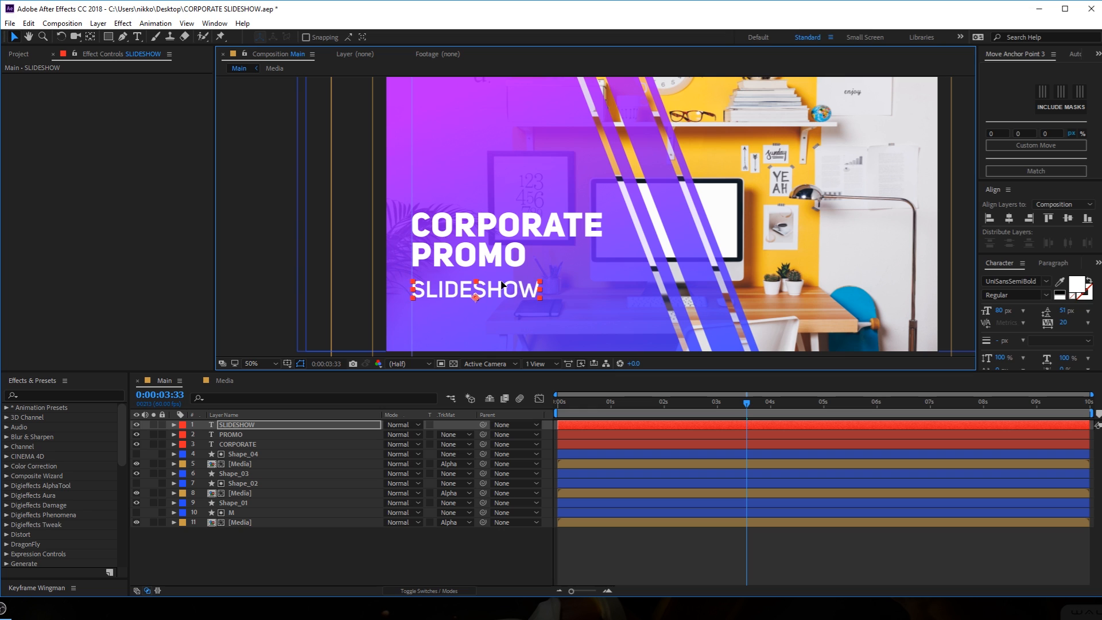
scroll(442, 309, "up", 3)
scroll(442, 310, "down", 1)
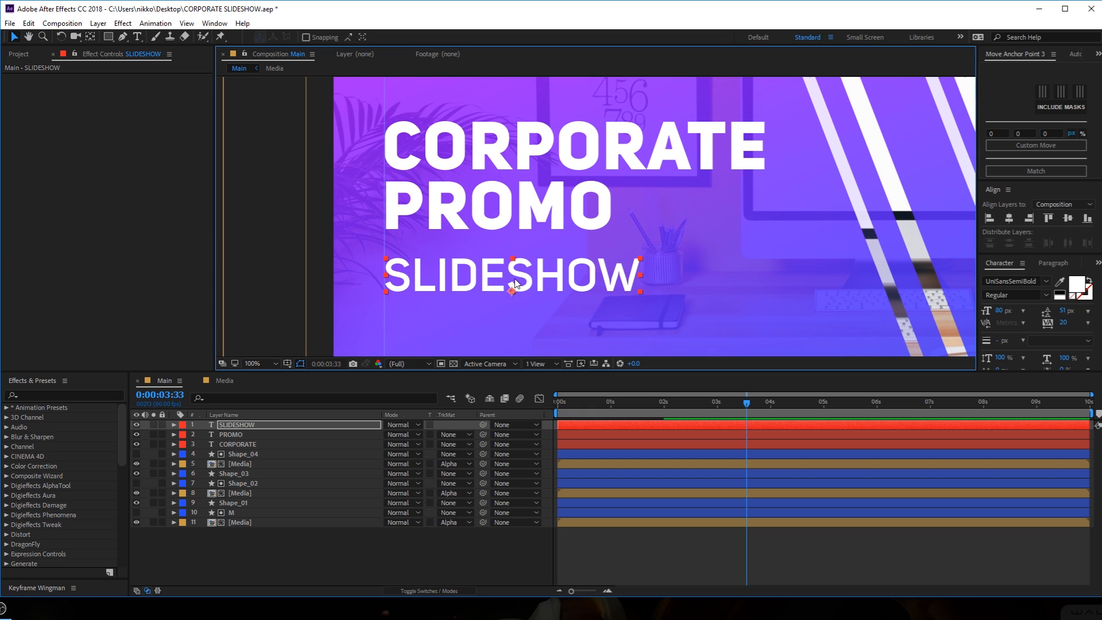
key("Left")
key("Left")
key("Left")
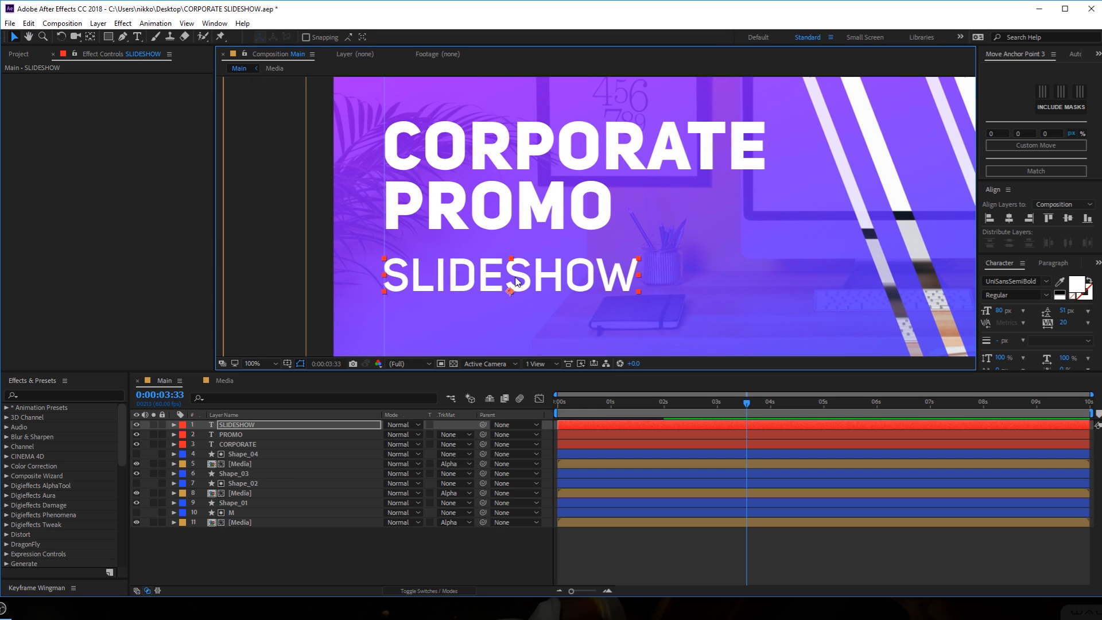
Nudge the SLIDESHOW text up until it sits close beneath PROMO.
key("Up")
key("Up")
key("shift+Up")
key("shift+Up")
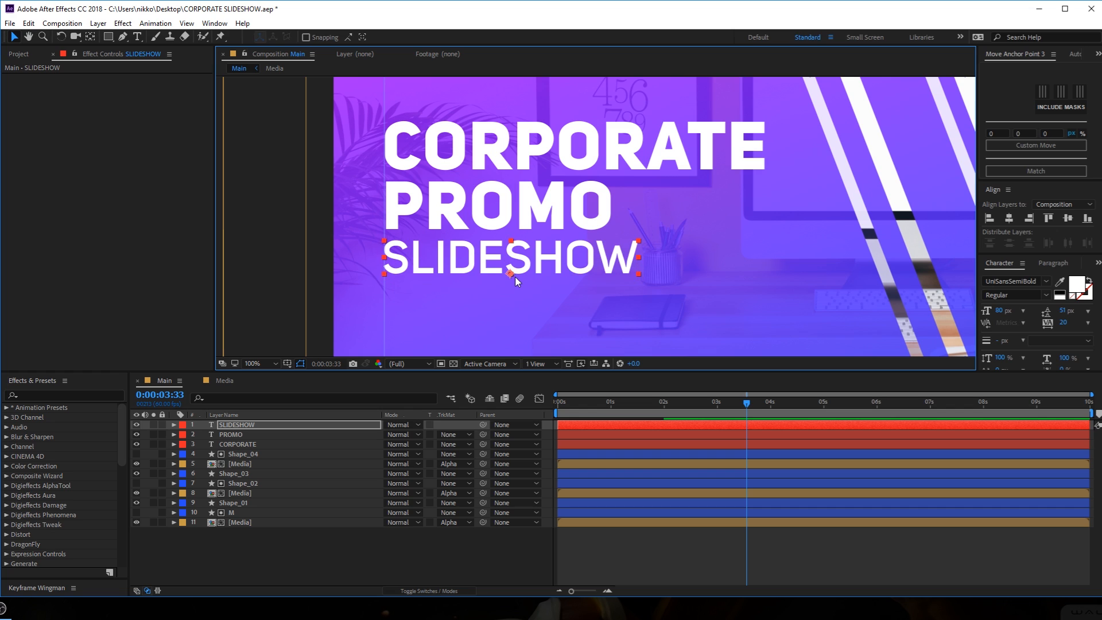
key("Up")
key("Up")
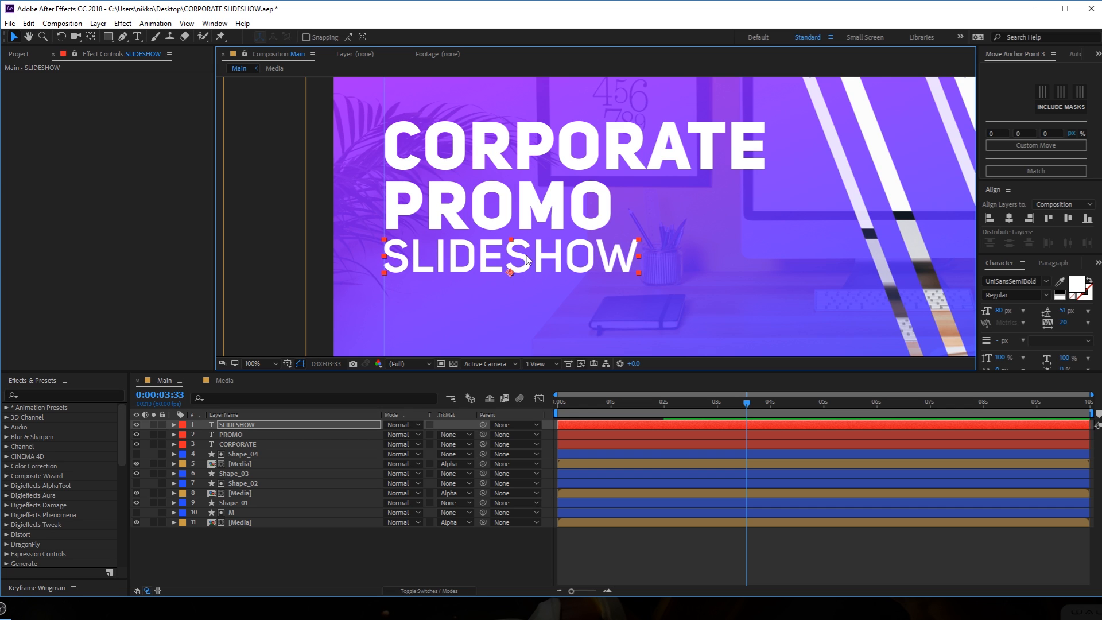
Nudge the PROMO text up slightly to even out the spacing between the three title lines.
left_click(533, 217)
key("Up")
key("Up")
key("Up")
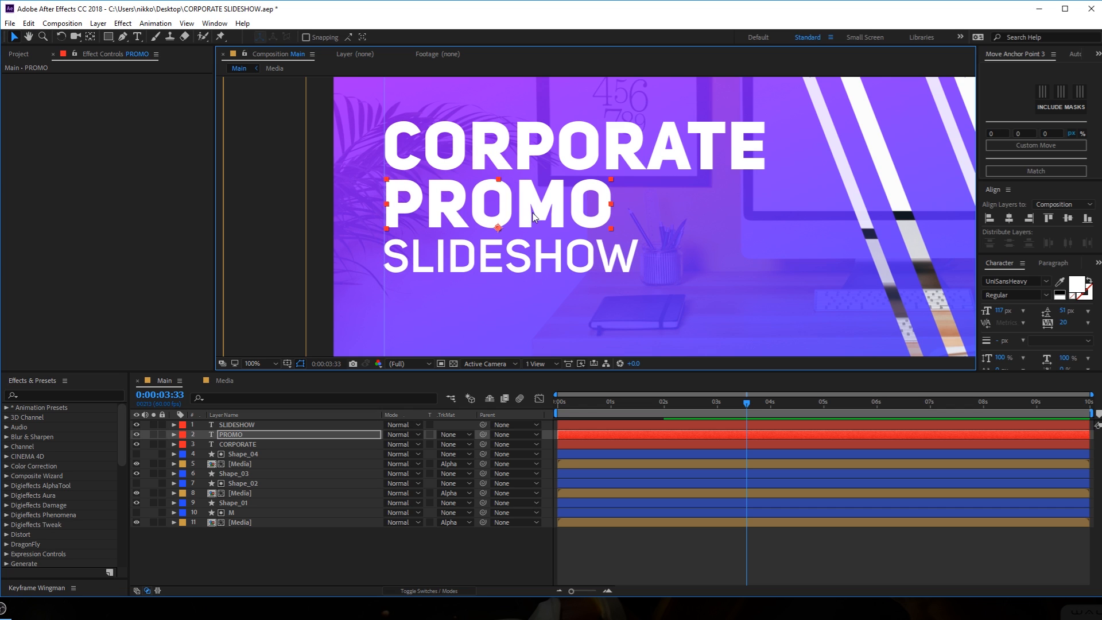
scroll(533, 217, "down", 2)
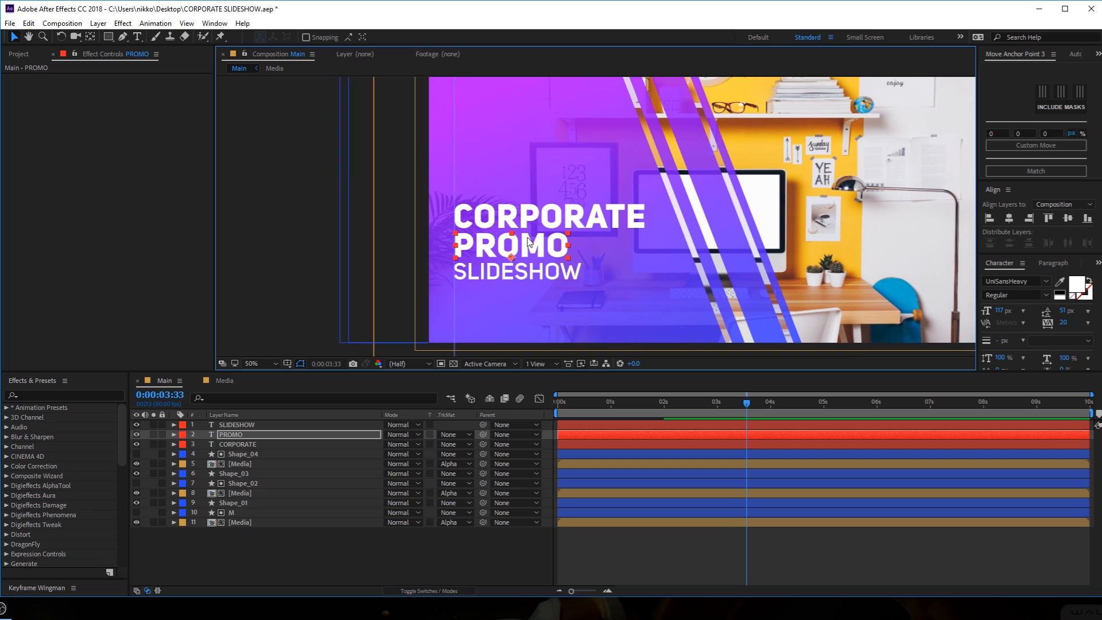
Hide the layer outlines to examine the three-line title in the composition, and show the outlines again.
key("ctrl+shift+h")
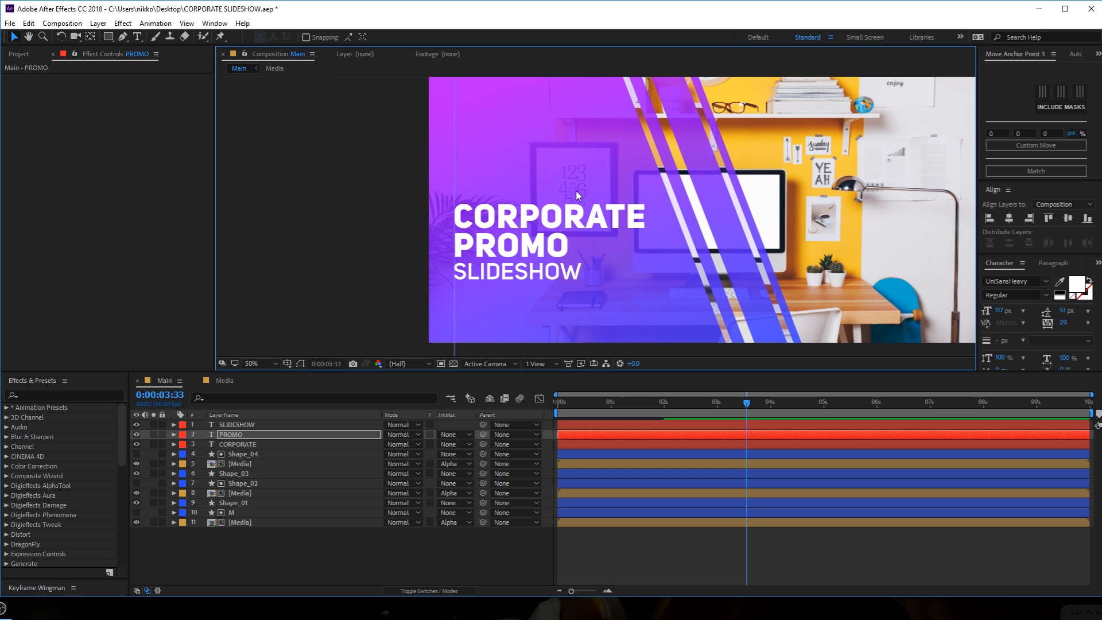
left_click_drag(576, 192, 522, 204)
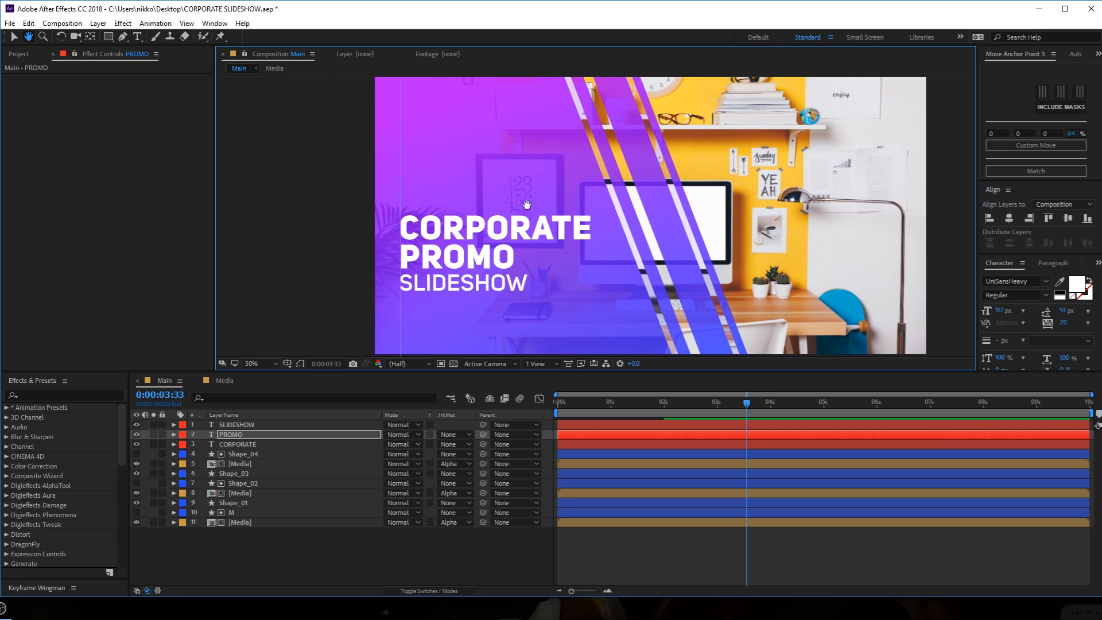
left_click(386, 577)
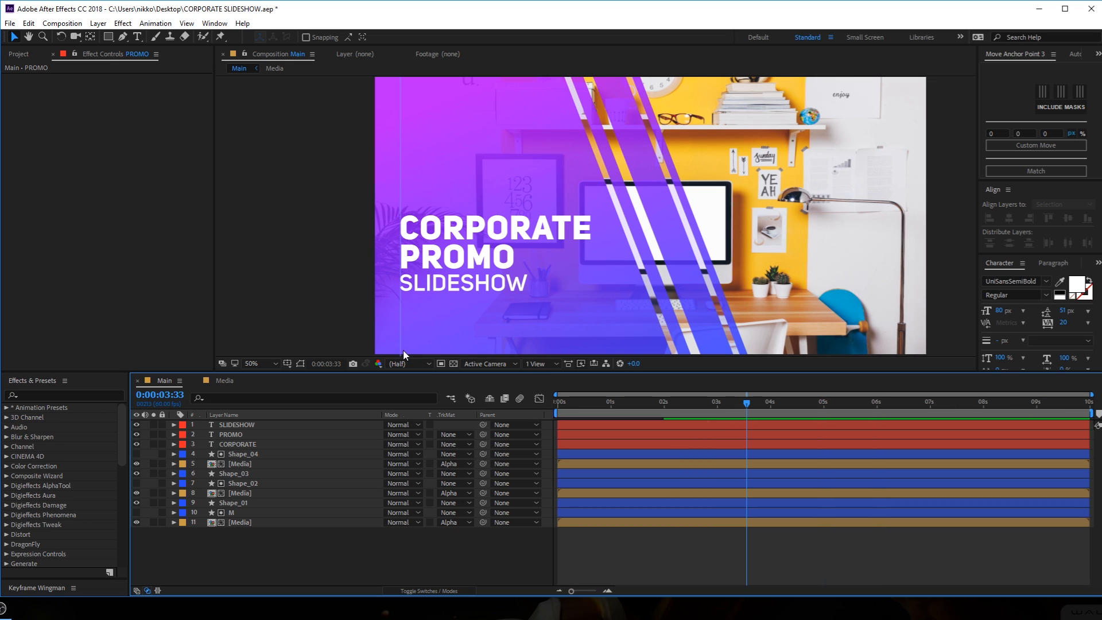
left_click(300, 363)
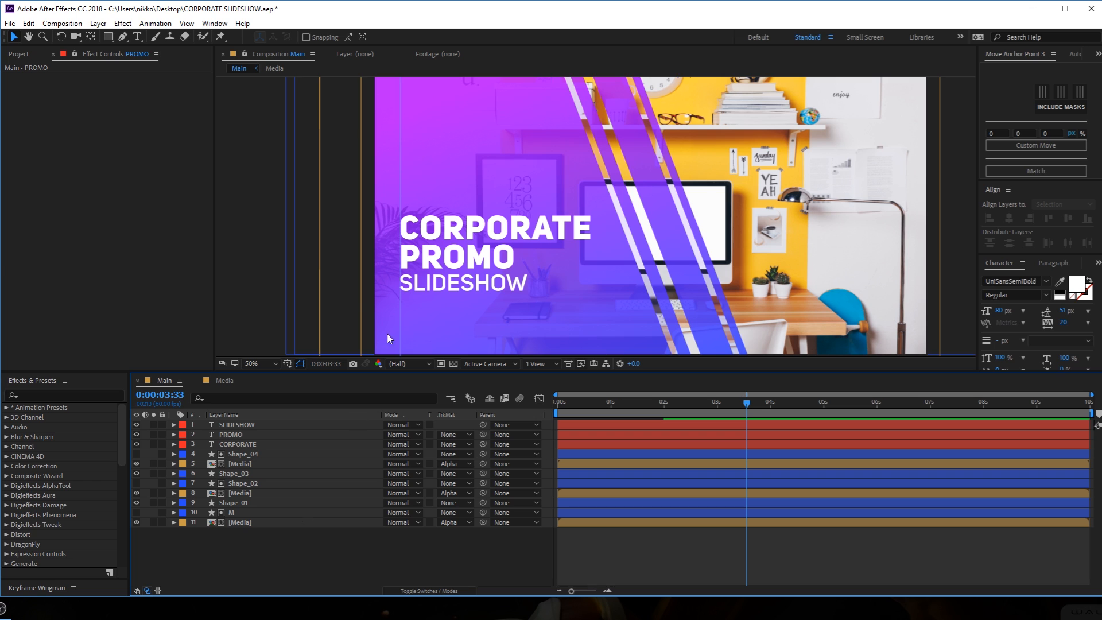
scroll(686, 213, "down", 2)
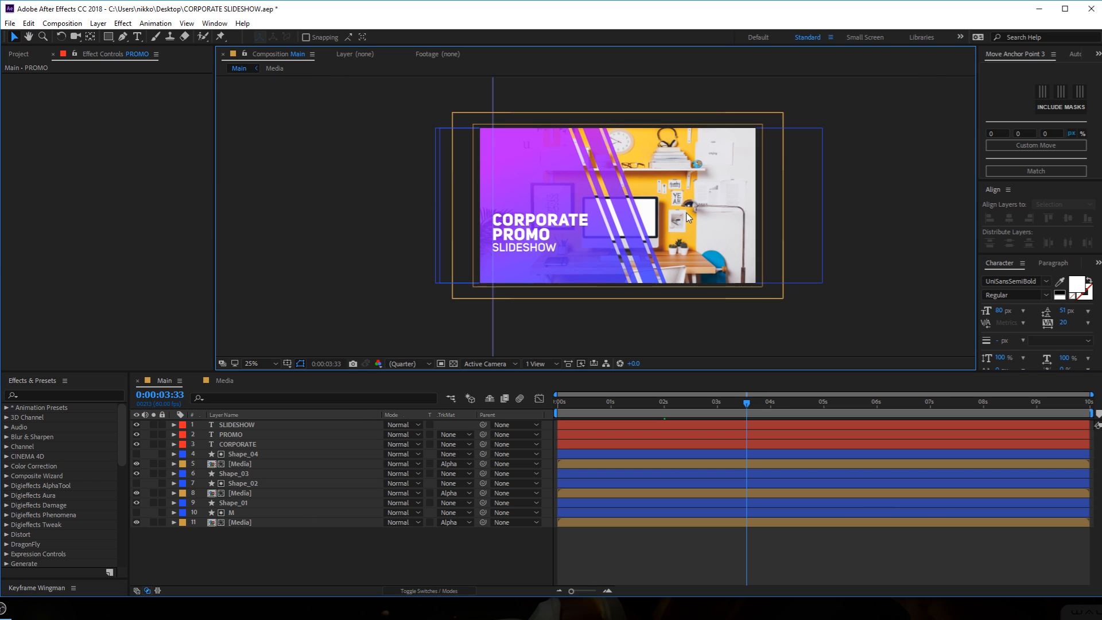
scroll(580, 253, "up", 2)
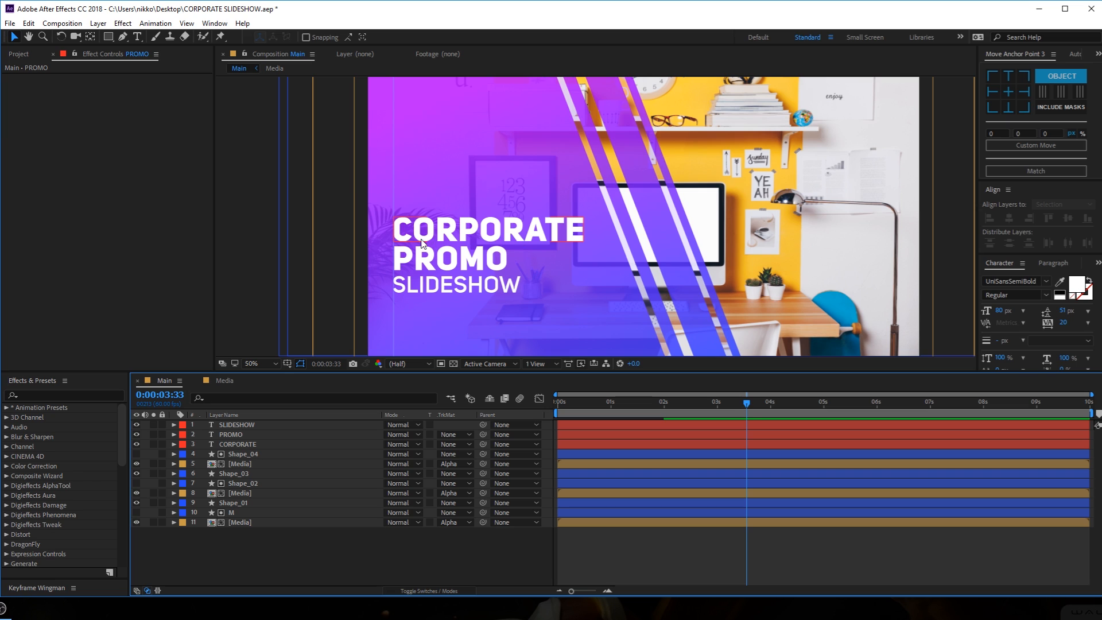
Draw a thin vertical white rectangle just left of the title, spanning the height of all three text lines.
left_click(110, 37)
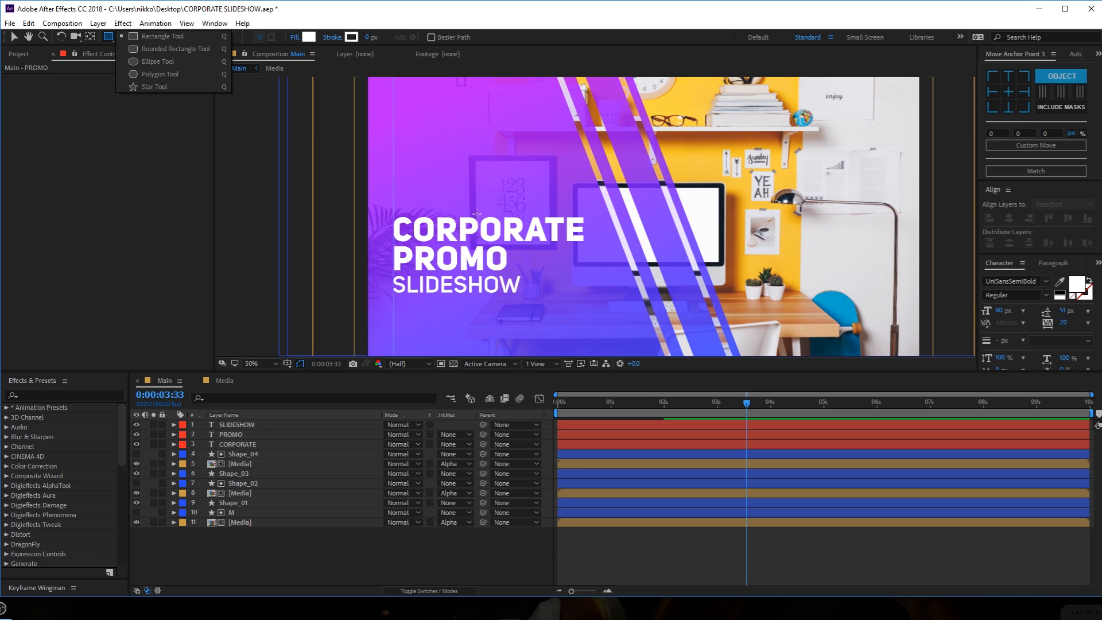
left_click_drag(380, 212, 385, 302)
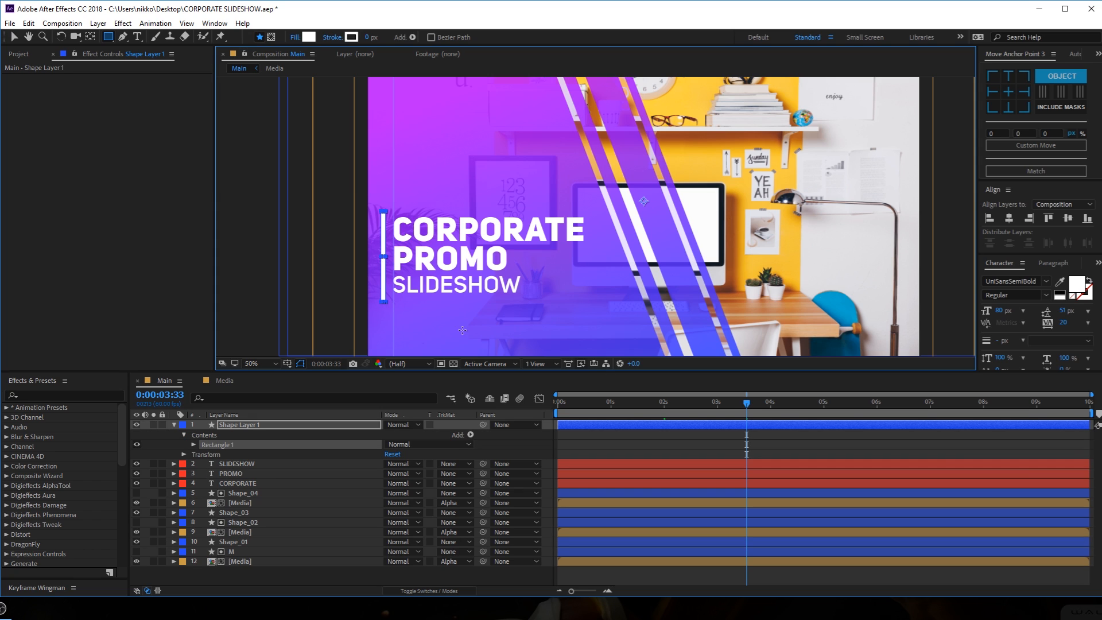
left_click(12, 38)
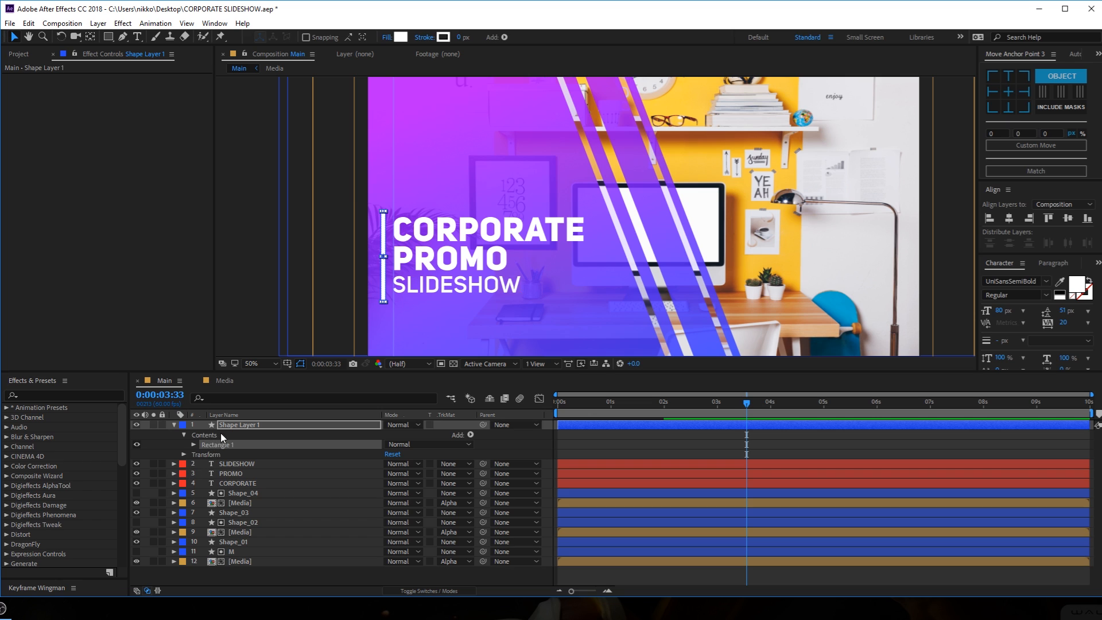
Center the white bar's anchor point within the shape and move the bar to just right of the CORPORATE text.
left_click(343, 433)
left_click(1008, 91)
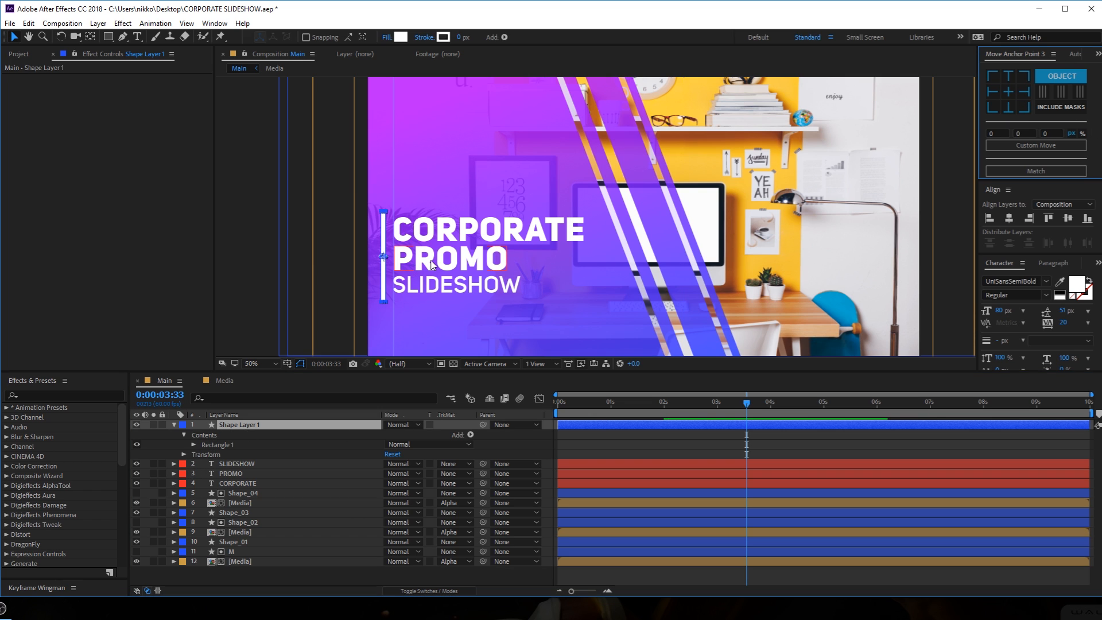
left_click_drag(384, 260, 598, 270)
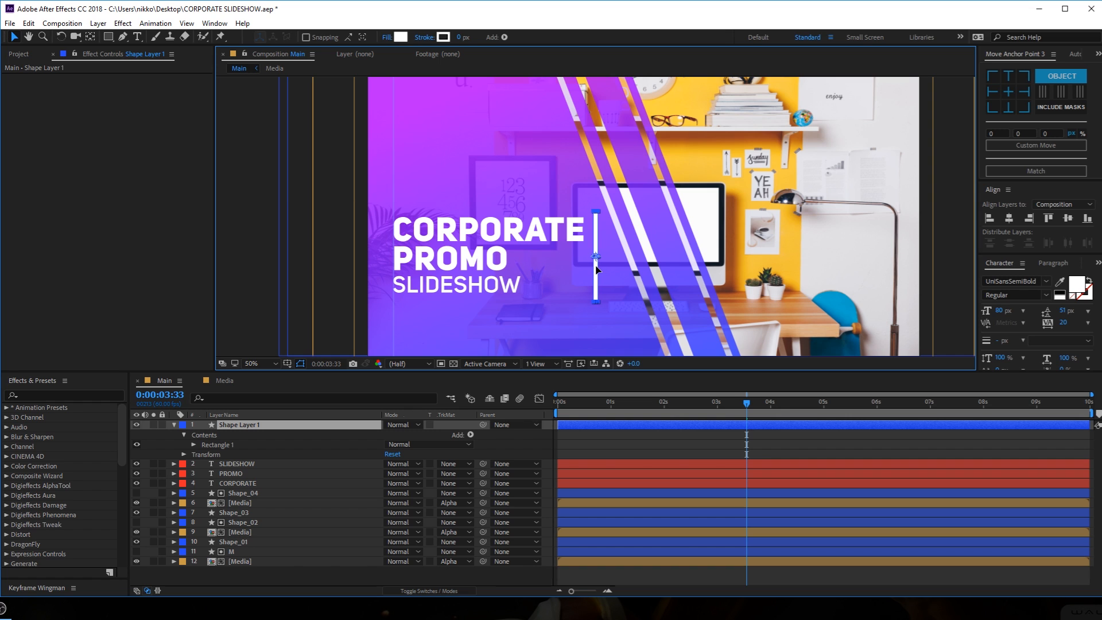
Unlink the white bar's Scale dimensions at 0:00:02:00, try a 50% vertical scale, and undo that scale change.
left_click(721, 409)
left_click_drag(720, 412, 664, 395)
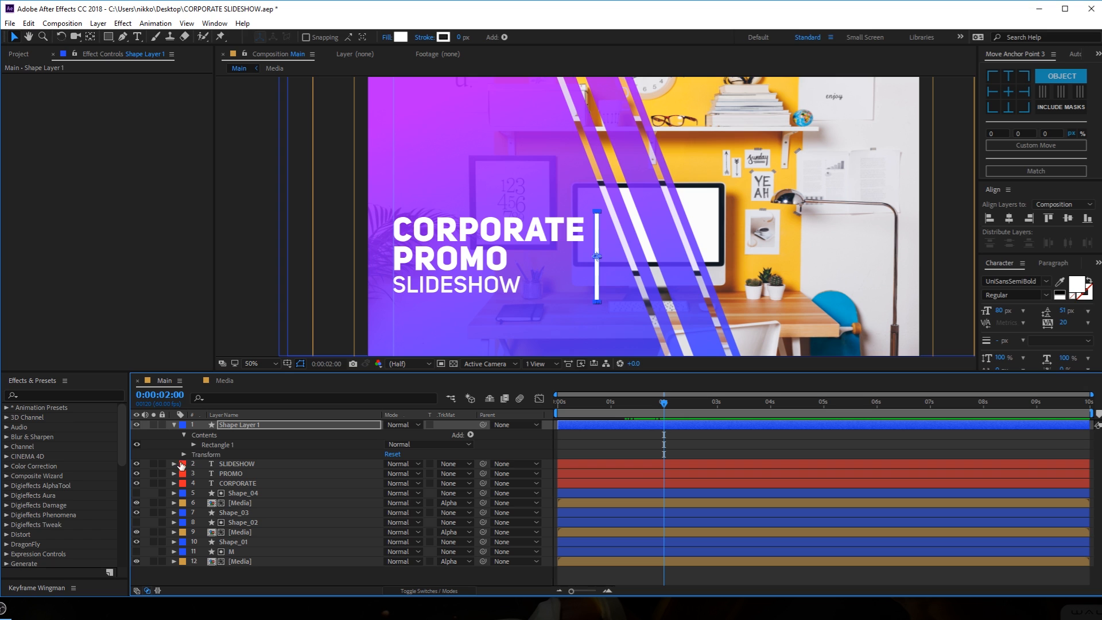
left_click(238, 427)
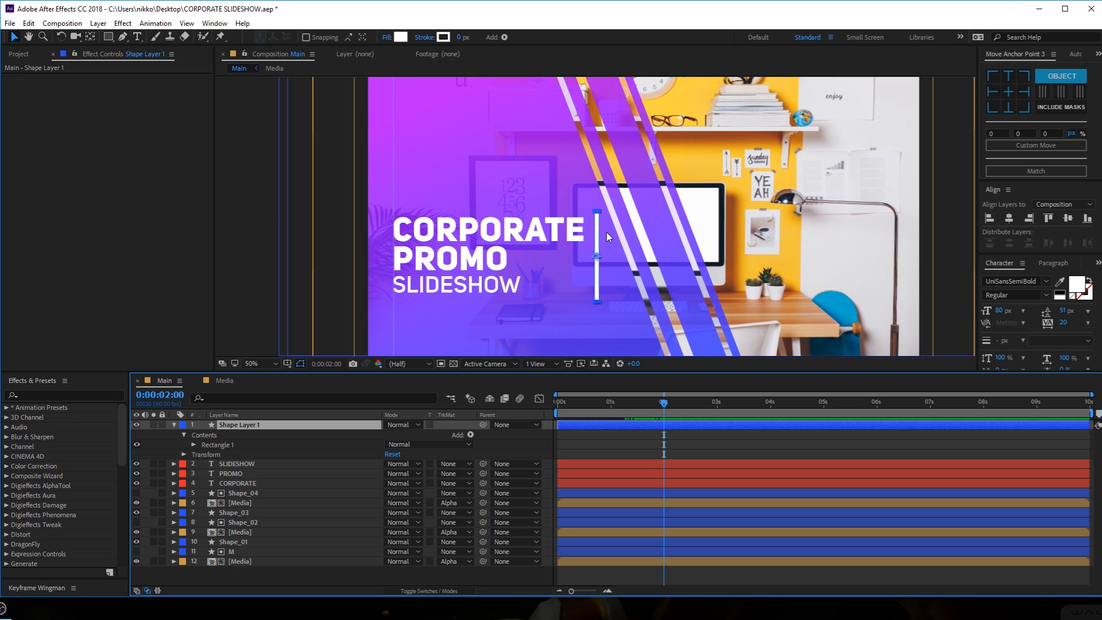
left_click_drag(606, 235, 629, 173)
scroll(610, 232, "up", 1)
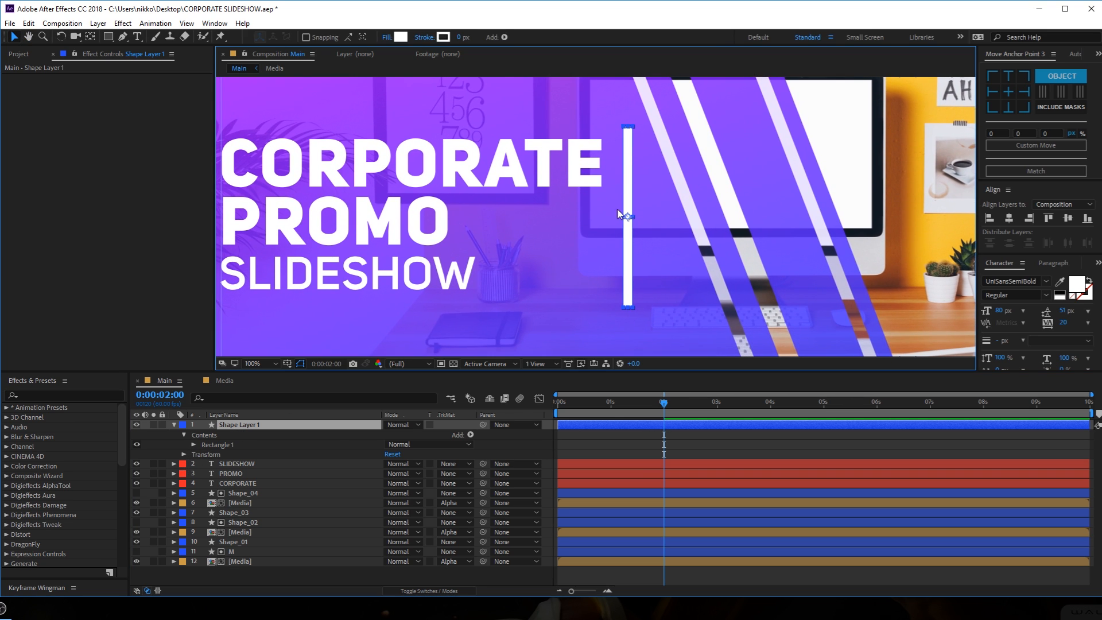
key("s")
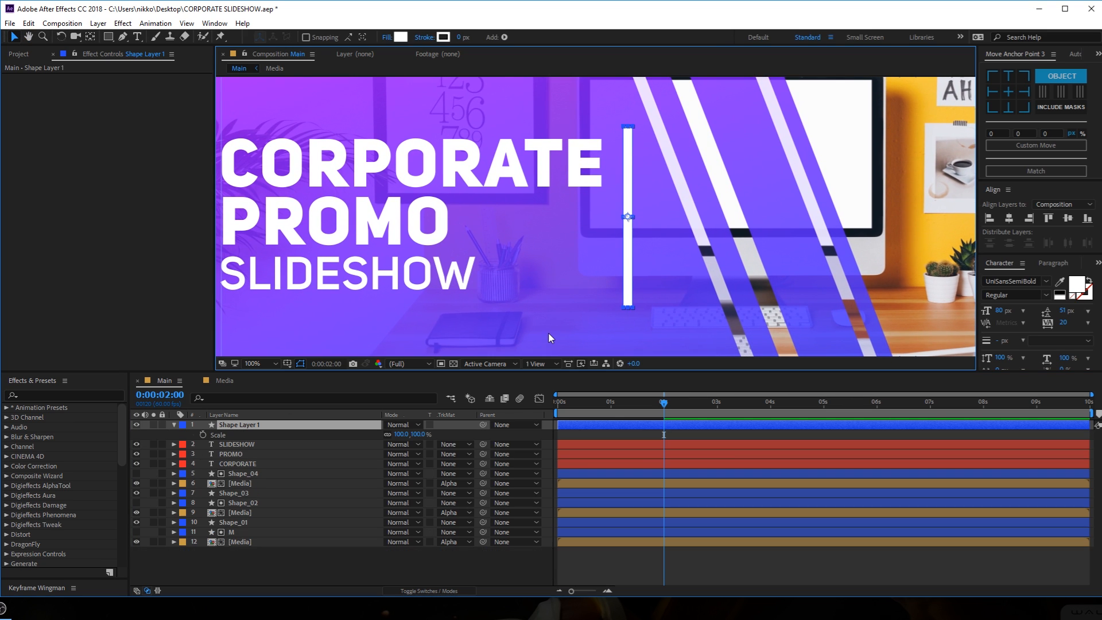
left_click(387, 435)
left_click_drag(418, 434, 391, 436)
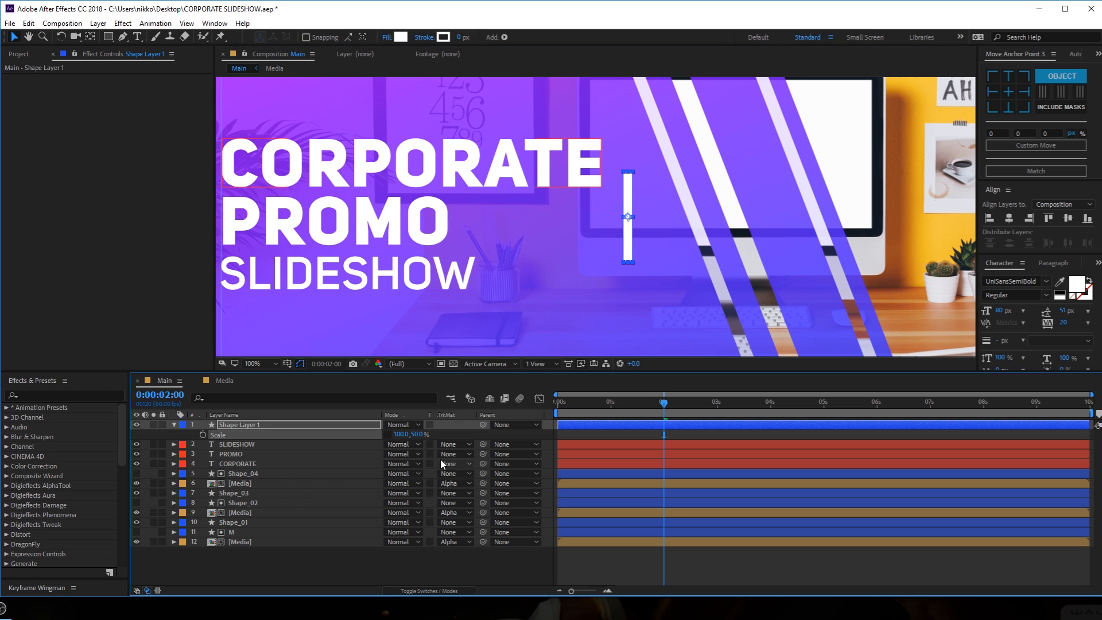
key("ctrl+z")
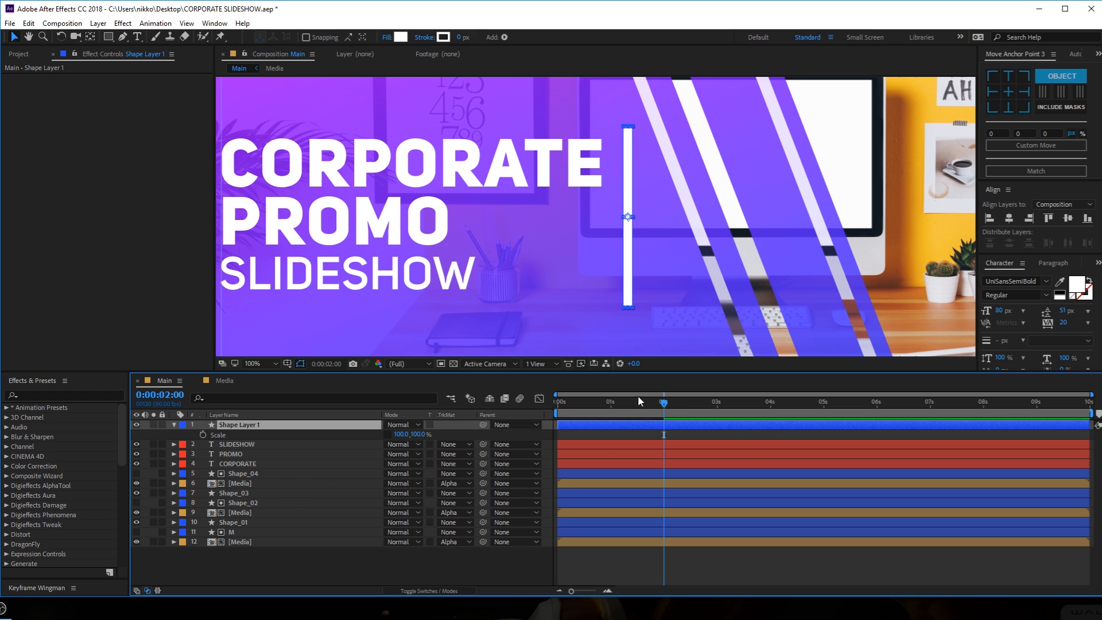
Keyframe the bar's Scale at 100% around two seconds, set its vertical scale to 0% at 0:00:01:20, and preview the growth.
mouse_move(666, 415)
left_mouse_down()
mouse_move(691, 409)
mouse_move(664, 414)
left_mouse_up()
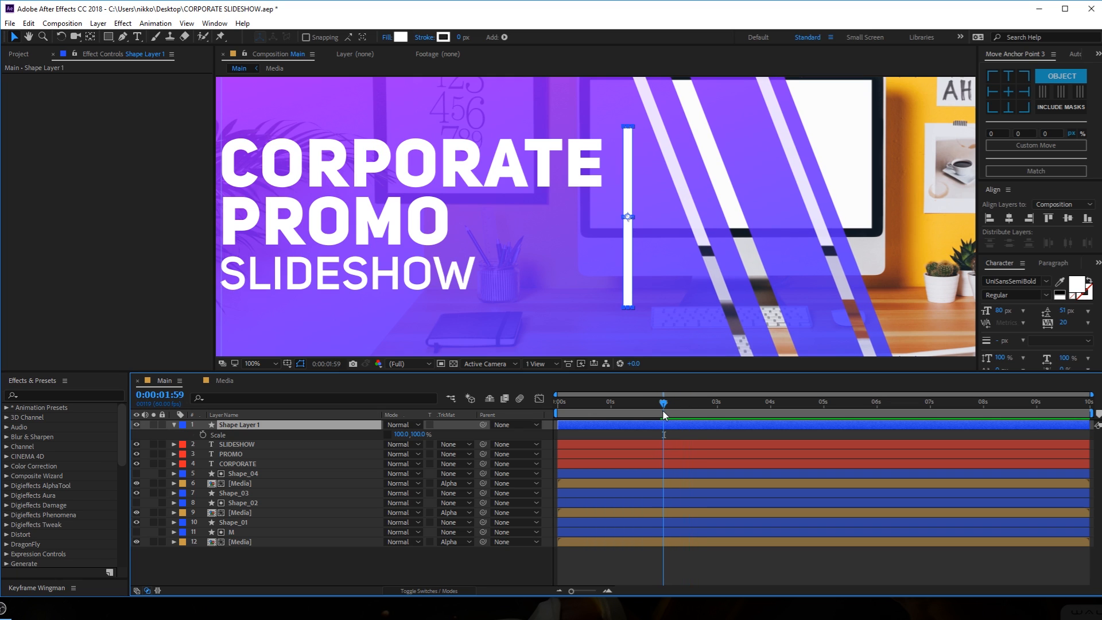
left_click(204, 435)
left_click_drag(639, 413, 629, 412)
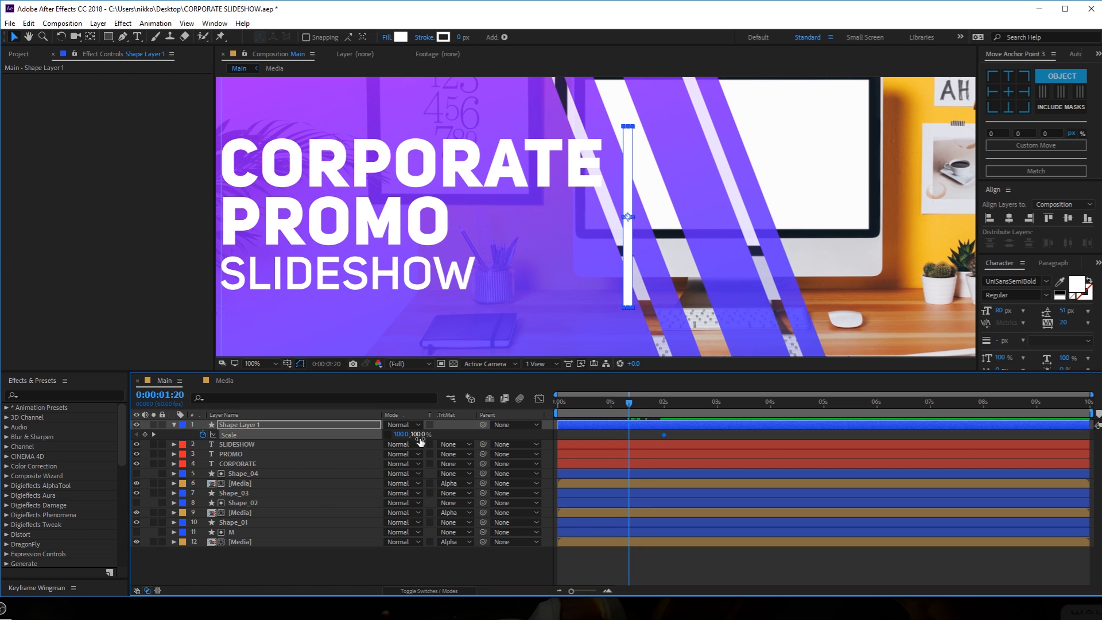
type("0")
key("Return")
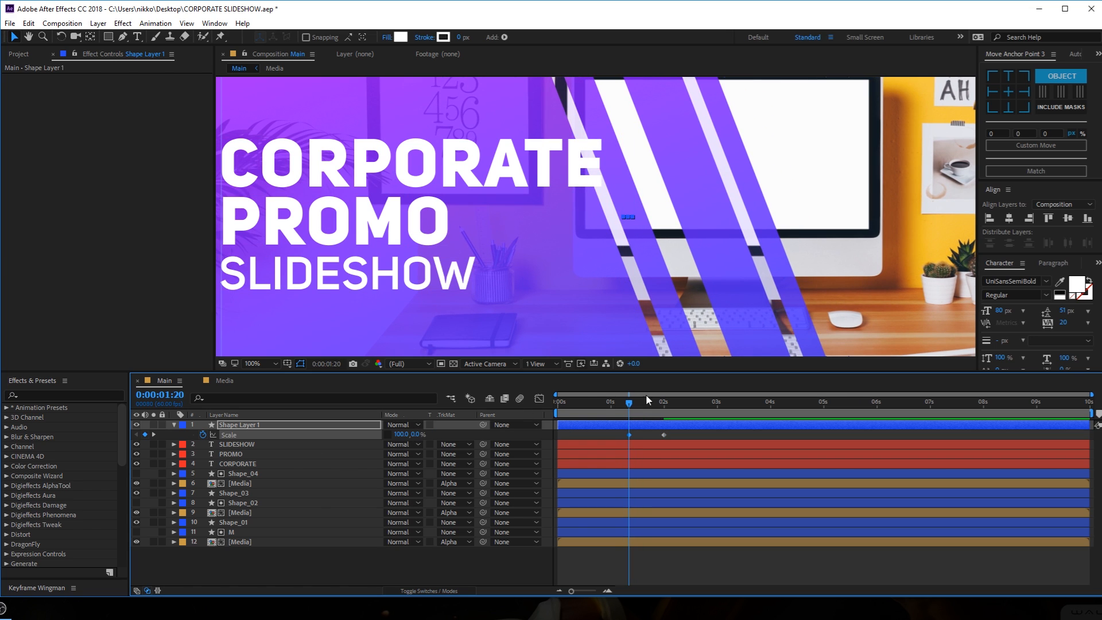
key("space")
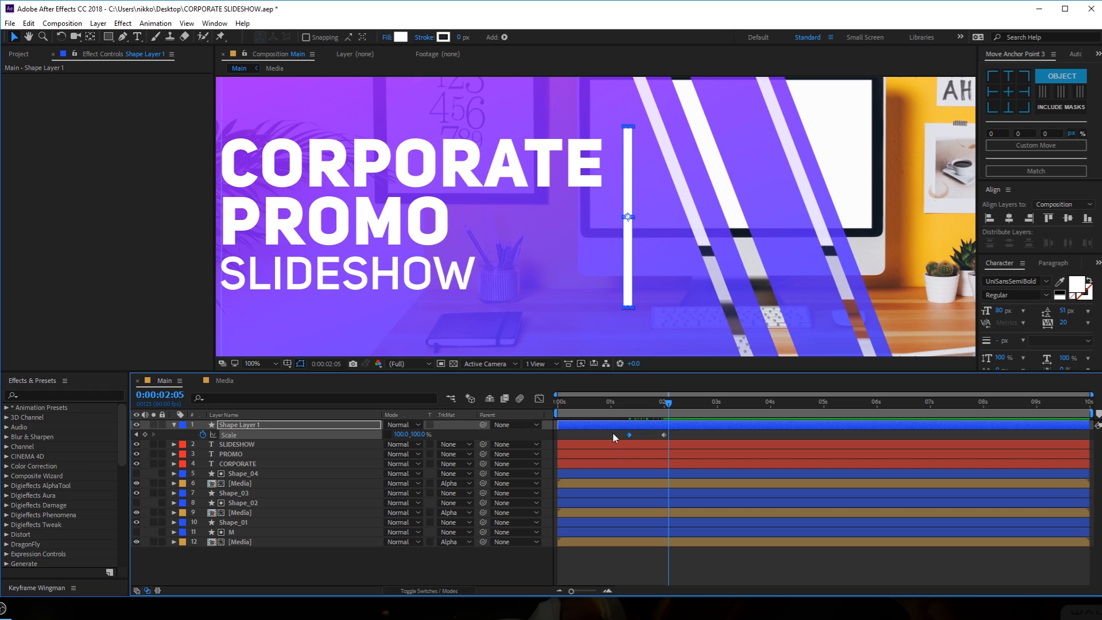
Shift both of the bar's Scale keyframes so the growth starts at about 0:00:01:45, and apply Easy Ease to them.
mouse_move(611, 436)
left_mouse_down()
mouse_move(699, 435)
mouse_move(629, 437)
left_mouse_up()
left_click(689, 435)
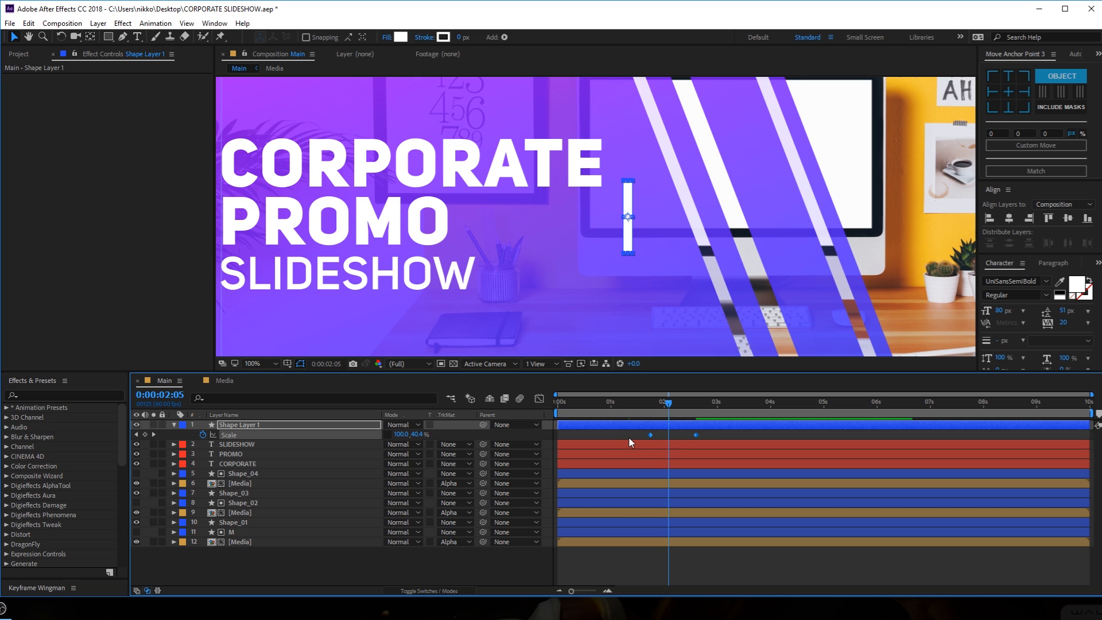
key("F9")
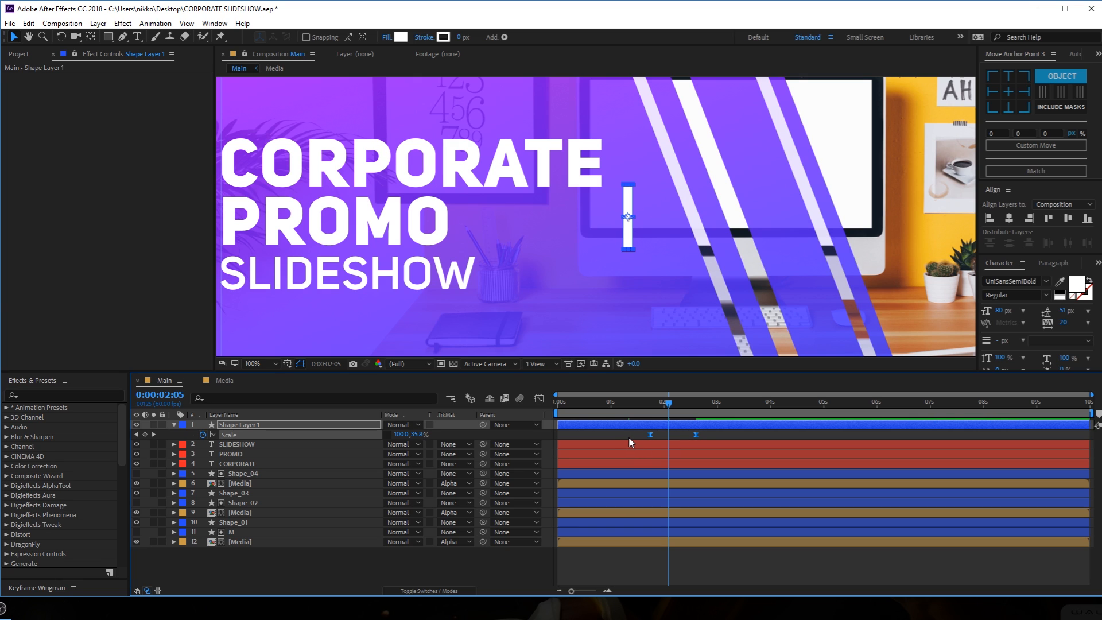
Lengthen both keyframe influences in the bar's Scale speed graph to form a steep central peak, and scrub through the animation.
left_click(537, 400)
scroll(619, 541, "up", 1)
left_click_drag(652, 546, 719, 557)
left_click_drag(805, 551, 727, 558)
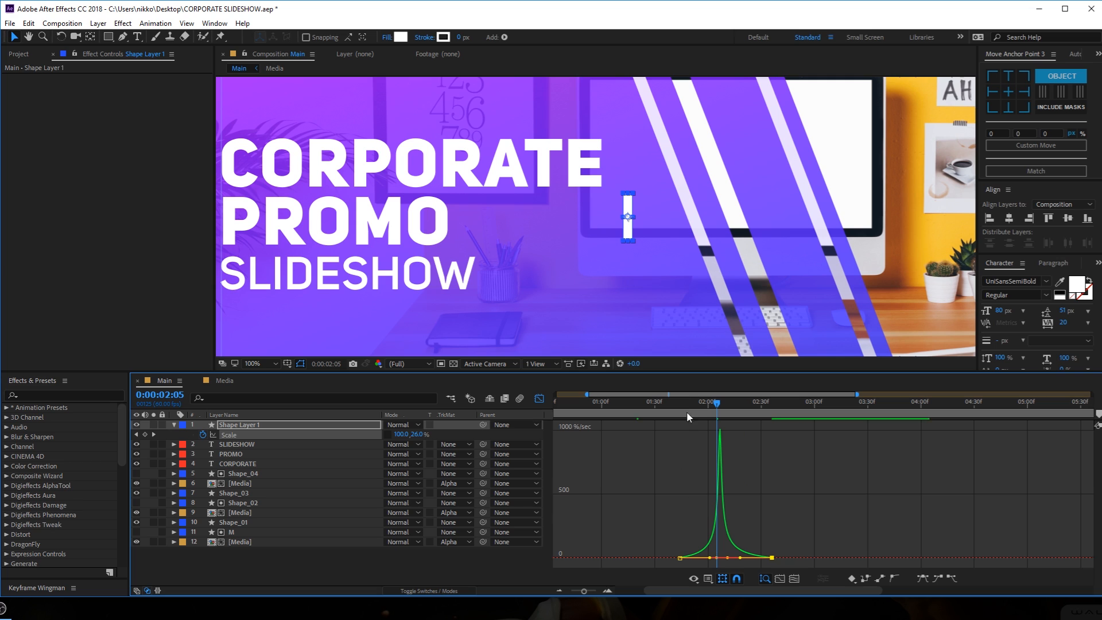
left_click_drag(686, 404, 764, 404)
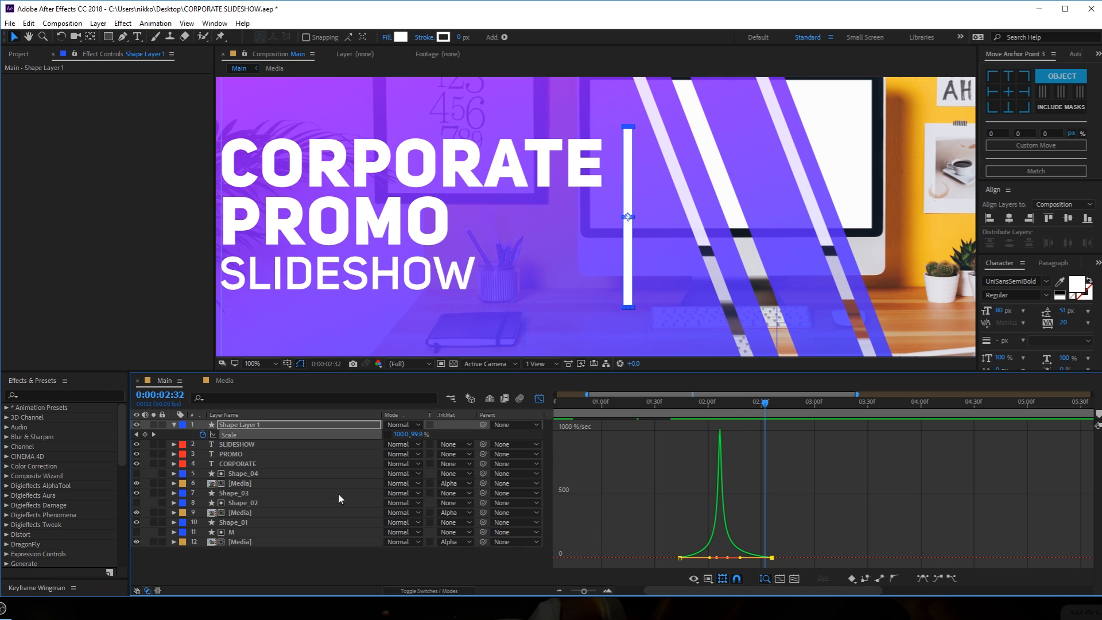
Set the Roundness of the bar's rectangle path to 24.
left_click(173, 424)
left_click(173, 424)
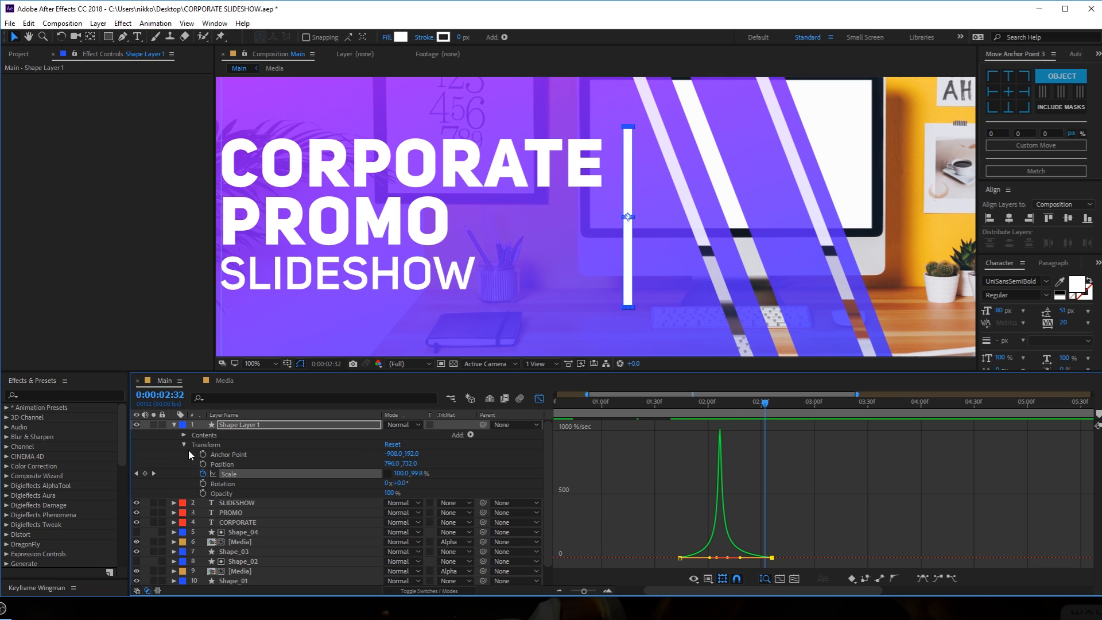
left_click(184, 445)
left_click(184, 435)
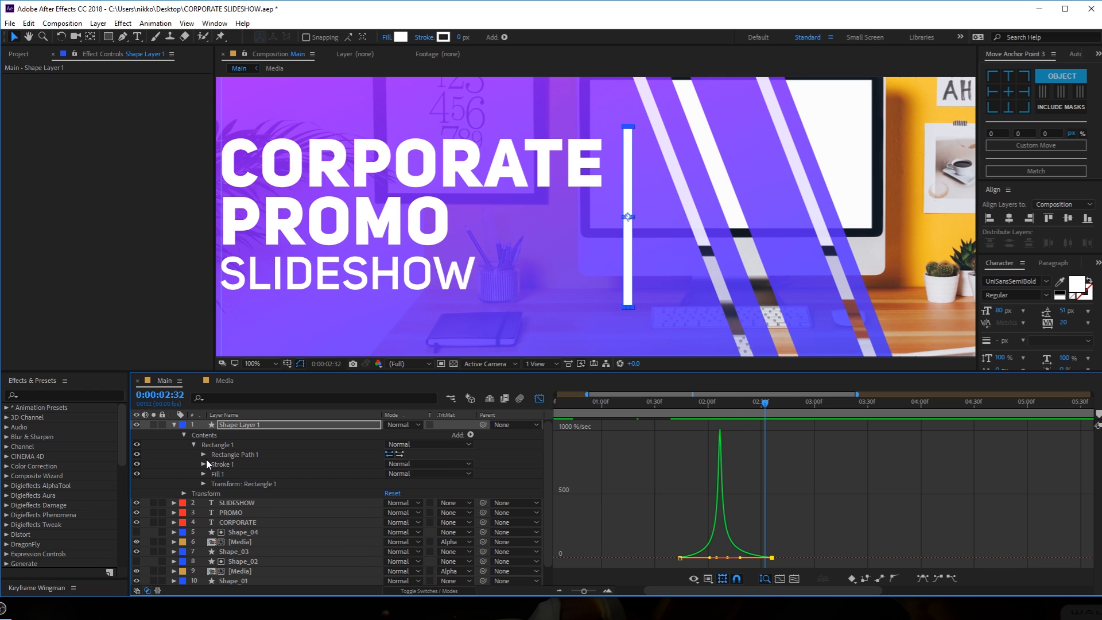
left_click(202, 454)
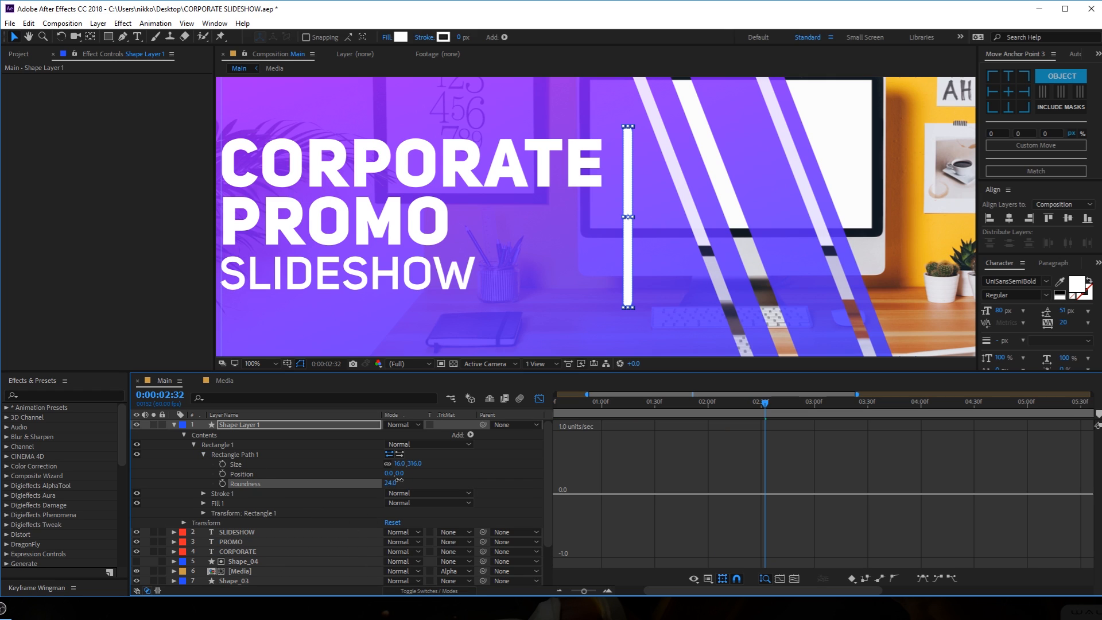
Close the graph editor, deselect the bar, and scrub through its growth animation.
left_click(788, 569)
left_click(539, 397)
left_click(777, 453)
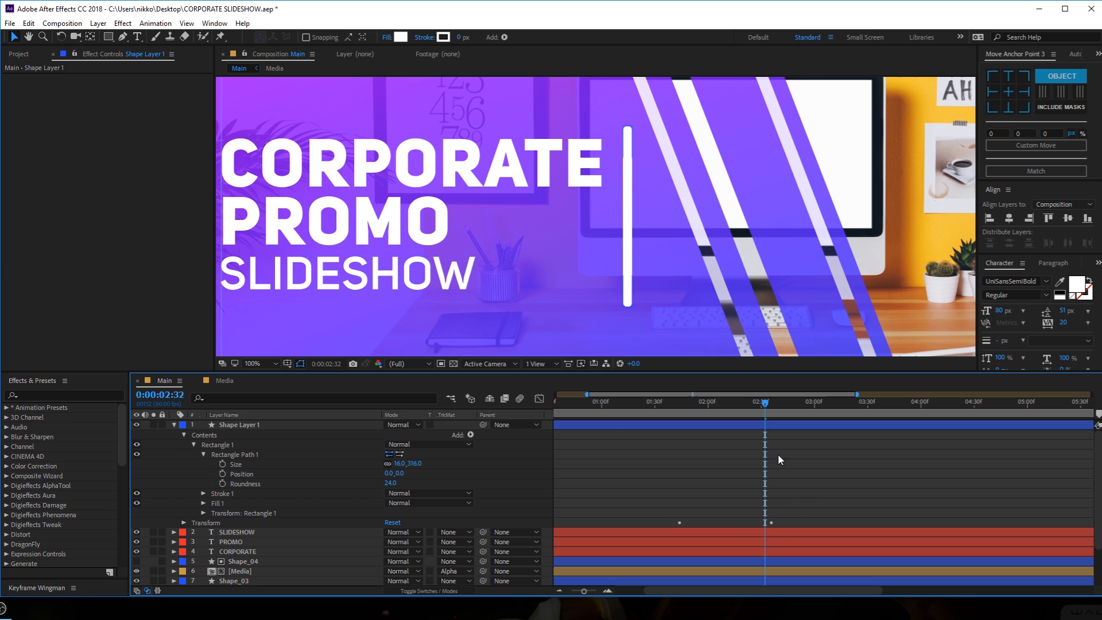
left_click_drag(654, 402, 798, 431)
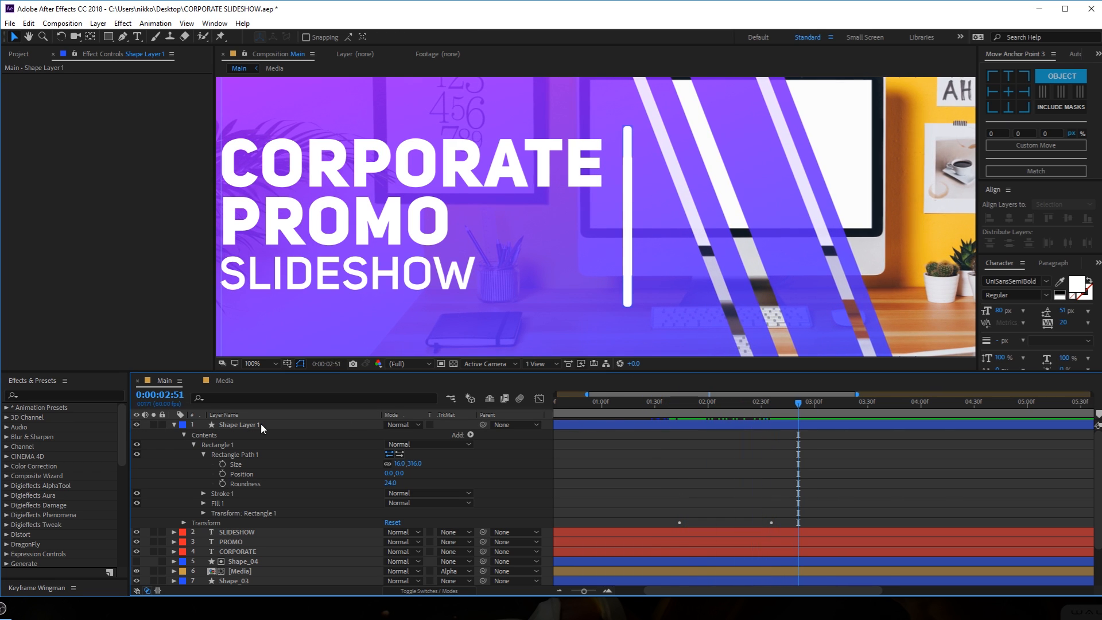
Set the bar's rectangle path Roundness to 15.
left_click(174, 424)
left_click(174, 425)
left_click(391, 483)
type("15")
key("Return")
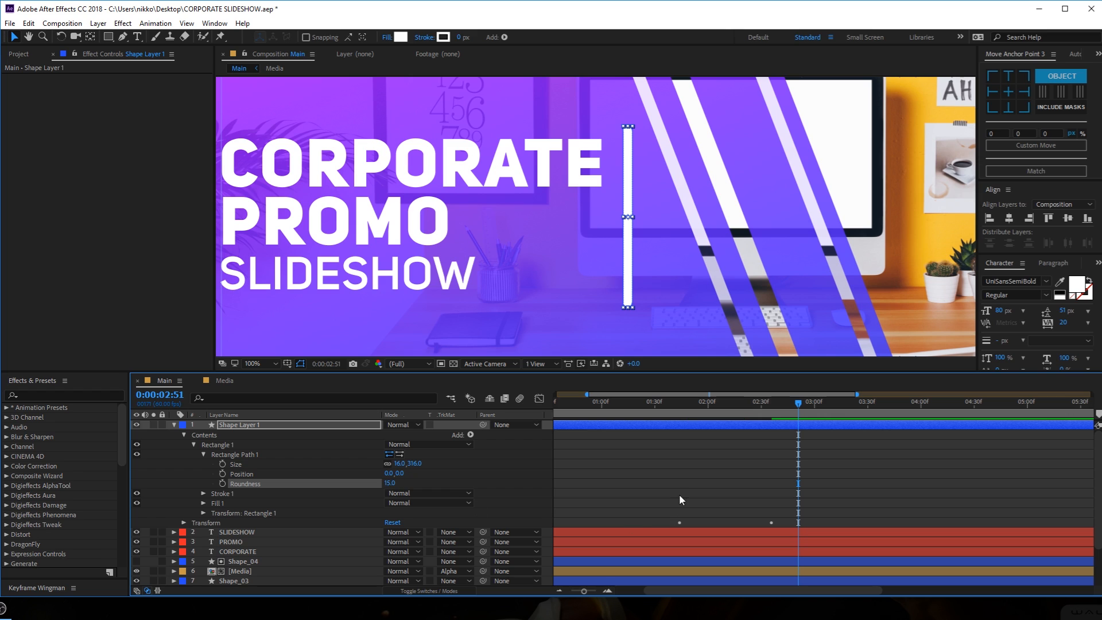
Collapse the bar's shape layer and rename it Stroke.
left_click(174, 426)
left_click(227, 426)
key("Return")
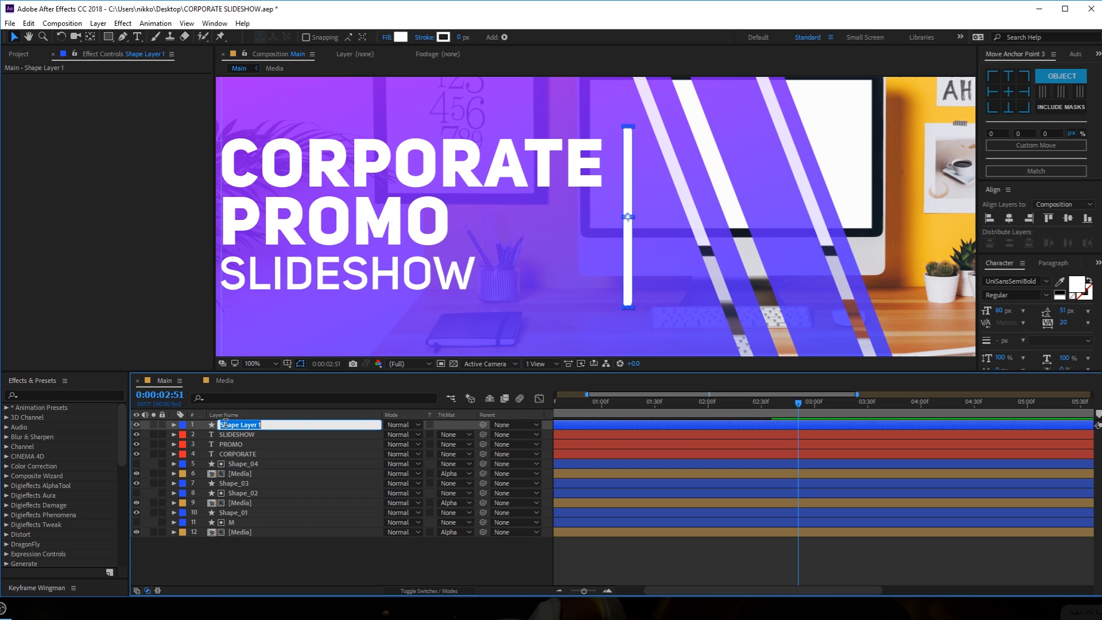
type("Stroke")
key("Return")
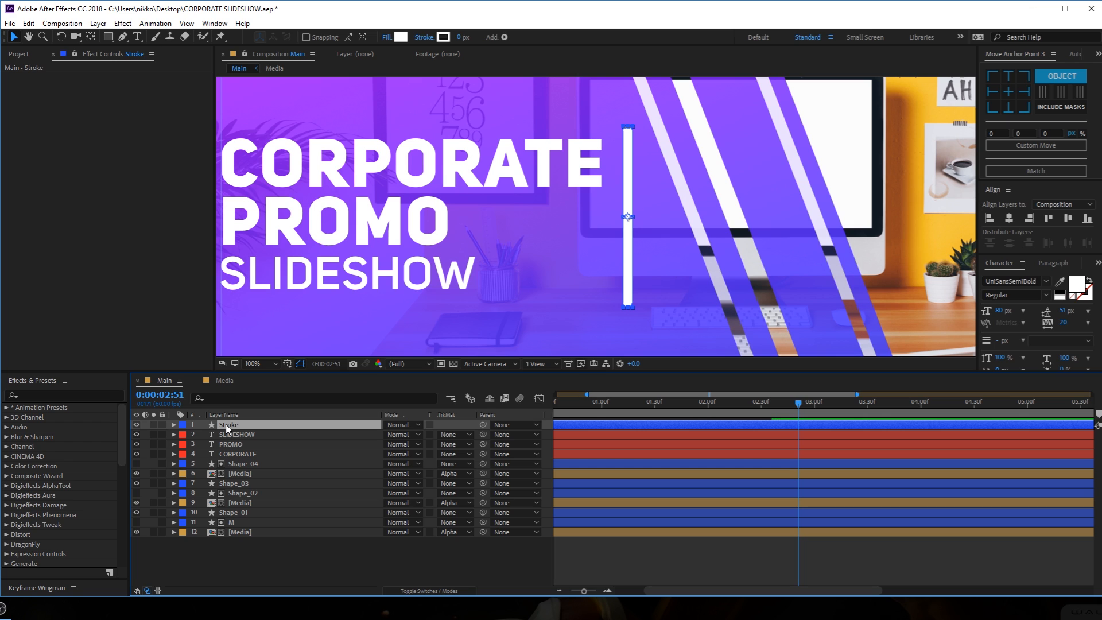
Set the Roundness of the Stroke layer's rectangle path to 0.
key("s")
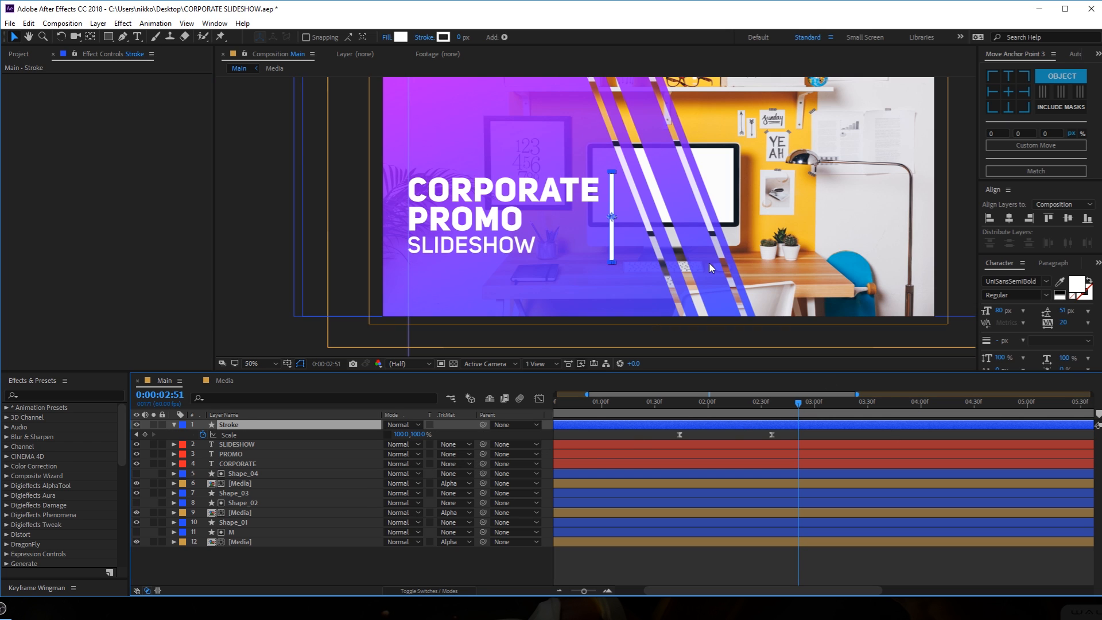
scroll(708, 261, "down", 2)
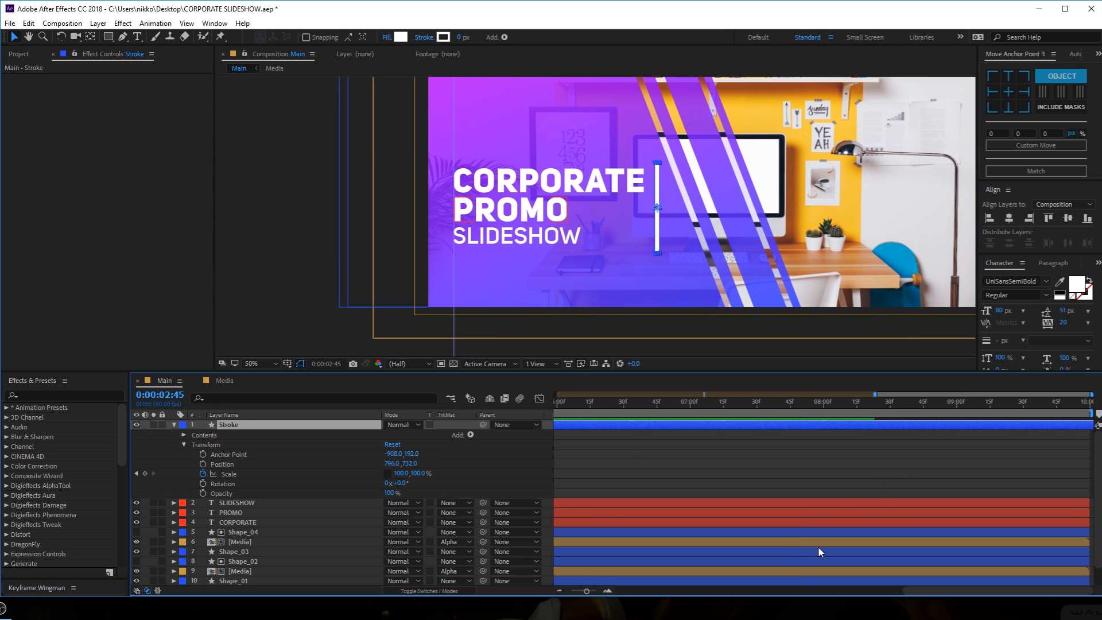
left_click_drag(792, 590, 628, 586)
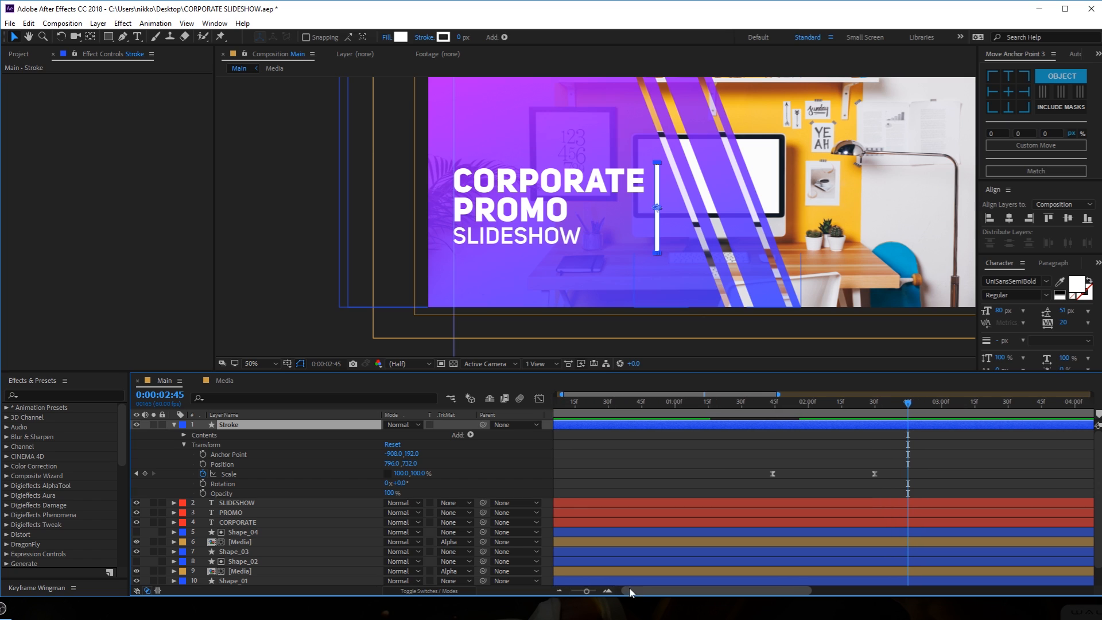
left_click(183, 434)
left_click(193, 444)
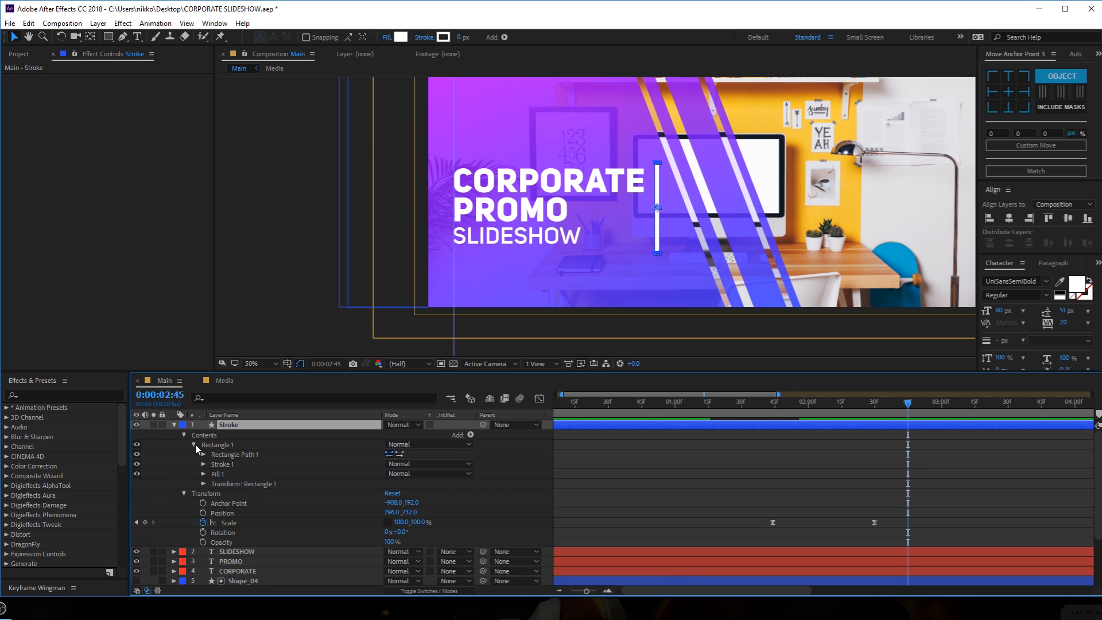
left_click(201, 454)
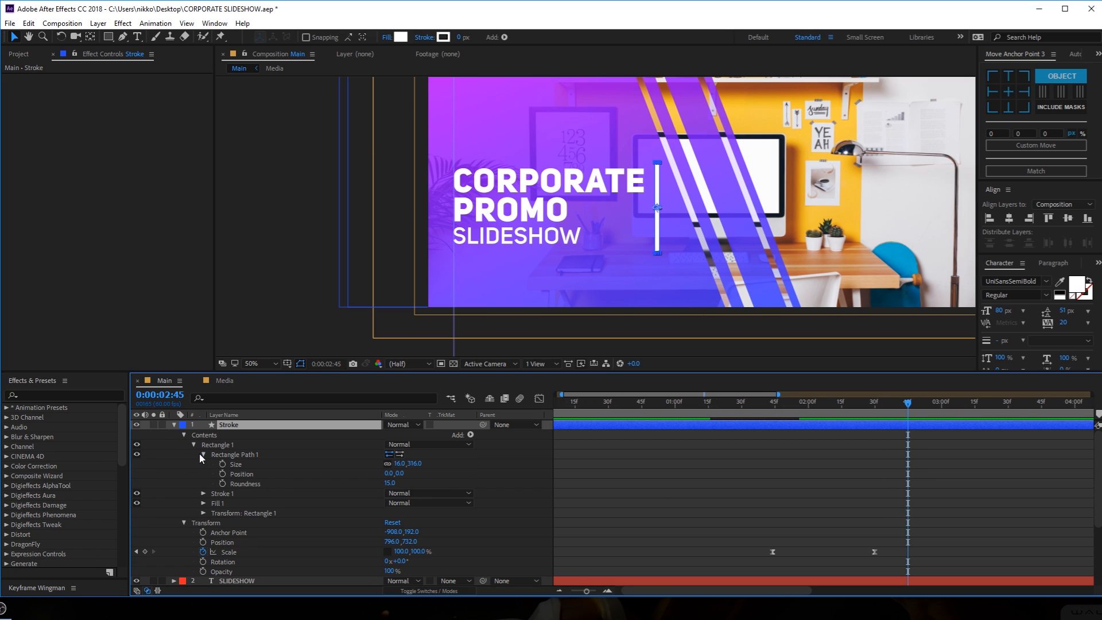
left_click(383, 483)
key("Return")
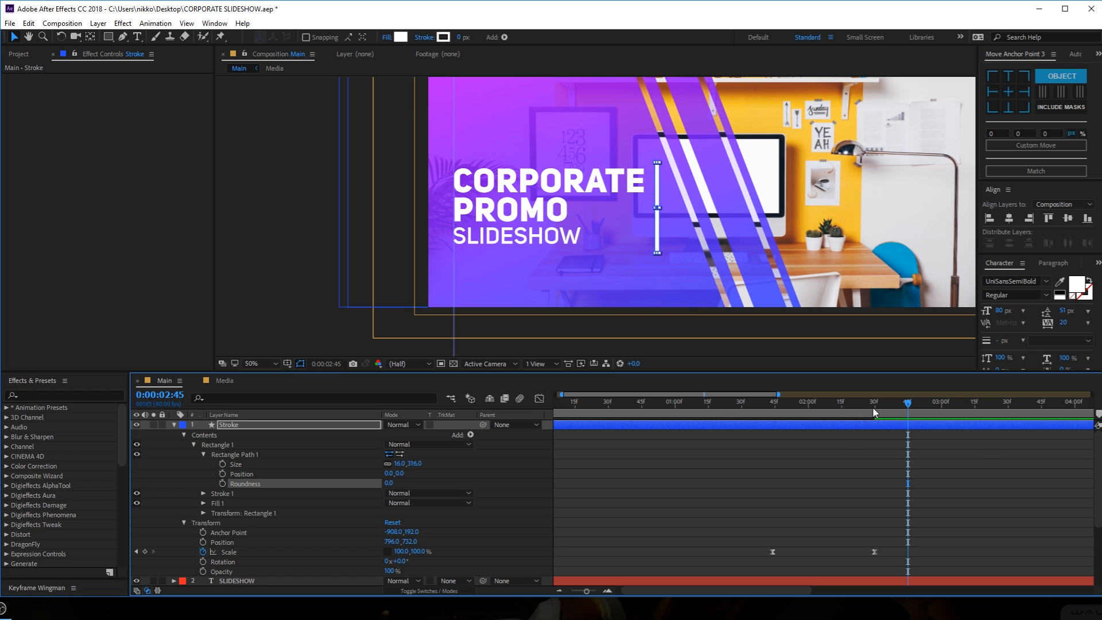
Copy the Stroke layer's final 100% Scale keyframe to 0:00:02:45 and split the layer at that time.
left_click_drag(881, 412, 942, 412)
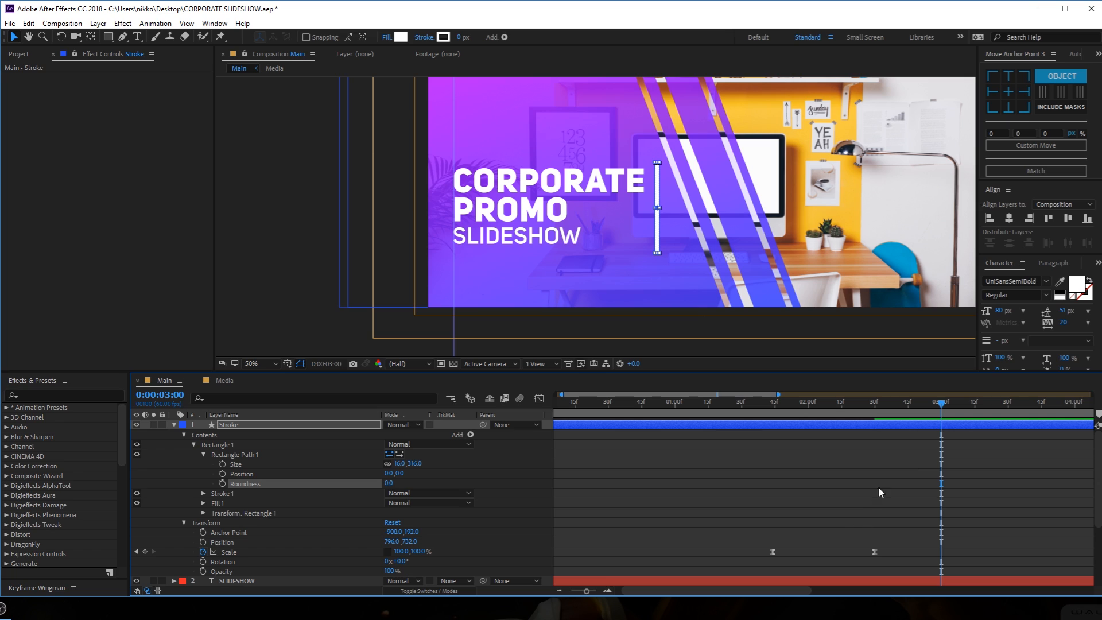
left_click(908, 411)
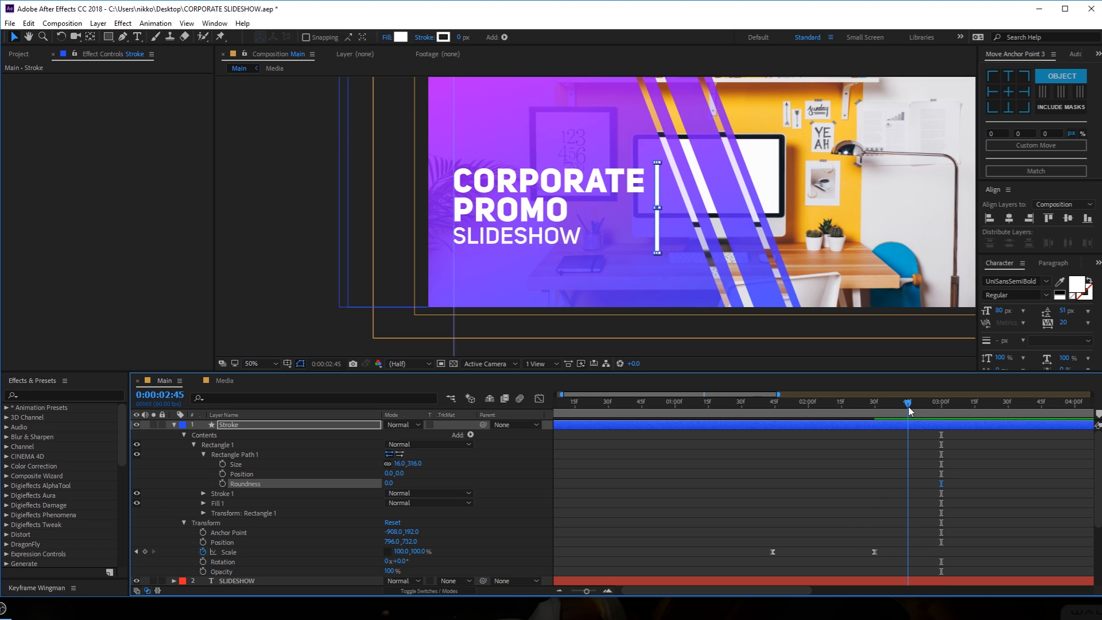
left_click_drag(852, 517, 888, 568)
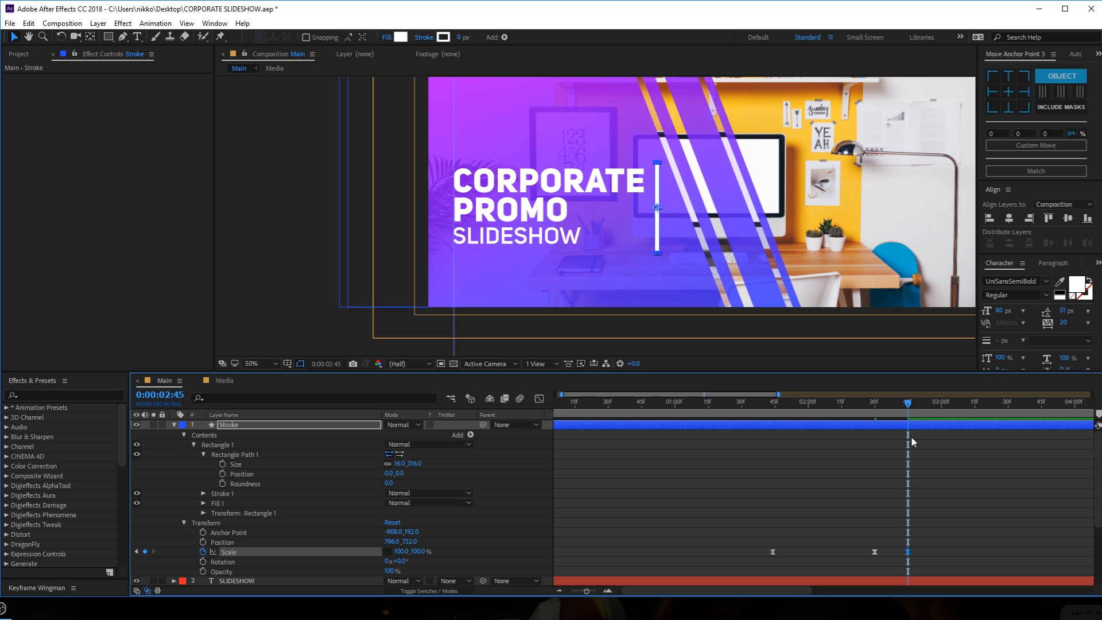
key("ctrl+v")
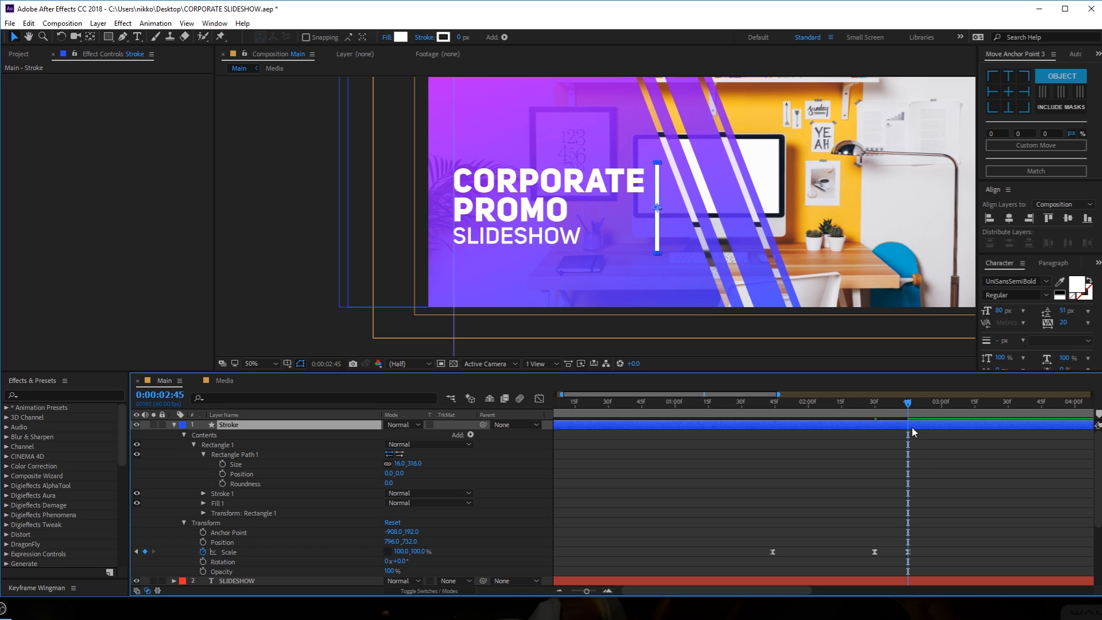
key("ctrl+shift+d")
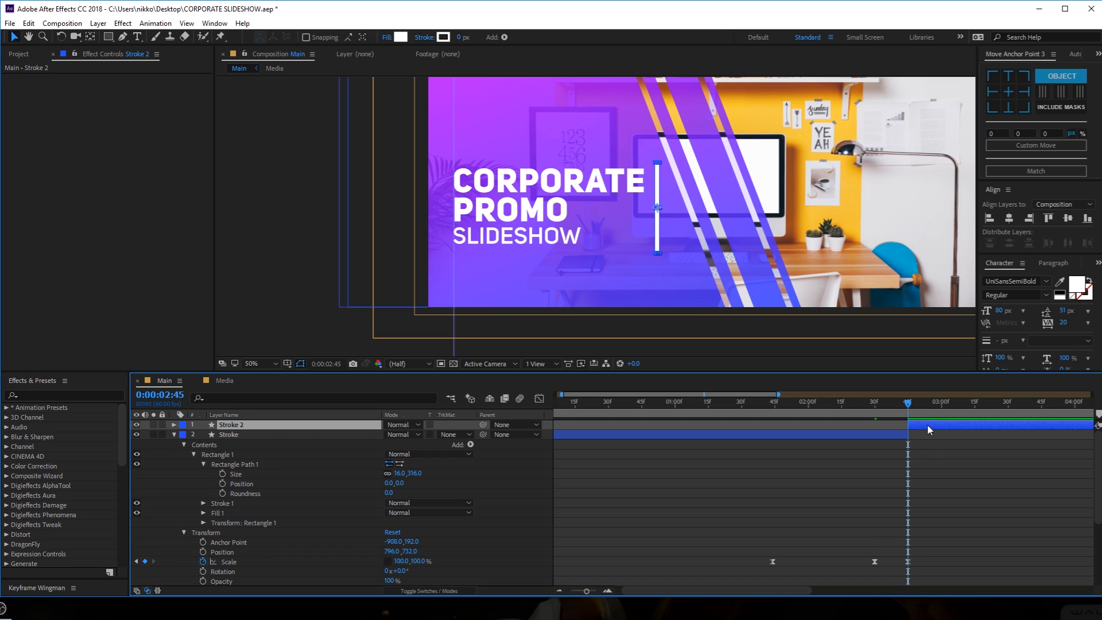
Delete the Stroke 2 layer's two Scale keyframes that lie before 0:00:02:45.
key("u")
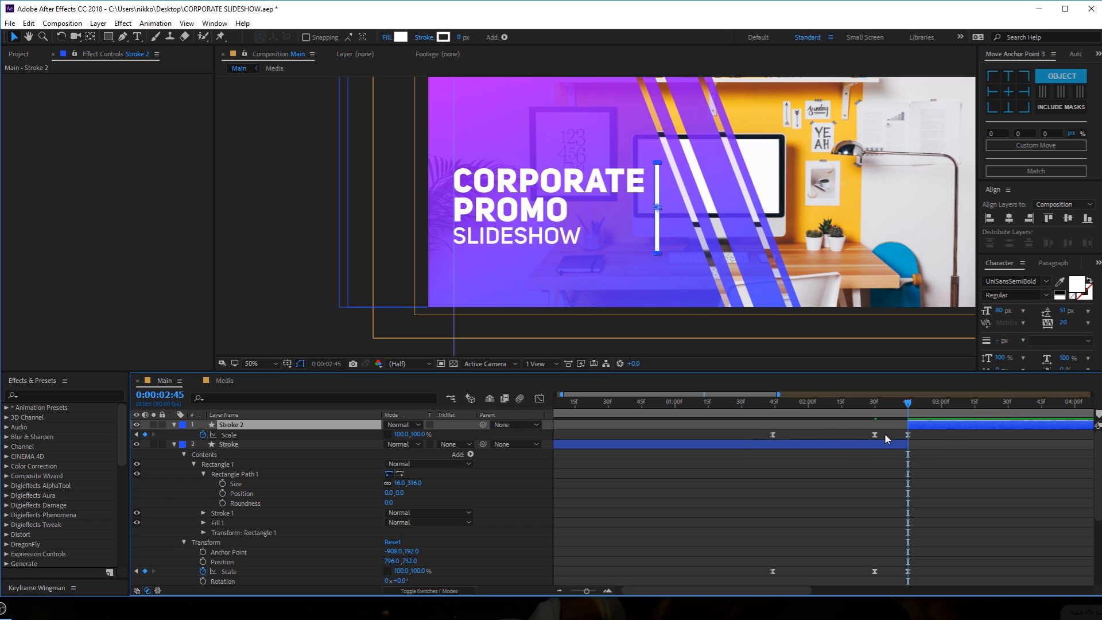
left_click_drag(884, 432, 765, 443)
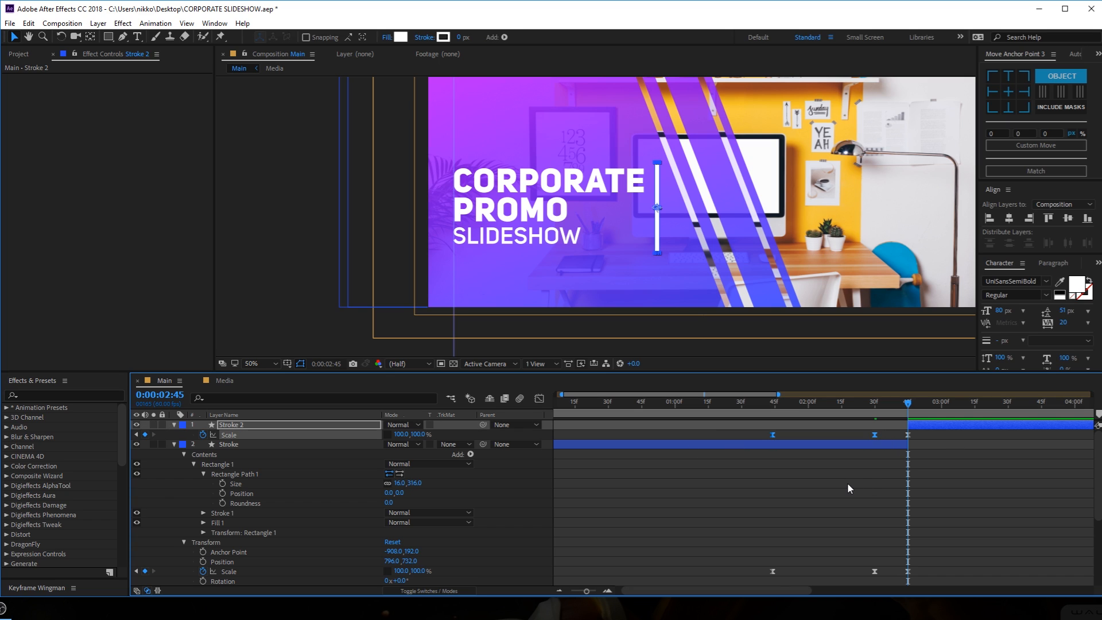
key("Delete")
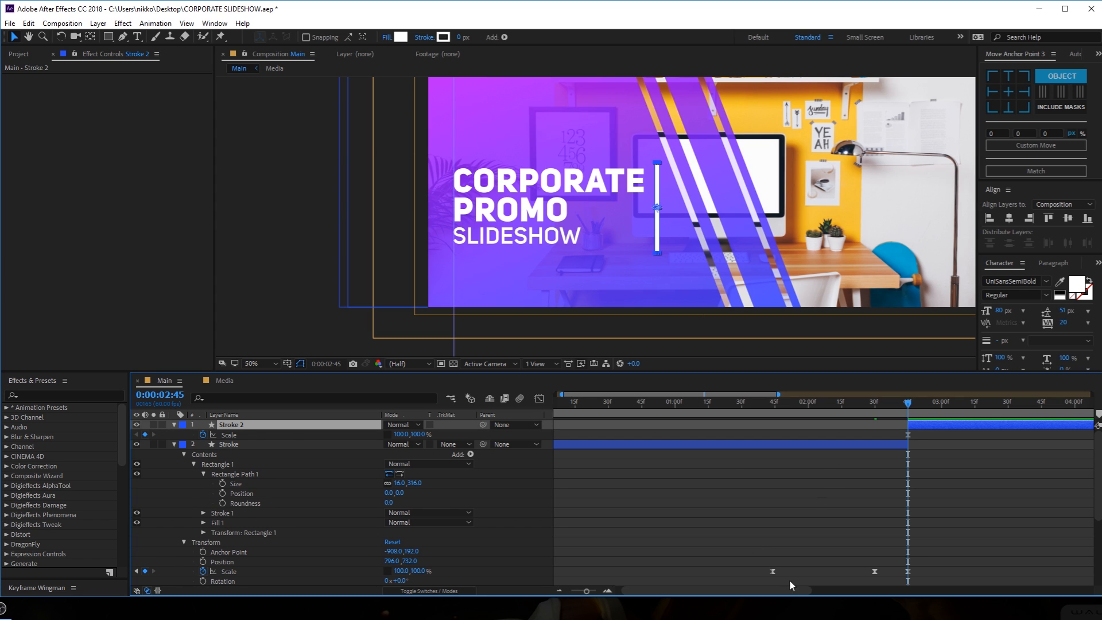
At 0:00:03:30, move Stroke 2's anchor point to its right edge and set its horizontal Scale to 4625%.
left_click_drag(745, 590, 826, 589)
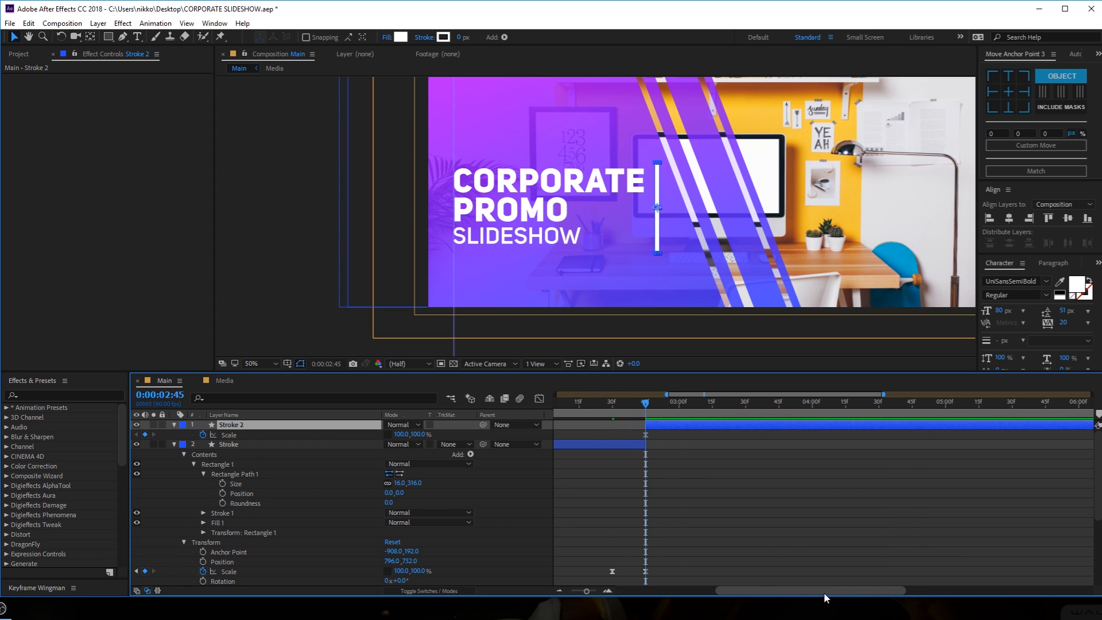
left_click_drag(652, 405, 749, 411)
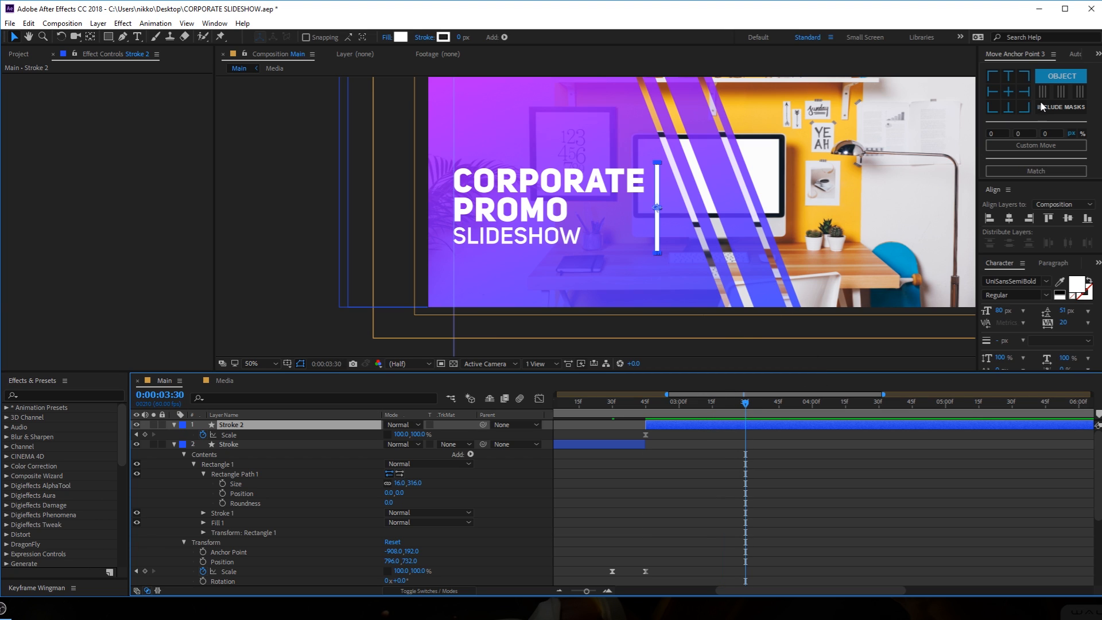
left_click(1024, 90)
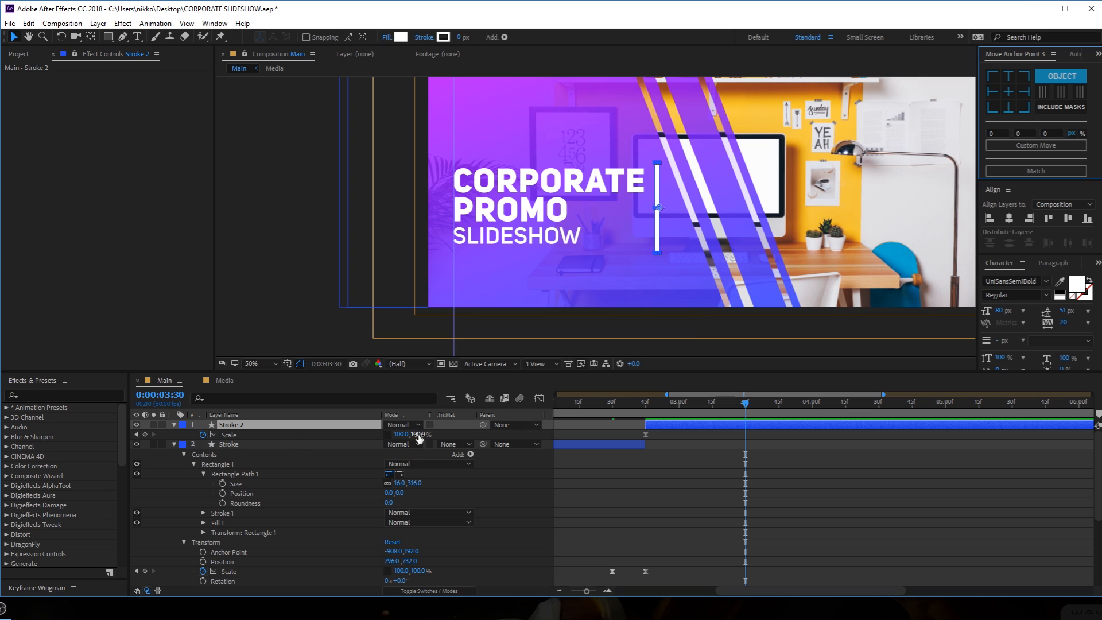
left_click_drag(401, 435, 550, 434)
left_click_drag(927, 401, 1090, 395)
left_click_drag(402, 435, 584, 432)
left_click_drag(647, 412, 745, 429)
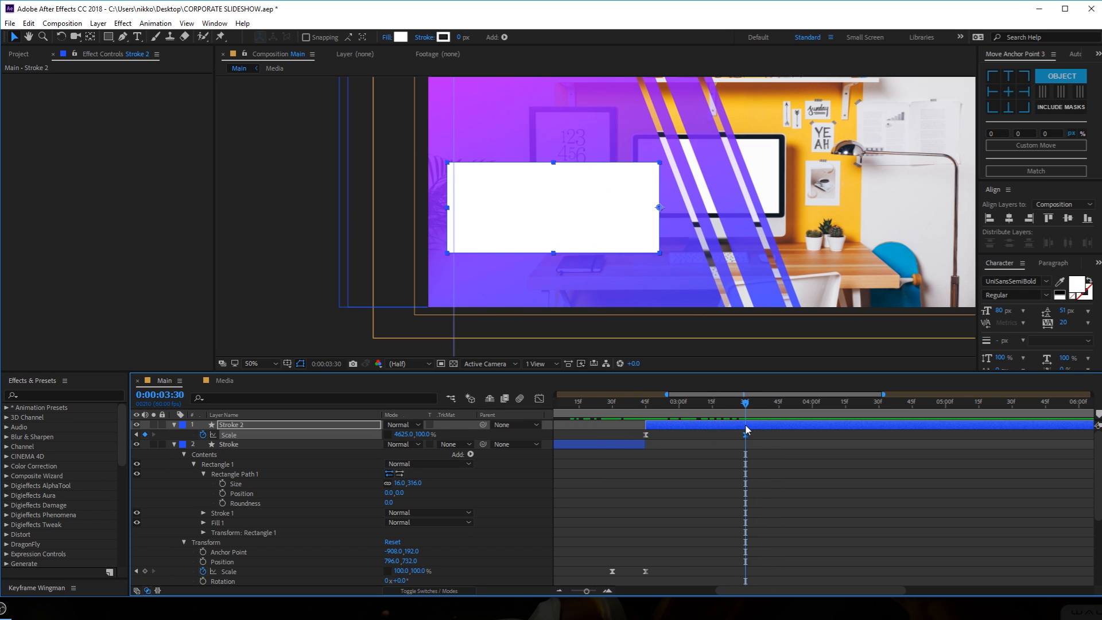
Split the Stroke 2 layer at 0:00:03:30 and move the new layer's anchor point to its left edge.
left_click(735, 427)
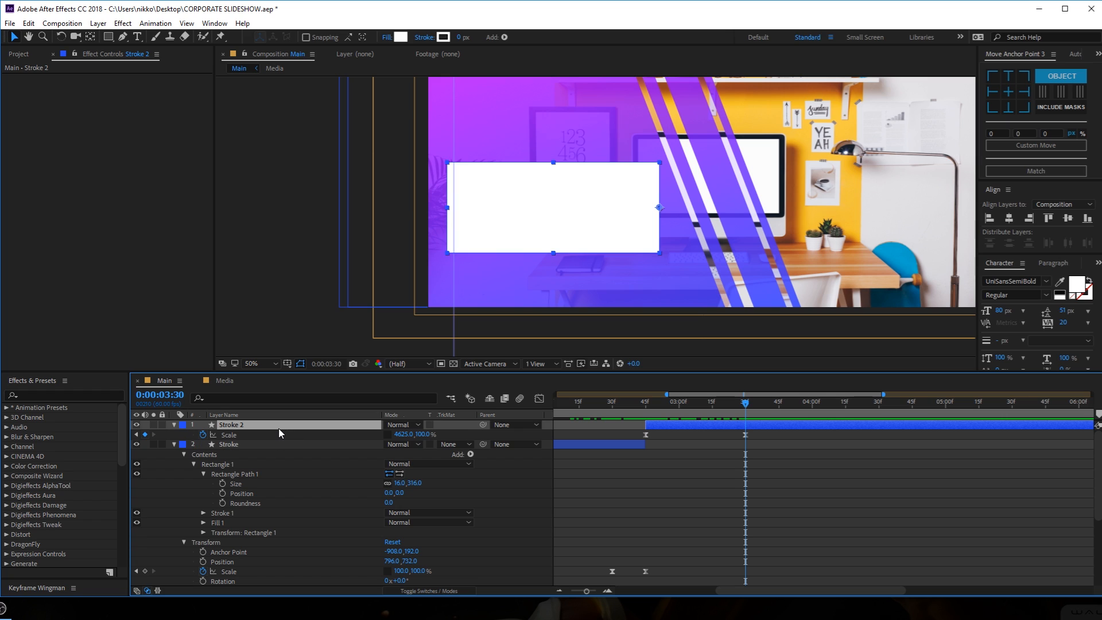
key("ctrl+shift+d")
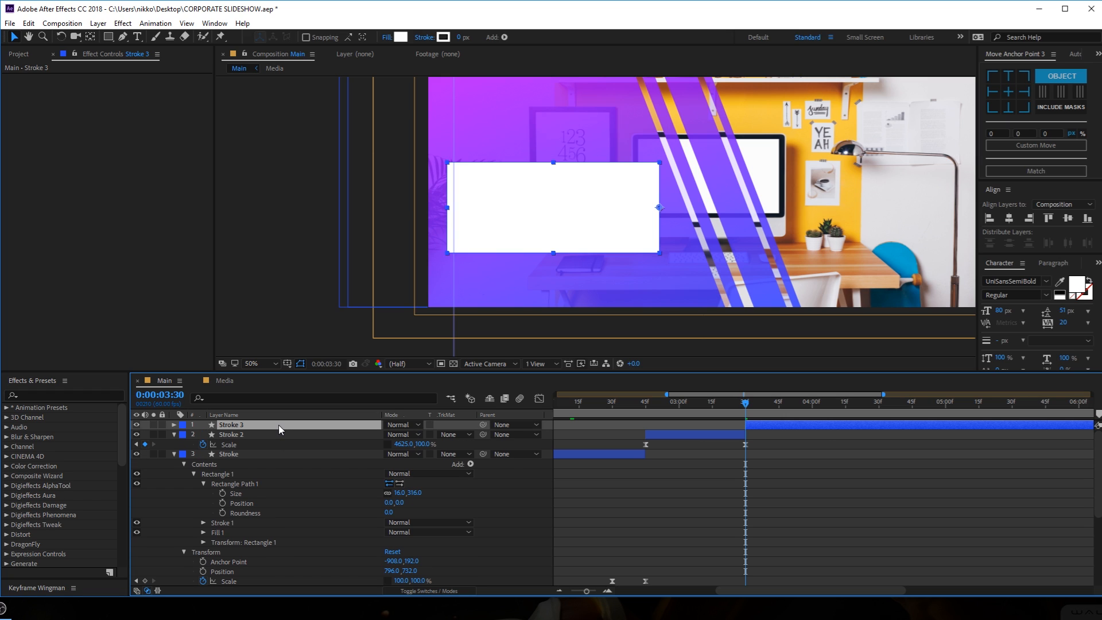
key("u")
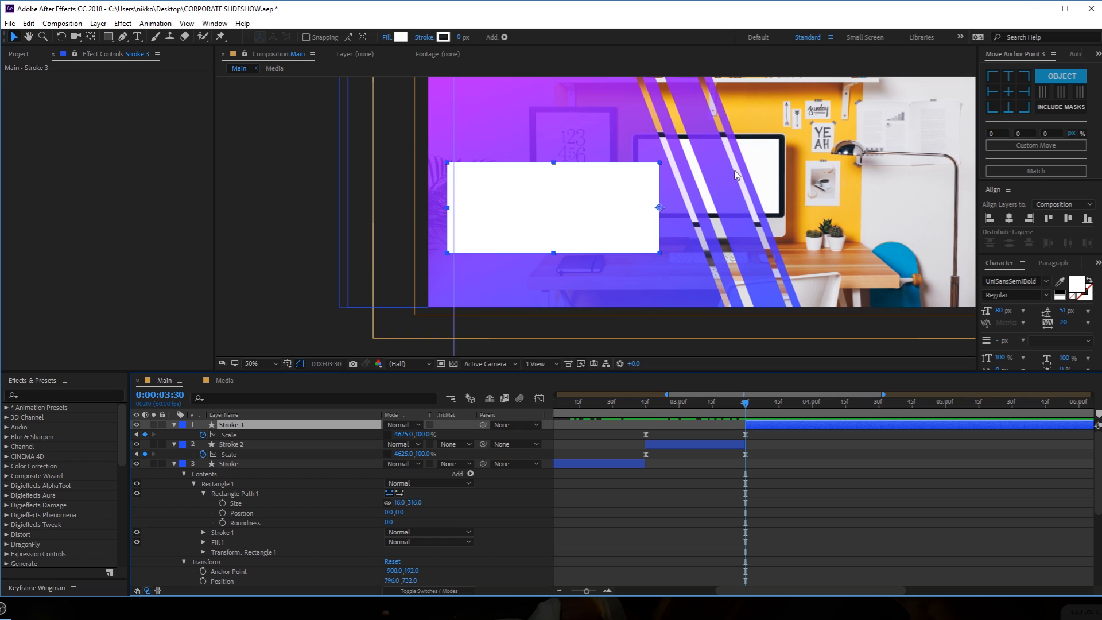
left_click(993, 92)
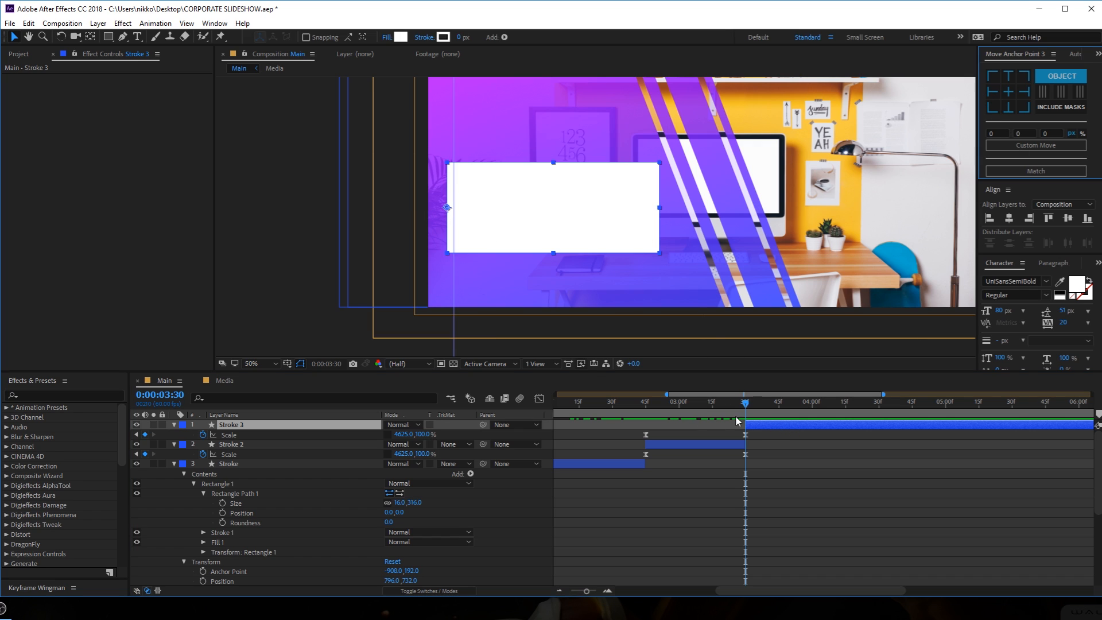
Set Stroke 3's horizontal Scale to 108% at 0:00:04:03 and delete its Scale keyframe at 0:00:02:45.
left_click_drag(746, 404, 823, 408)
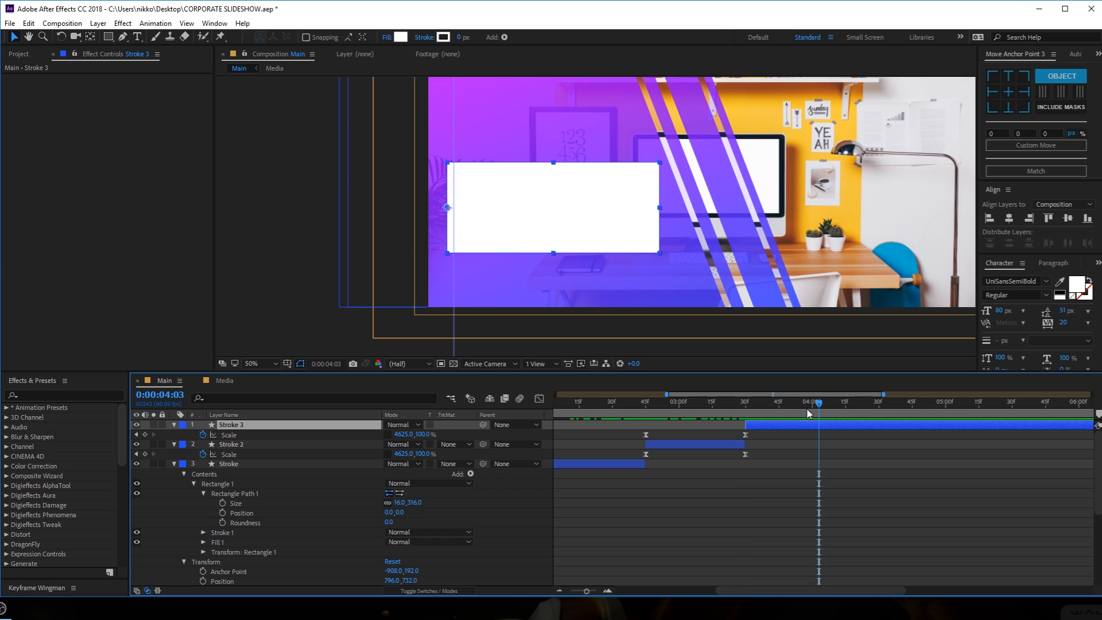
left_click_drag(404, 434, 202, 445)
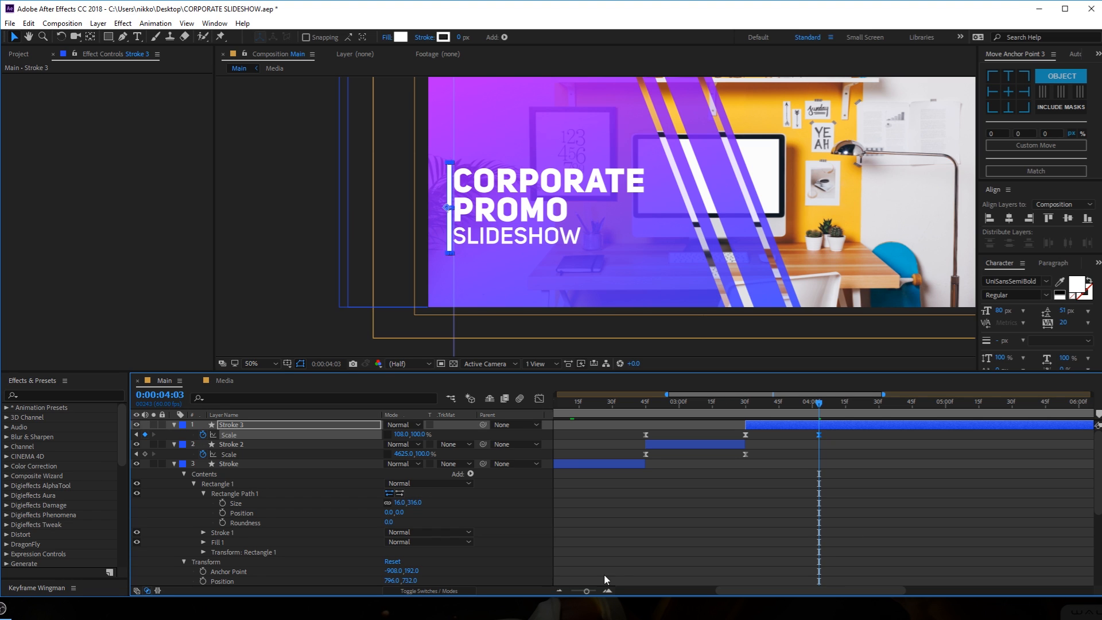
left_click(658, 438)
mouse_move(636, 413)
left_mouse_down()
mouse_move(847, 416)
mouse_move(626, 436)
mouse_move(910, 466)
mouse_move(900, 463)
left_mouse_up()
key("Delete")
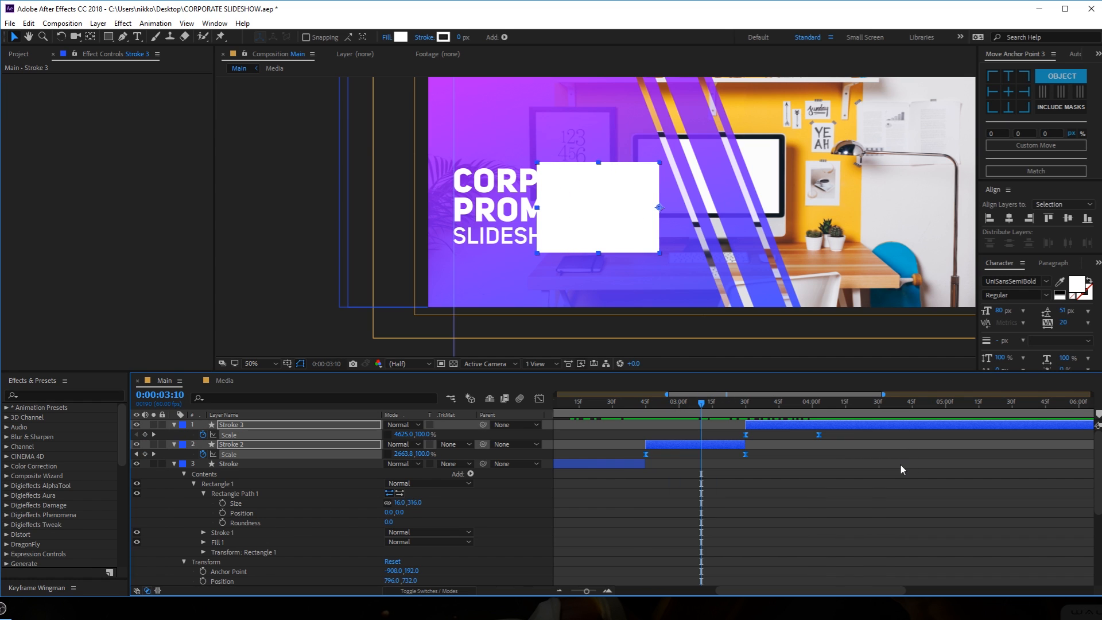
Easy-ease the Stroke 2 and Stroke 3 Scale keyframes and shape their speed curves into sharp peaks close to 0:00:03:30.
key("F9")
left_click(539, 398)
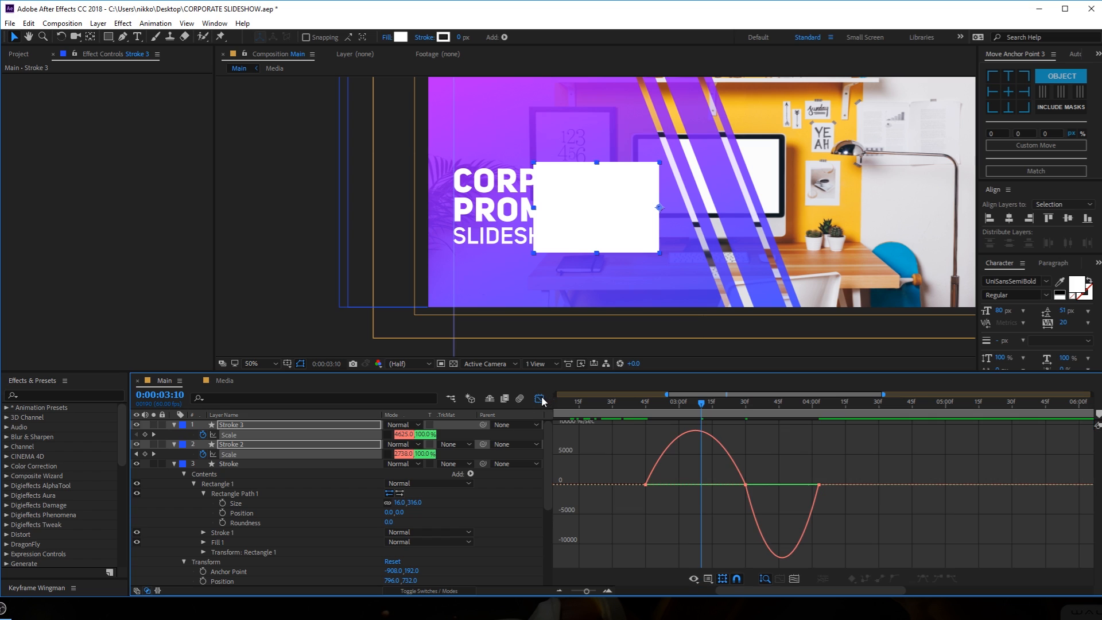
left_click_drag(666, 497, 711, 484)
left_click_drag(832, 487, 792, 522)
scroll(749, 512, "up", 5)
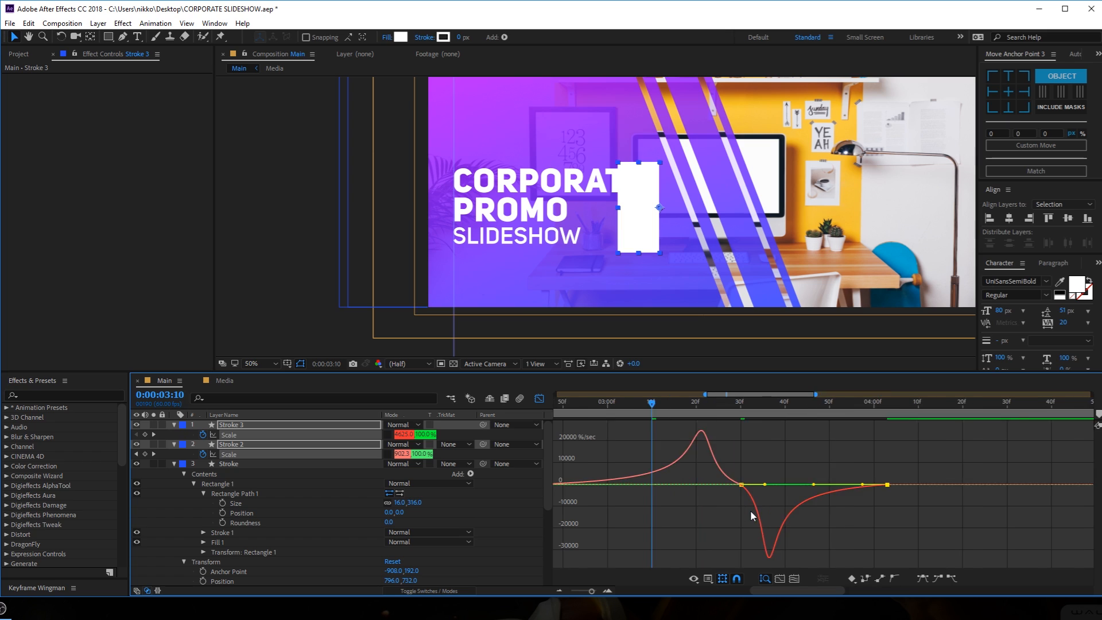
left_click_drag(778, 489, 752, 488)
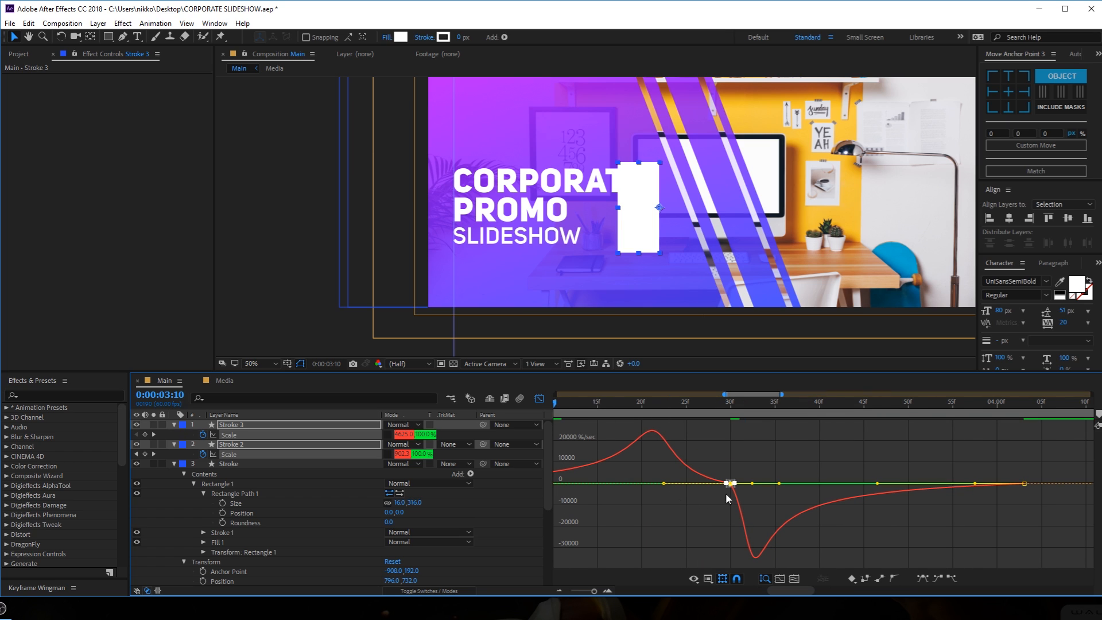
left_click_drag(665, 484, 705, 483)
scroll(688, 480, "down", 4)
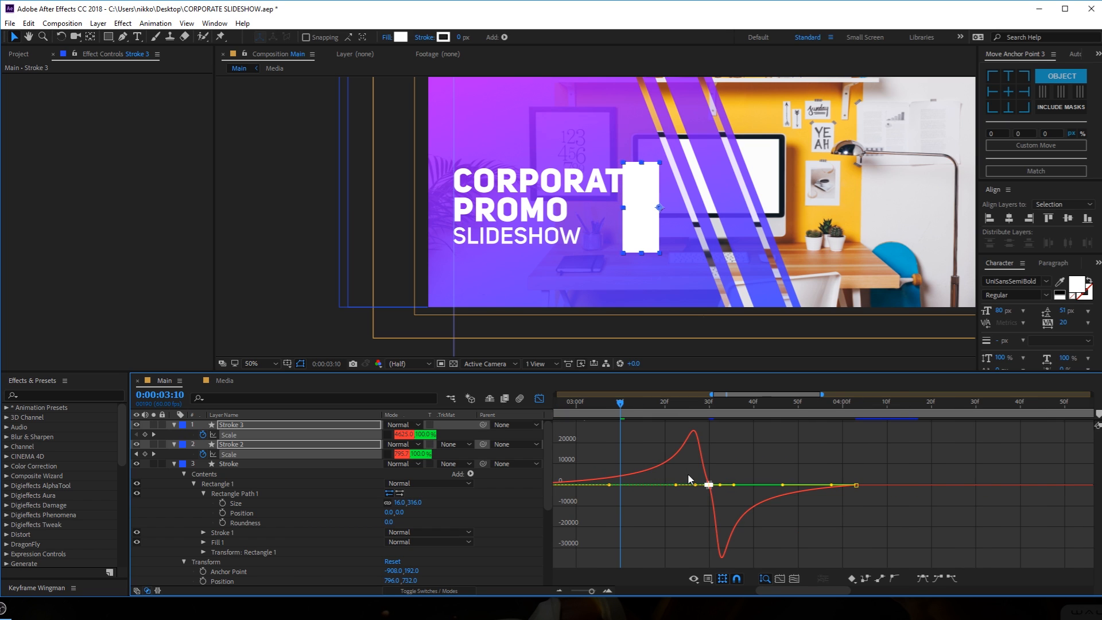
Preview the bar's scale animation from 0:00:02:45.
left_click(600, 408)
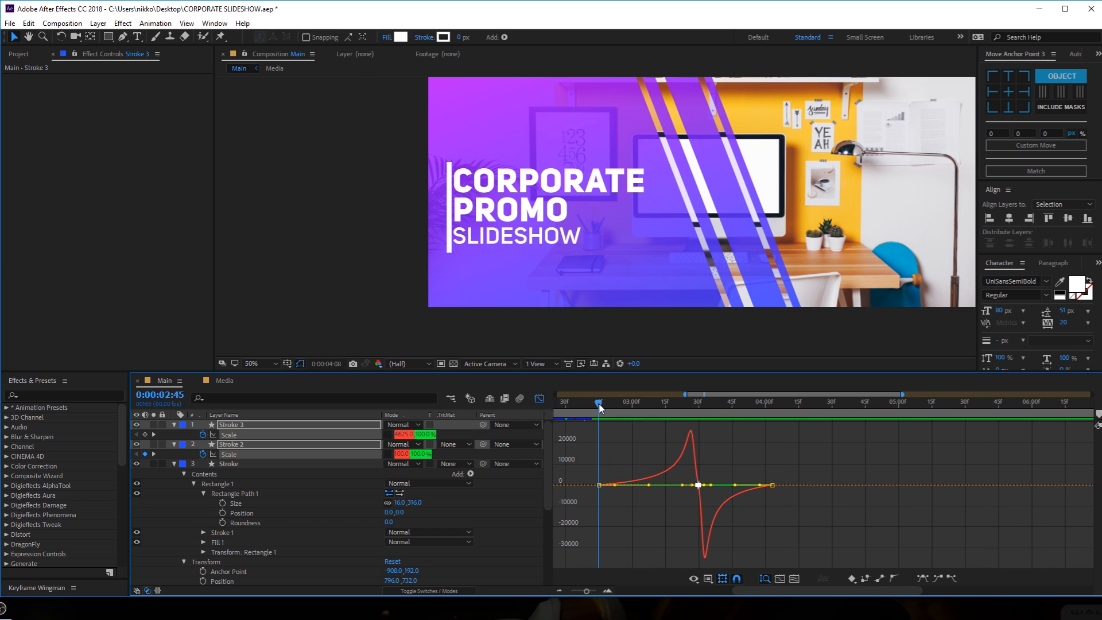
key("space")
key("space")
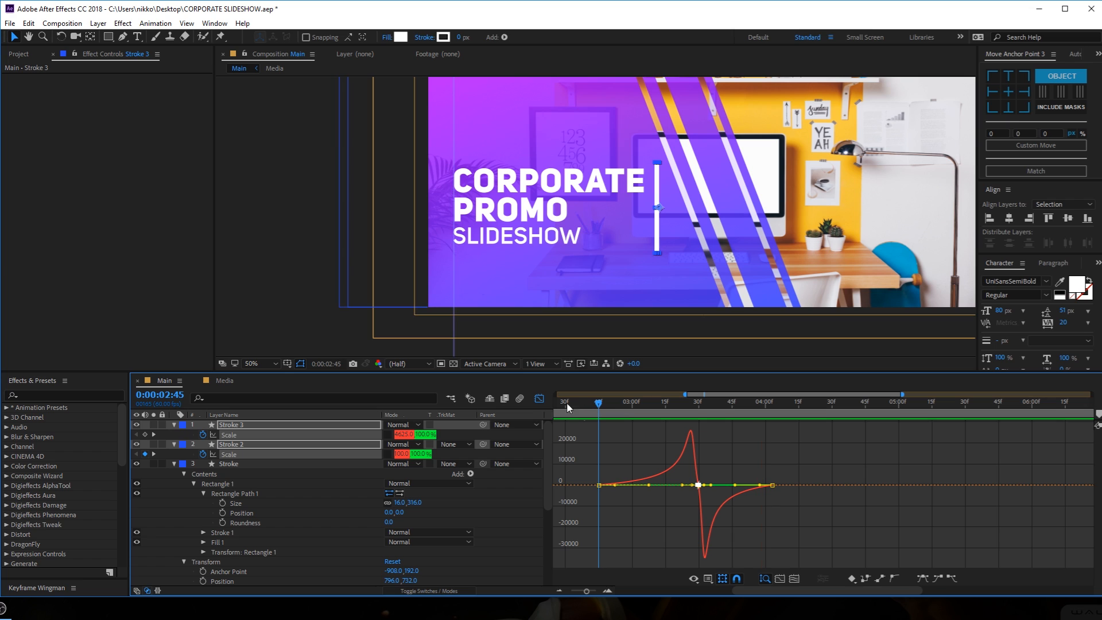
Close the graph editor, show the full timeline and collapse the properties of all layers.
left_click(541, 399)
left_click(691, 484)
scroll(693, 484, "down", 1)
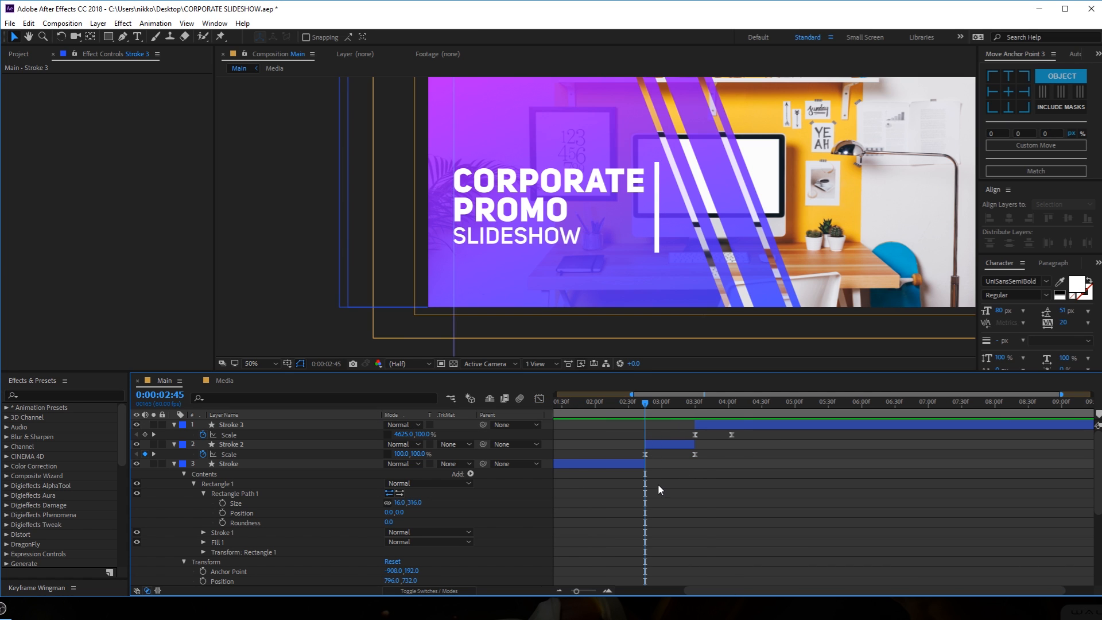
scroll(657, 483, "down", 1)
left_click_drag(643, 410, 724, 409)
key("ctrl+a")
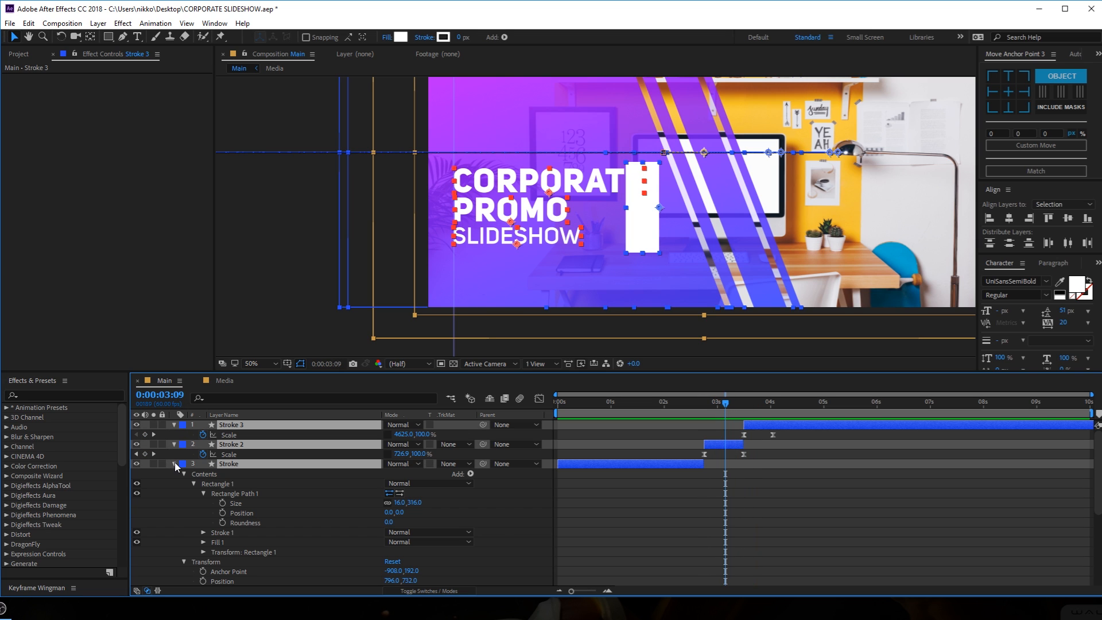
key("u")
left_click(277, 557)
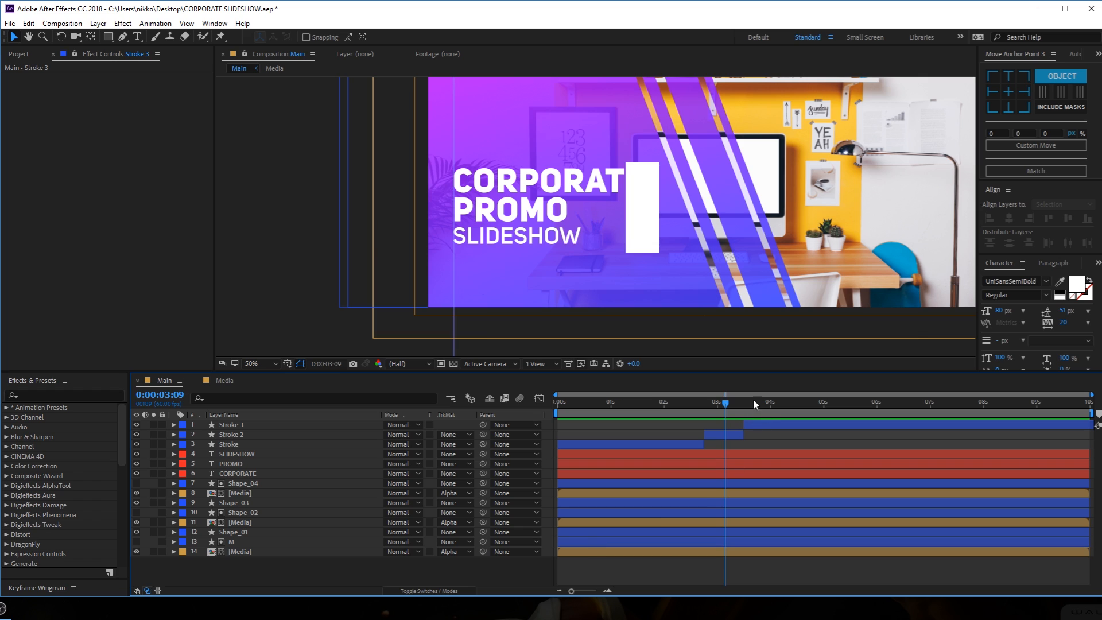
Pre-compose the SLIDESHOW, PROMO and CORPORATE text layers into a new composition named Text.
left_click_drag(701, 400, 787, 412)
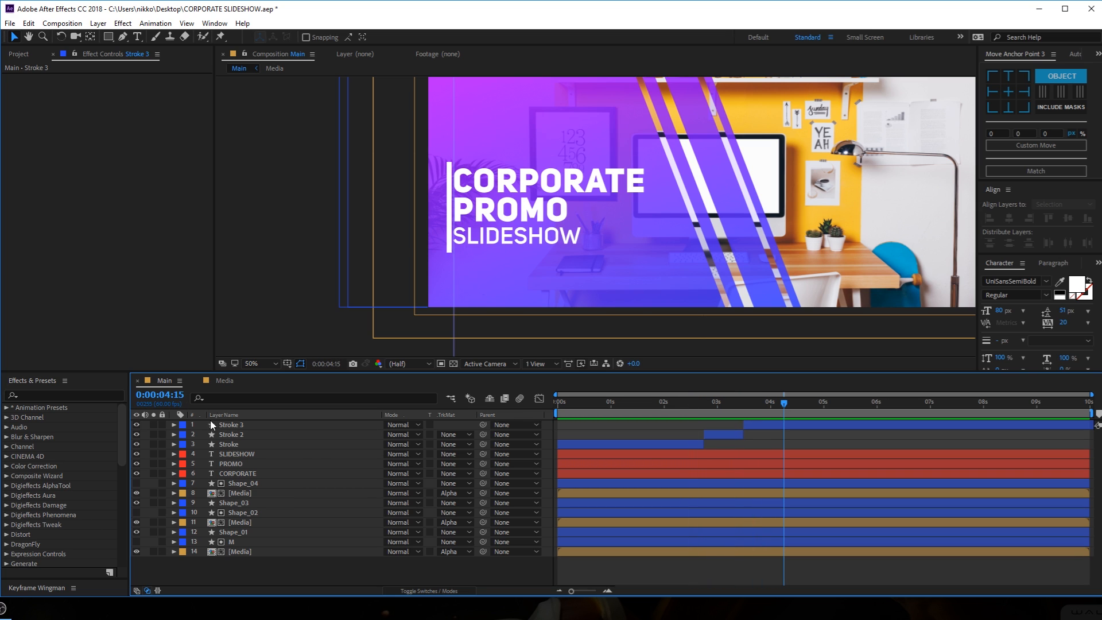
left_click(232, 456)
left_click(230, 471, "shift")
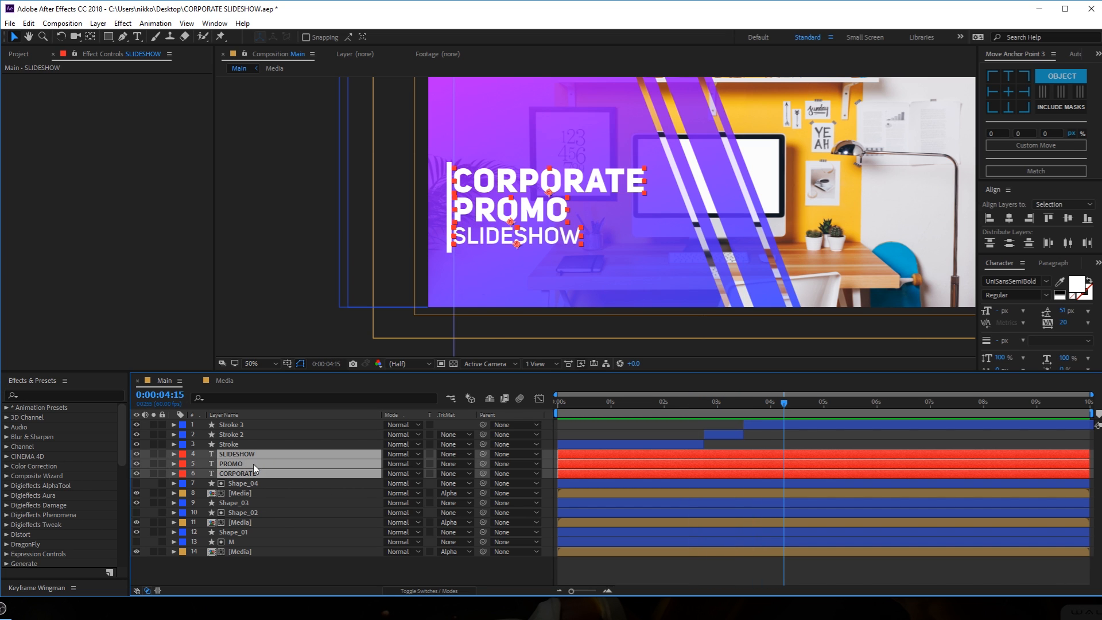
key("ctrl+shift+c")
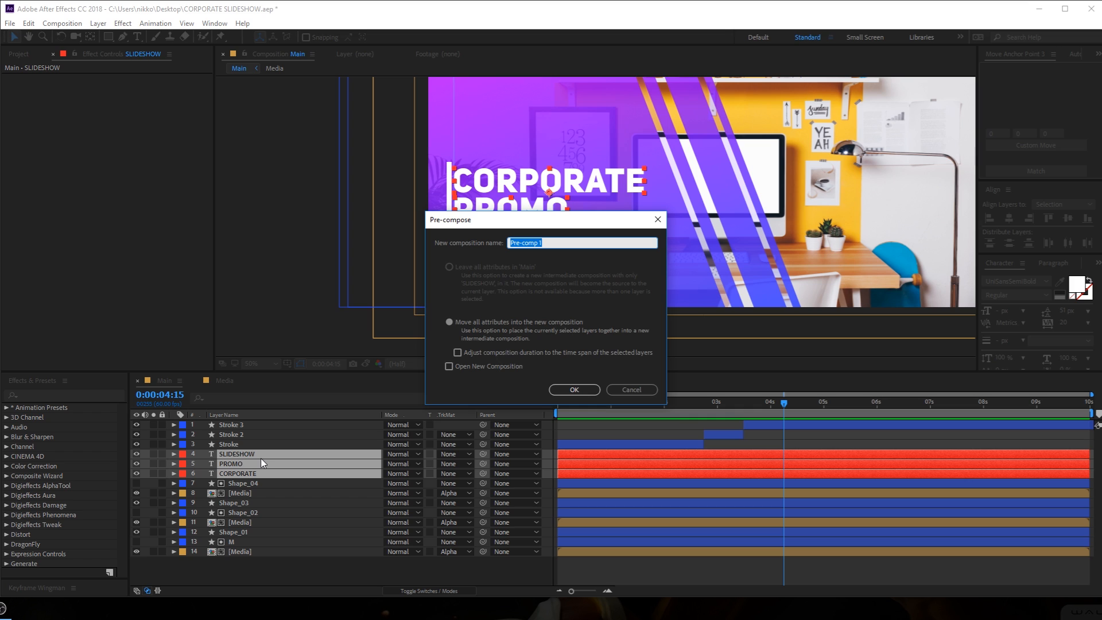
type("Text")
key("Return")
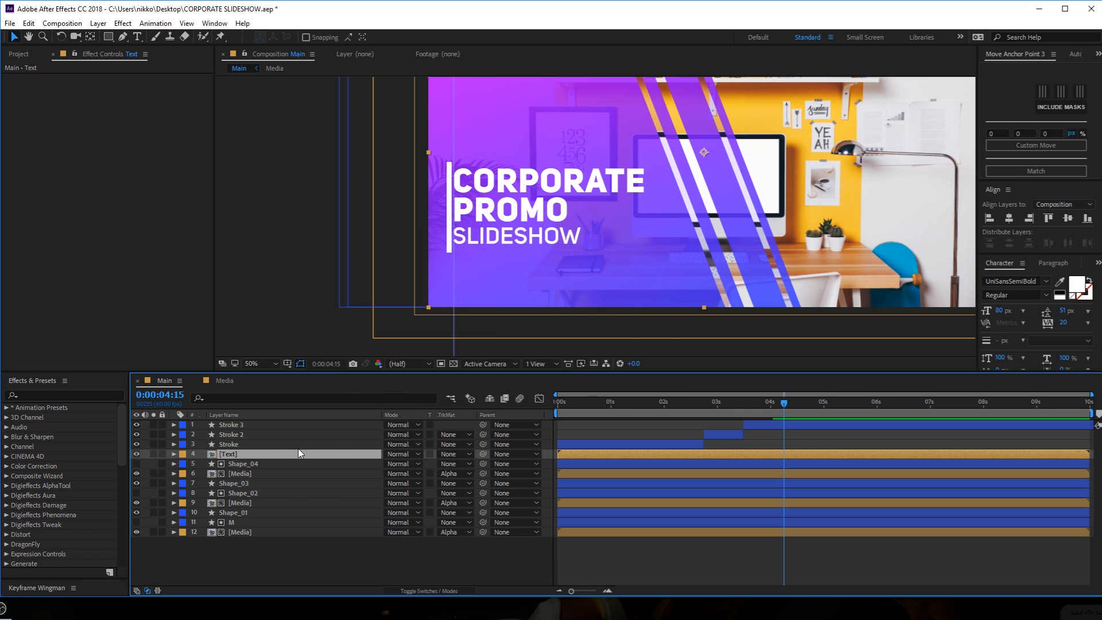
Open the Text composition and crop it to a region of interest drawn closely around the three title lines.
double_click(252, 454)
key("h")
left_click_drag(404, 315, 491, 252)
key("v")
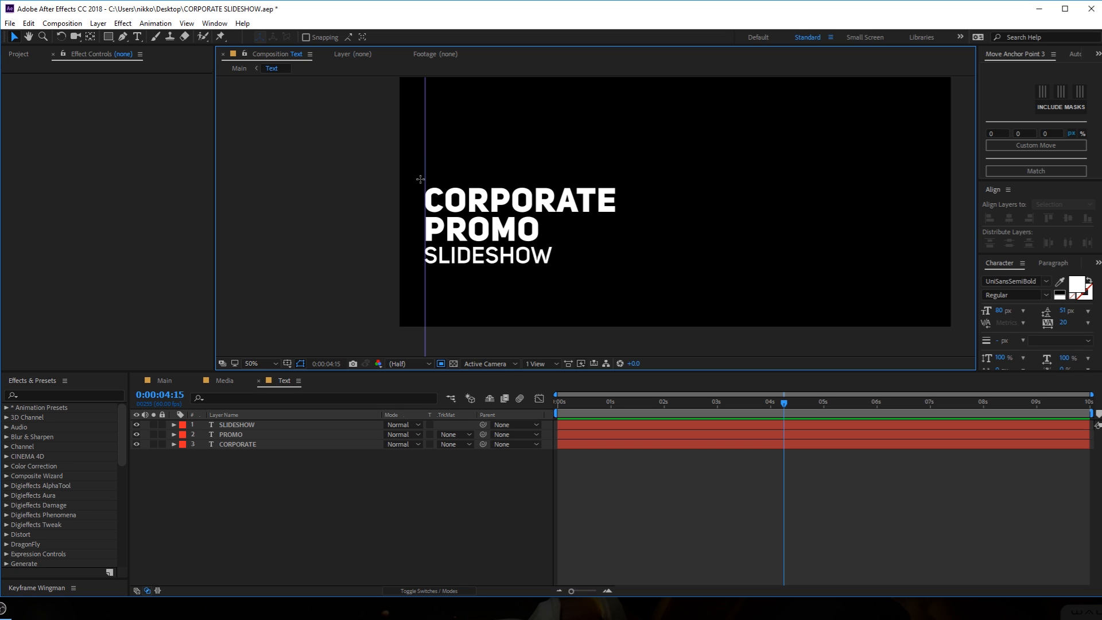
left_click_drag(420, 174, 667, 274)
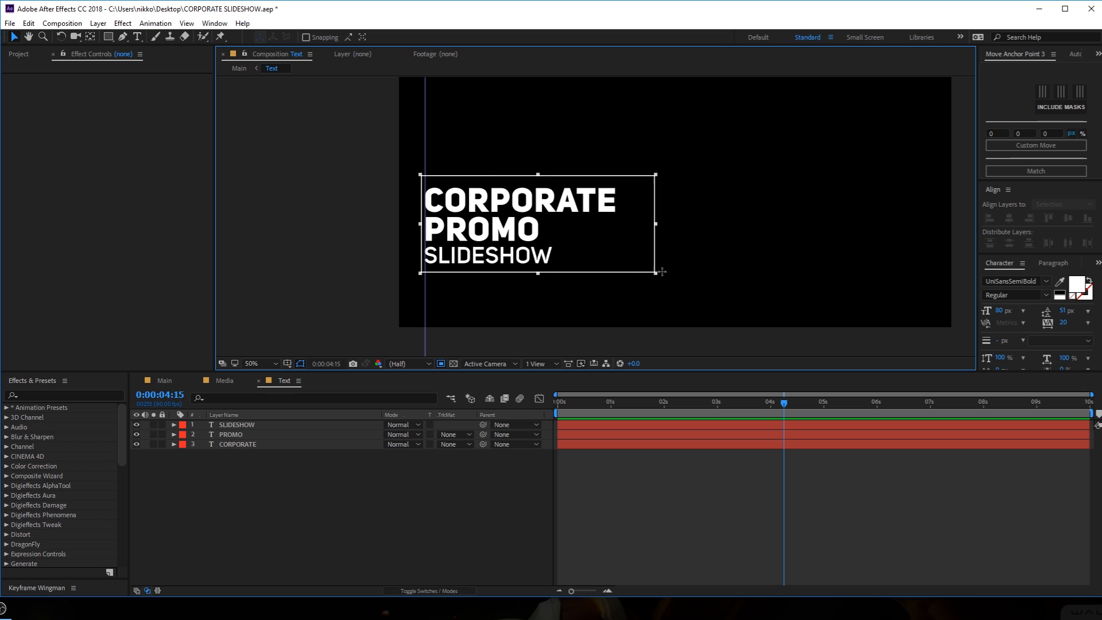
left_click(74, 27)
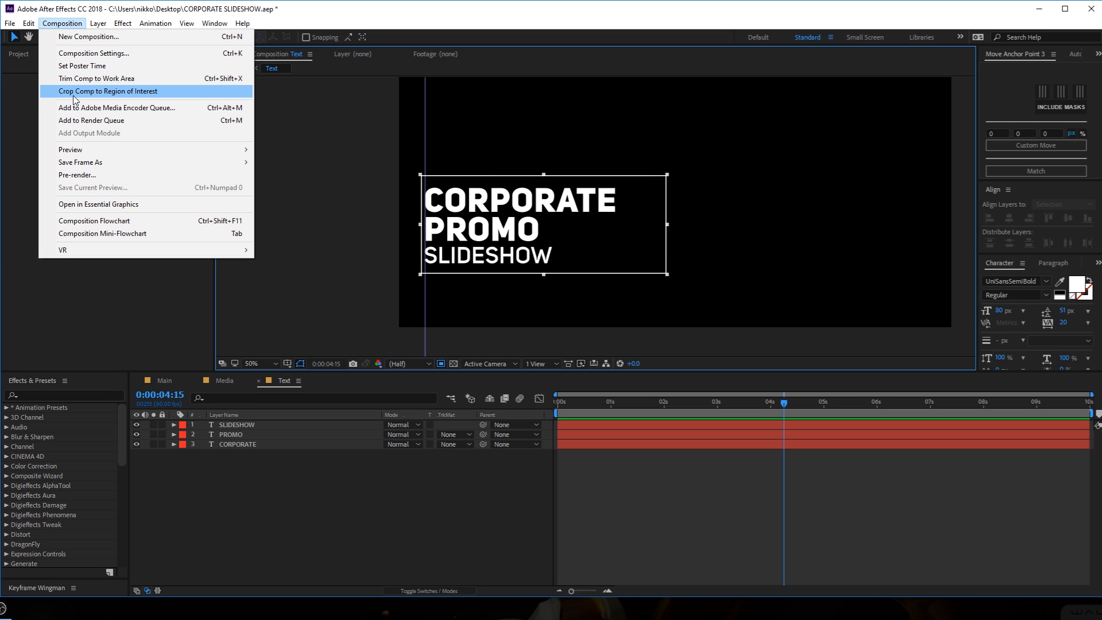
left_click(131, 94)
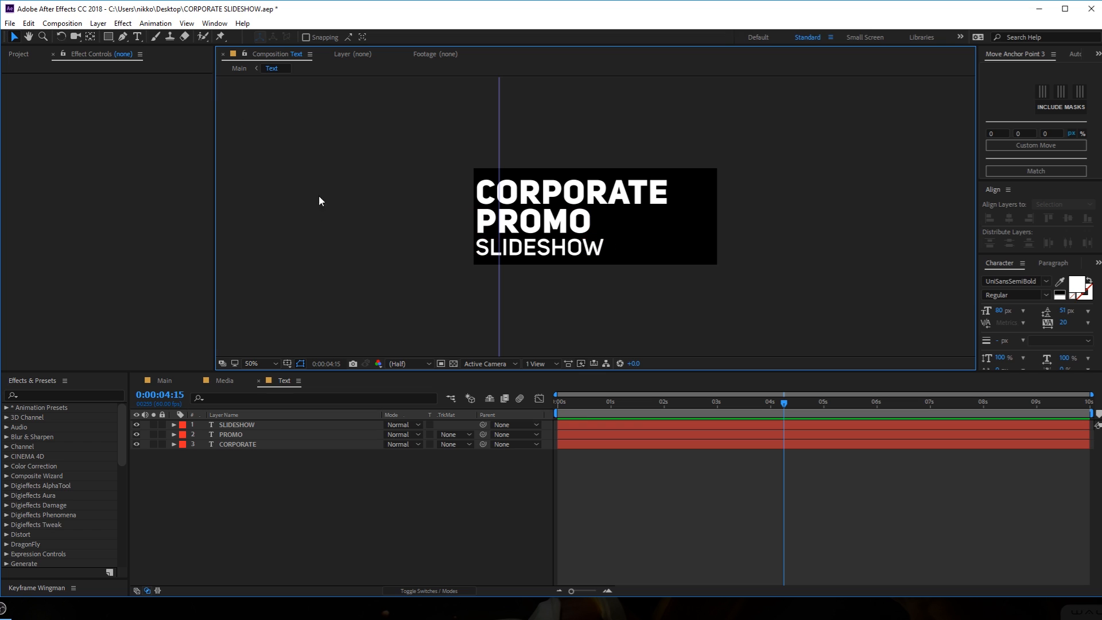
Keyframe the three text layers' Position at 0:00:01:00, and at 0:00:00:00 move them horizontally past the composition's left edge.
left_click(611, 403)
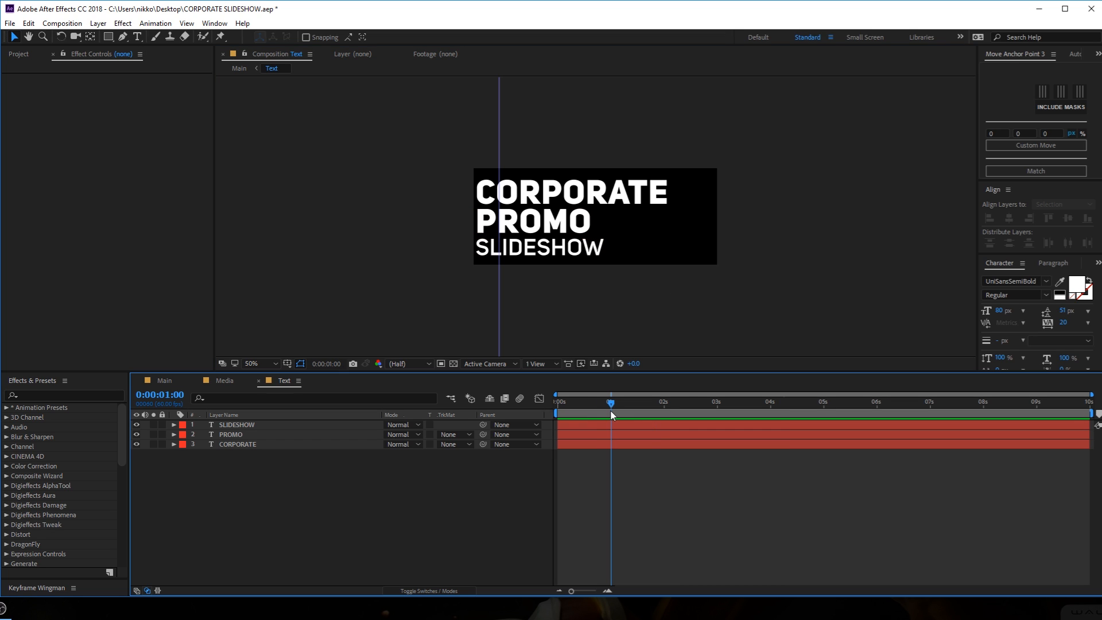
left_click_drag(232, 484, 247, 422)
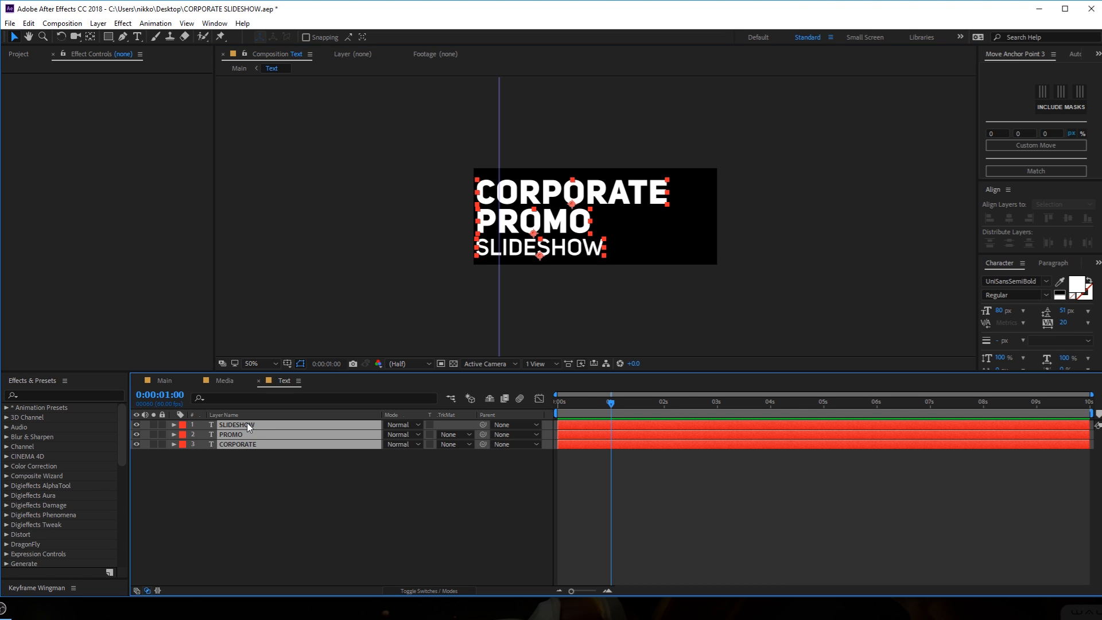
key("p")
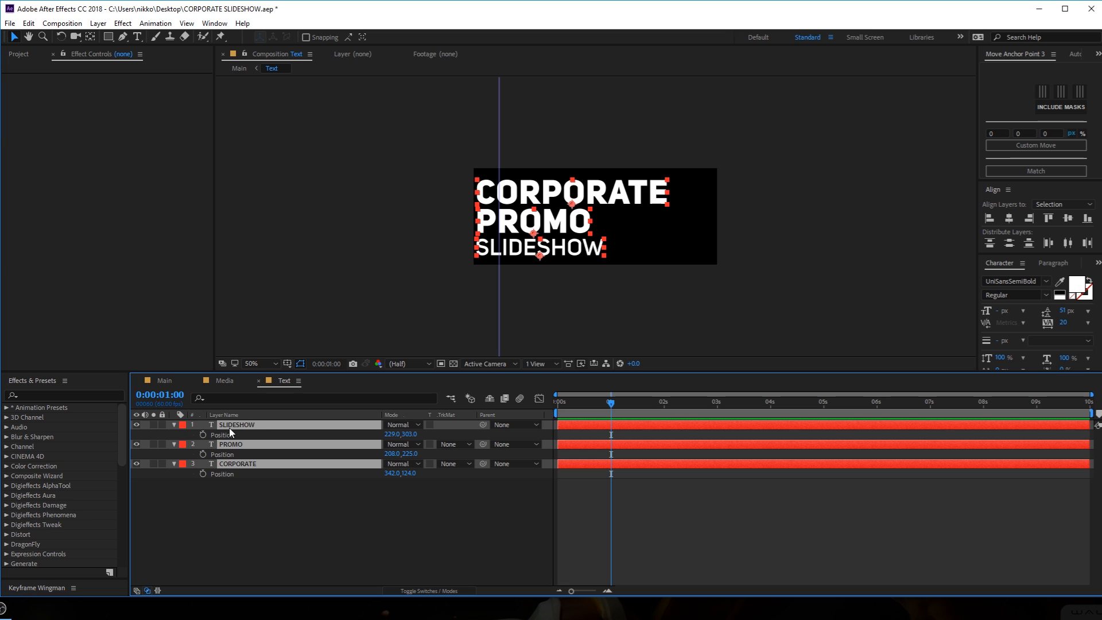
left_click(202, 434)
left_click_drag(593, 406, 555, 405)
left_click_drag(553, 233, 362, 224)
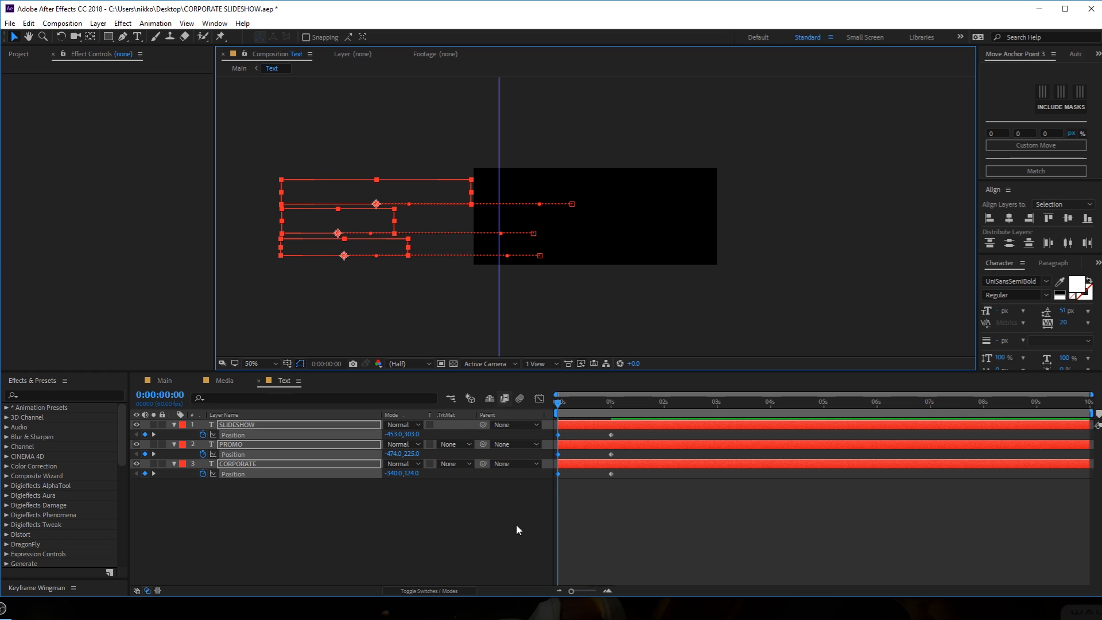
Apply Easy Ease to all Position keyframes of the three text layers and shape their speed graph into an early peak with a long slowdown.
left_click_drag(620, 431, 548, 485)
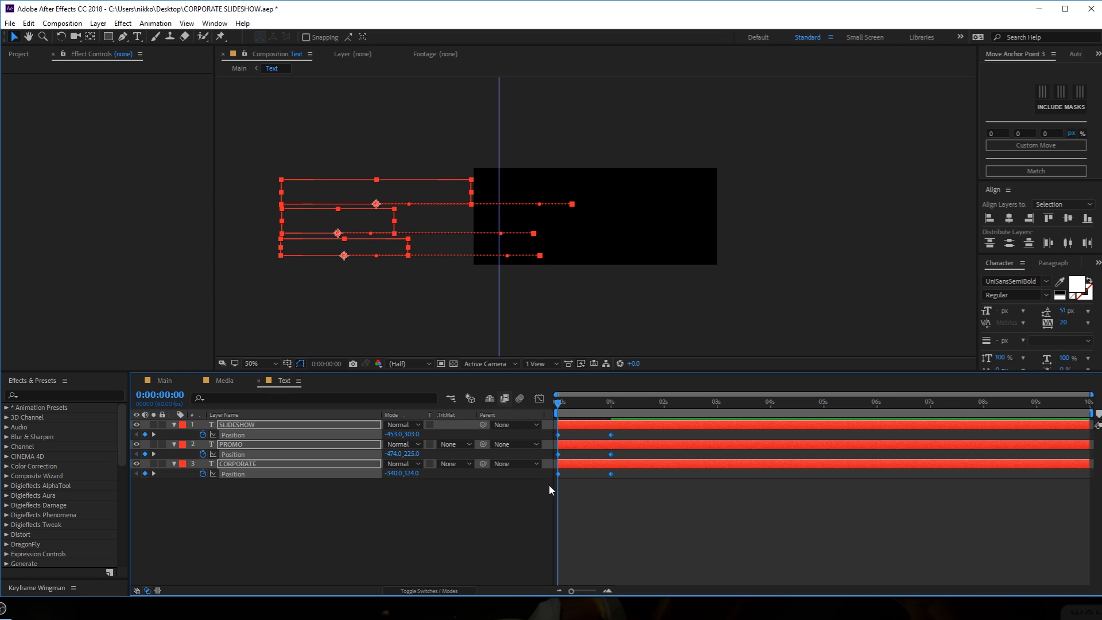
key("F9")
left_click_drag(666, 529, 535, 551)
key("space")
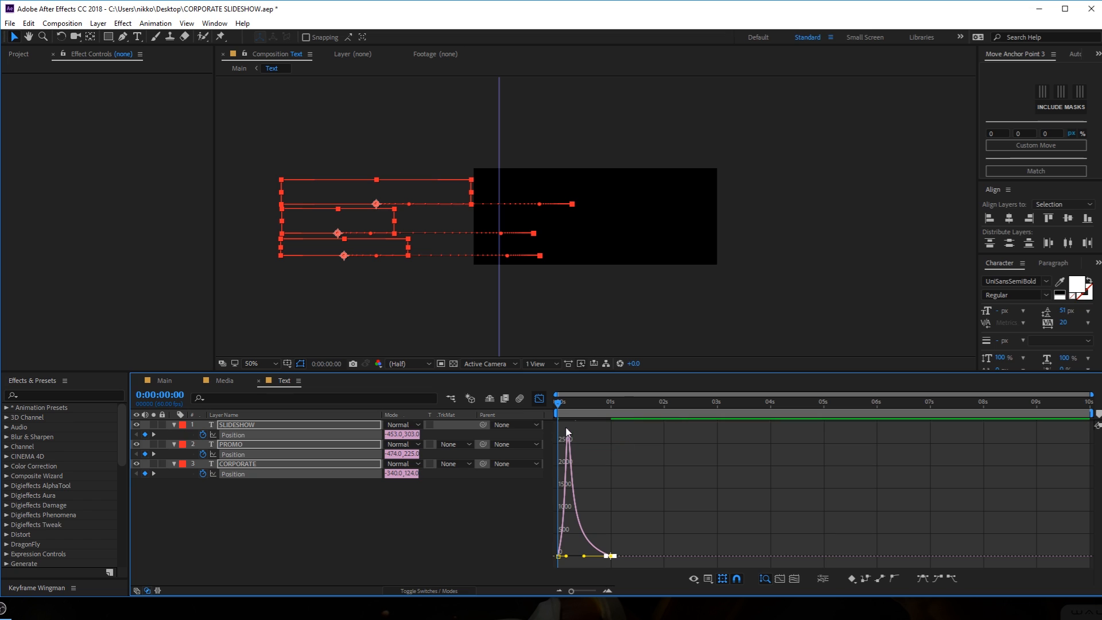
key("space")
left_click(538, 398)
left_click(618, 521)
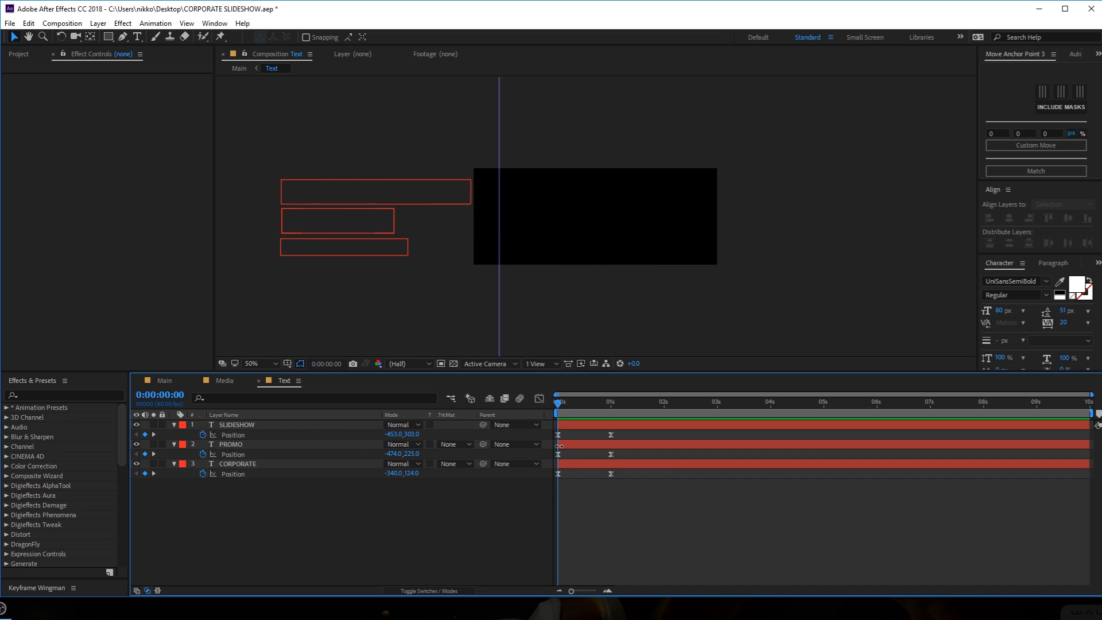
Stagger the text layers so PROMO starts about 5 frames and SLIDESHOW about 10 frames after CORPORATE, and preview the reveal.
scroll(563, 460, "up", 1)
left_click_drag(638, 591, 617, 591)
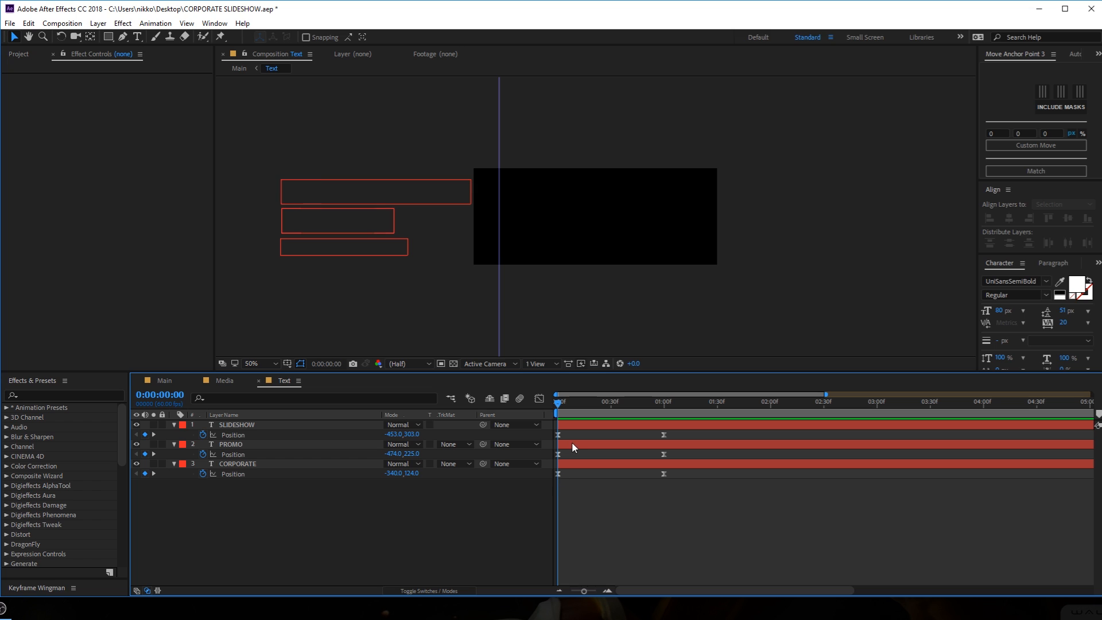
left_click_drag(572, 442, 598, 425)
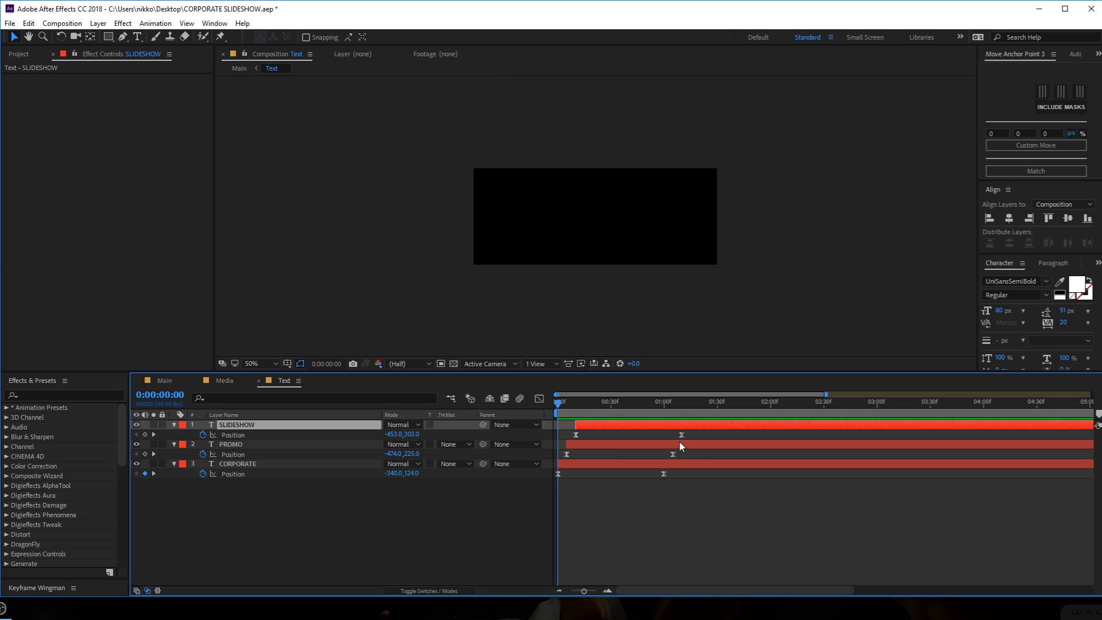
key("space")
key("space")
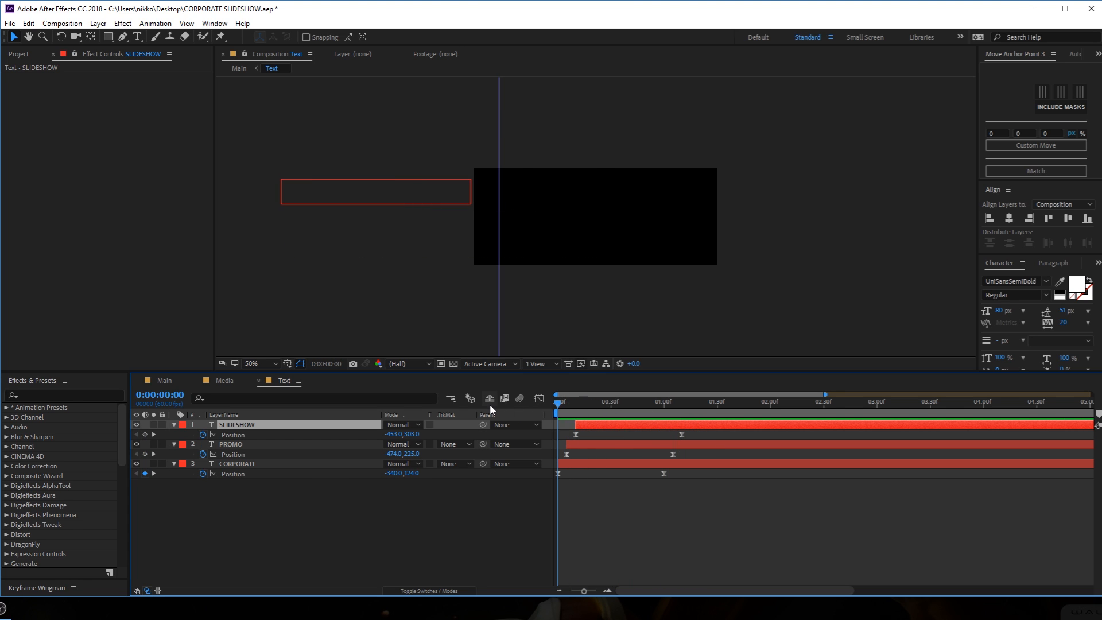
key("space")
left_click(577, 404)
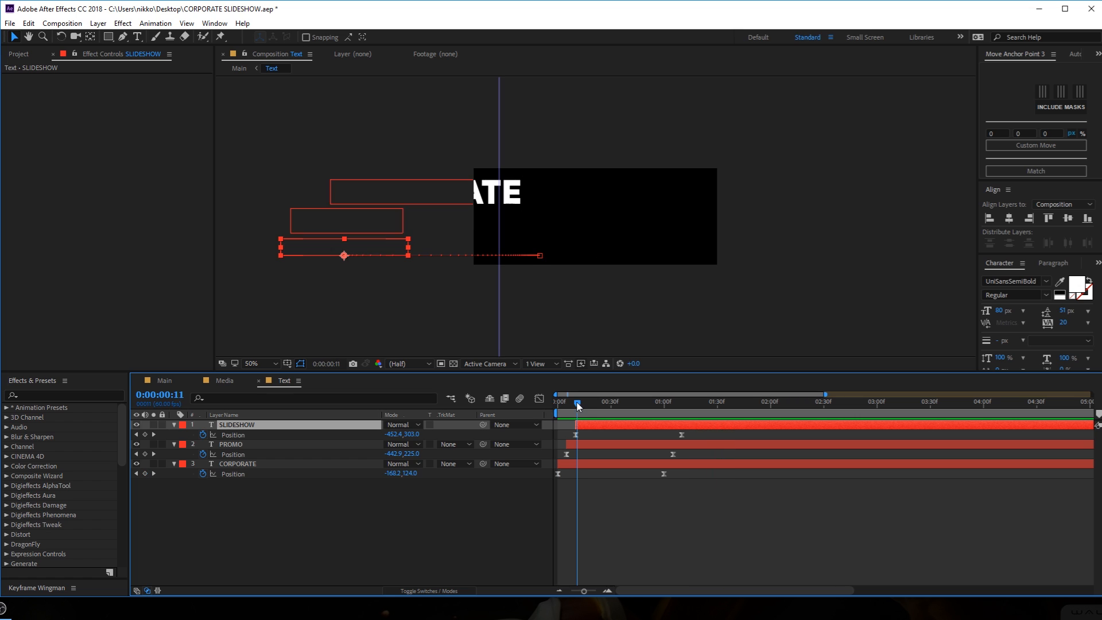
In the Main composition, place the Text layer against the accent bar's left edge and shift its start to 0:00:03:30.
left_click(164, 379)
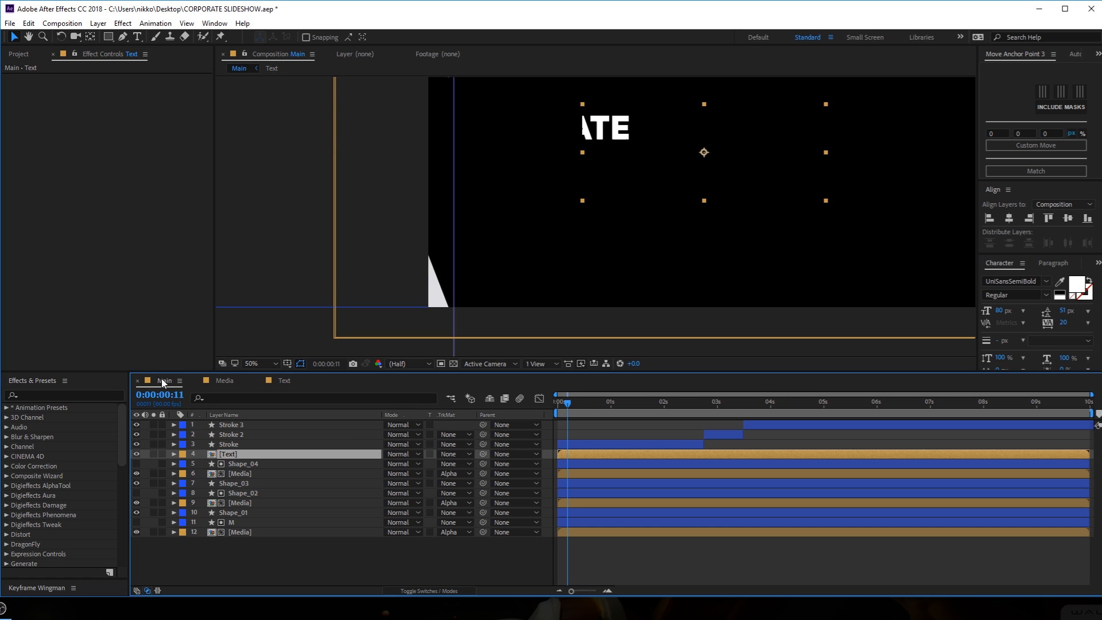
left_click(580, 407)
left_click_drag(580, 407, 744, 408)
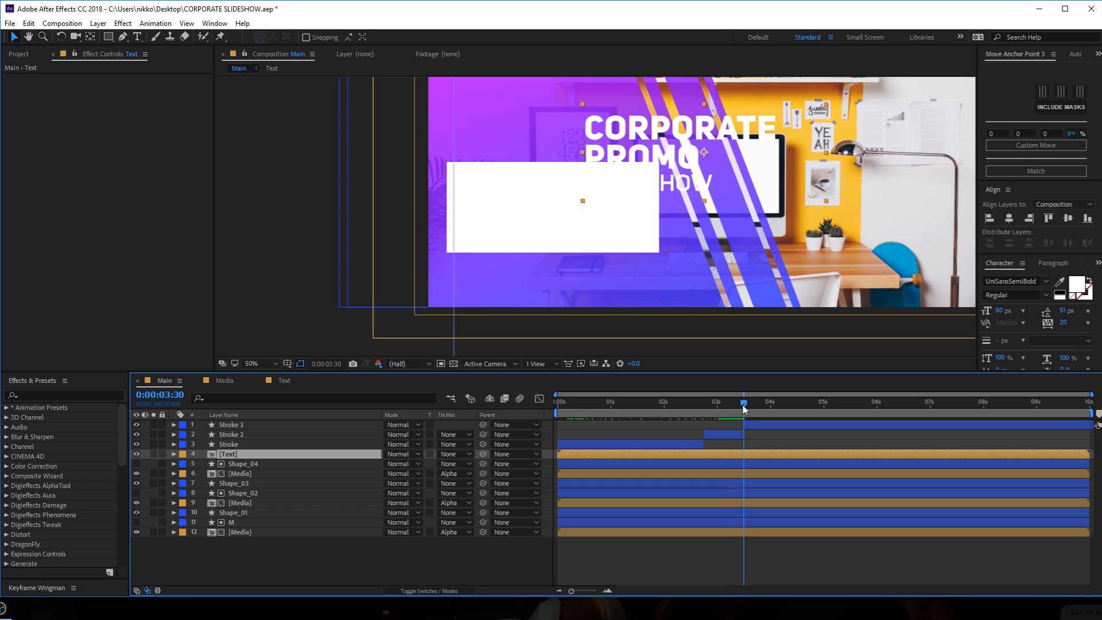
left_click_drag(703, 148, 561, 189)
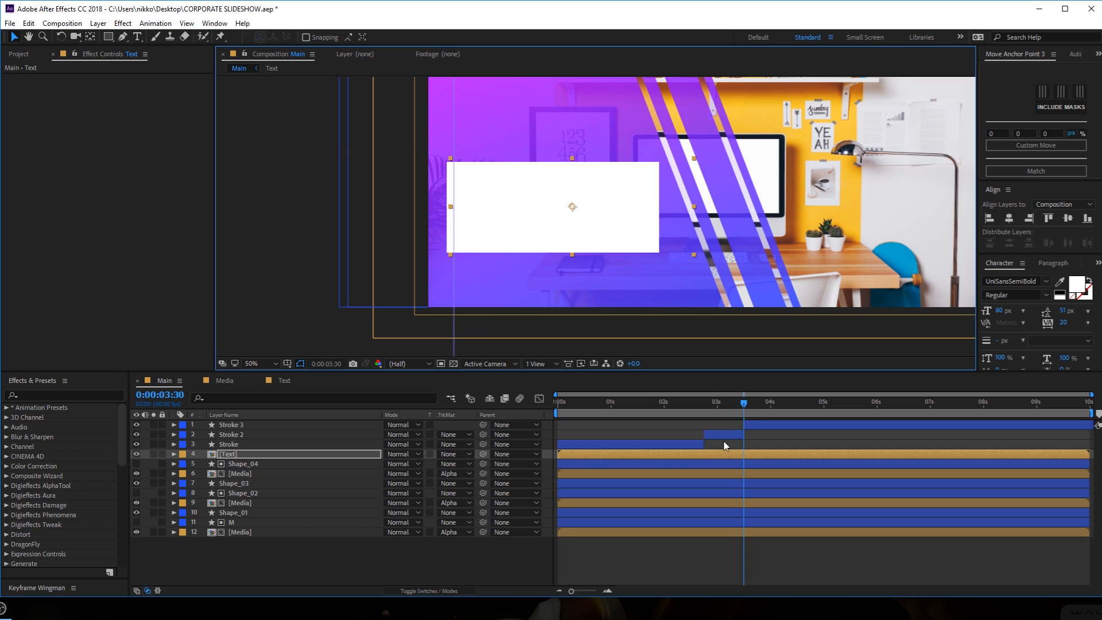
left_click_drag(572, 459, 757, 469)
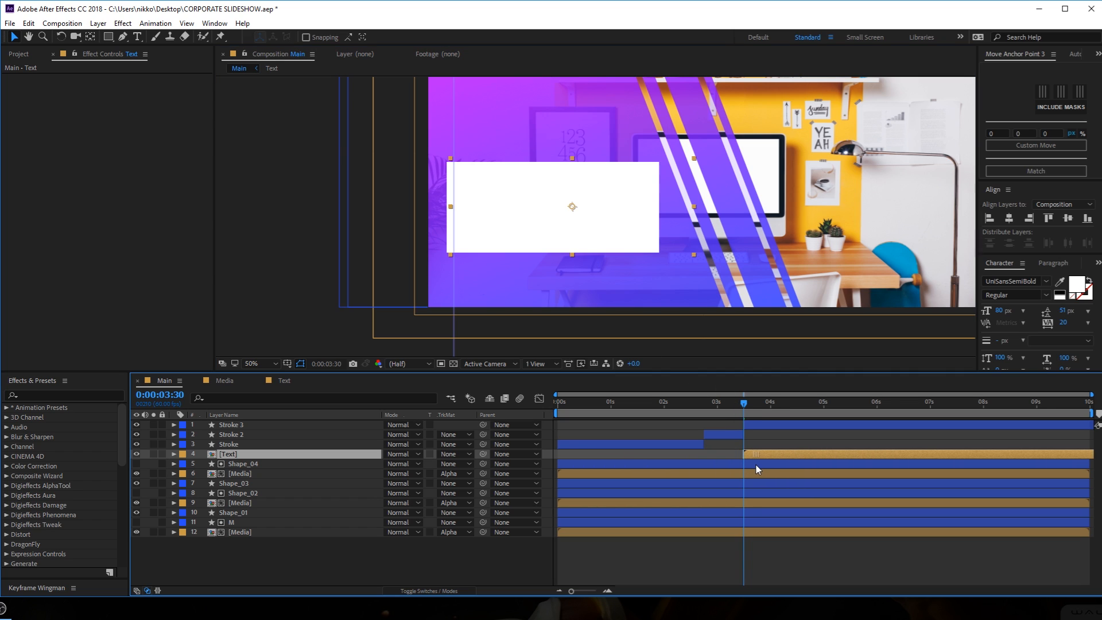
At 0:00:04:59, nudge the Text layer slightly right and down to leave a small gap beside the accent bar.
left_click_drag(743, 403, 822, 412)
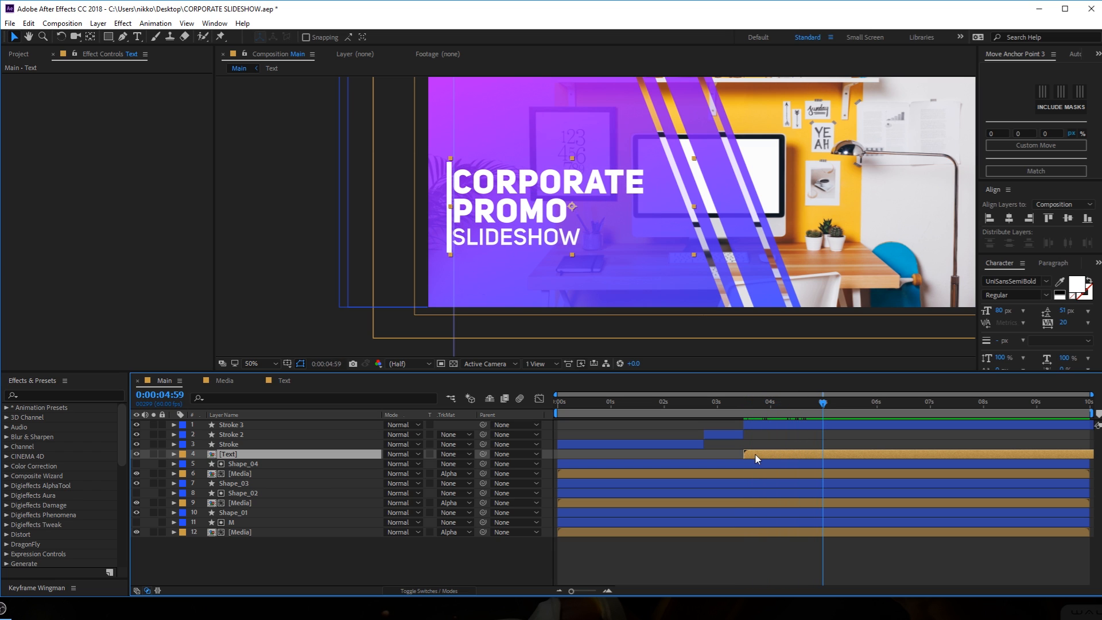
key("Right")
key("Right")
key("Right")
key("Right")
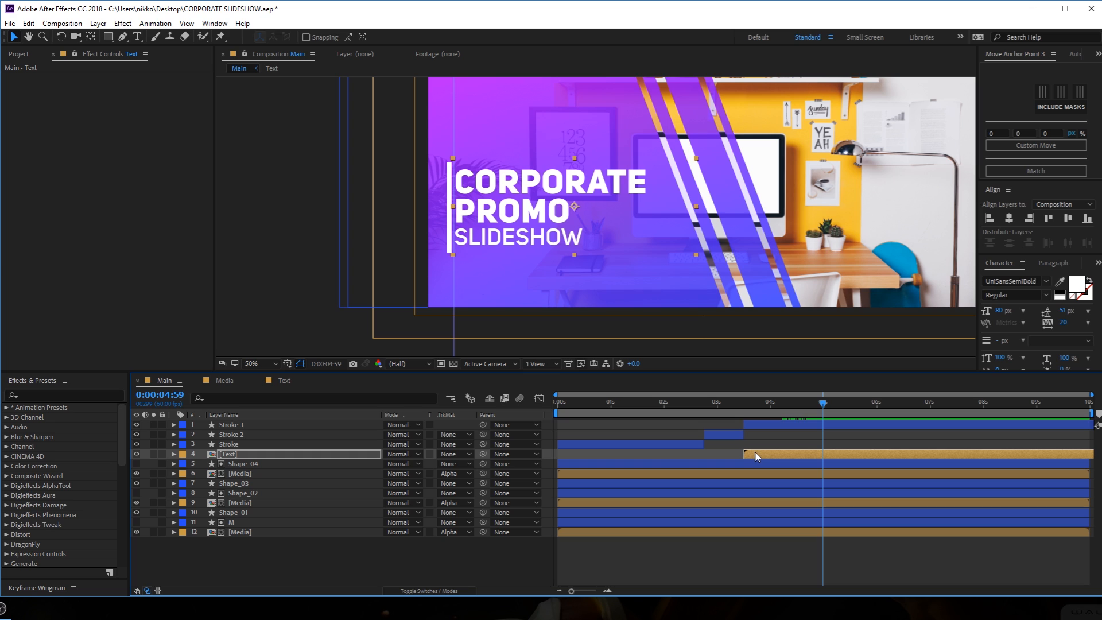
key("Down")
key("Down")
key("Right")
key("Right")
key("Up")
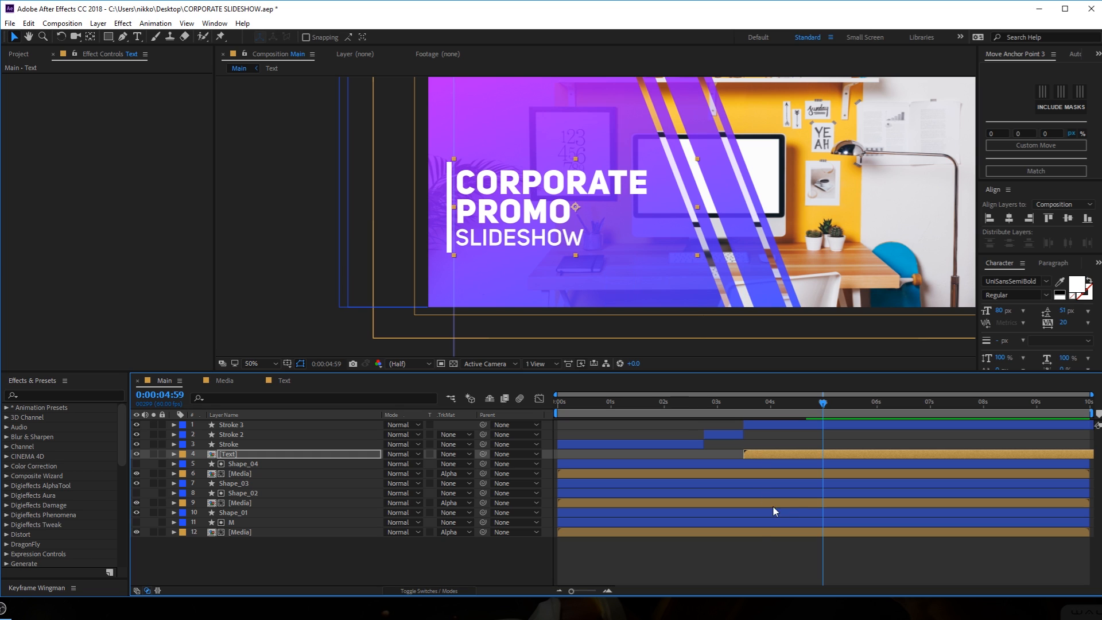
left_click(782, 553)
Preview the accent bar and title reveal in Main from about 0:00:02:48 and scrub on to 0:00:05:40.
left_click(740, 407)
key("space")
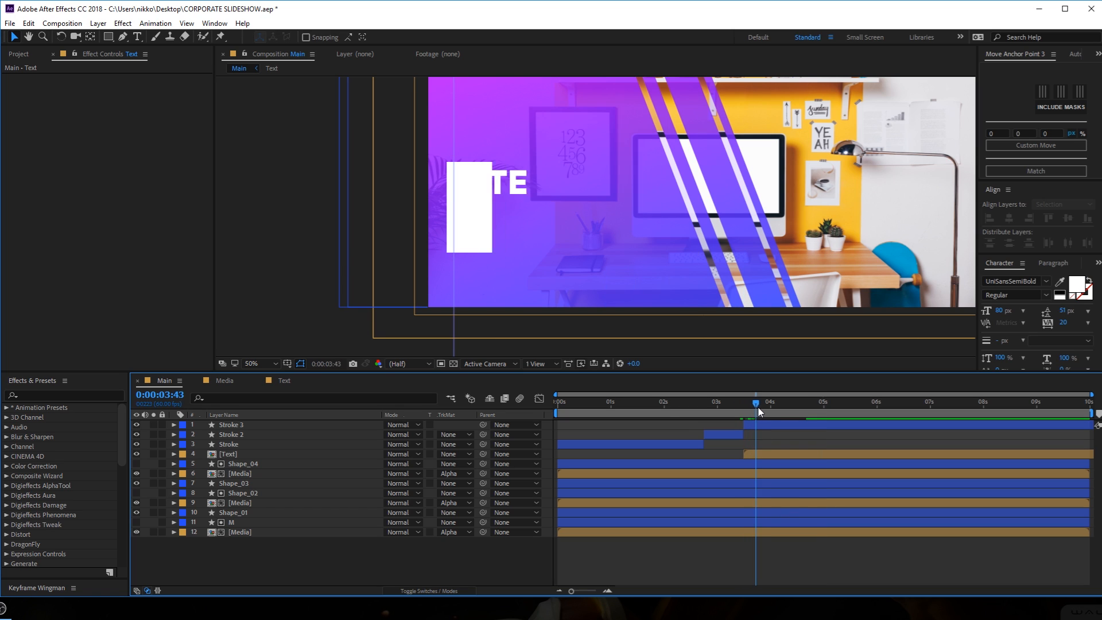
left_click(717, 408)
left_click(707, 409)
key("space")
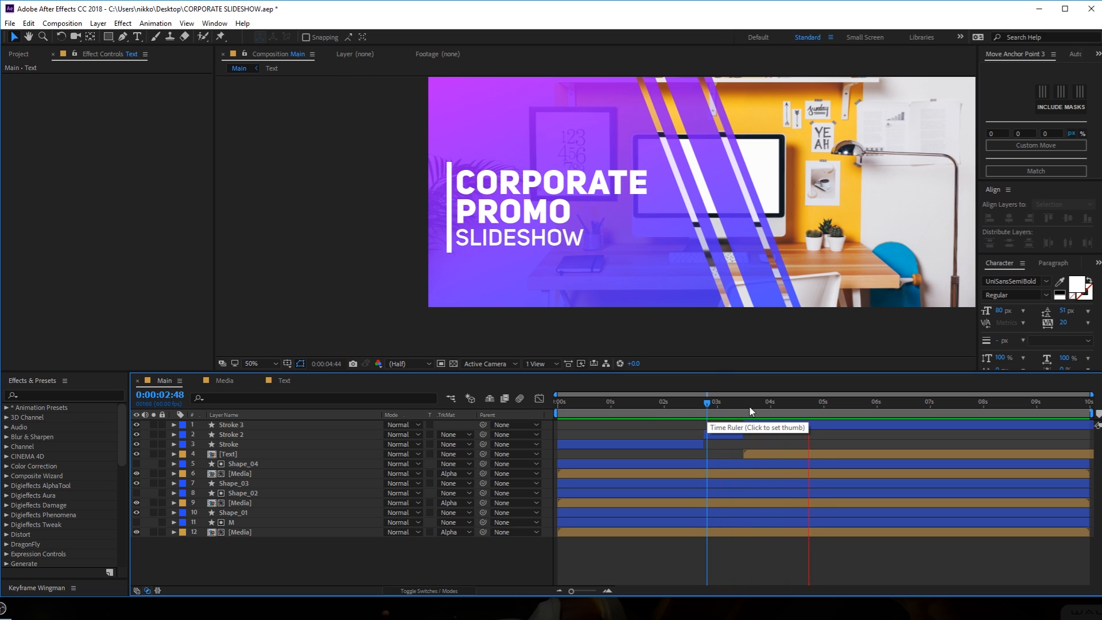
left_click_drag(708, 414, 859, 414)
Add a null object to the Main composition and rename it Zoom.
right_click(245, 551)
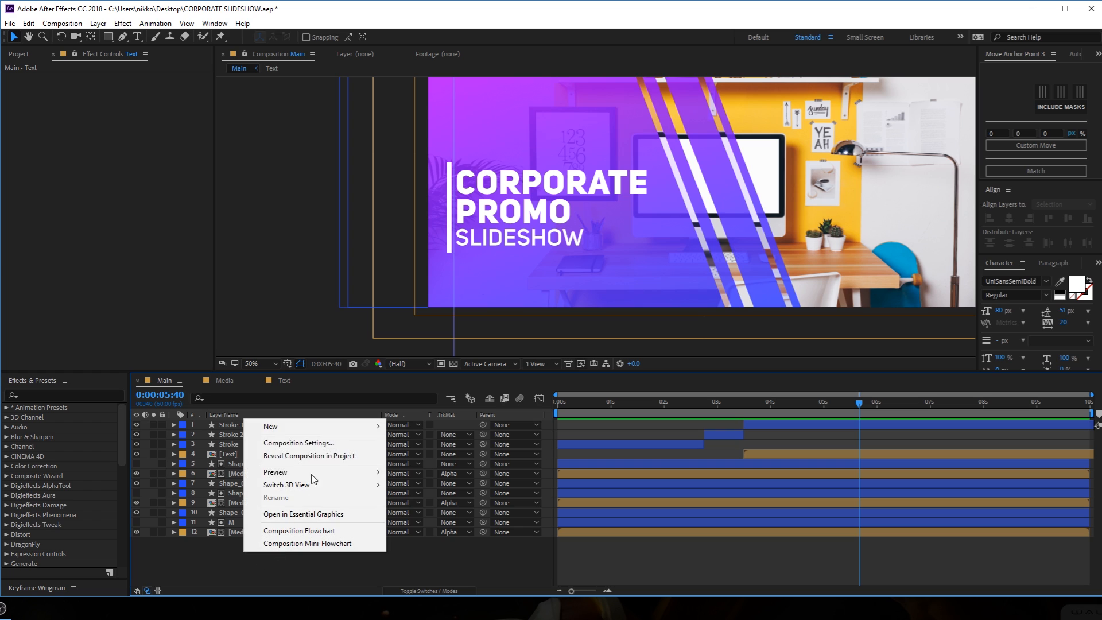
mouse_move(284, 423)
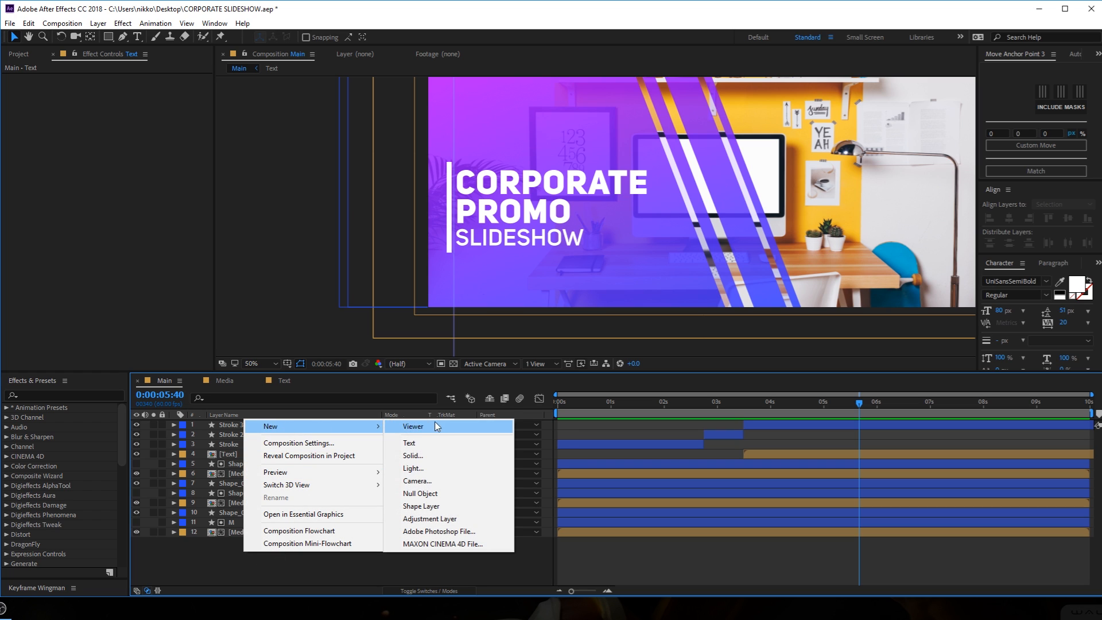
left_click(448, 497)
key("Return")
type("Z")
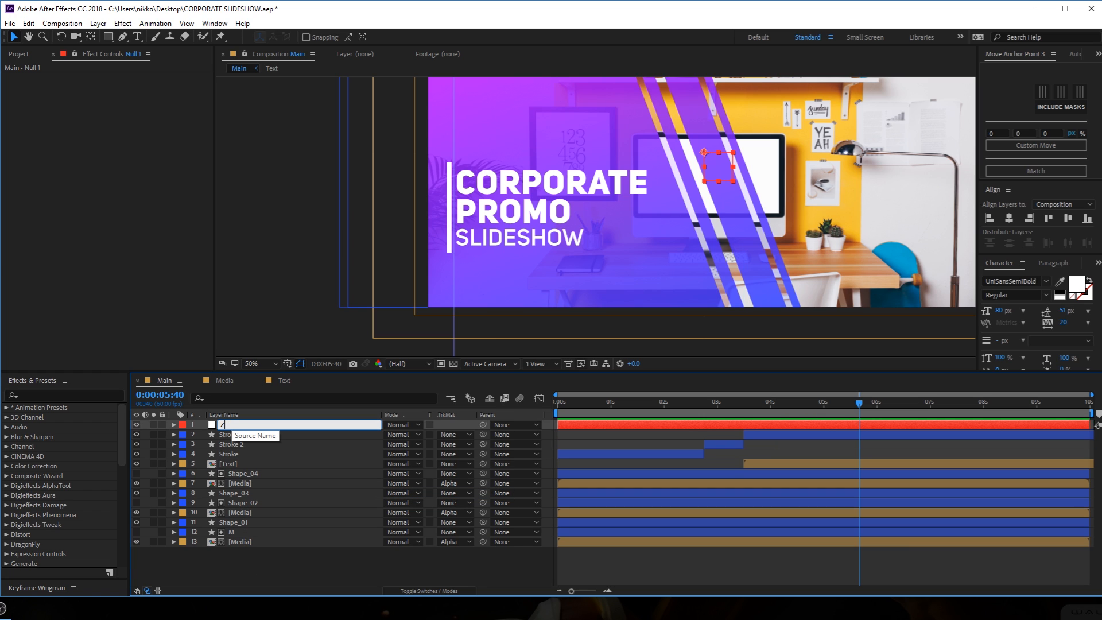
type("oom")
key("Return")
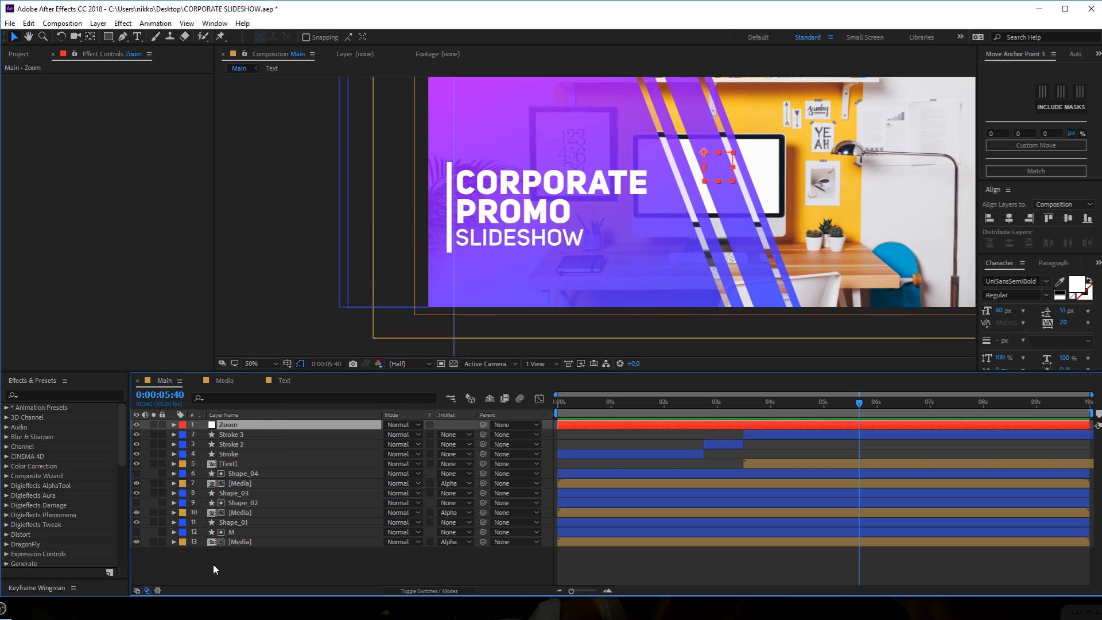
Parent all the other layers in Main to the Zoom null.
left_click_drag(212, 563, 244, 434)
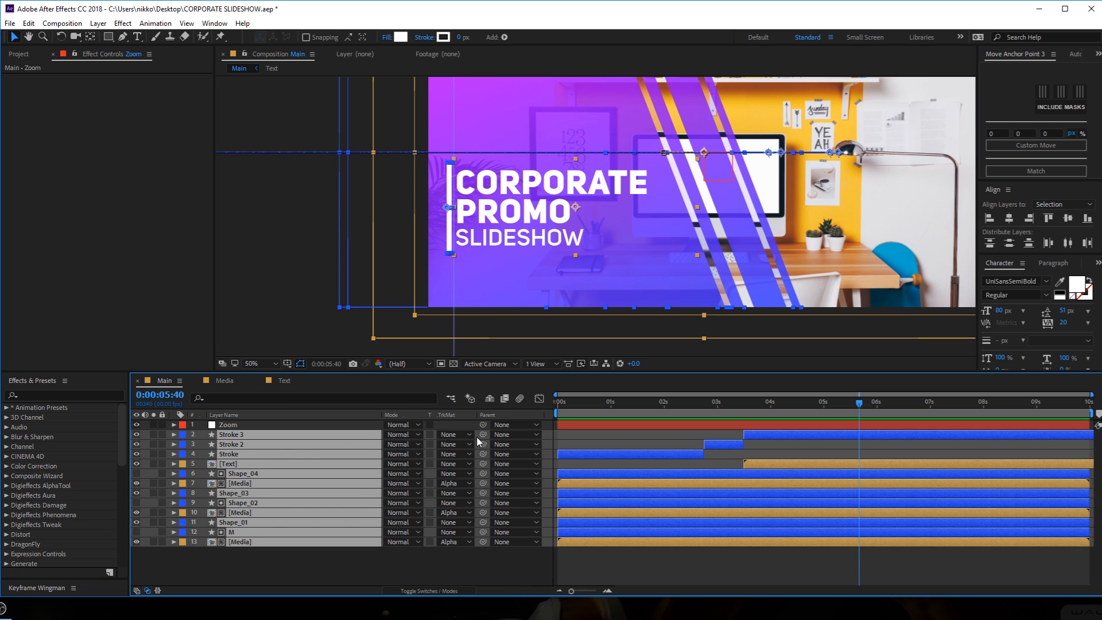
left_click_drag(483, 435, 235, 424)
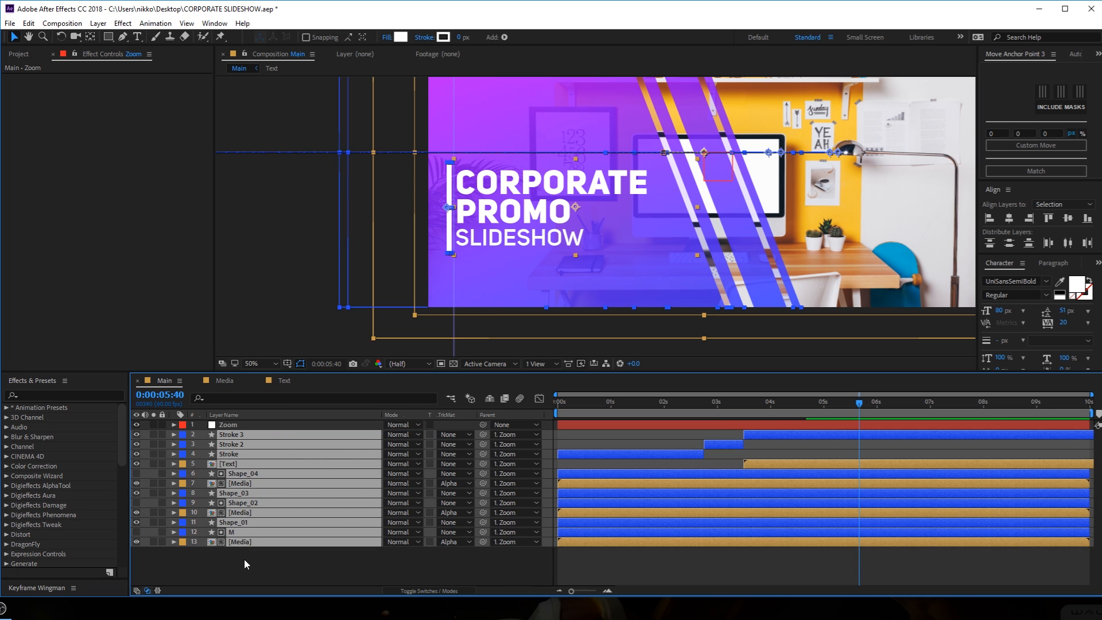
left_click(244, 564)
Keyframe the Zoom null's Scale at 0:00:00:00 and set it to 110% at 0:00:06:00.
left_click(232, 428)
key("s")
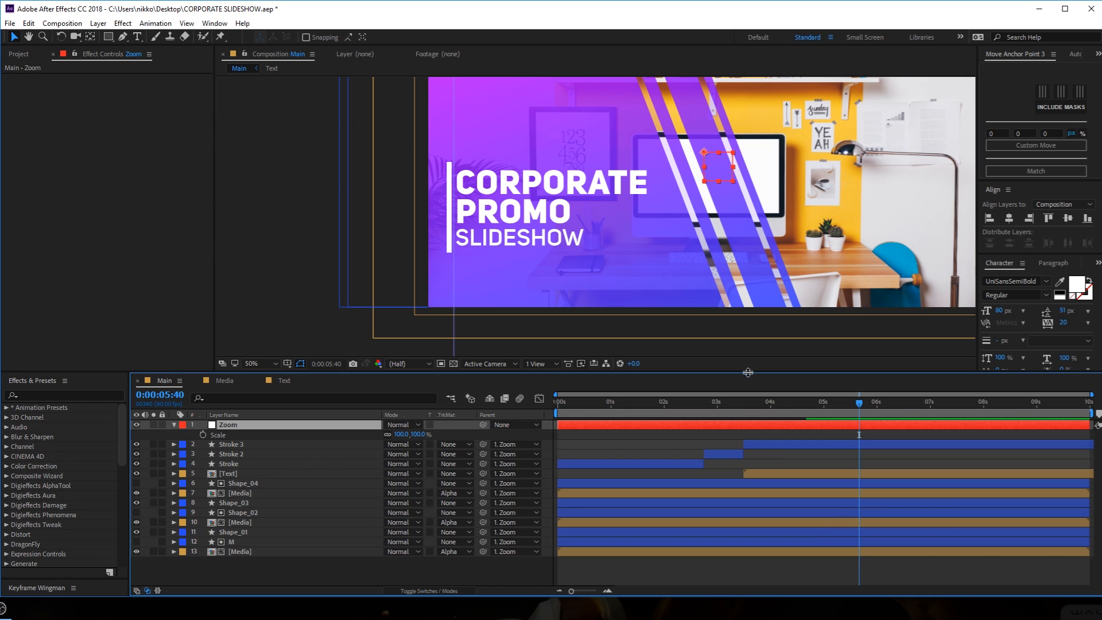
key("Home")
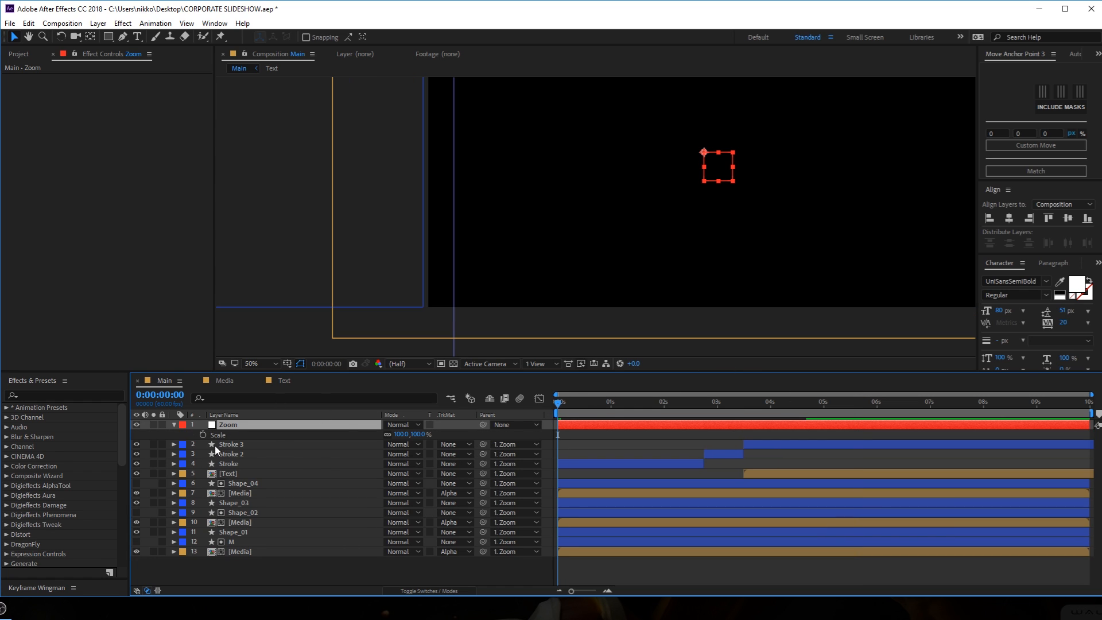
left_click(202, 435)
left_click_drag(813, 400, 876, 415)
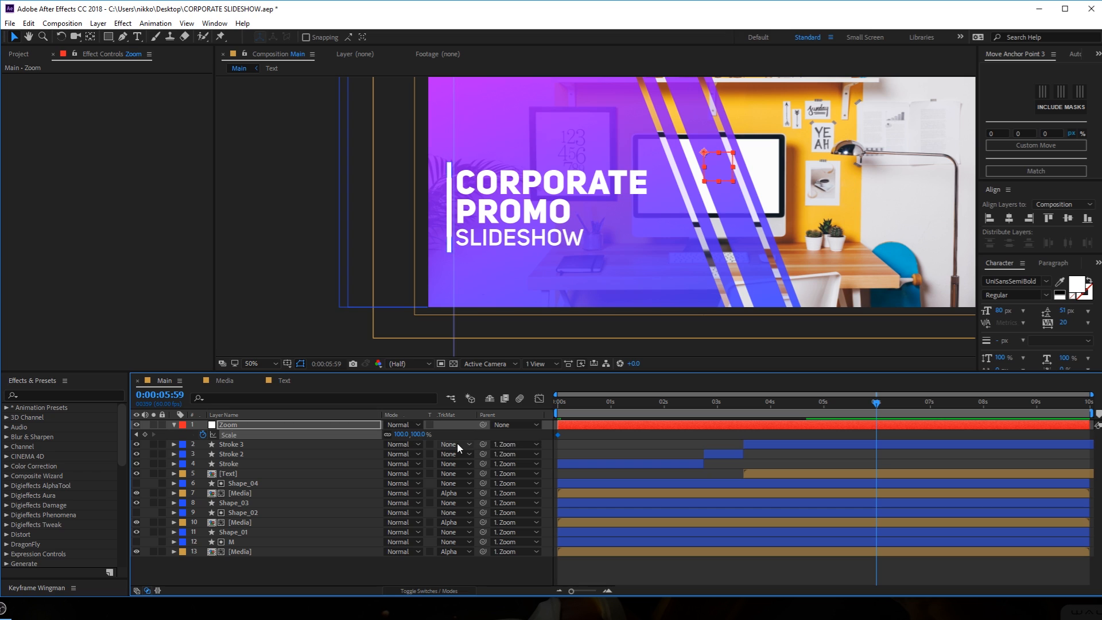
key("Page_Down")
left_click(420, 434)
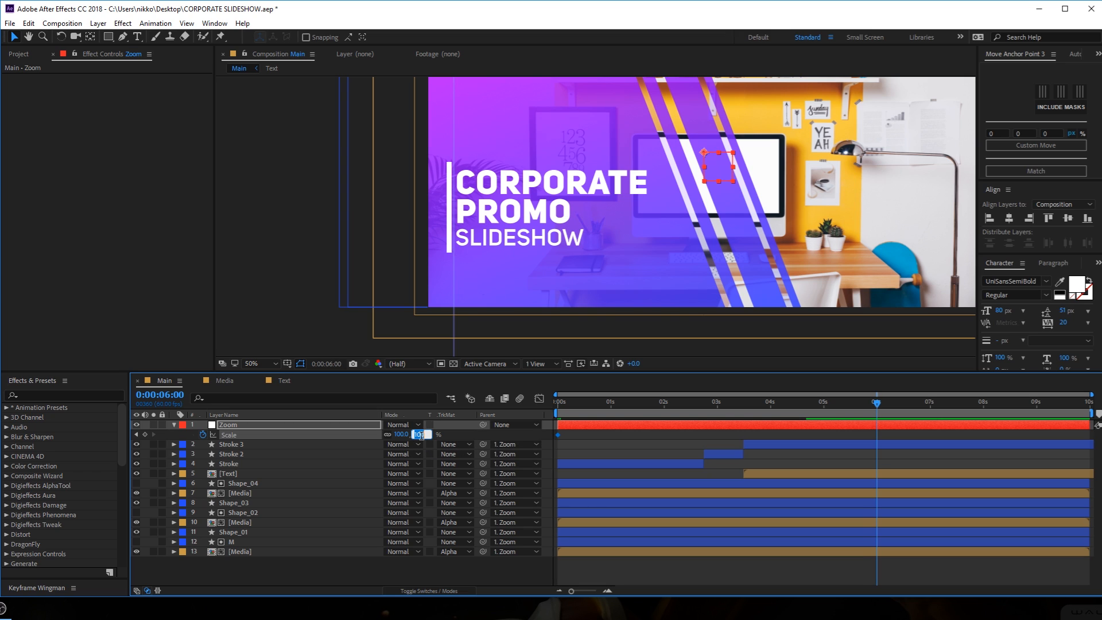
type("110")
key("Return")
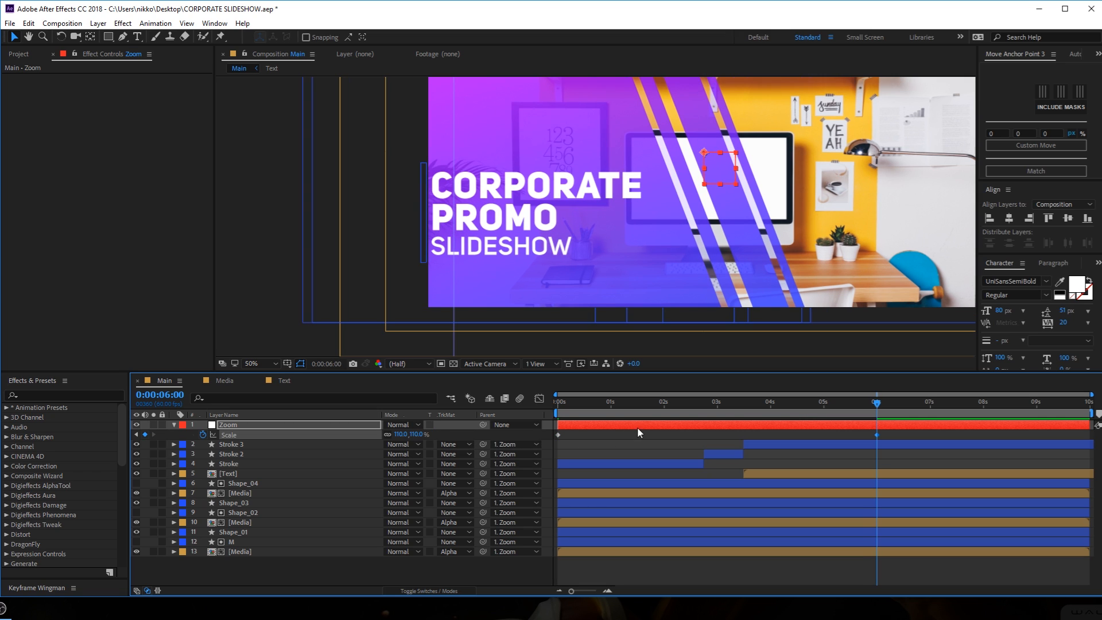
Reduce the Zoom null's Scale at 0:00:06:00 to 105%.
left_click(420, 435)
type("105")
key("Return")
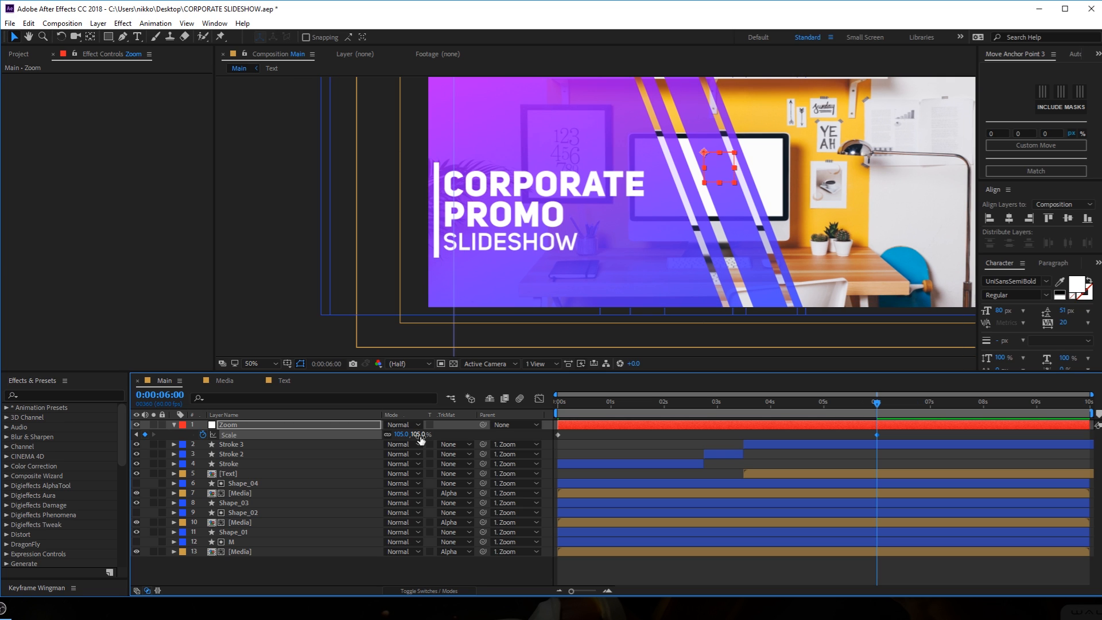
Preview the slow zoom and title reveal from several points in the Main timeline and inspect the whole frame at 0:00:04:42.
left_click(742, 392)
key("space")
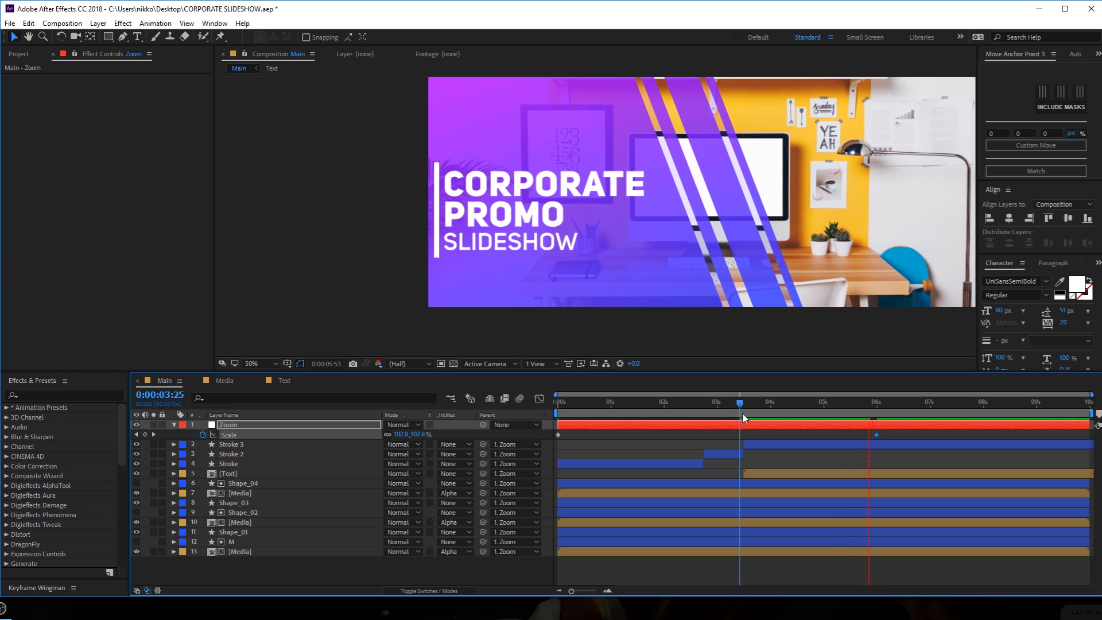
left_click_drag(740, 405, 637, 410)
key("space")
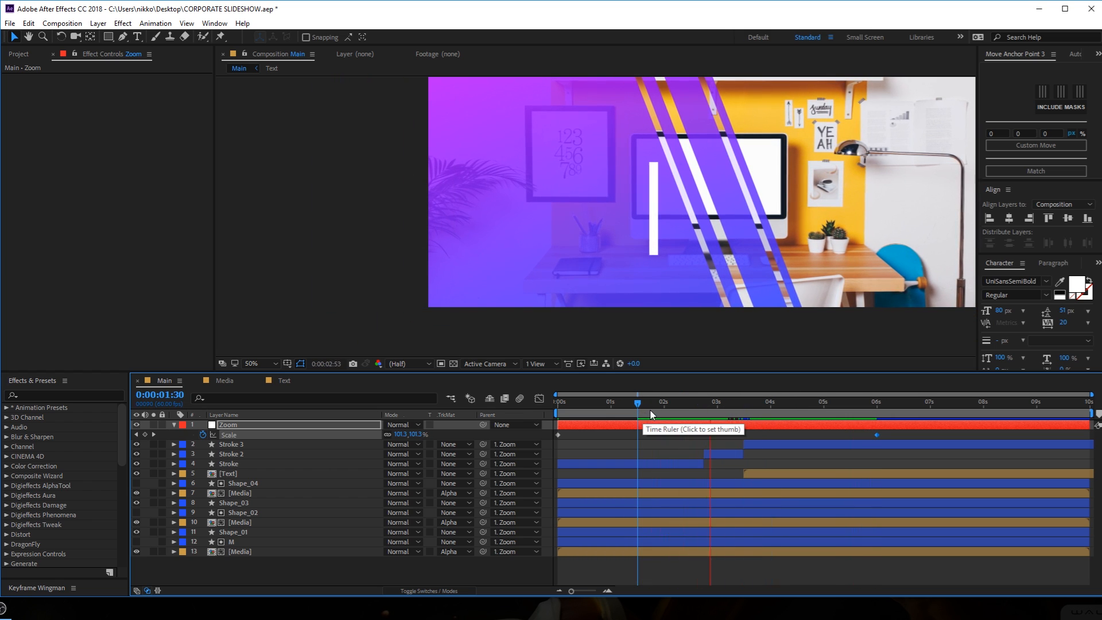
left_click(685, 406)
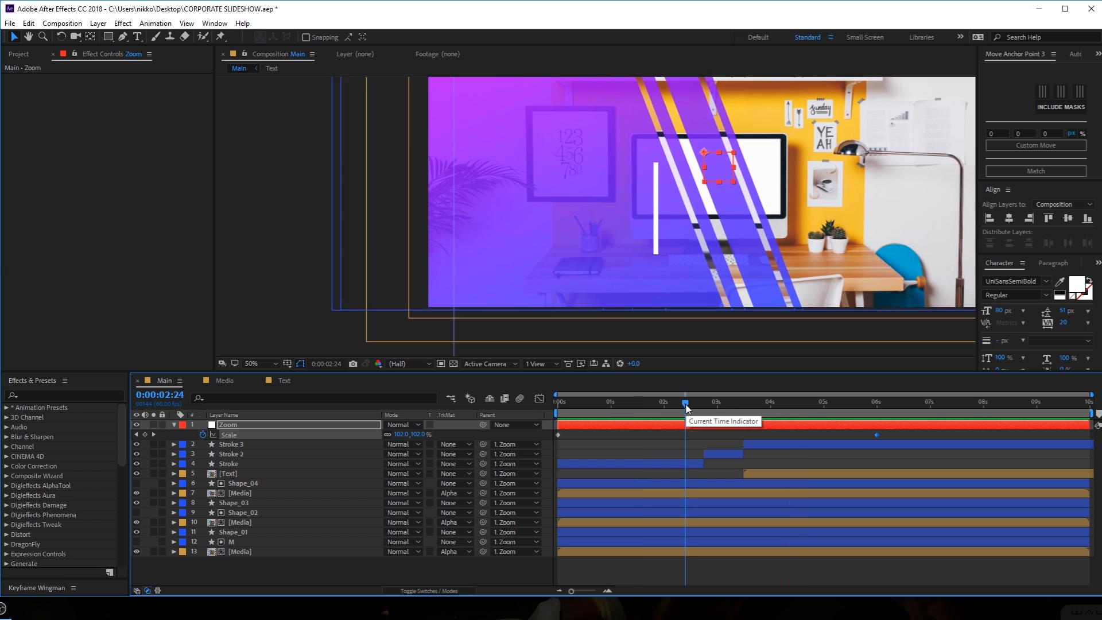
key("space")
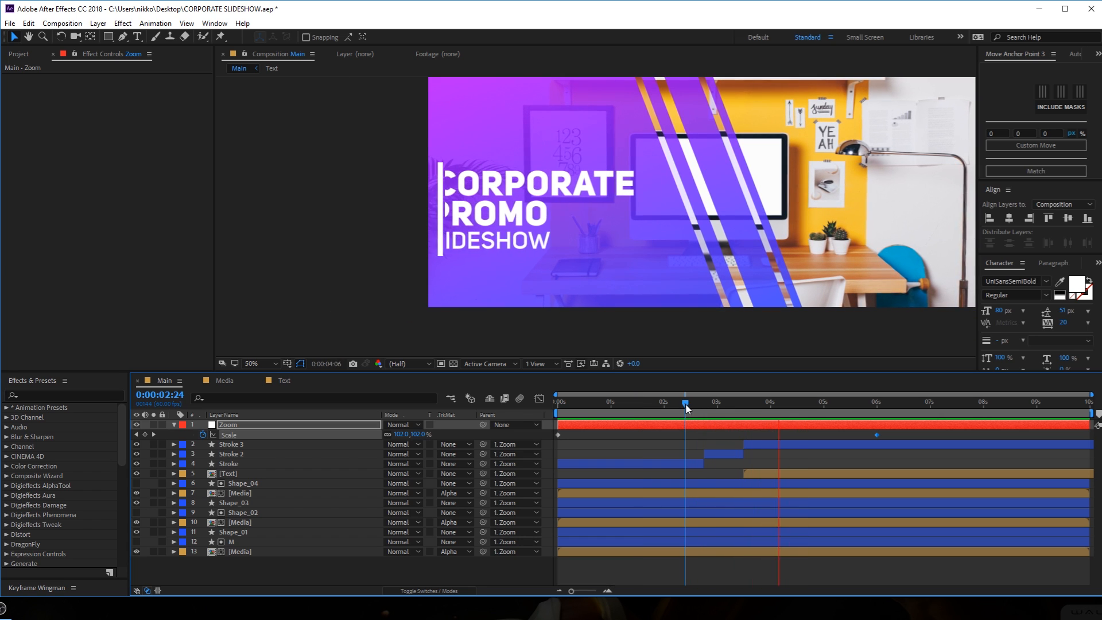
left_click_drag(685, 407, 808, 417)
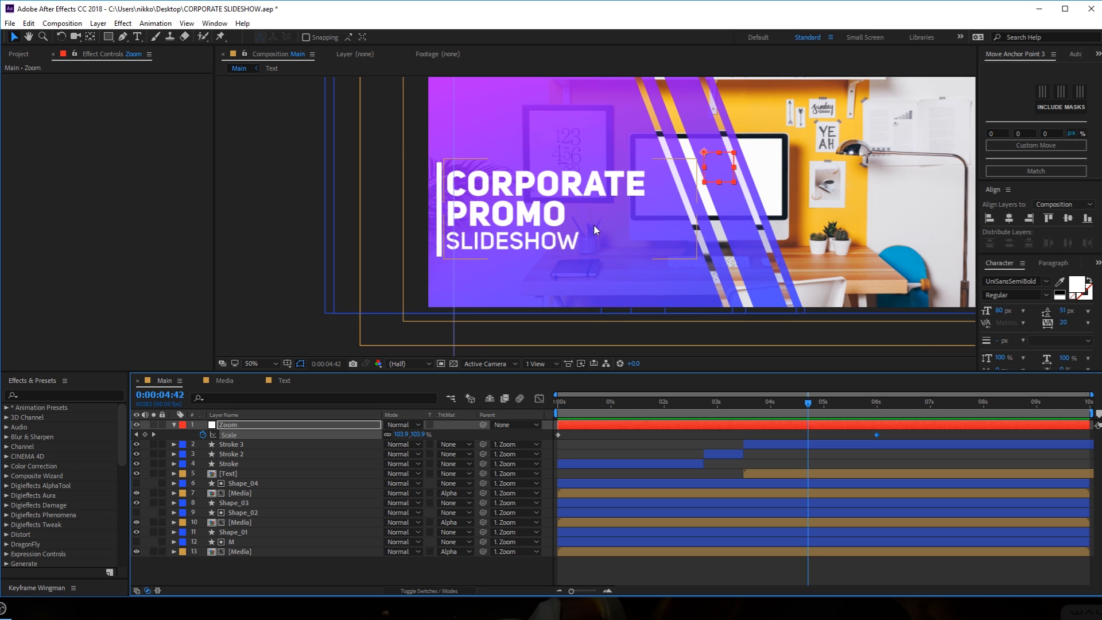
scroll(591, 230, "down", 2)
left_click_drag(556, 265, 541, 266)
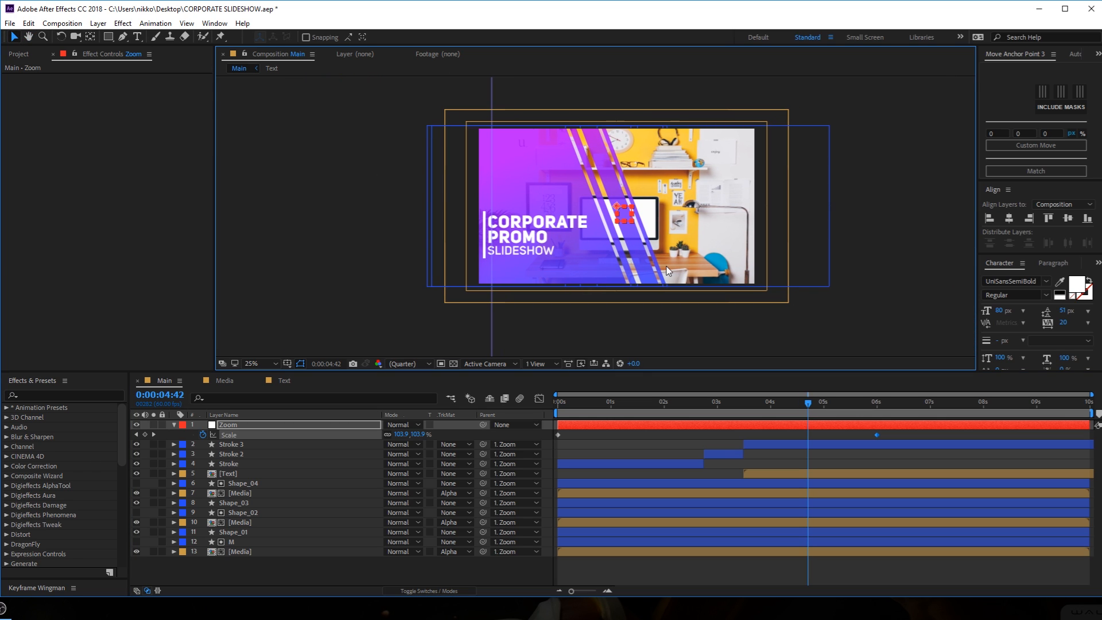
scroll(610, 263, "up", 2)
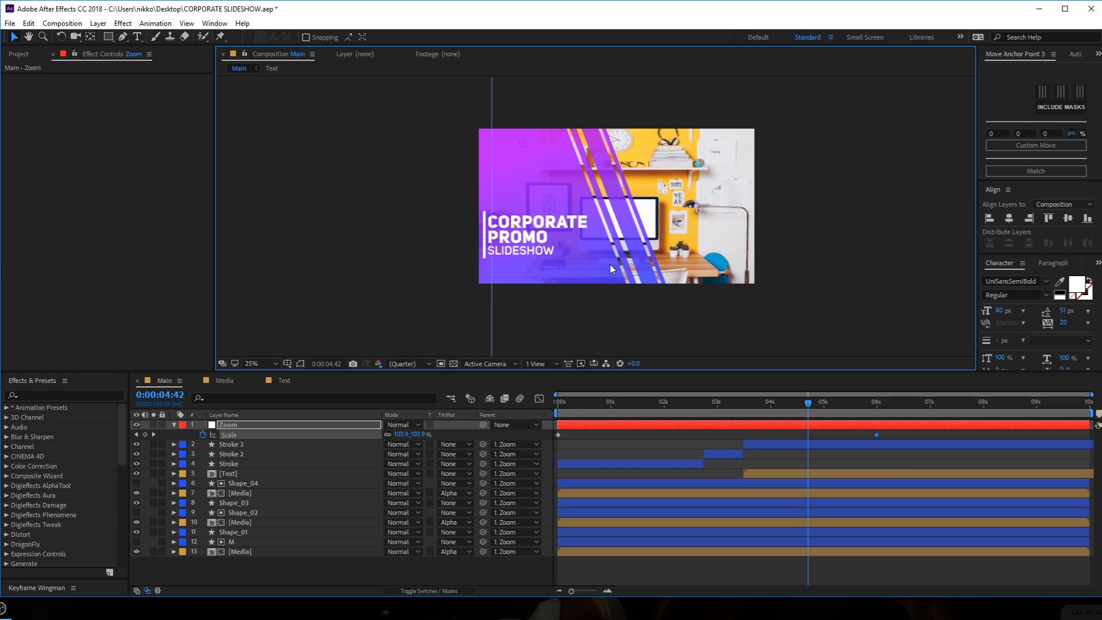
Inspect the Main frame at 50% magnification and scrub the timeline from near the start to 0:00:04:46.
left_click_drag(600, 284, 599, 261)
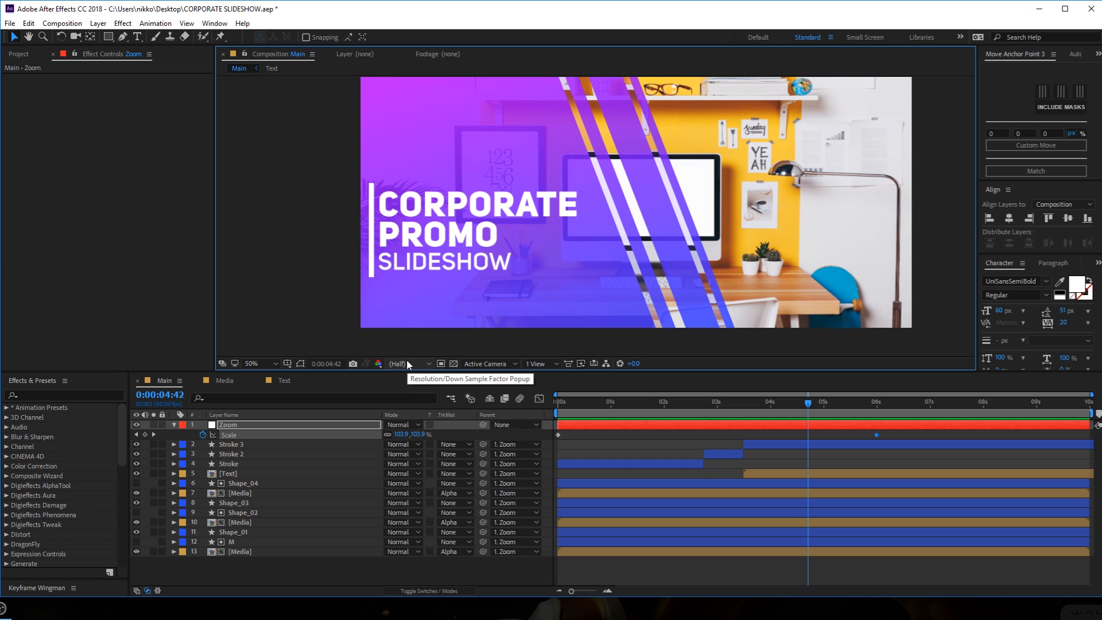
key("space")
left_click_drag(554, 187, 547, 208)
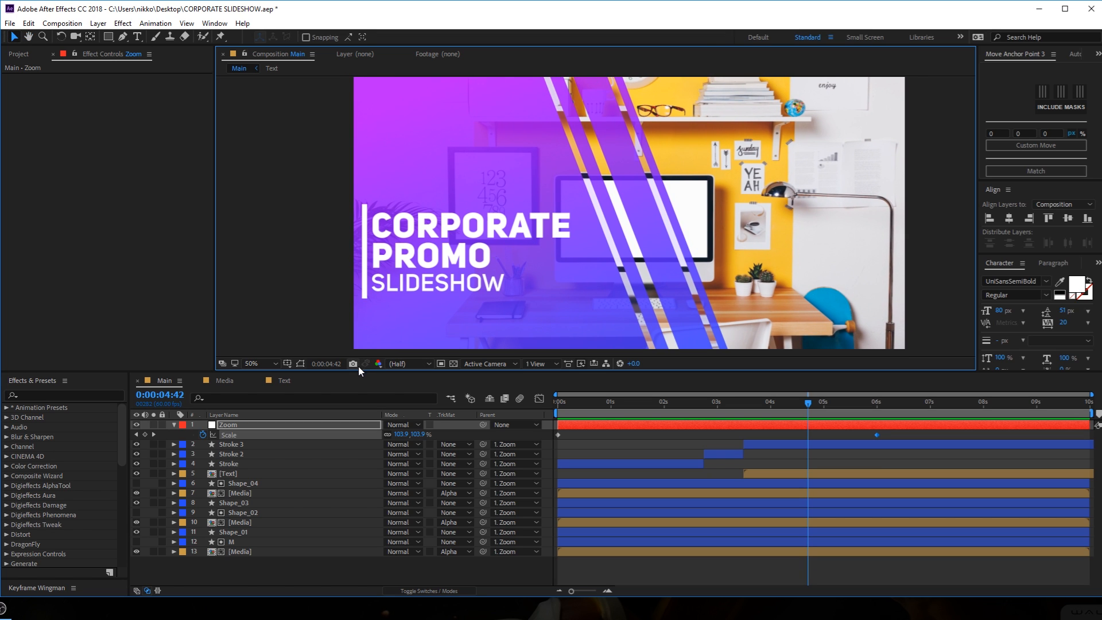
left_click_drag(358, 371, 374, 400)
key("space")
left_click_drag(515, 299, 507, 317)
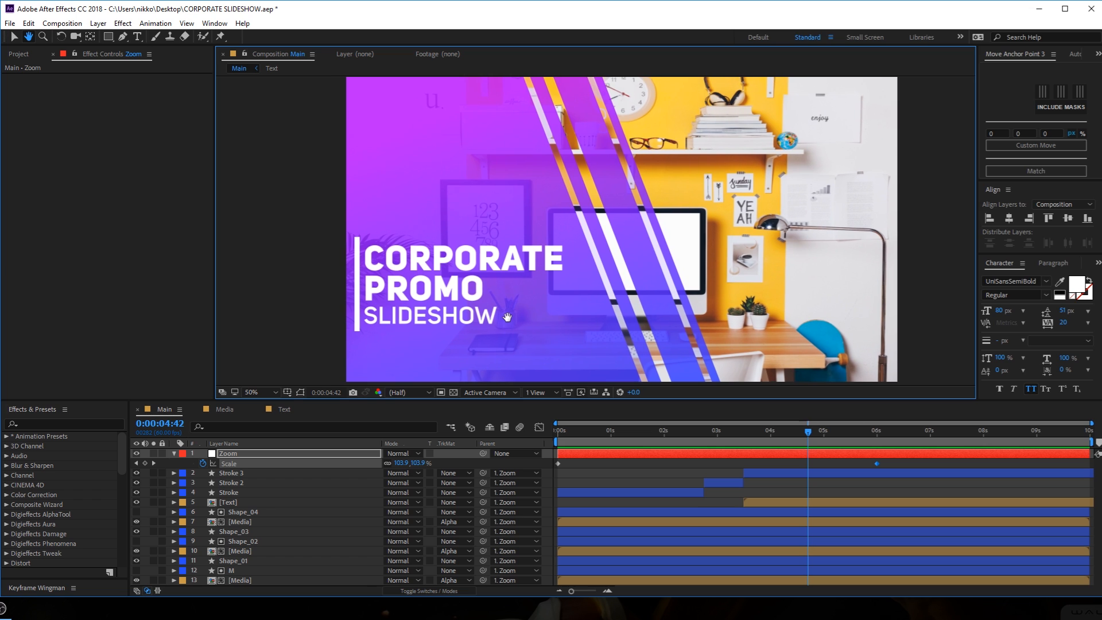
left_click_drag(662, 436, 811, 448)
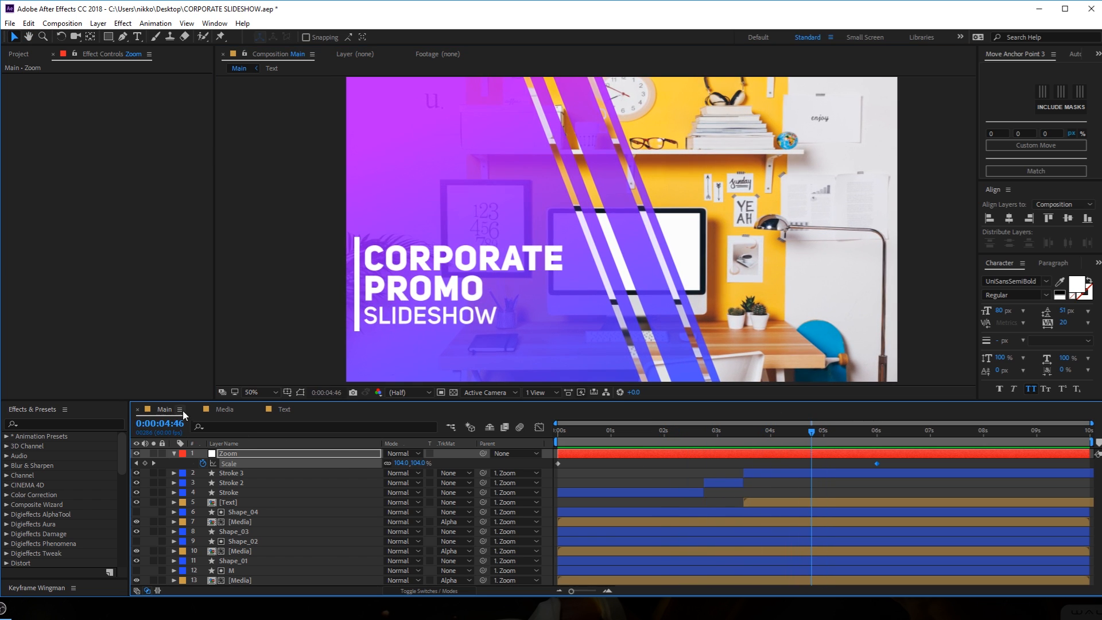
Add an adjustment layer above the other layers in Main and name it CC.
left_click_drag(194, 400, 194, 330)
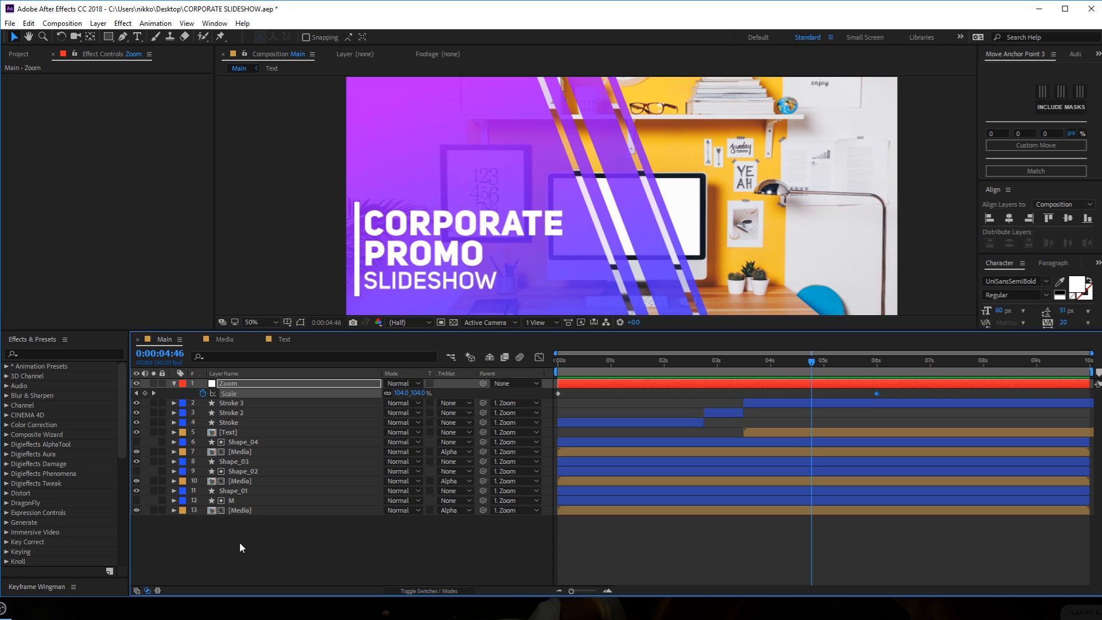
right_click(240, 543)
mouse_move(345, 417)
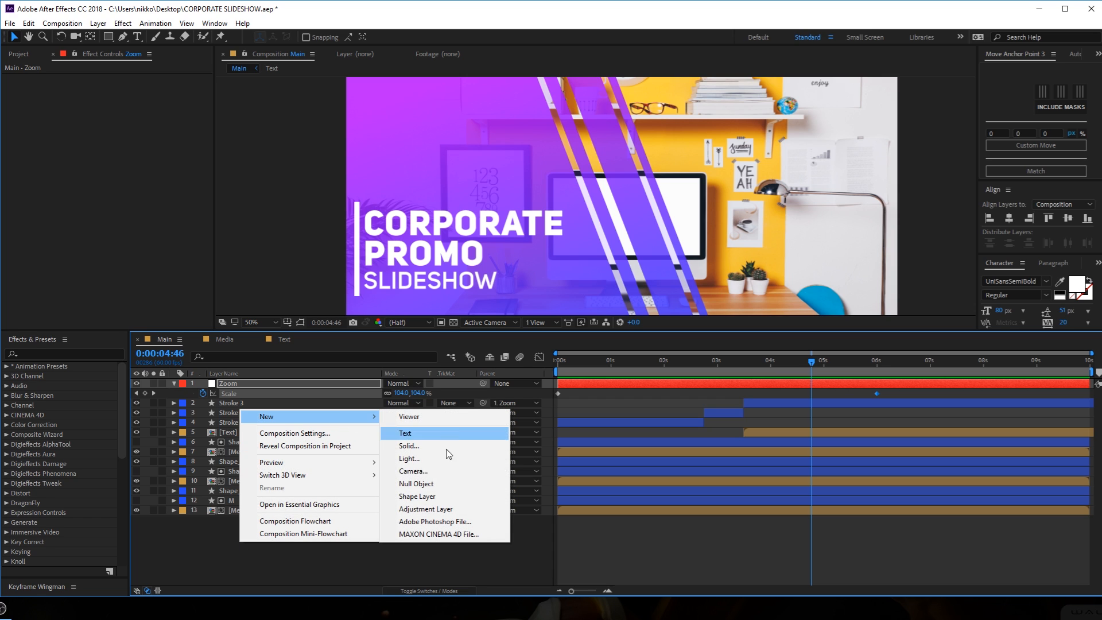
left_click(405, 508)
key("Return")
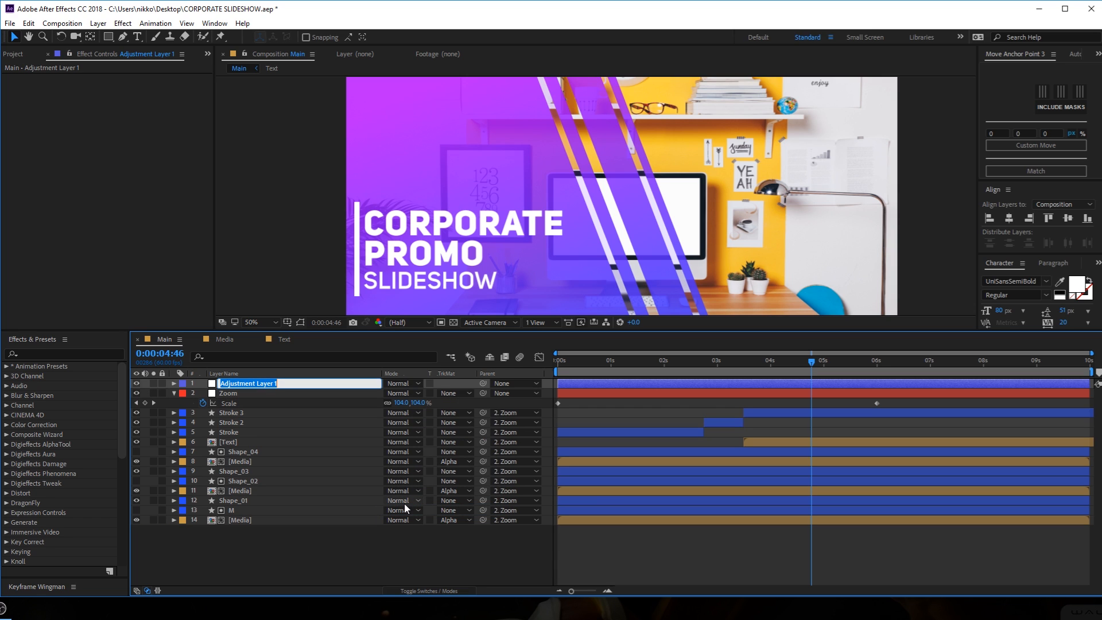
type("CC")
key("Return")
Apply Curves to the CC layer and shape the RGB curve into a gentle S with darker shadows and brighter highlights.
key("ctrl+space")
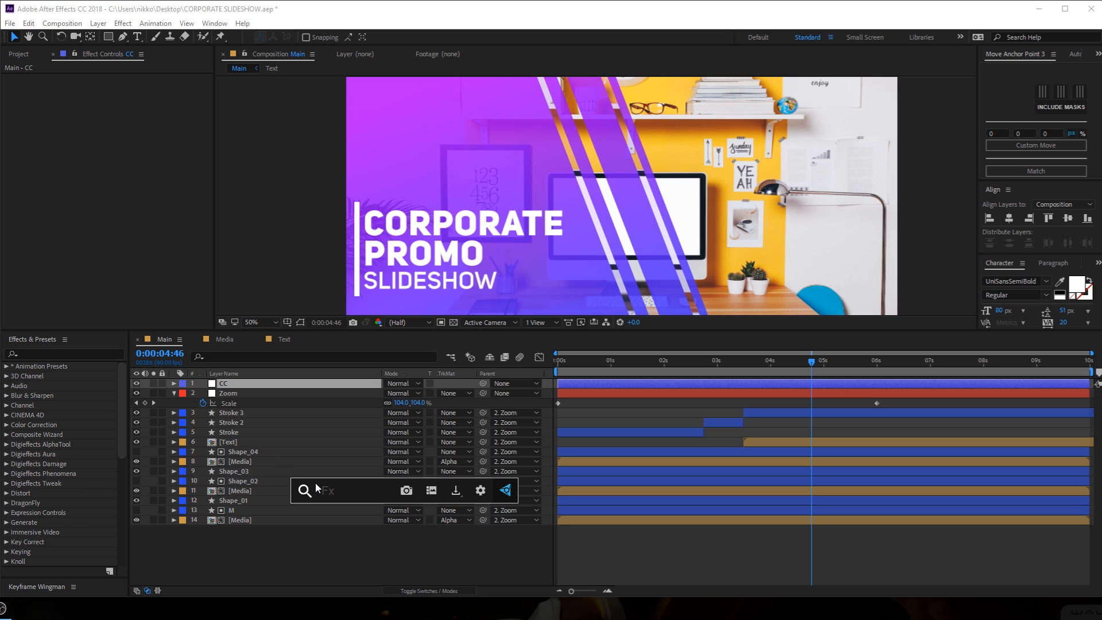
type("cur")
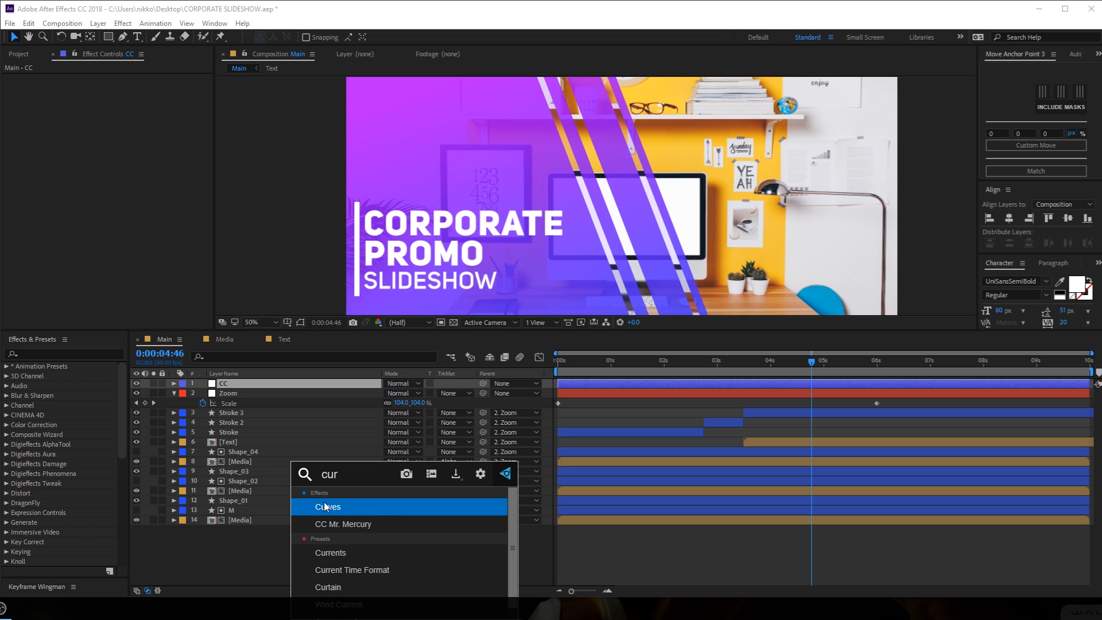
left_click(324, 502)
left_click_drag(60, 224, 68, 235)
left_click_drag(127, 179, 121, 168)
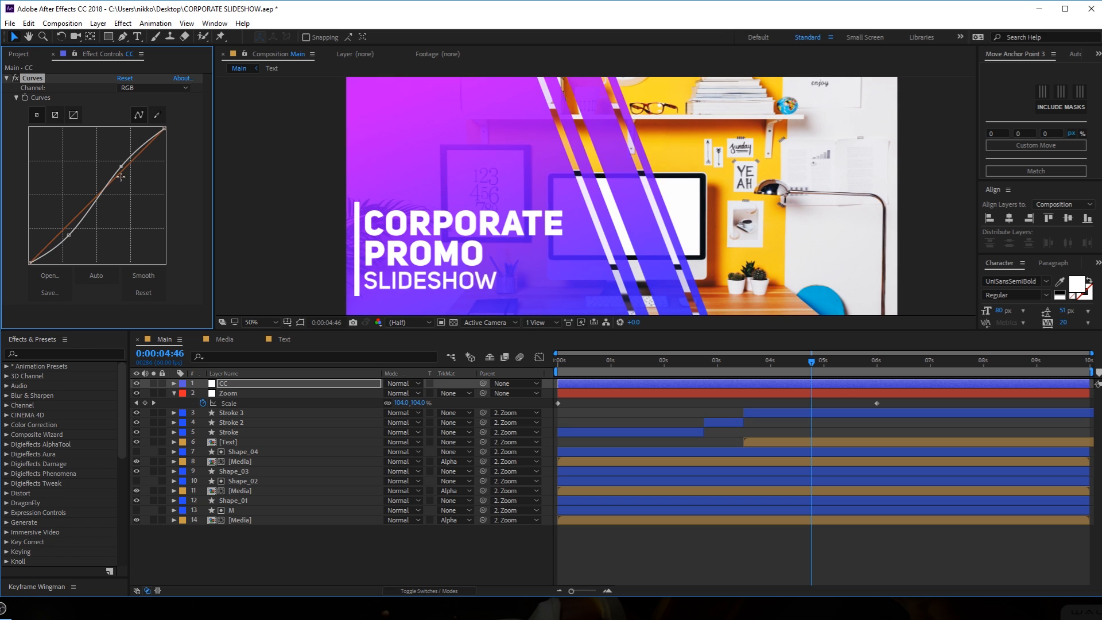
left_click(243, 560)
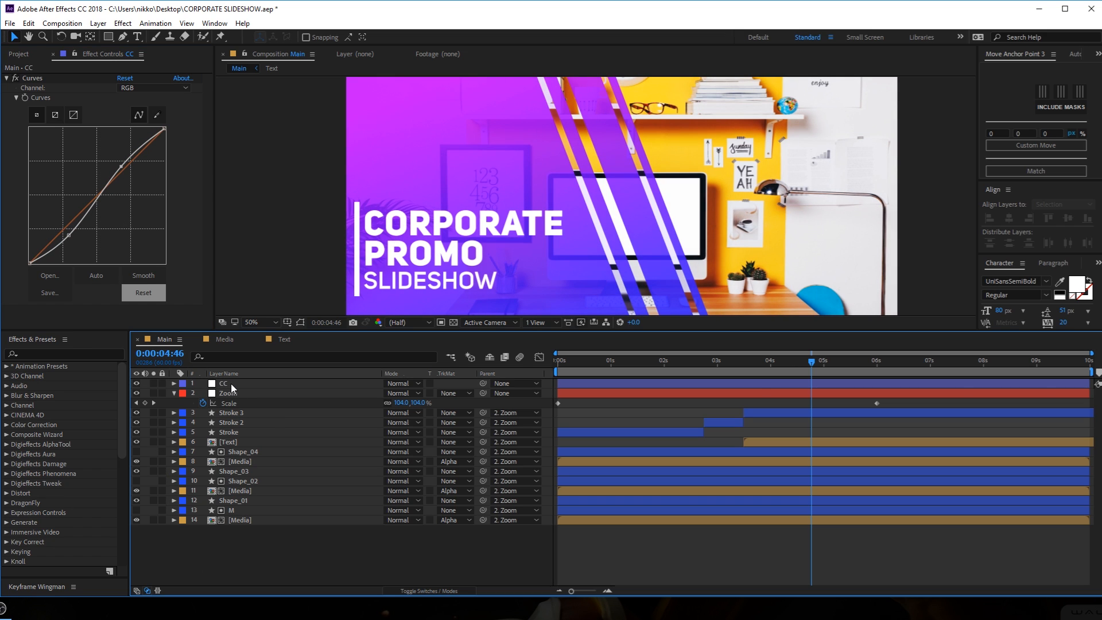
Duplicate the CC adjustment layer and replace the Curves effect on the copy with Glow.
left_click(232, 383)
key("ctrl+d")
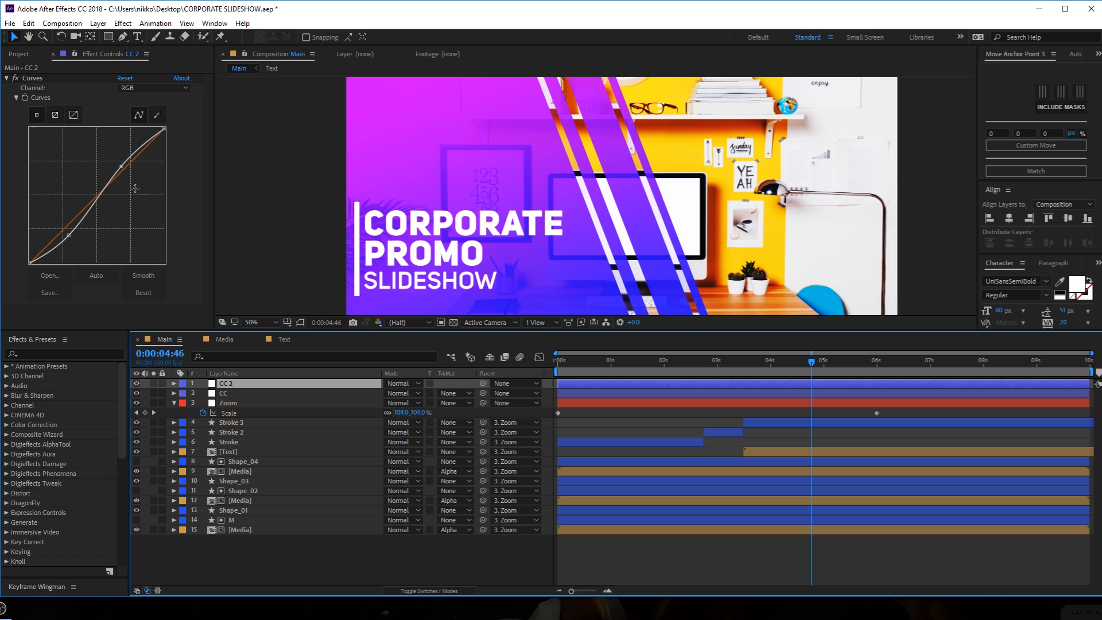
left_click(31, 79)
key("Delete")
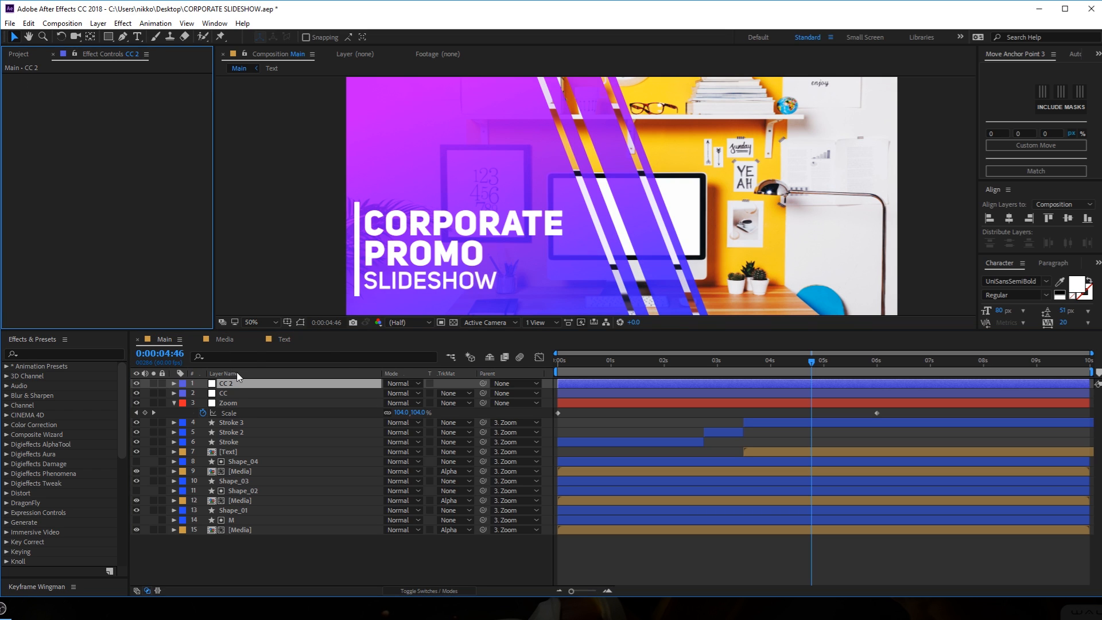
key("ctrl+space")
type("glo")
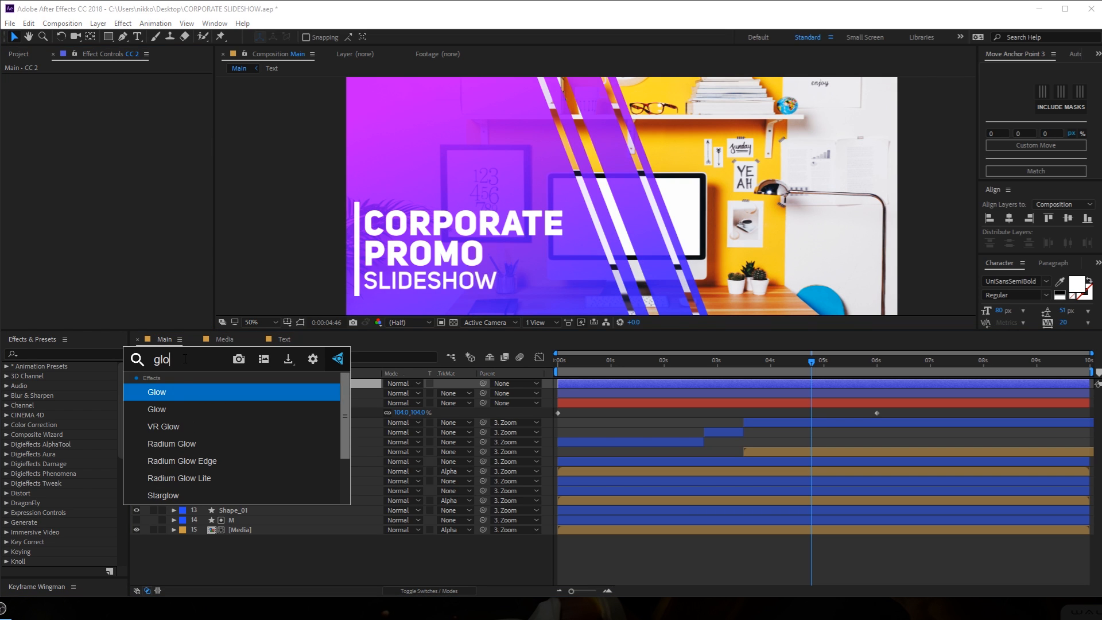
left_click(167, 397)
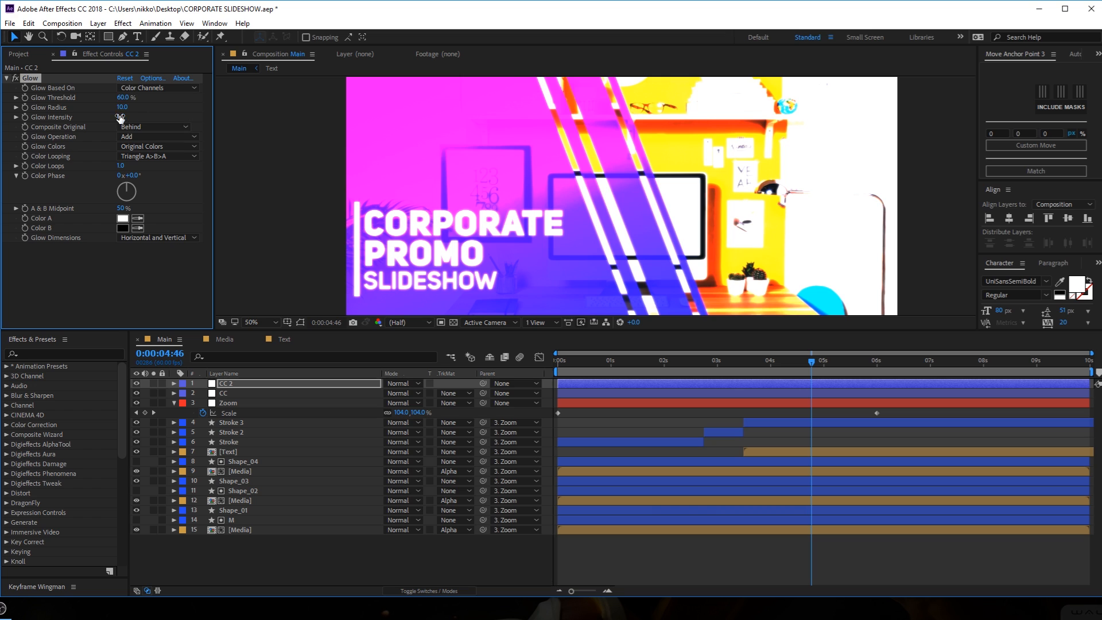
Set the Glow threshold to 75%, radius to about 211 and intensity to 0.2, and compare the frame with and without Glow.
left_click(125, 98)
type("75")
key("Return")
left_click_drag(128, 111, 232, 100)
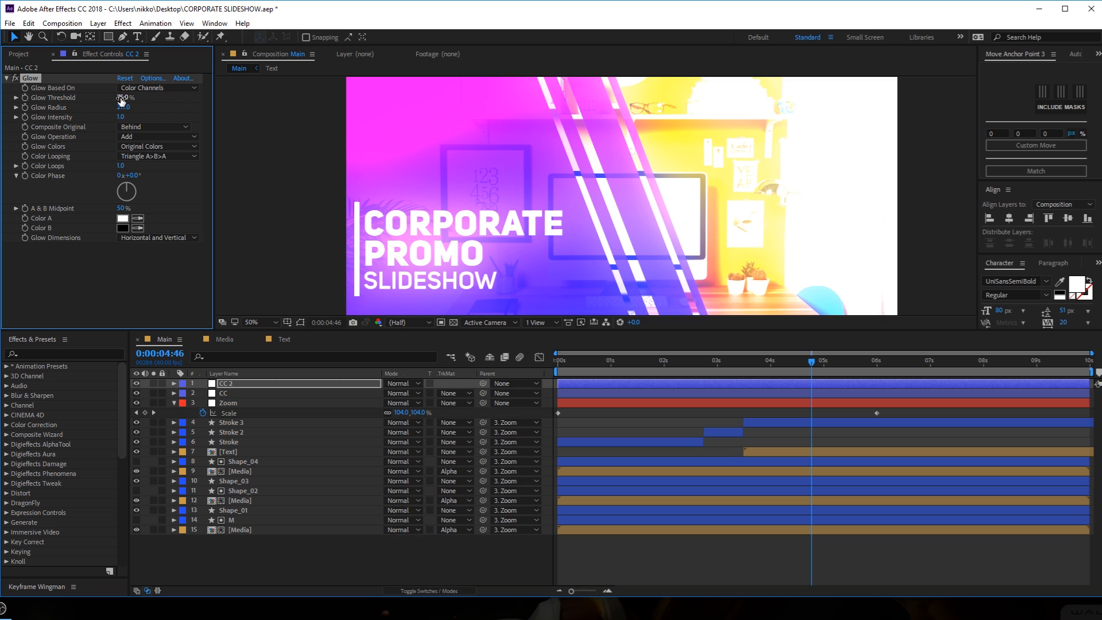
left_click(123, 118)
type("0.2")
key("Return")
left_click(15, 78)
left_click(15, 78)
left_click(15, 78)
left_click(15, 78)
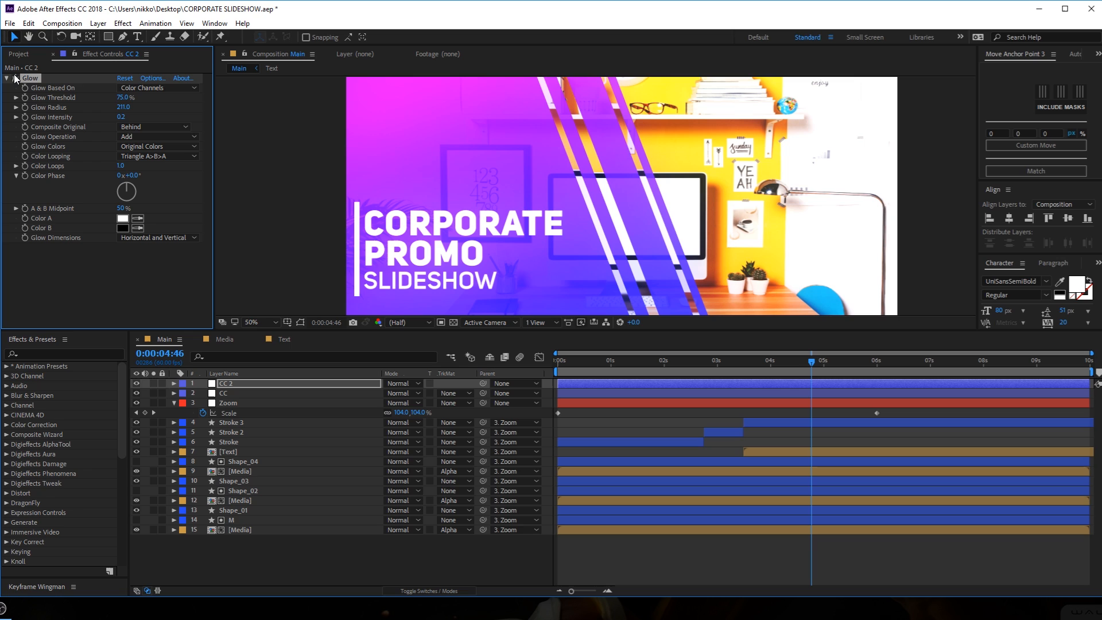
Set the Glow threshold to 80% and radius to 220, and scrub the Main timeline to check the look.
left_click(123, 97)
type("80")
key("Return")
left_click(123, 107)
type("220")
key("Return")
left_click_drag(310, 333, 311, 411)
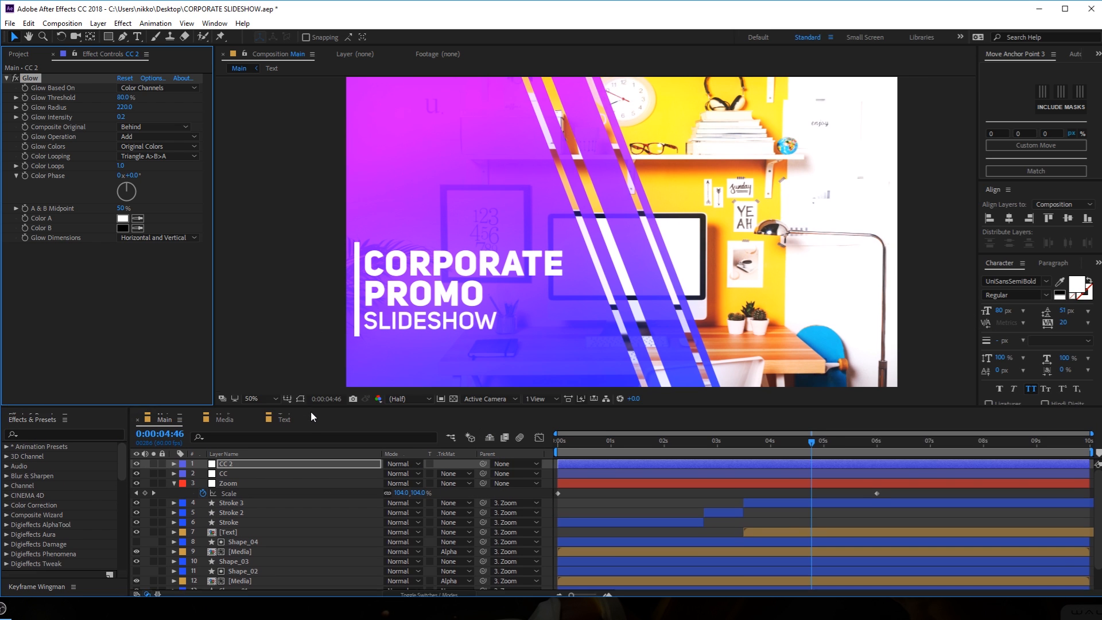
left_click_drag(570, 454, 808, 460)
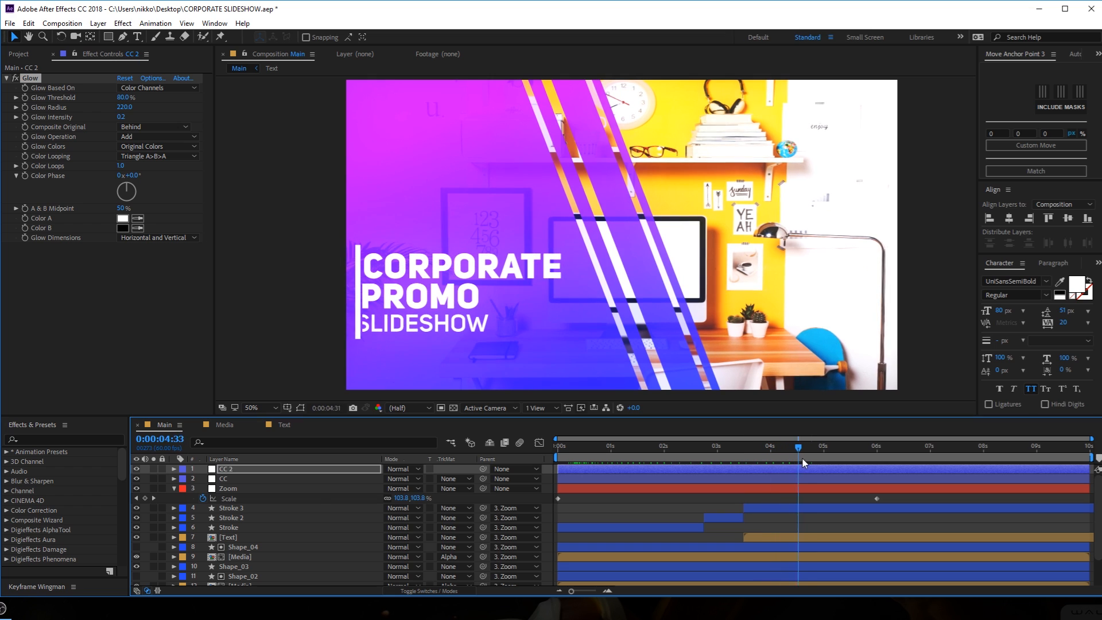
Reduce the Glow intensity to 0.1 and scrub the Main animation up to 0:00:04:50.
left_click(122, 116)
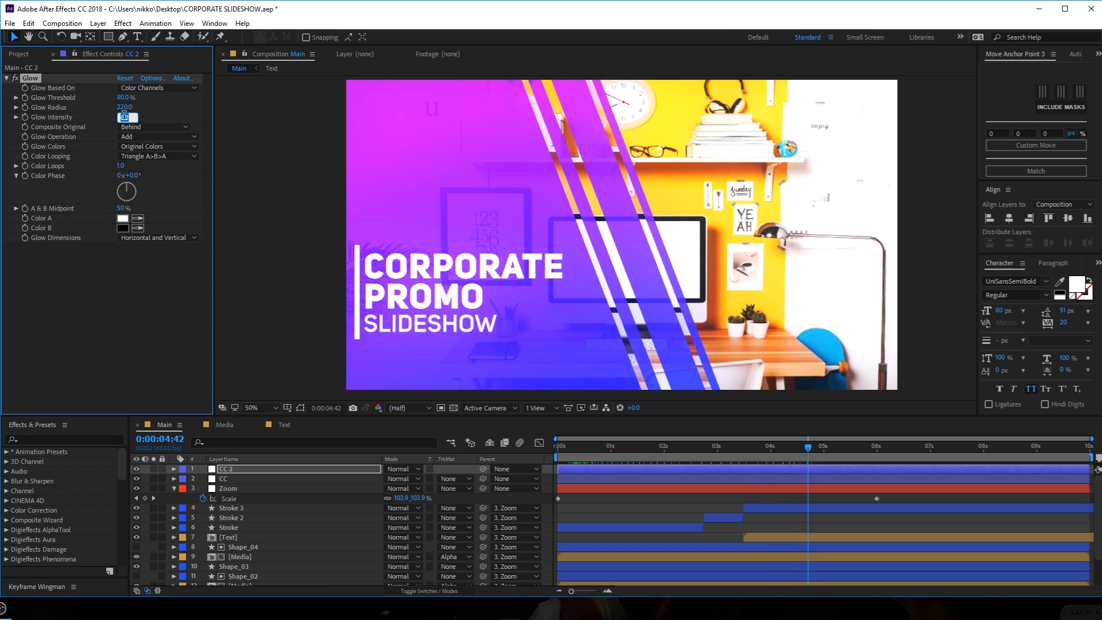
type(".1")
key("Return")
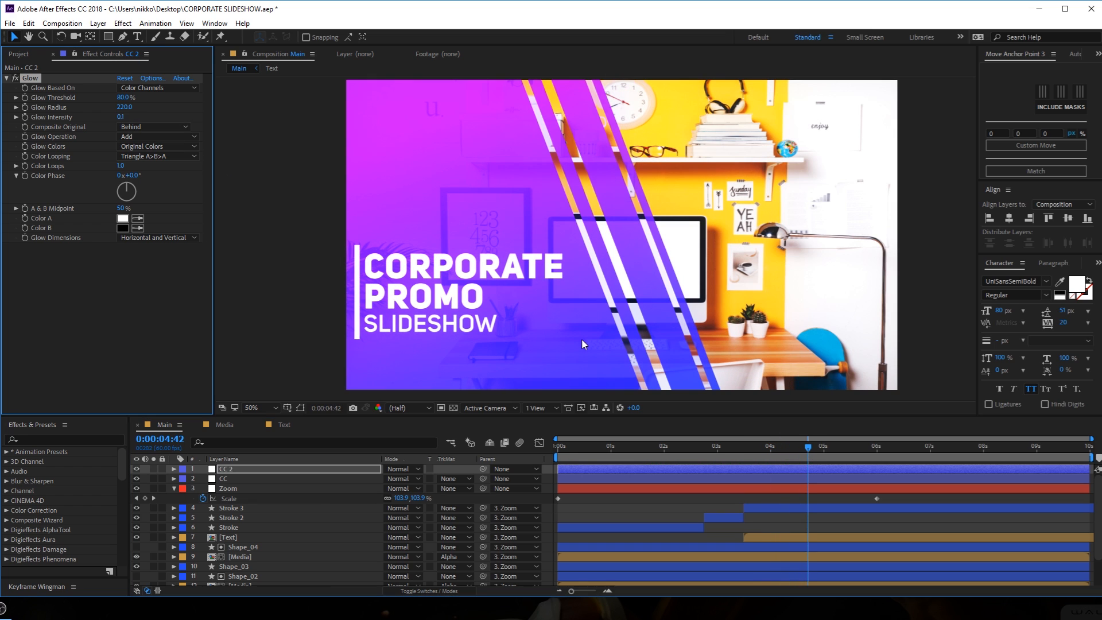
left_click_drag(570, 443, 815, 504)
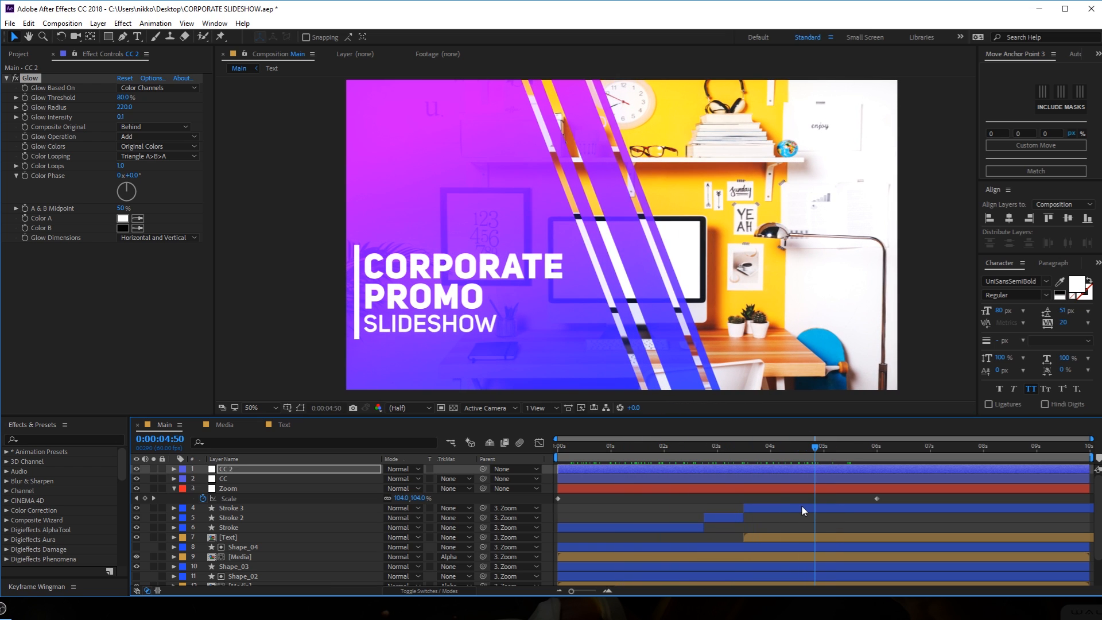